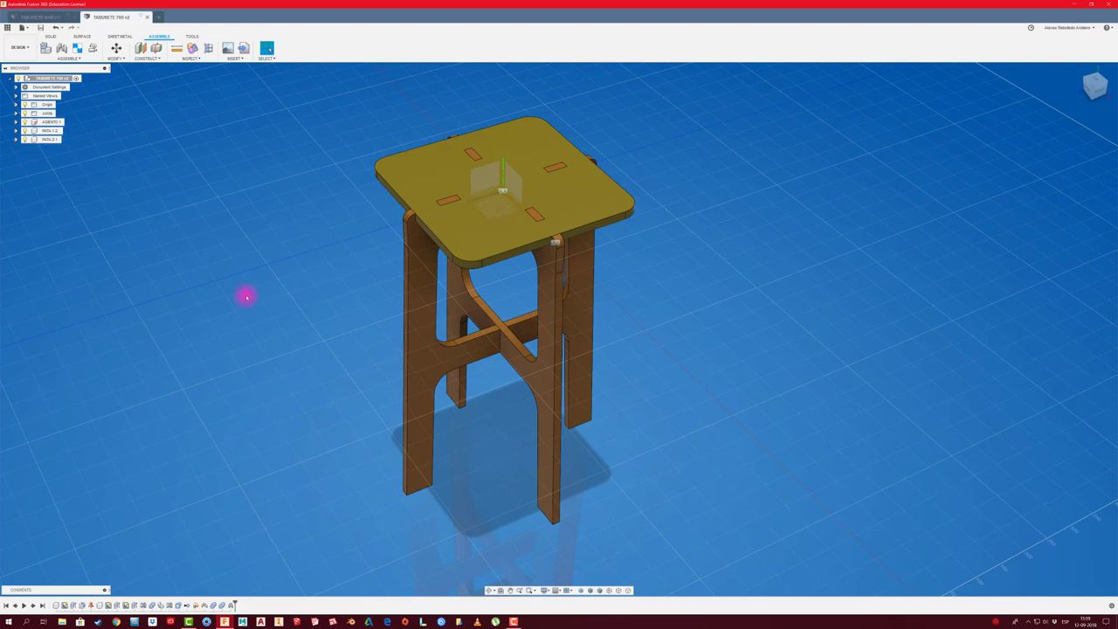
- Create a new drawing of the TABURETE 760 stool assembly from the design on an A3 sheet
left_click(27, 45)
mouse_move(19, 134)
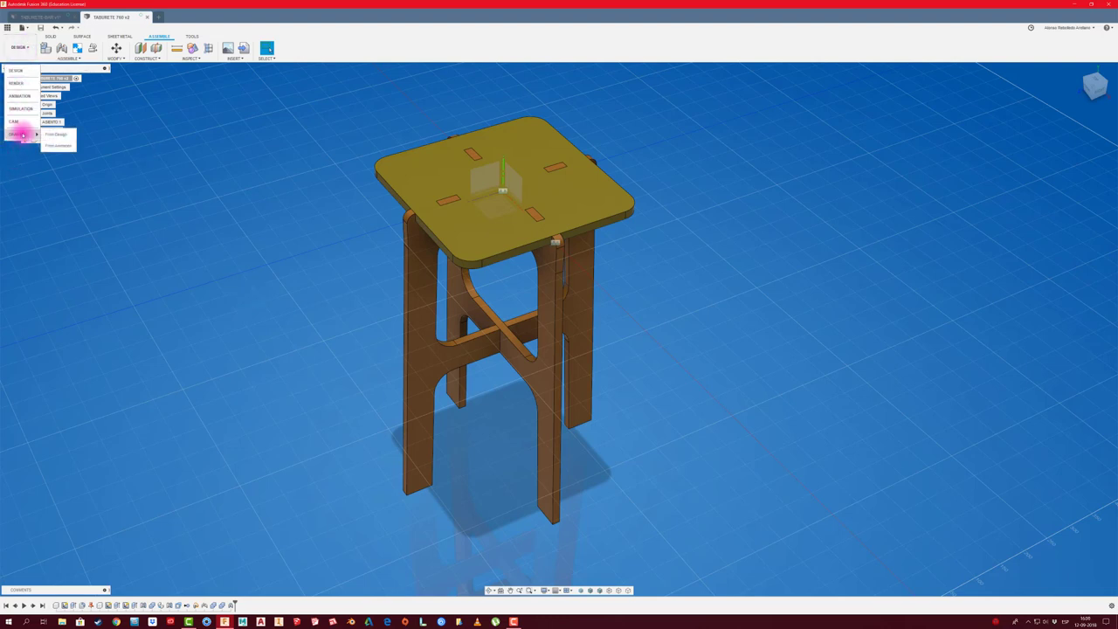
left_click(68, 135)
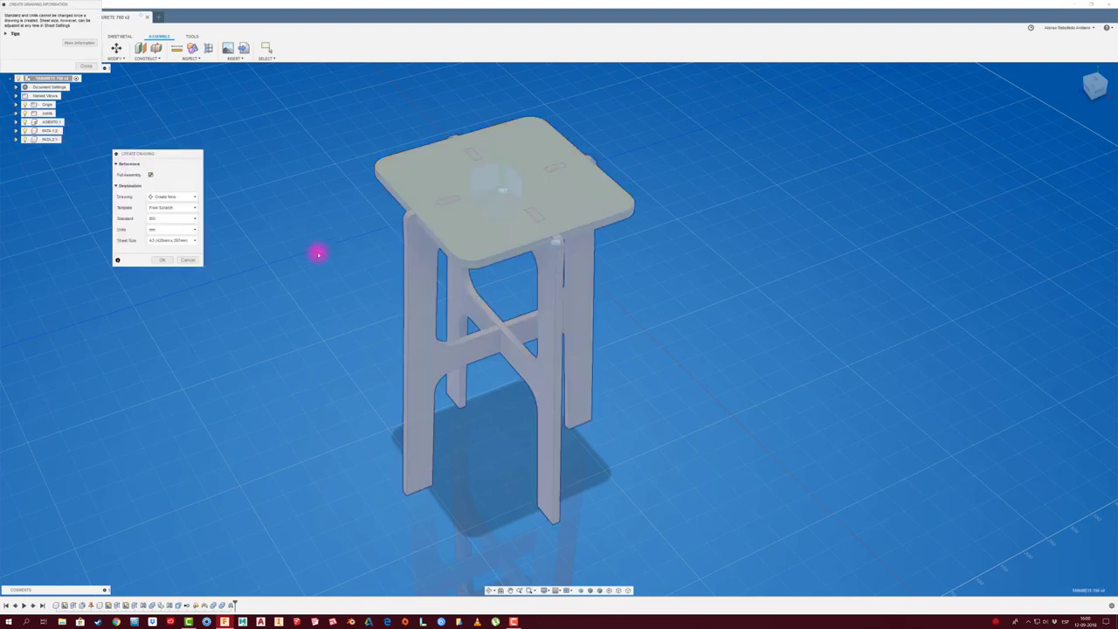
left_click(189, 241)
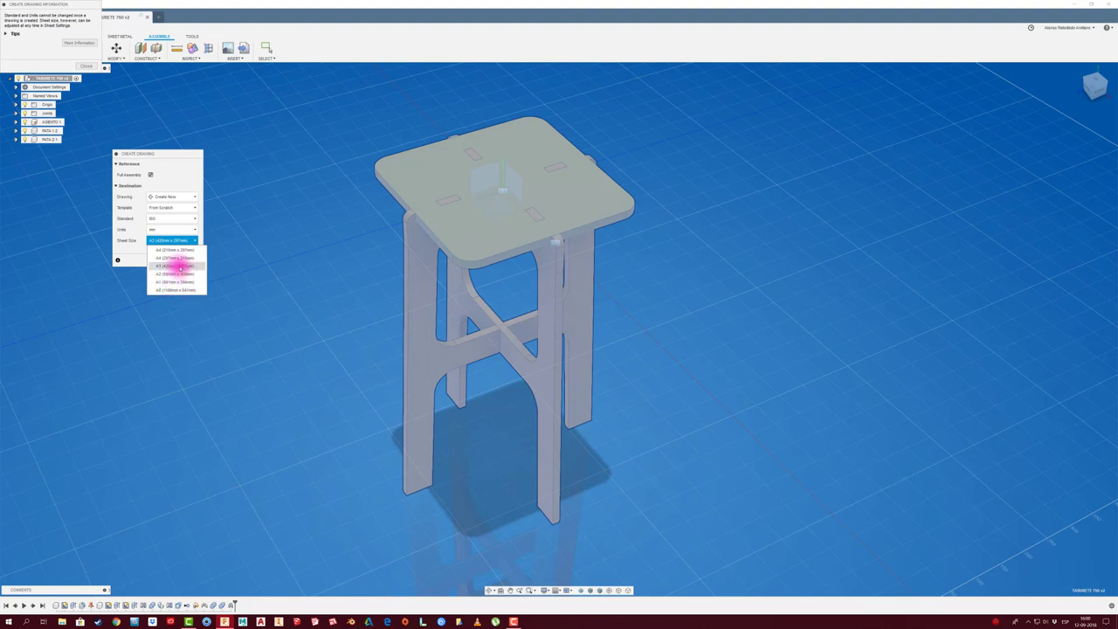
left_click(180, 266)
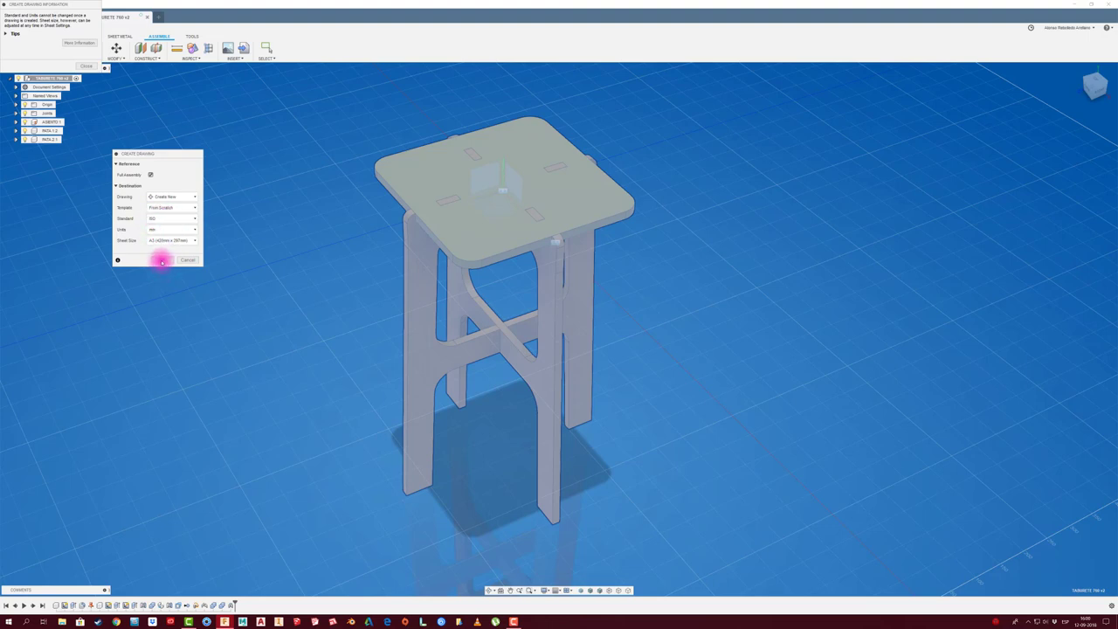
left_click(162, 261)
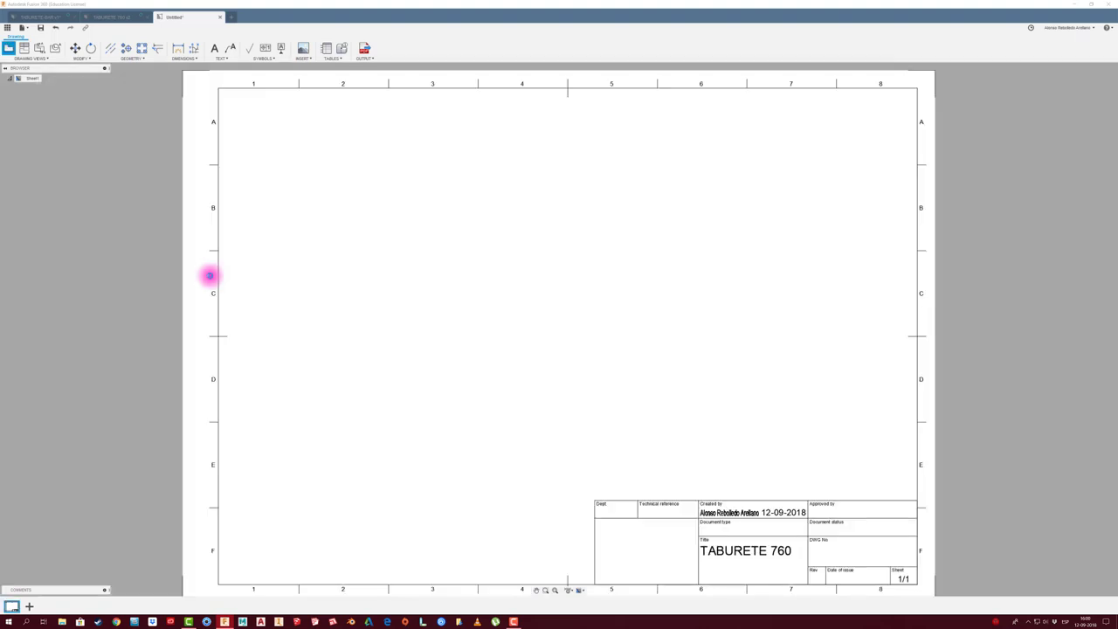
- Place a shaded front base view of the stool at 1:4 scale on the sheet's left
scroll(349, 259, "down", 2)
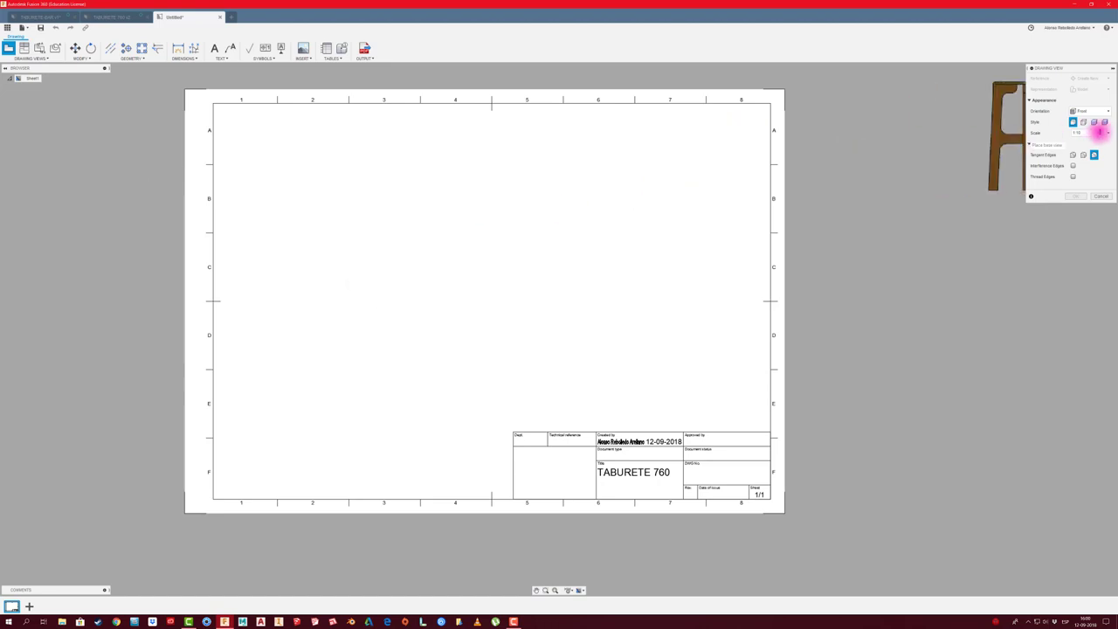
left_click(1107, 134)
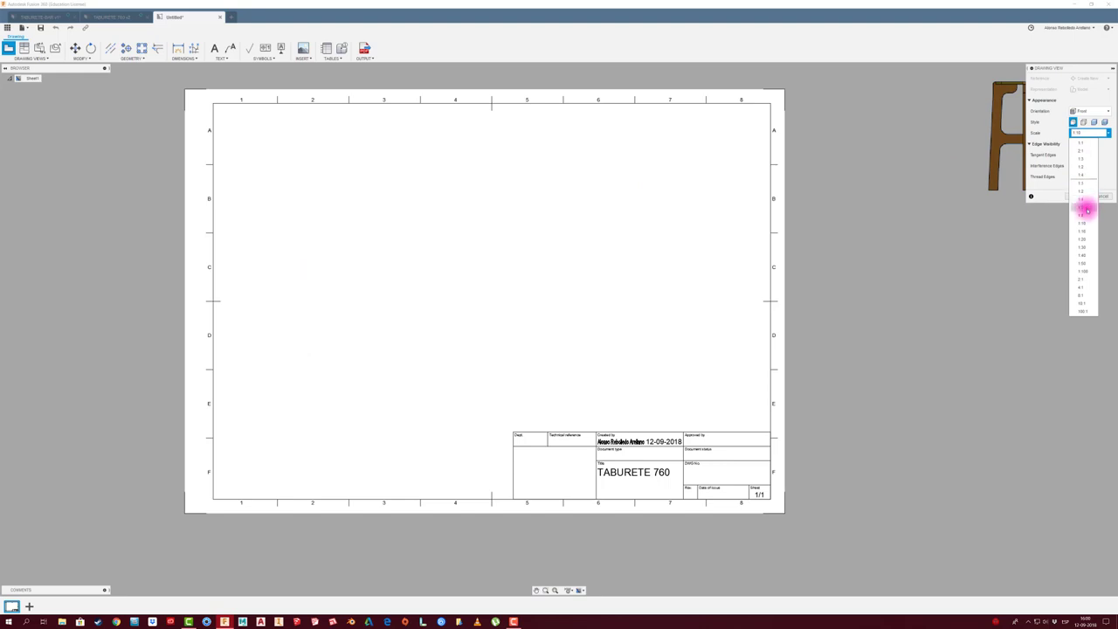
left_click(1082, 200)
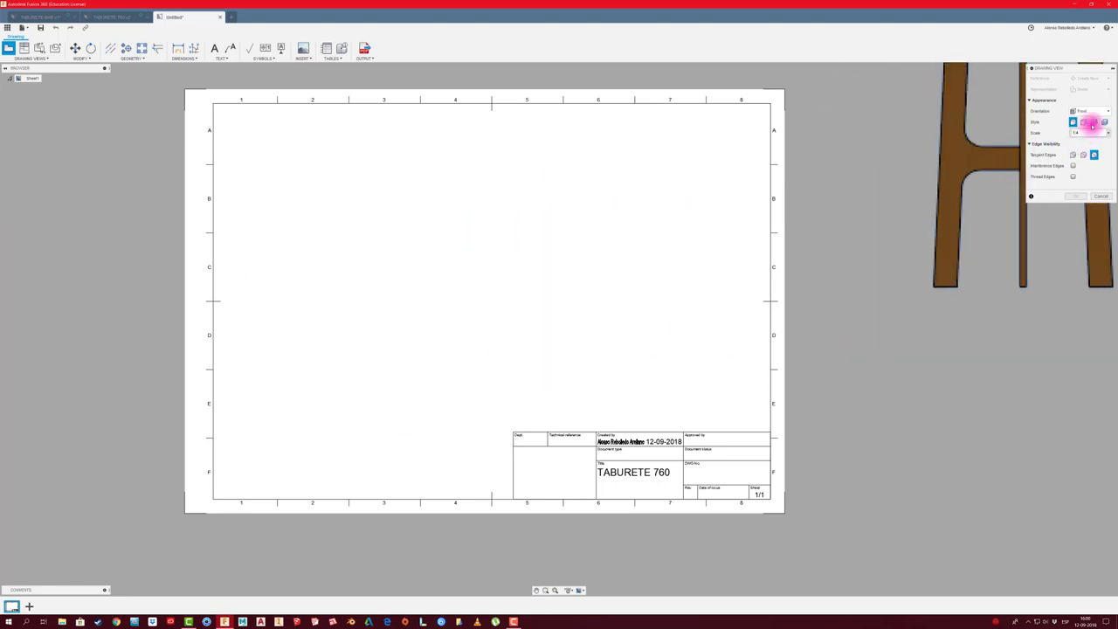
left_click(1094, 122)
left_click(348, 284)
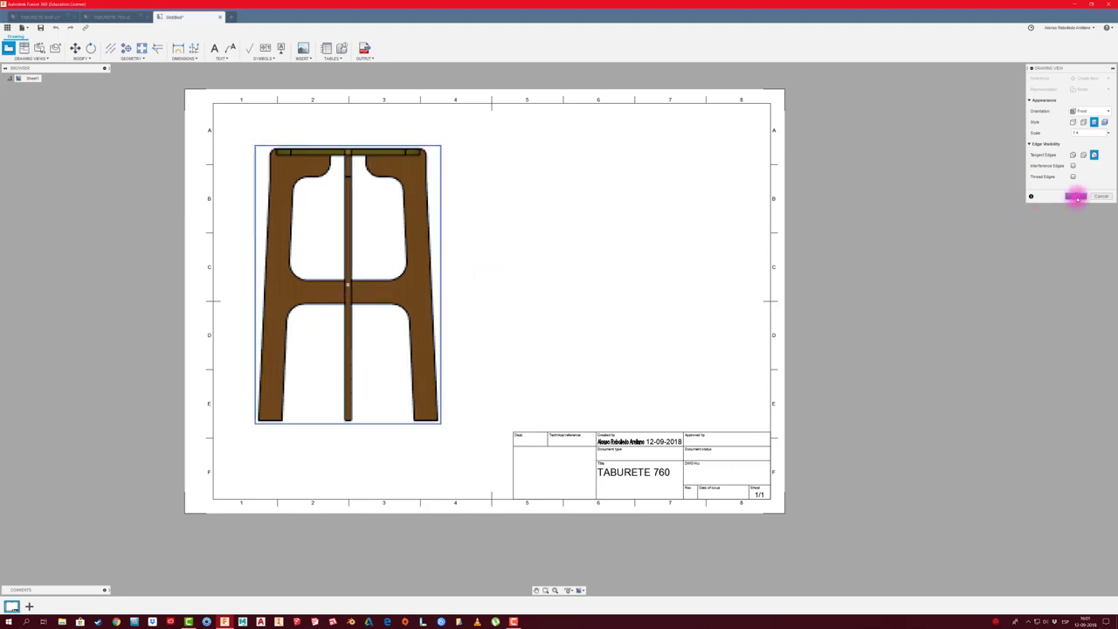
left_click(1076, 197)
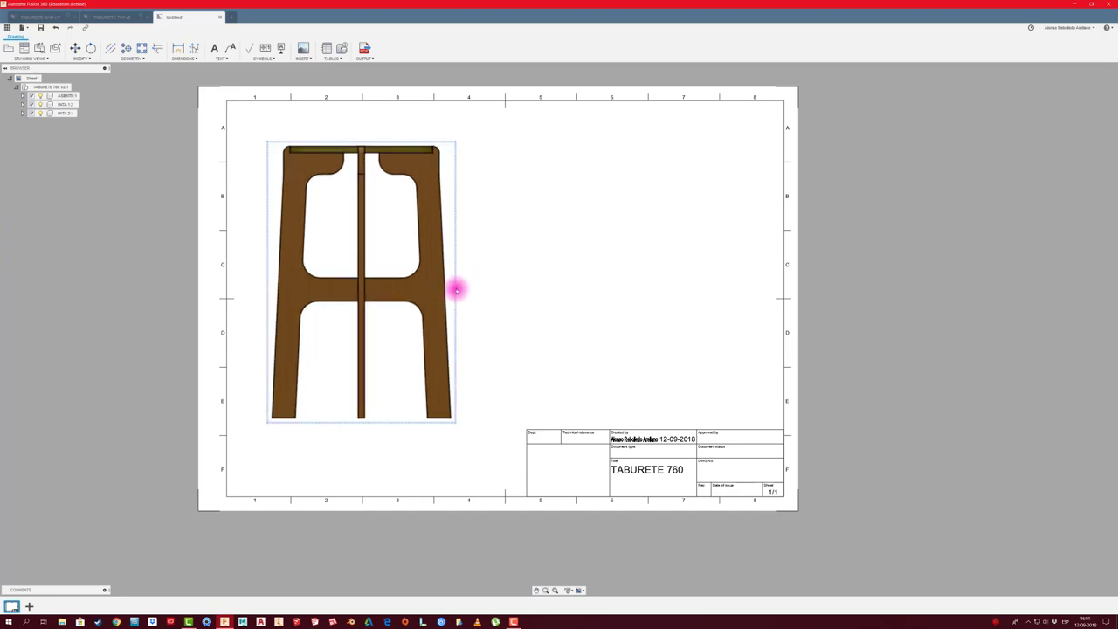
- Change the sheet size to A2 and move the front view higher on the left
left_click_drag(361, 283, 344, 275)
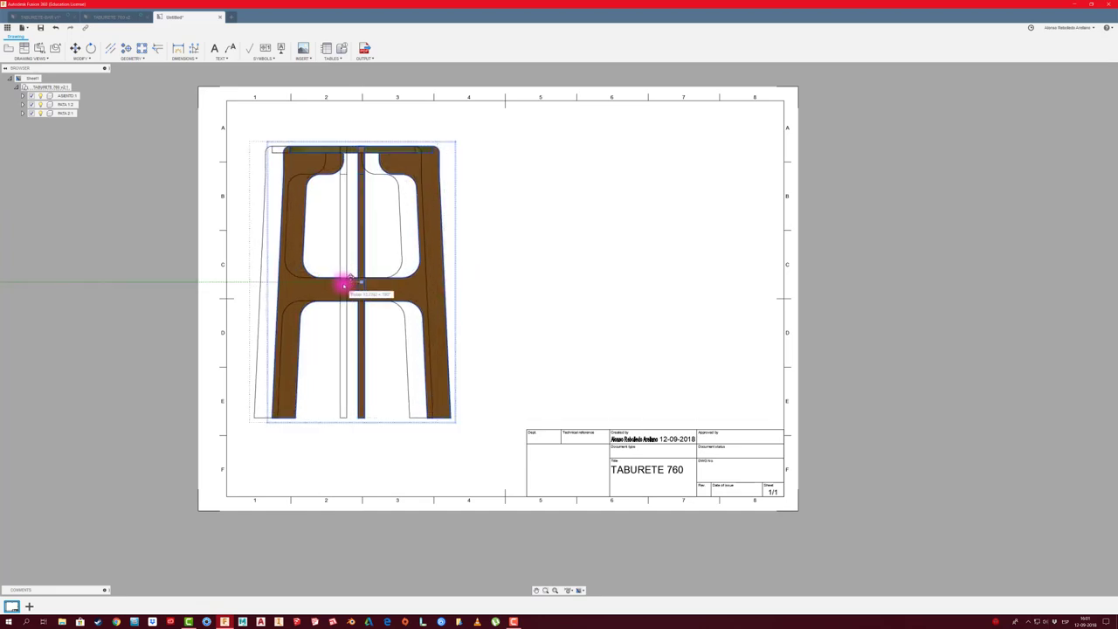
middle_click_drag(477, 320, 477, 294)
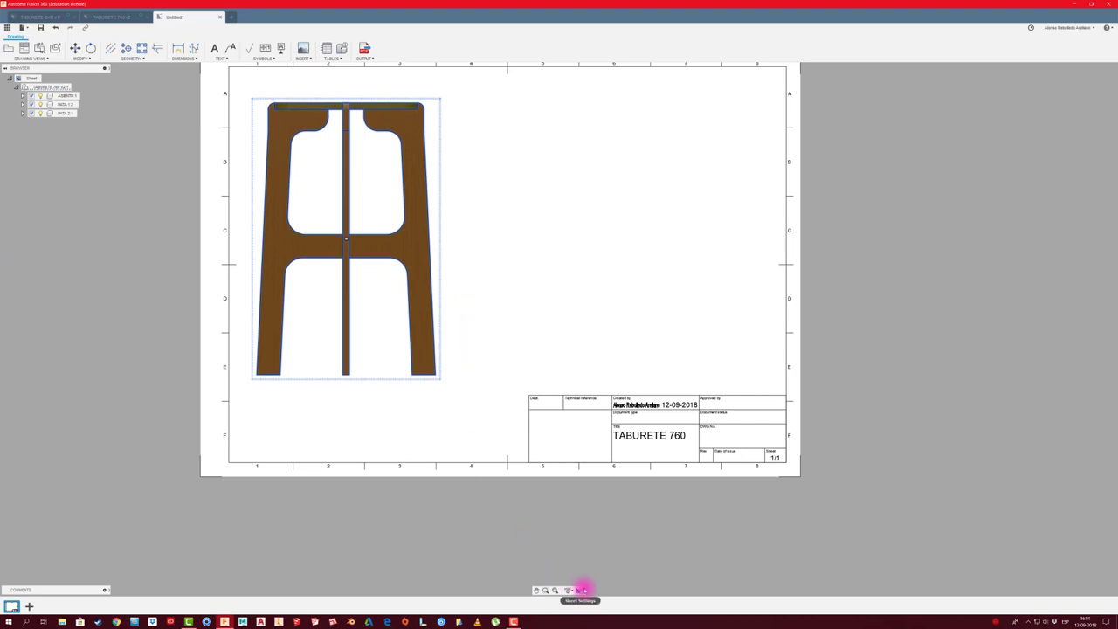
left_click(582, 589)
mouse_move(596, 581)
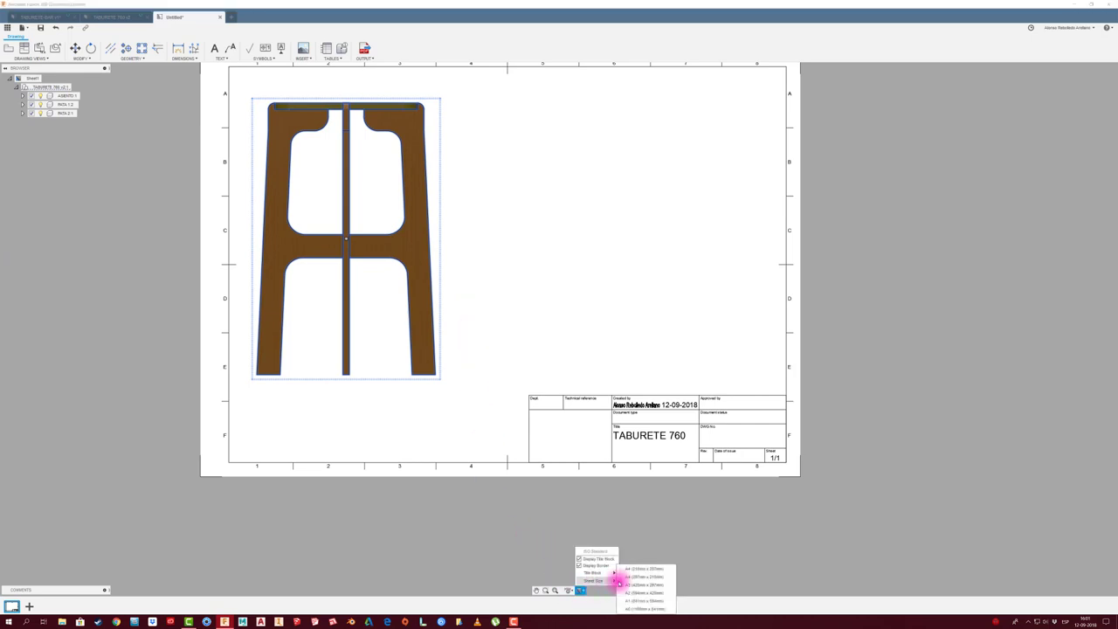
left_click(644, 592)
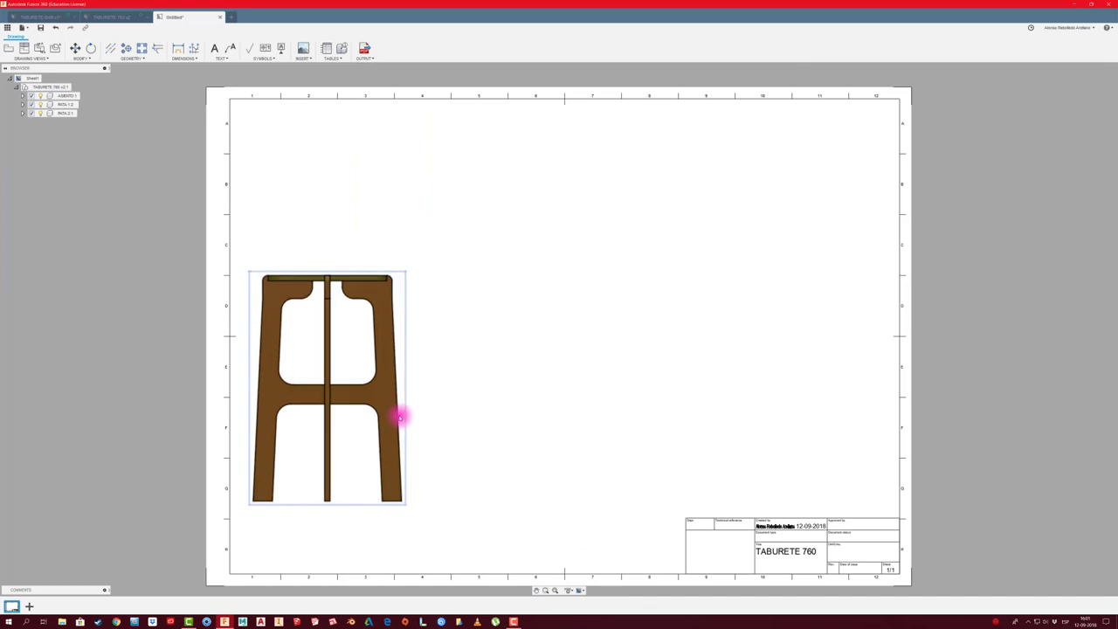
left_click_drag(326, 387, 346, 300)
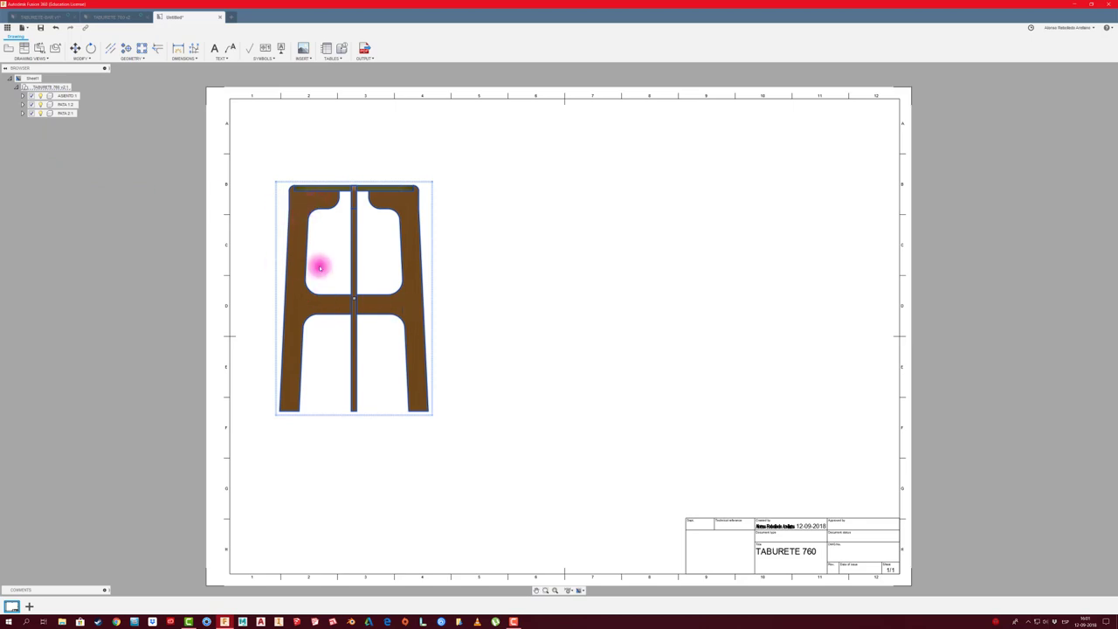
- Hide the ASIENTO seat and PIEZA 1:2 cross plank so only the leg shows
left_click(39, 97)
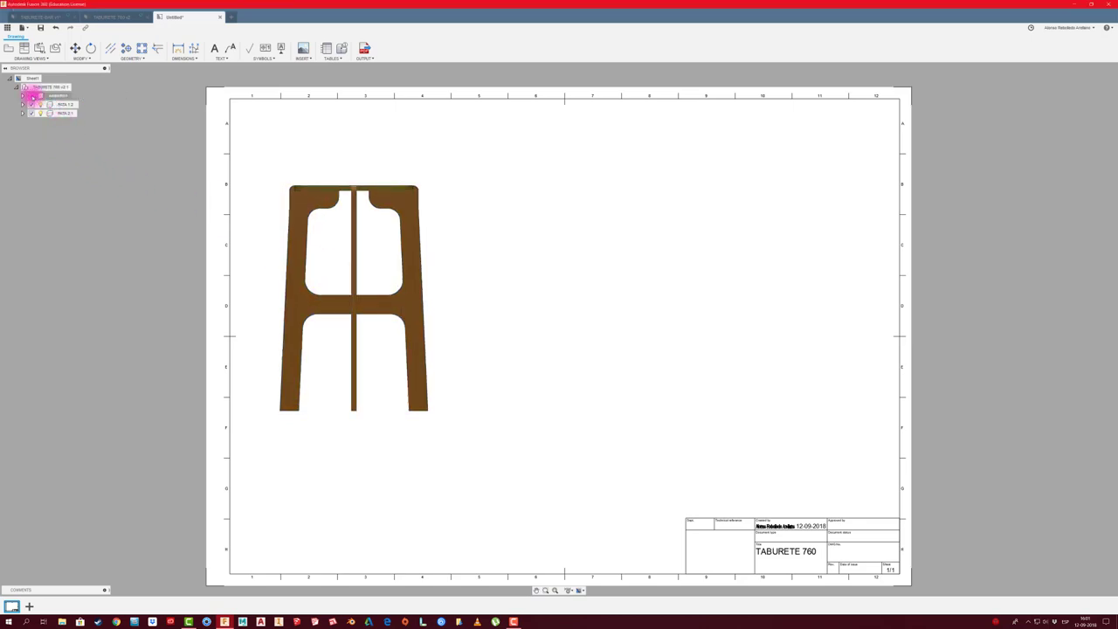
left_click(32, 114)
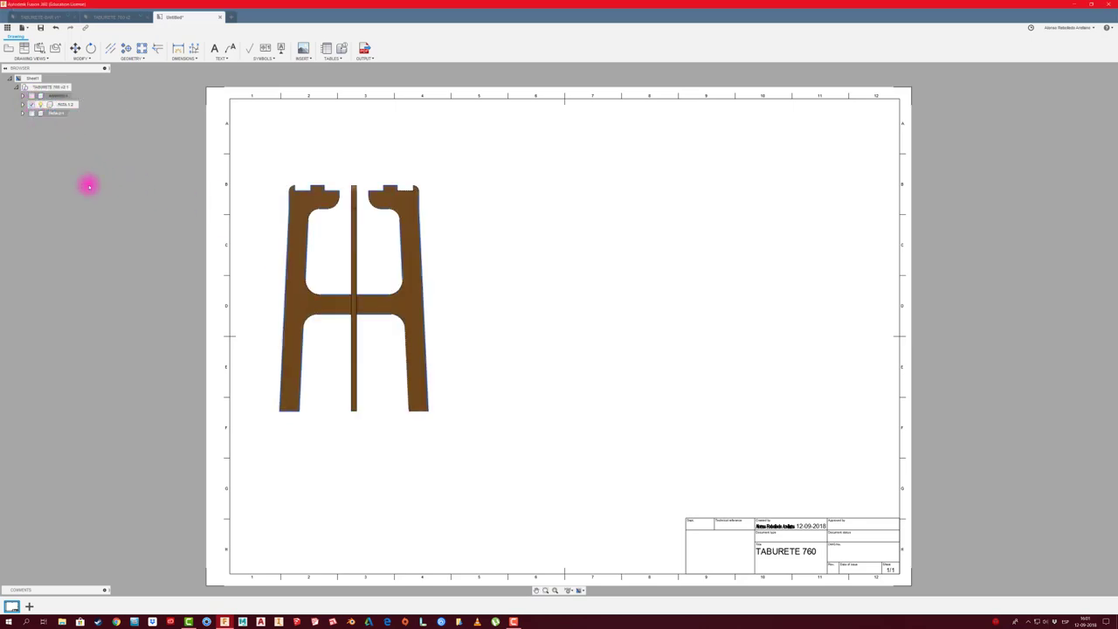
left_click(31, 114)
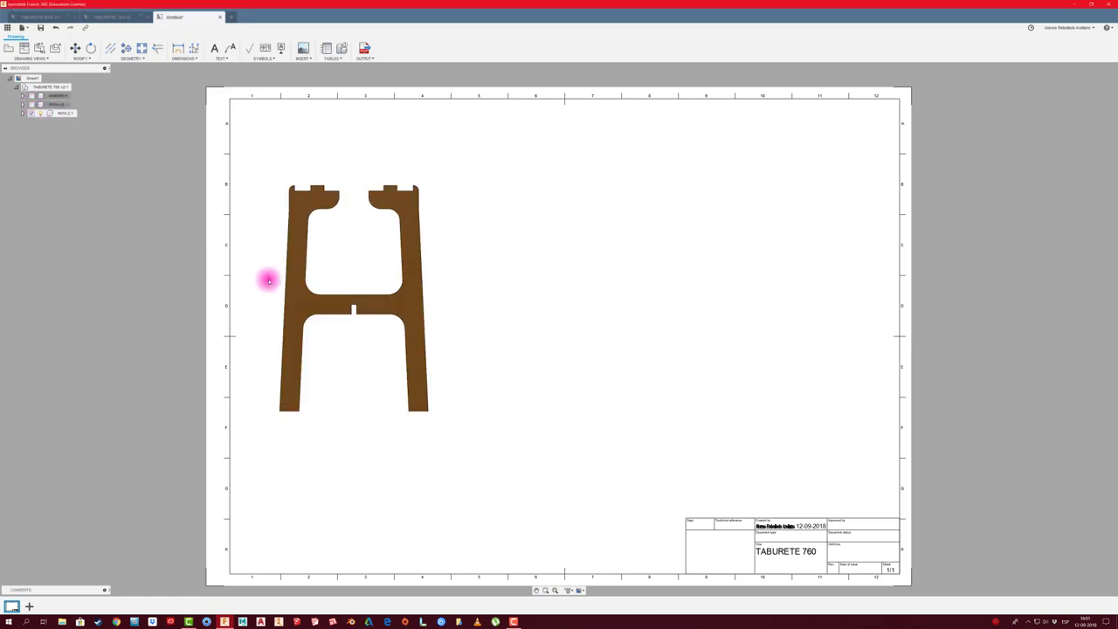
left_click(355, 301)
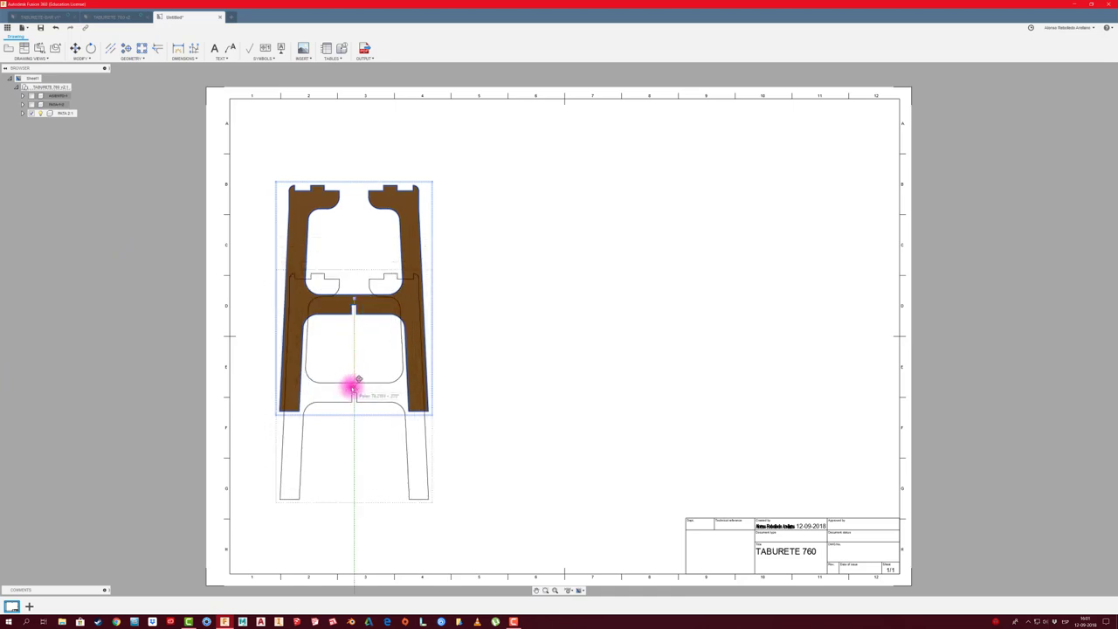
key("Escape")
- Add a vertical centerline between the leg's left and right outer edges
middle_click_drag(457, 359, 474, 330)
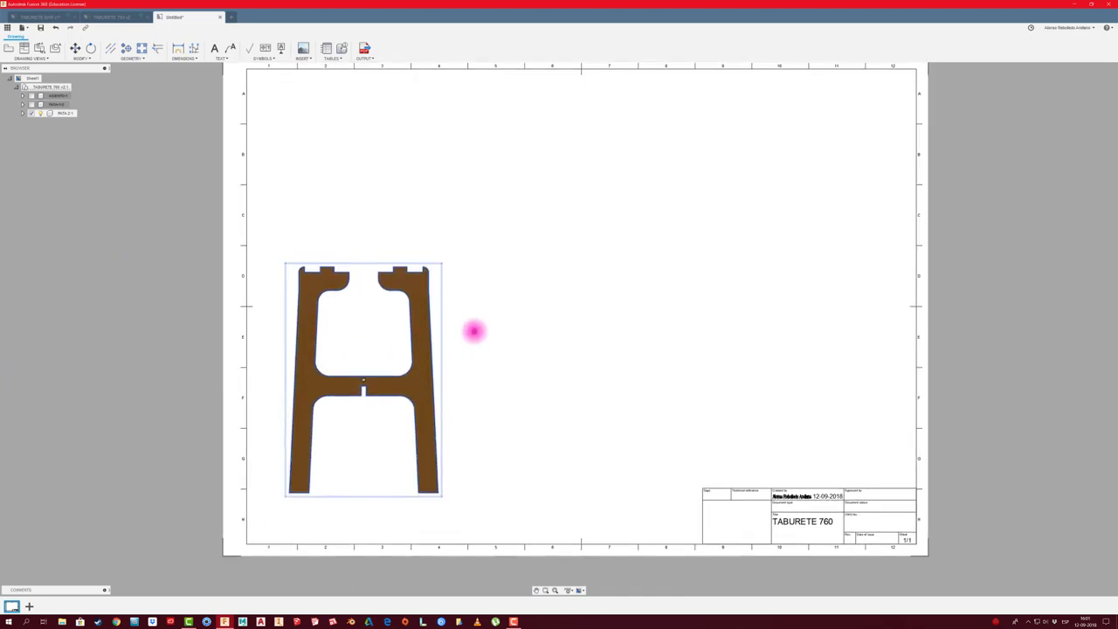
left_click(111, 50)
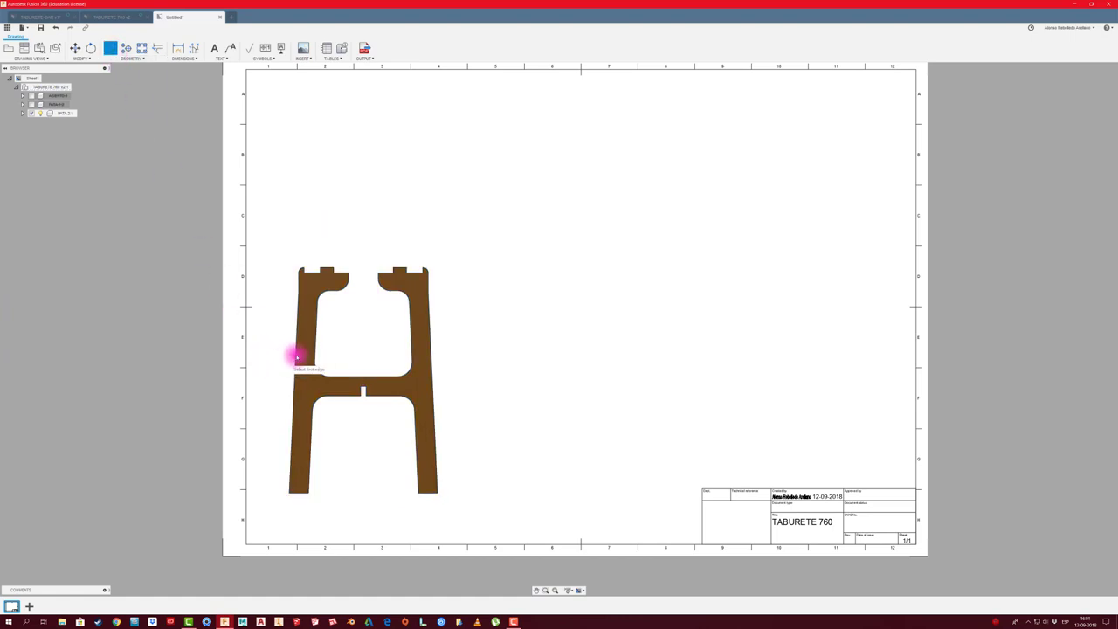
left_click(297, 357)
left_click(430, 367)
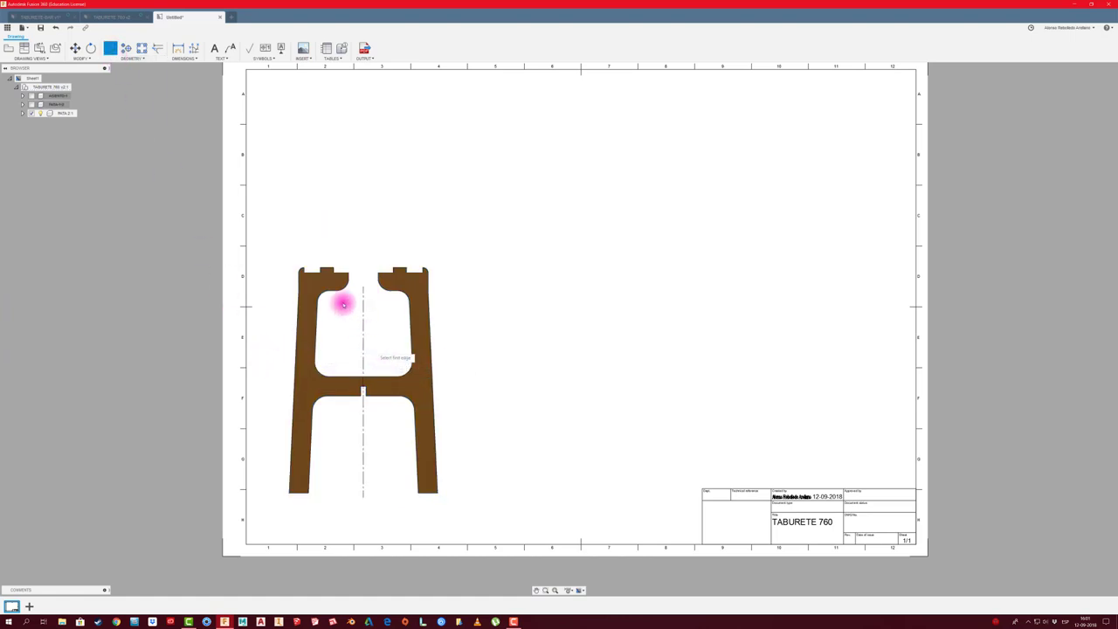
scroll(323, 270, "up", 2)
scroll(349, 306, "down", 1)
scroll(378, 345, "down", 1)
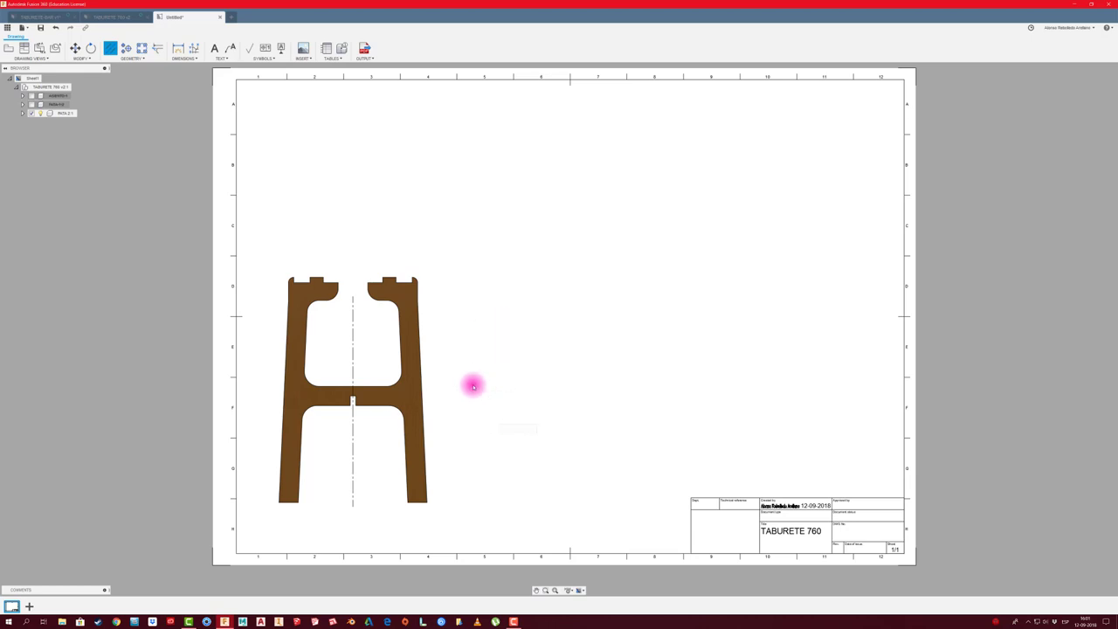
- Create shaded detail view A of the leg's top notch, placed right of the leg
left_click(56, 49)
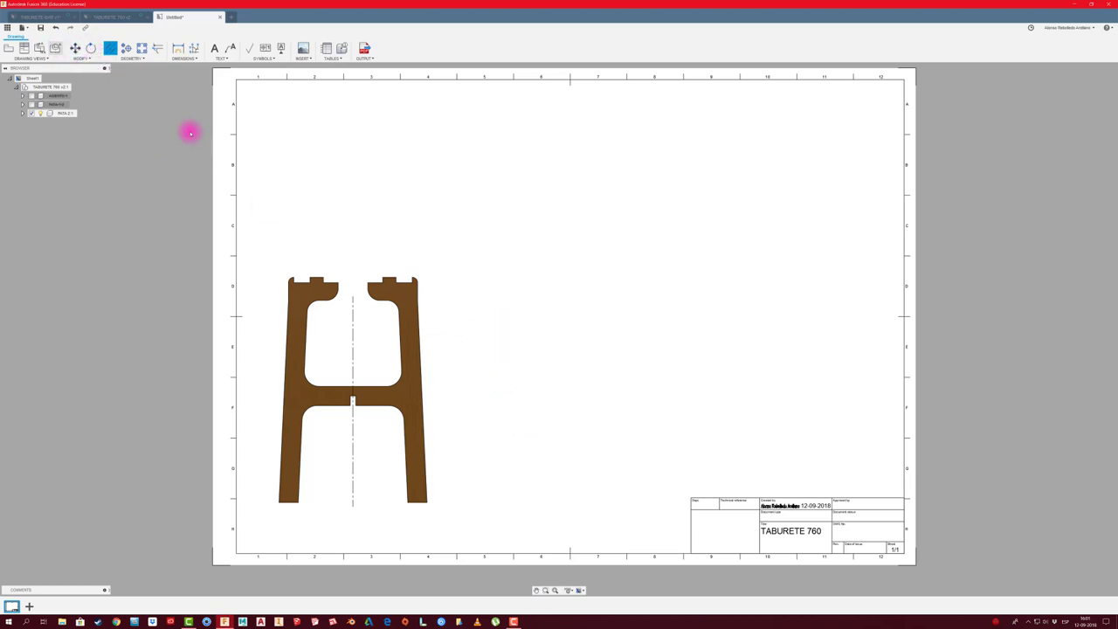
left_click(395, 289)
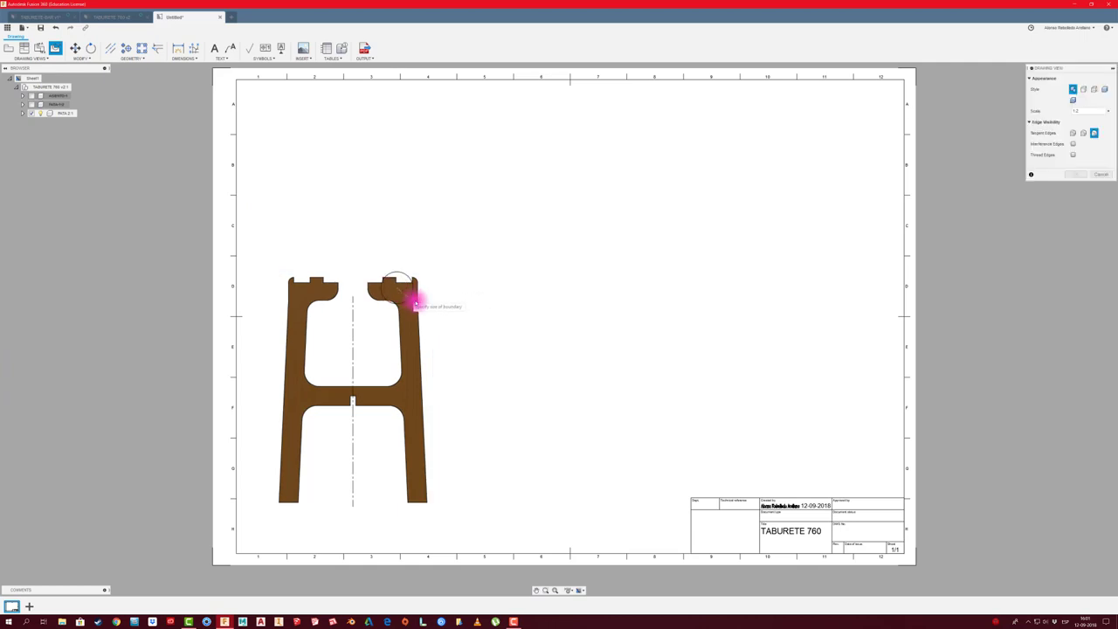
left_click(429, 307)
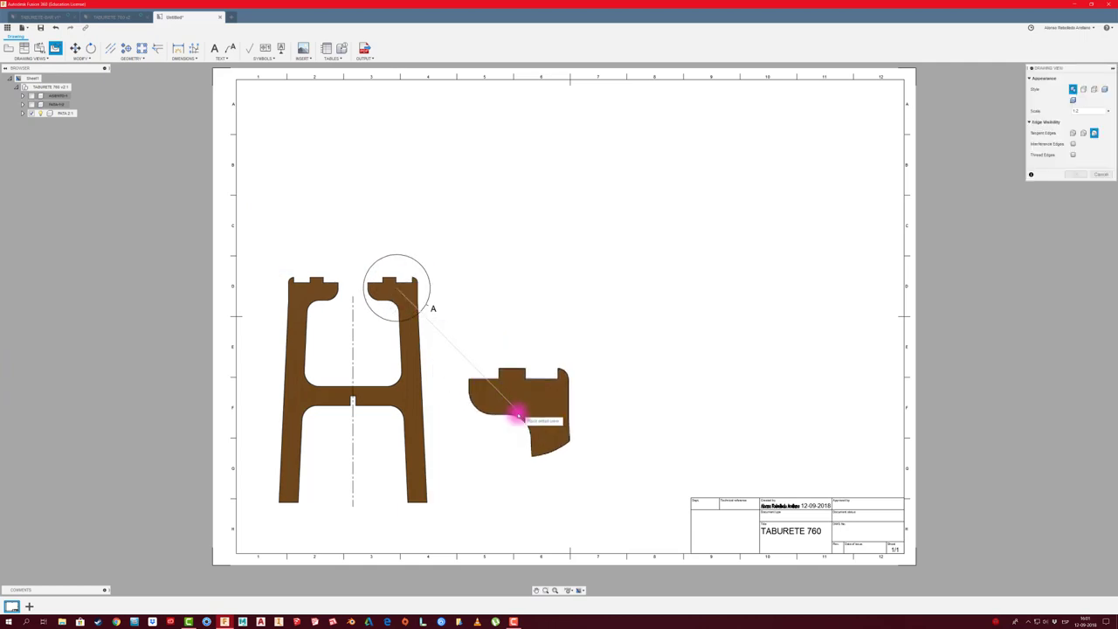
left_click(506, 430)
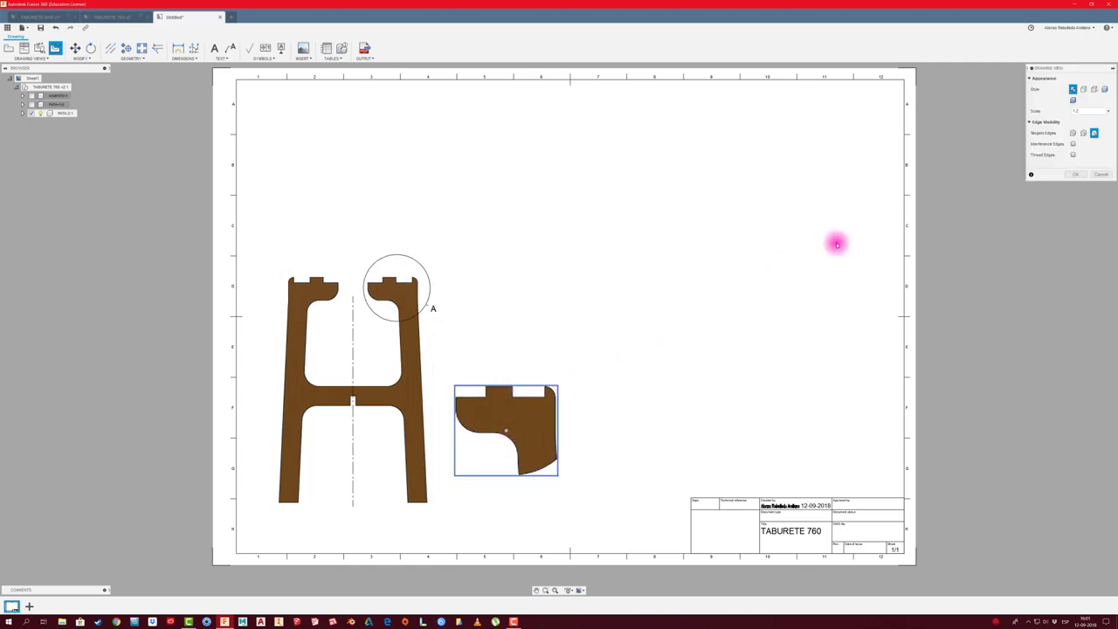
left_click_drag(1083, 68, 718, 112)
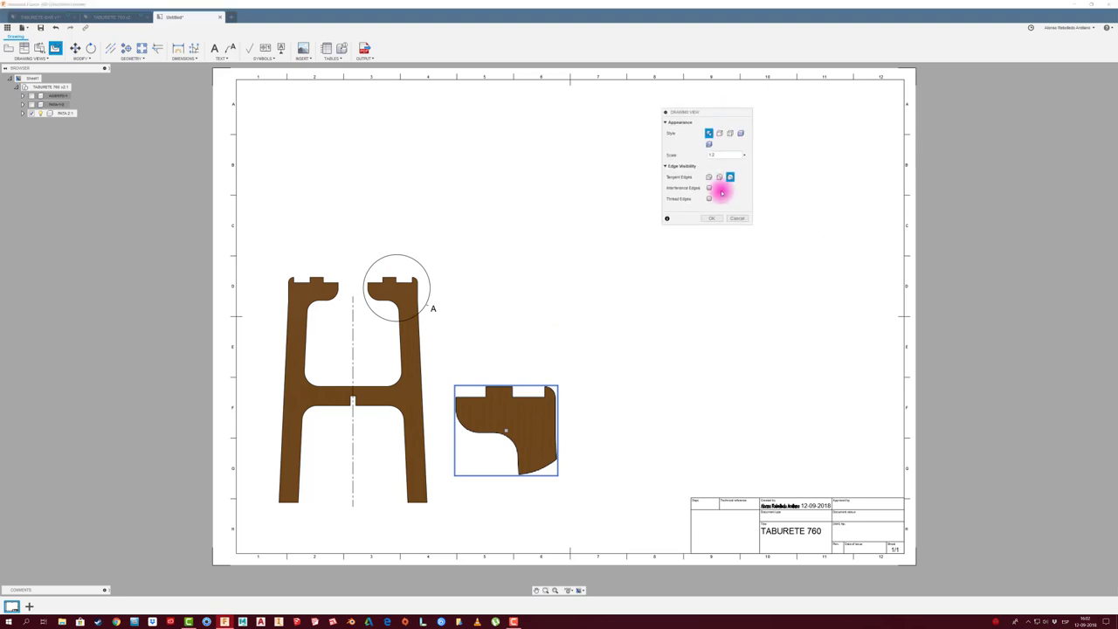
left_click(740, 133)
left_click(711, 219)
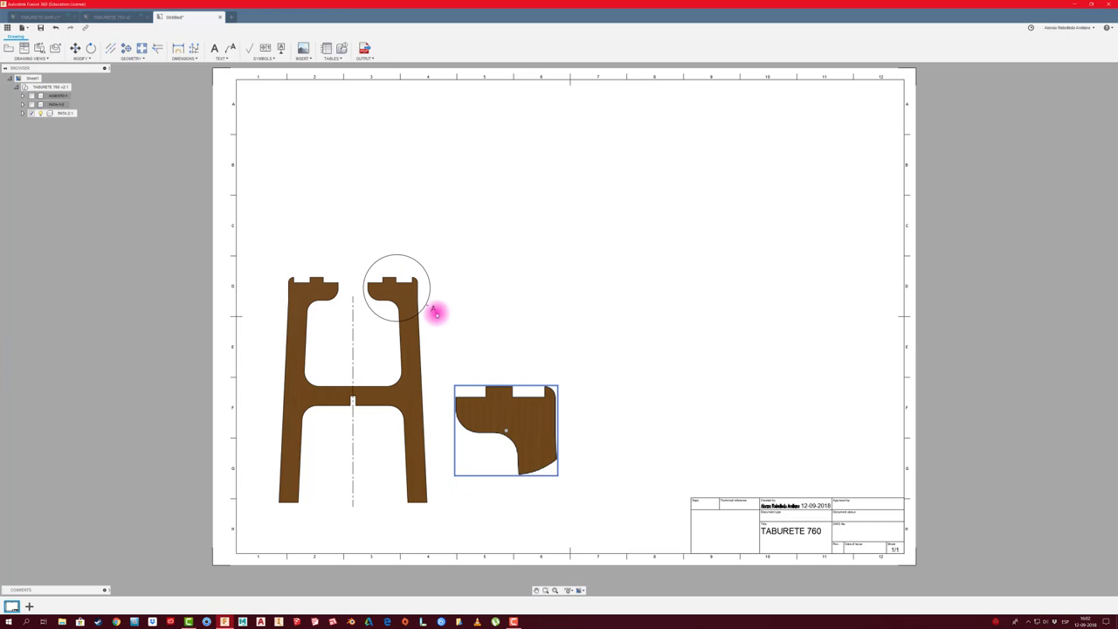
- Nudge the A label beside its circle and zoom in on detail view A (1:2)
scroll(434, 308, "up", 1)
scroll(434, 308, "up", 1)
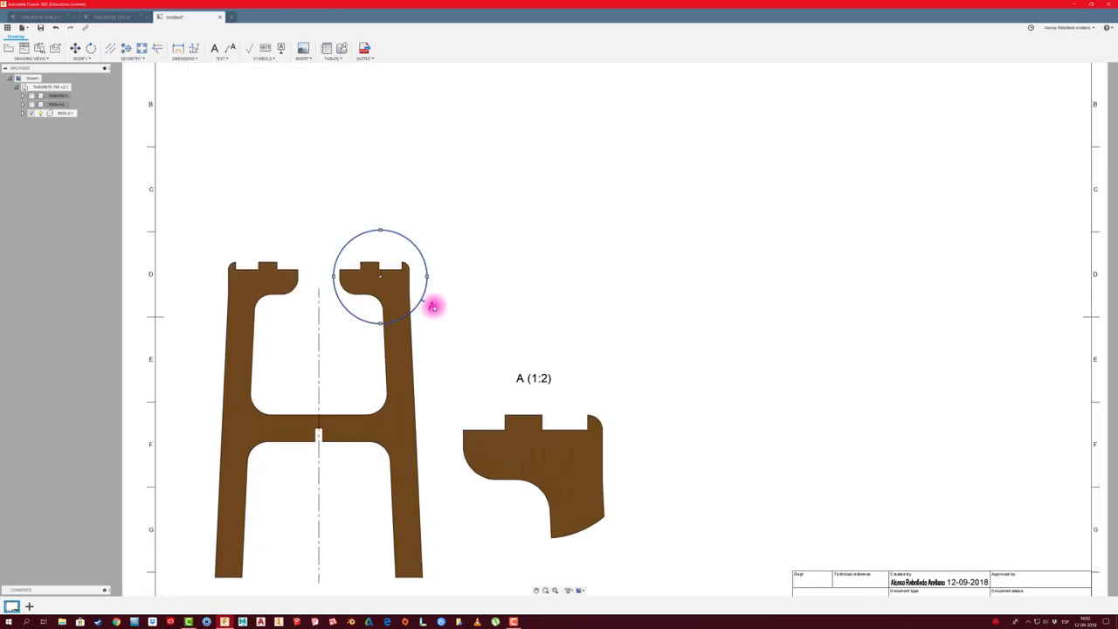
left_click_drag(433, 306, 444, 312)
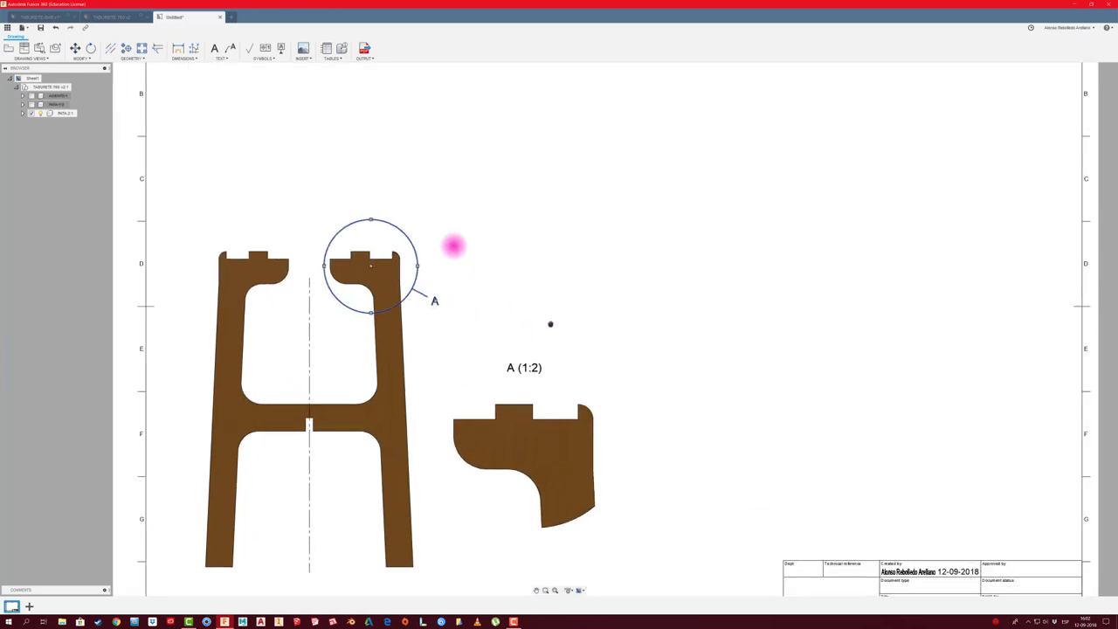
middle_click_drag(511, 404, 407, 317)
scroll(427, 284, "up", 2)
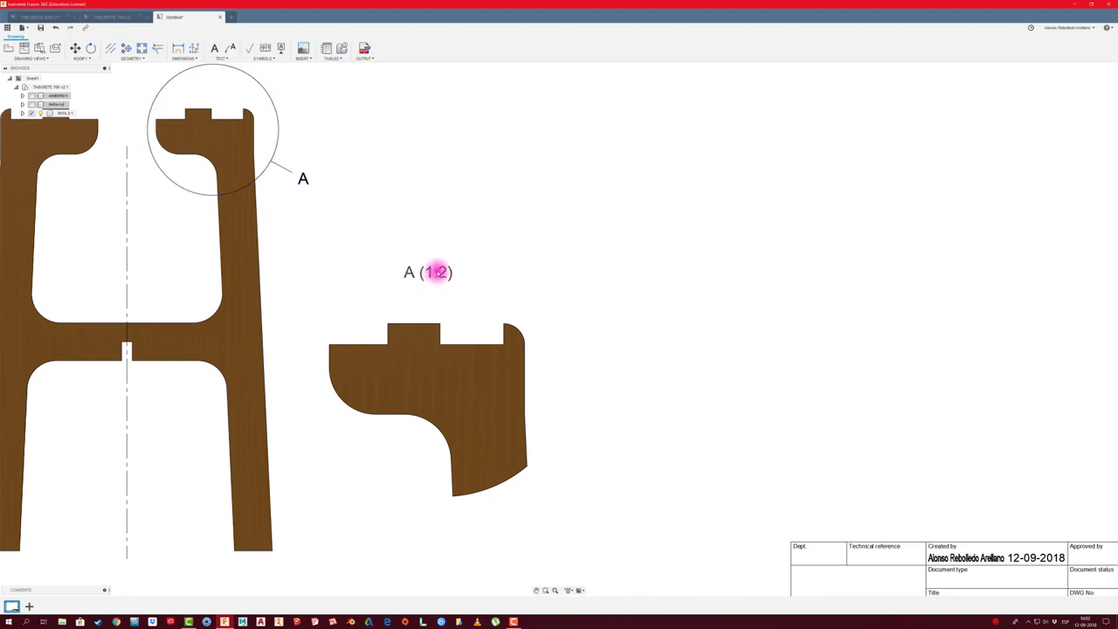
- Add the 150 overall width dimension above detail A and move the A (1:2) title up
left_click(178, 48)
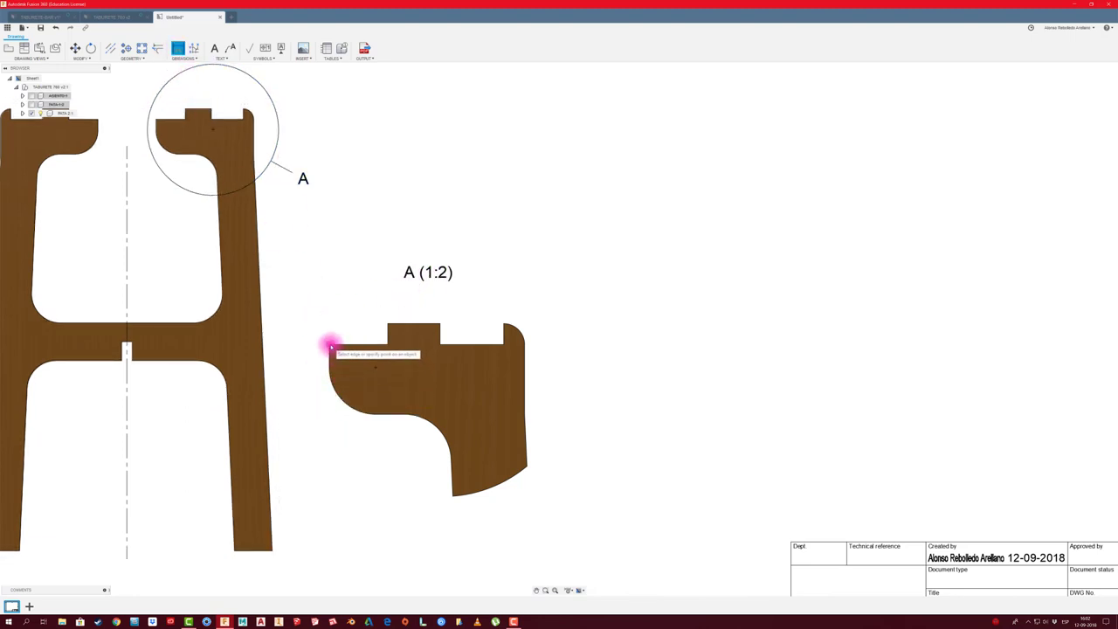
left_click(330, 346)
left_click(505, 346)
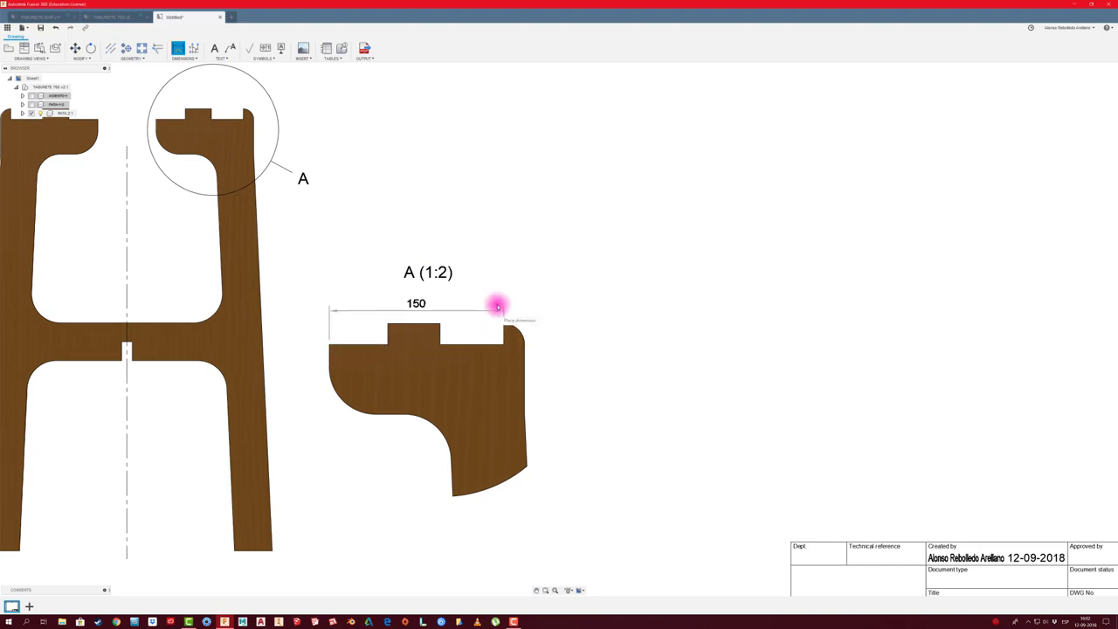
left_click(497, 304)
key("Escape")
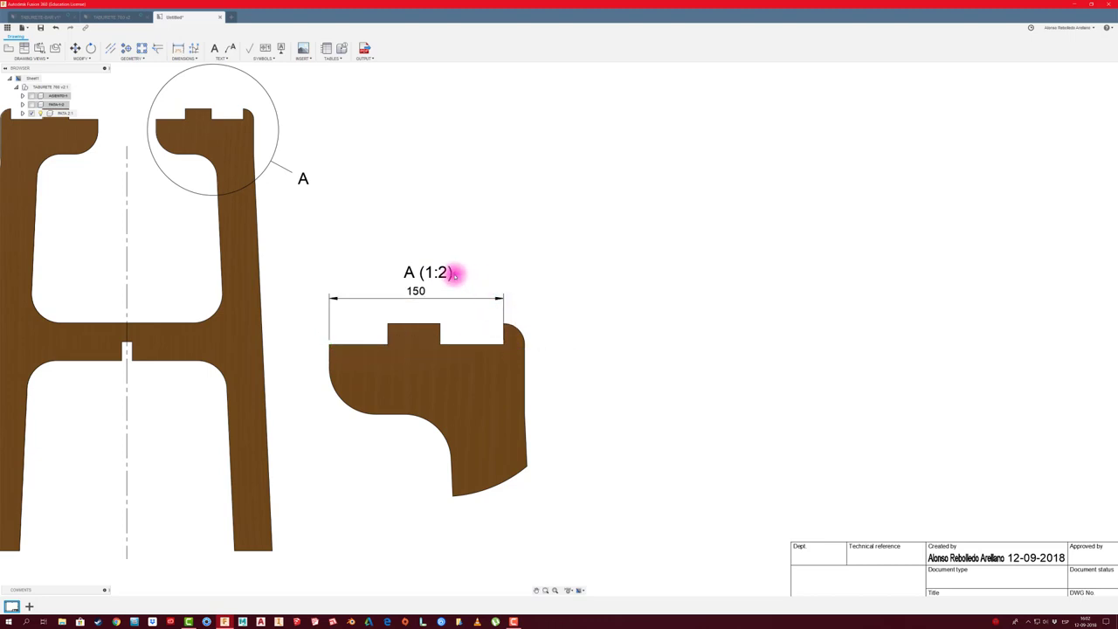
left_click_drag(429, 273, 430, 247)
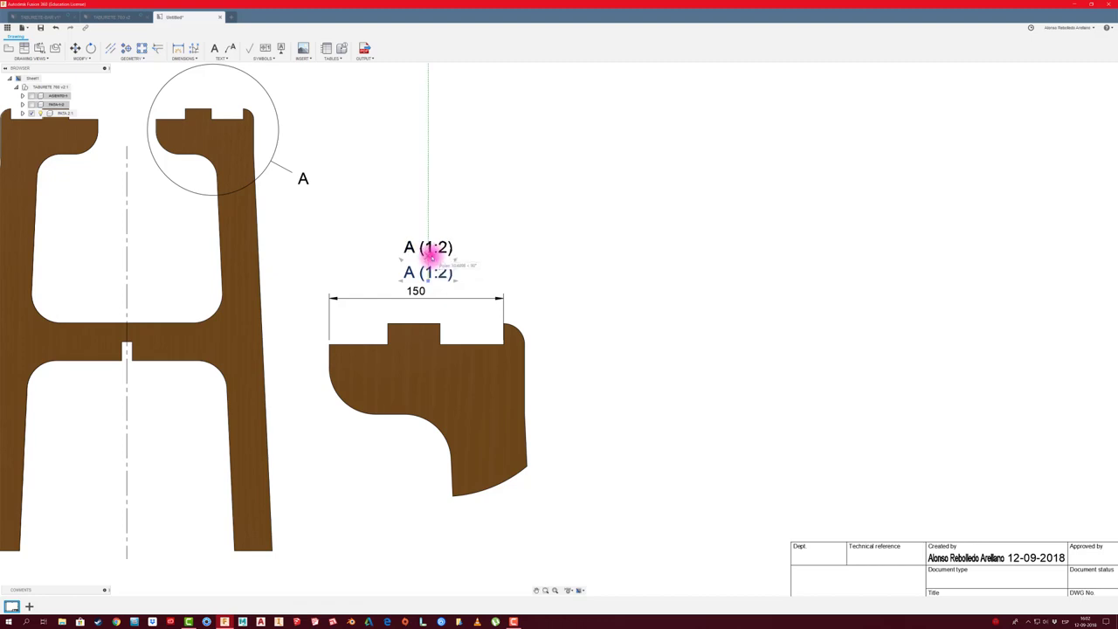
- Add the 50.28 left-step dimension and raise the 150 dimension higher
left_click(177, 48)
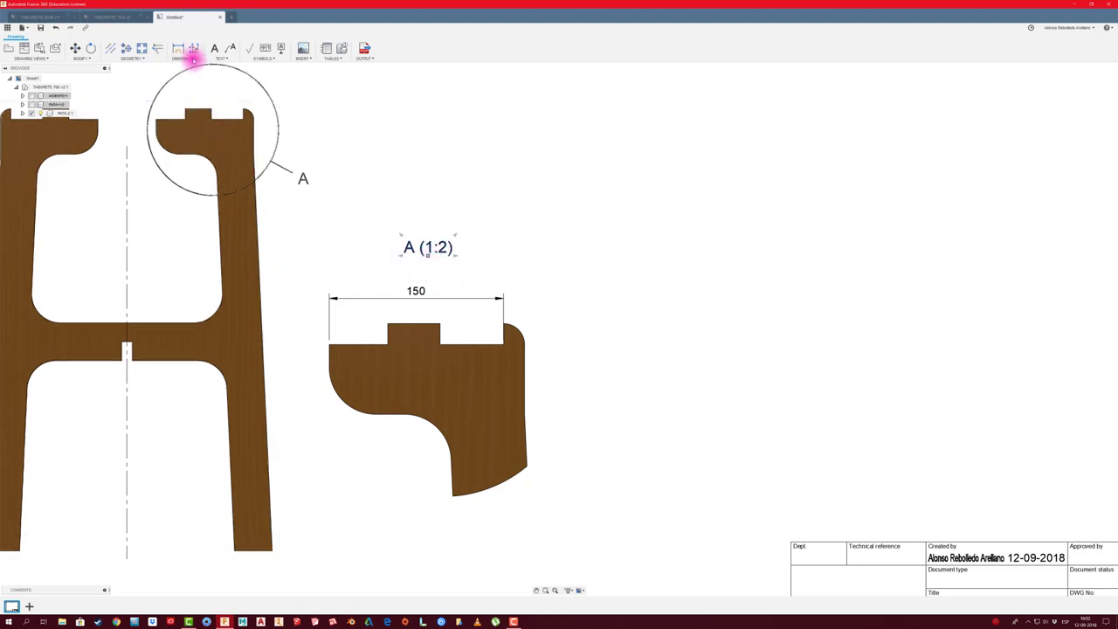
left_click(330, 345)
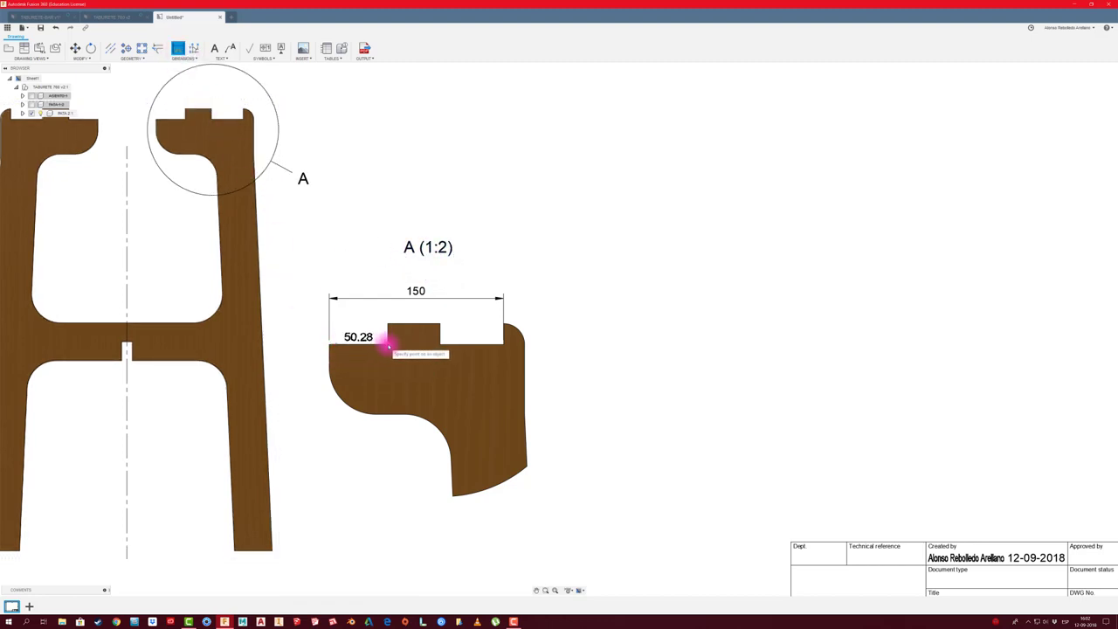
left_click(388, 344)
scroll(376, 321, "up", 1)
scroll(375, 316, "up", 1)
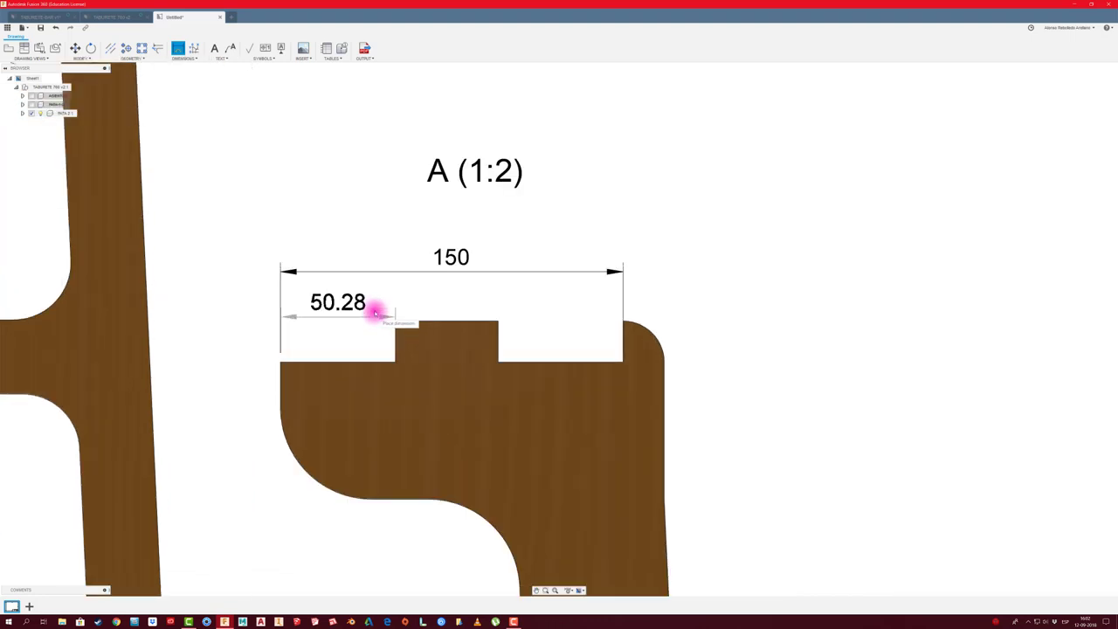
scroll(375, 313, "up", 1)
left_click(387, 300)
key("Escape")
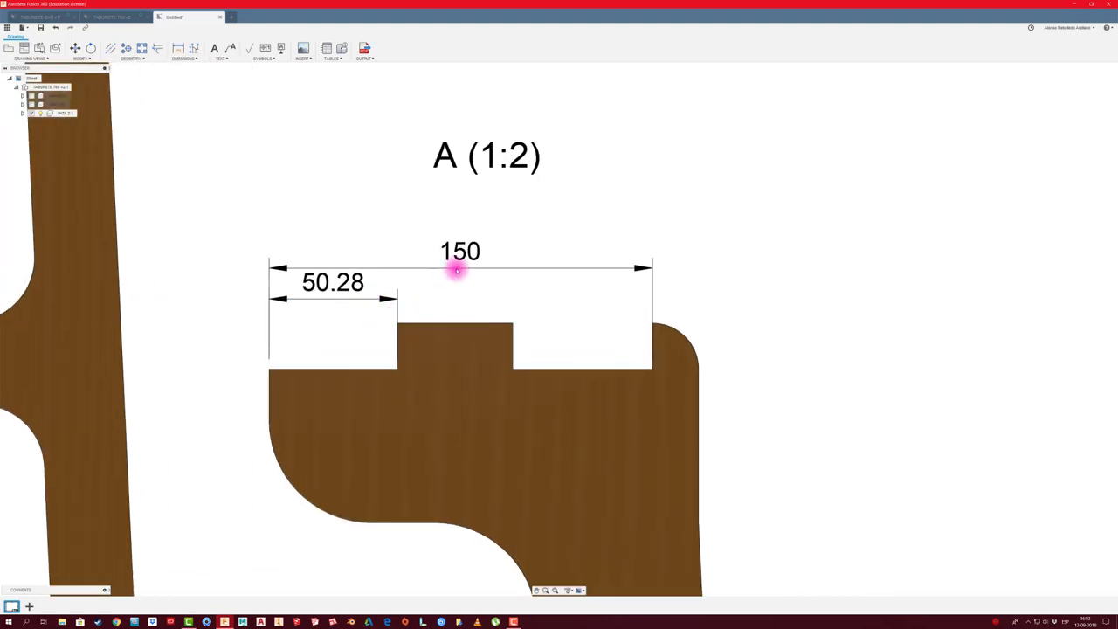
left_click(459, 251)
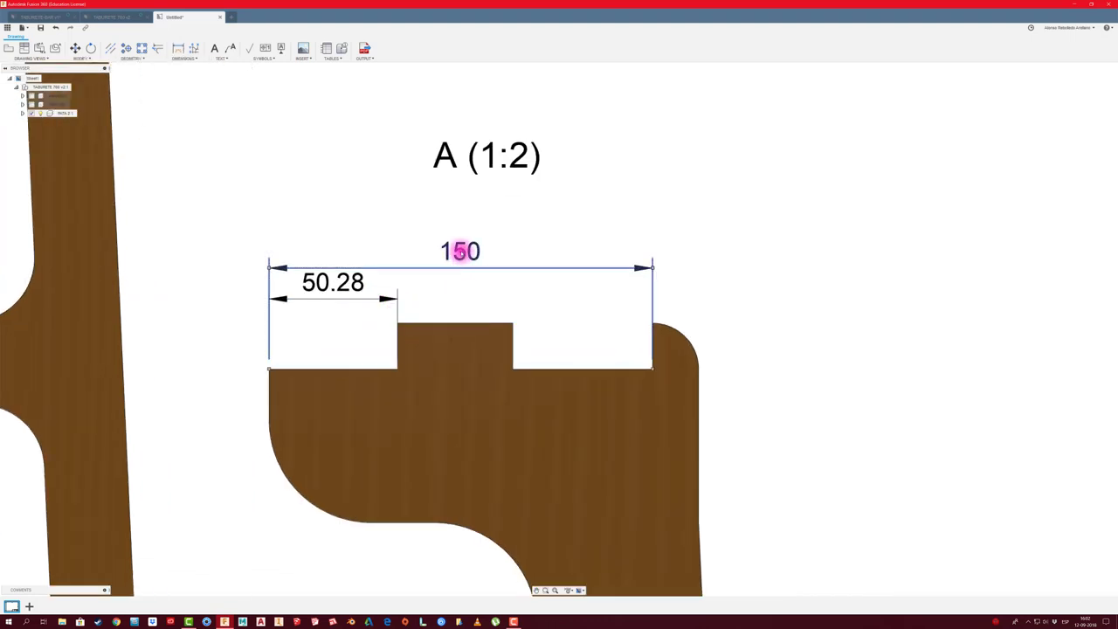
left_click_drag(459, 252, 460, 219)
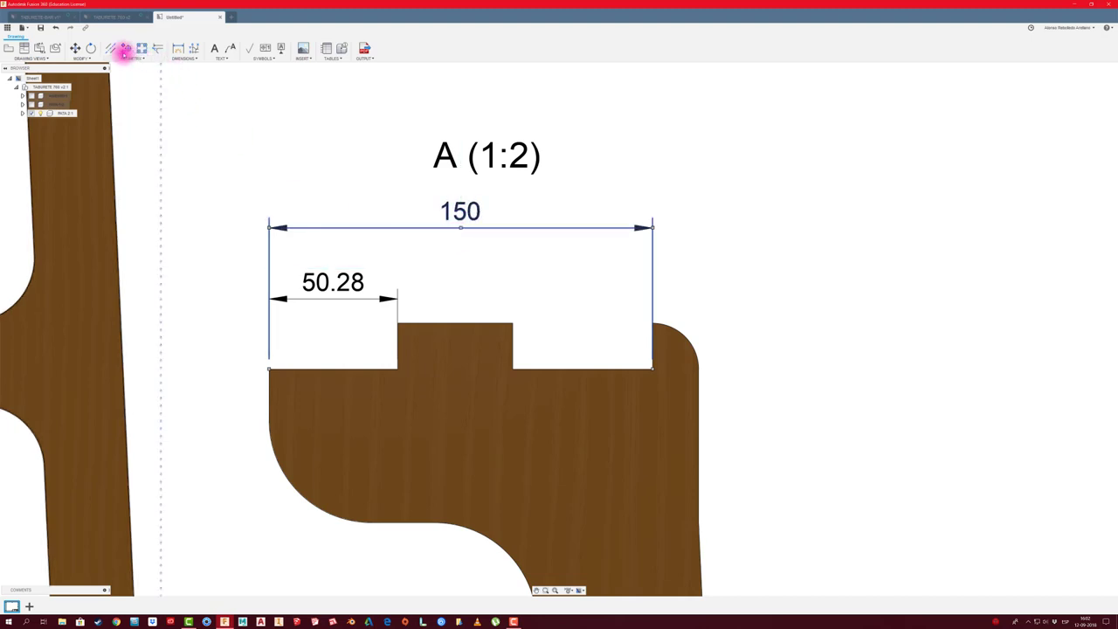
- Add the 45 notch and 54.72 right-step dimensions in line with the chain
left_click(177, 48)
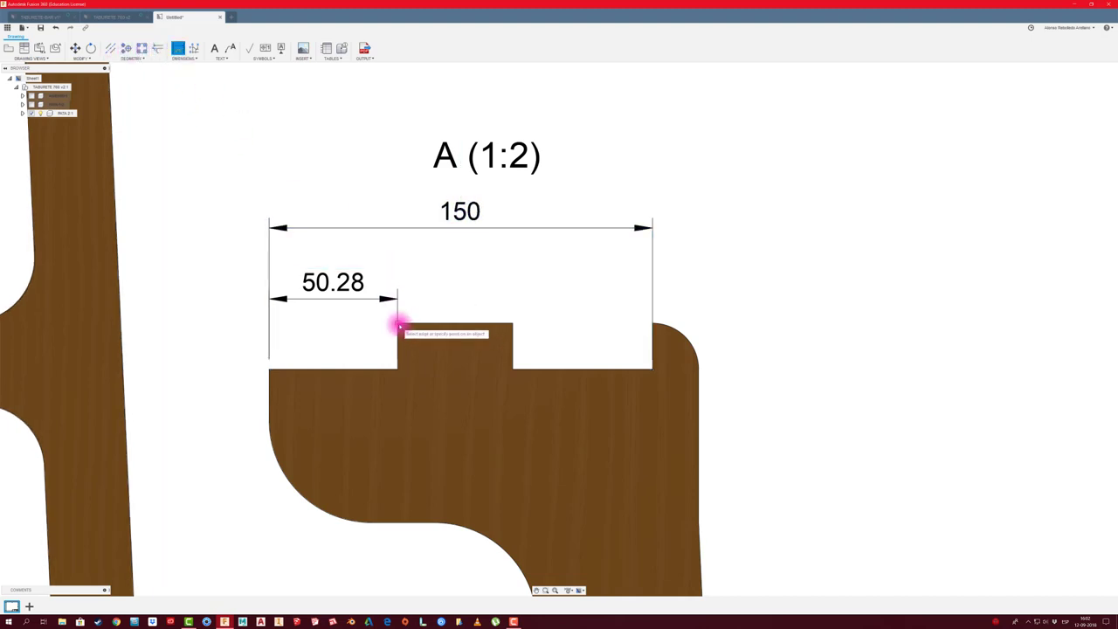
left_click(398, 325)
left_click(513, 323)
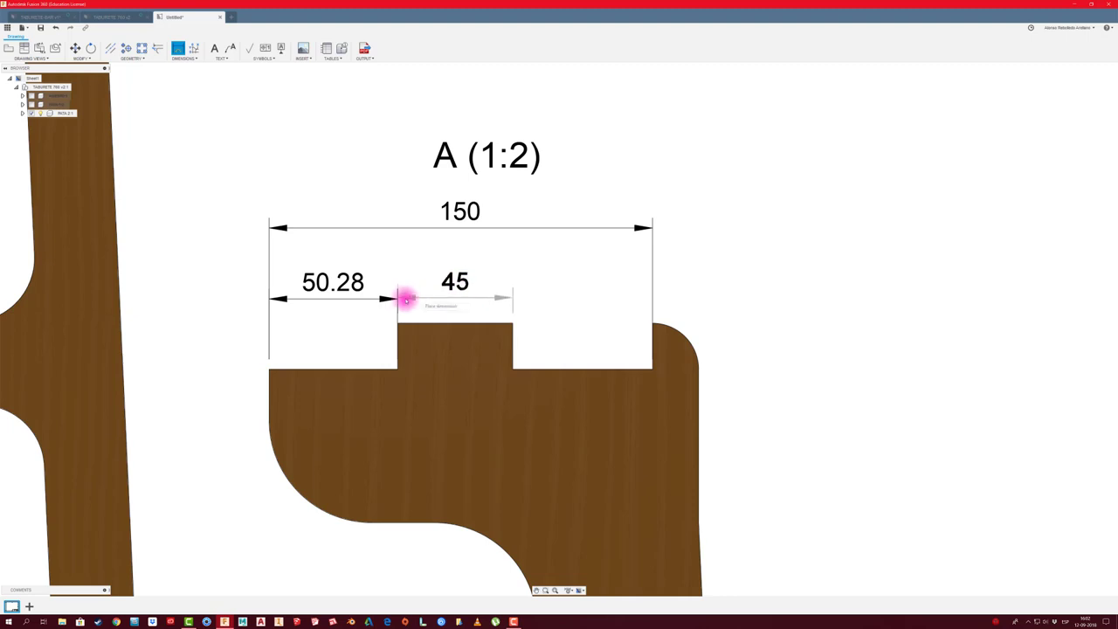
scroll(404, 299, "up", 1)
scroll(403, 299, "up", 2)
scroll(401, 301, "up", 2)
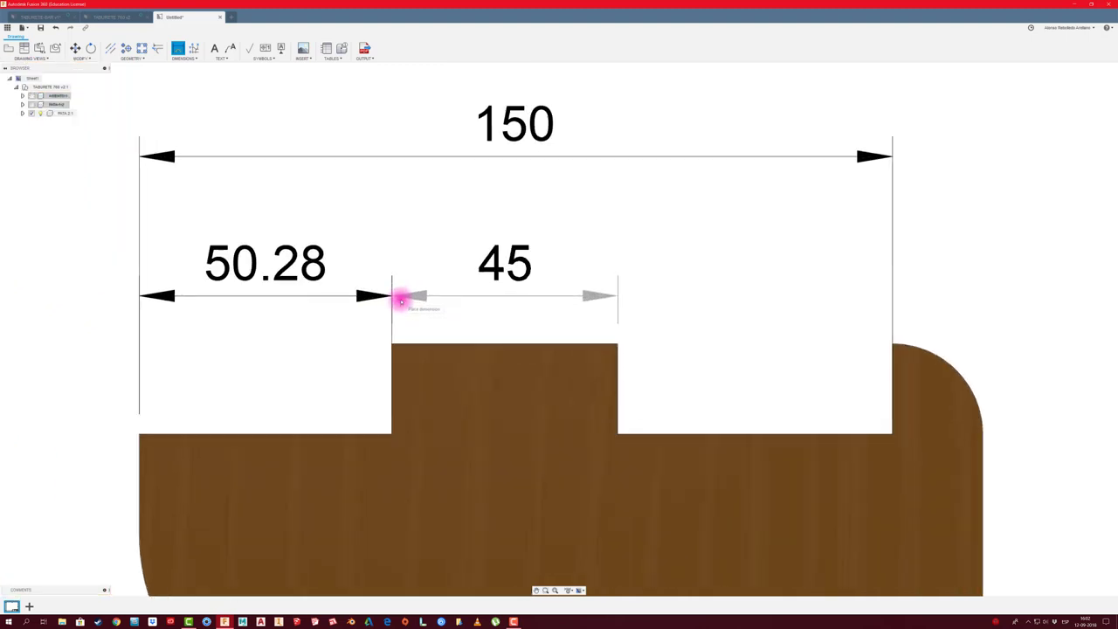
left_click(402, 302)
scroll(415, 319, "down", 3)
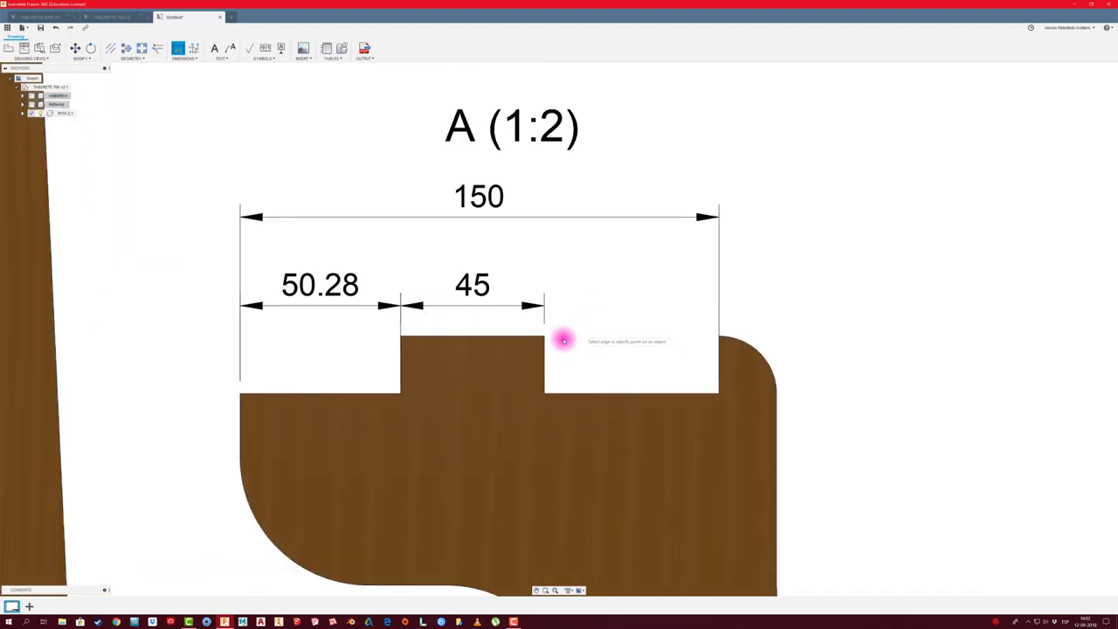
left_click(544, 337)
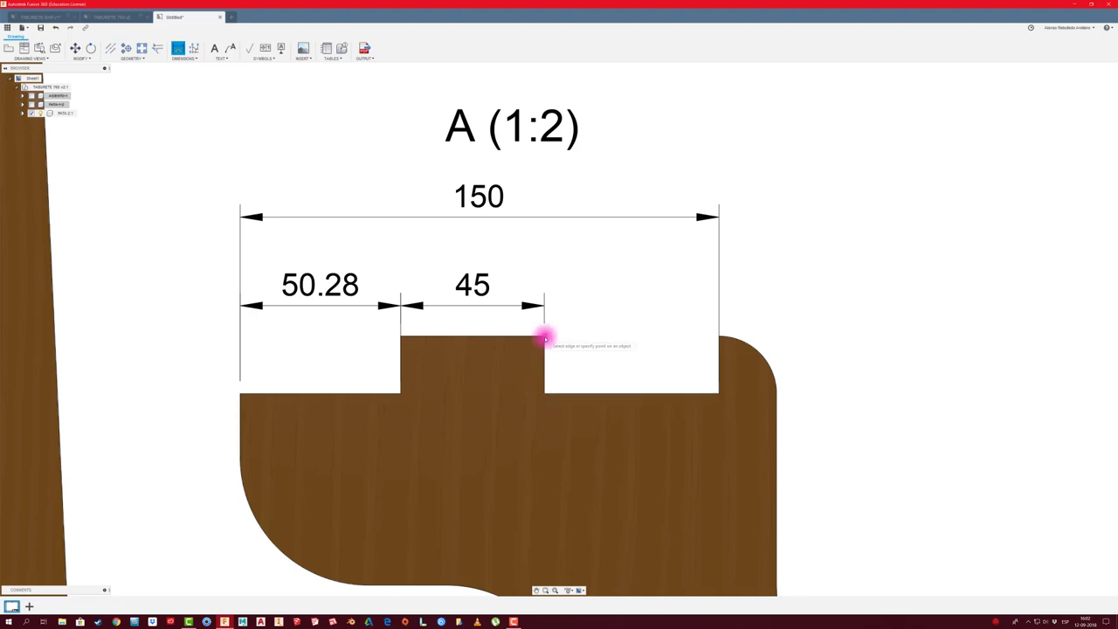
left_click(718, 336)
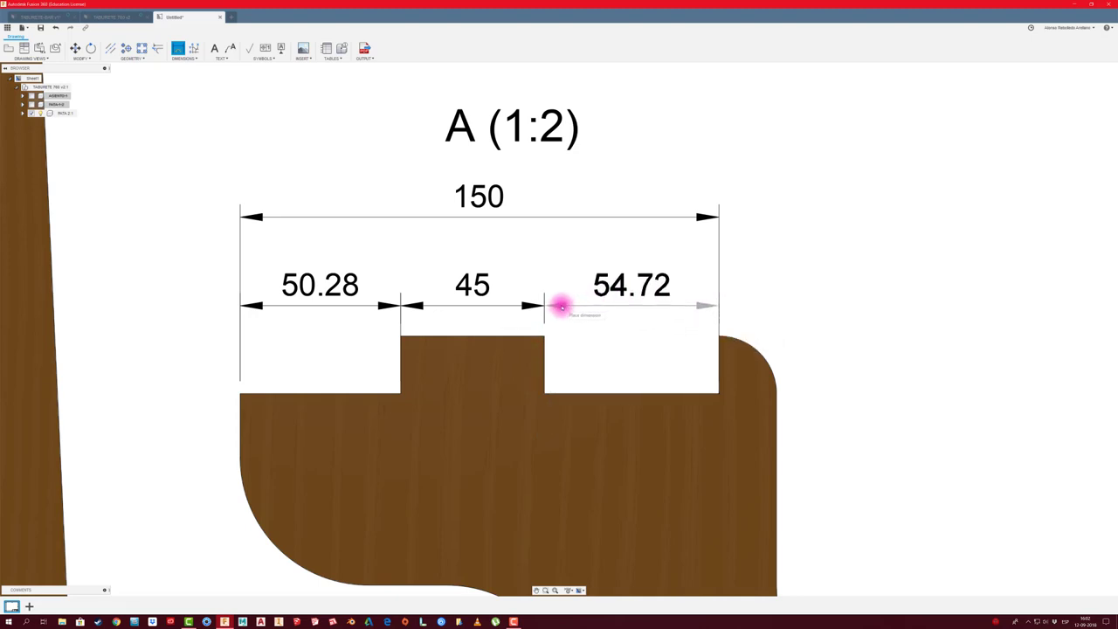
left_click(561, 306)
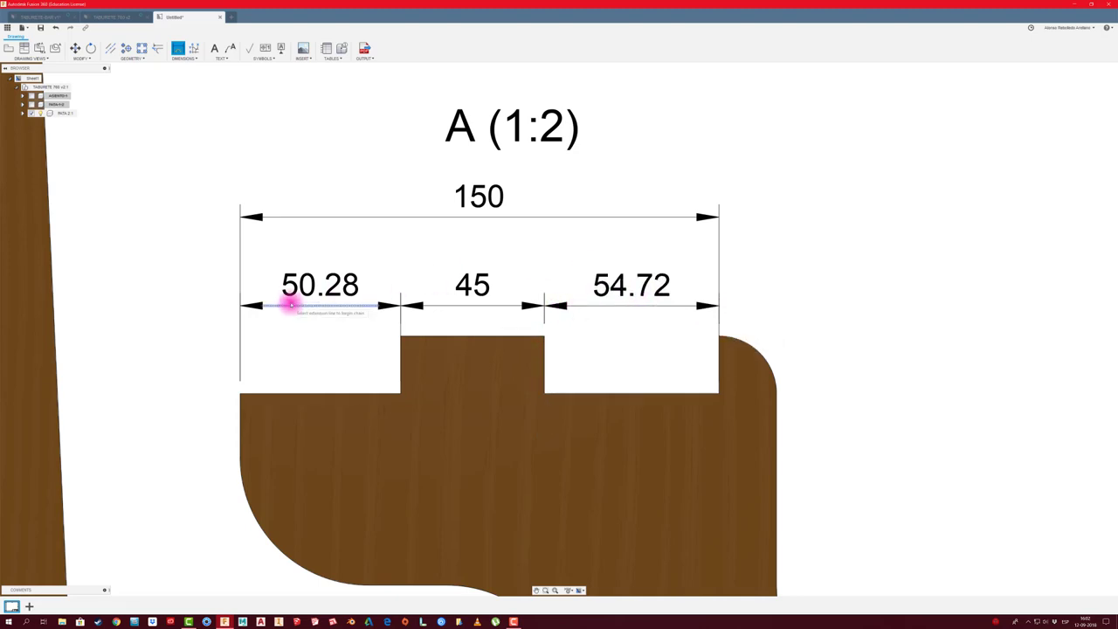
- Set linear dimension precision to 0 so the chain reads 50, 45 and 55
left_click(573, 590)
mouse_move(597, 553)
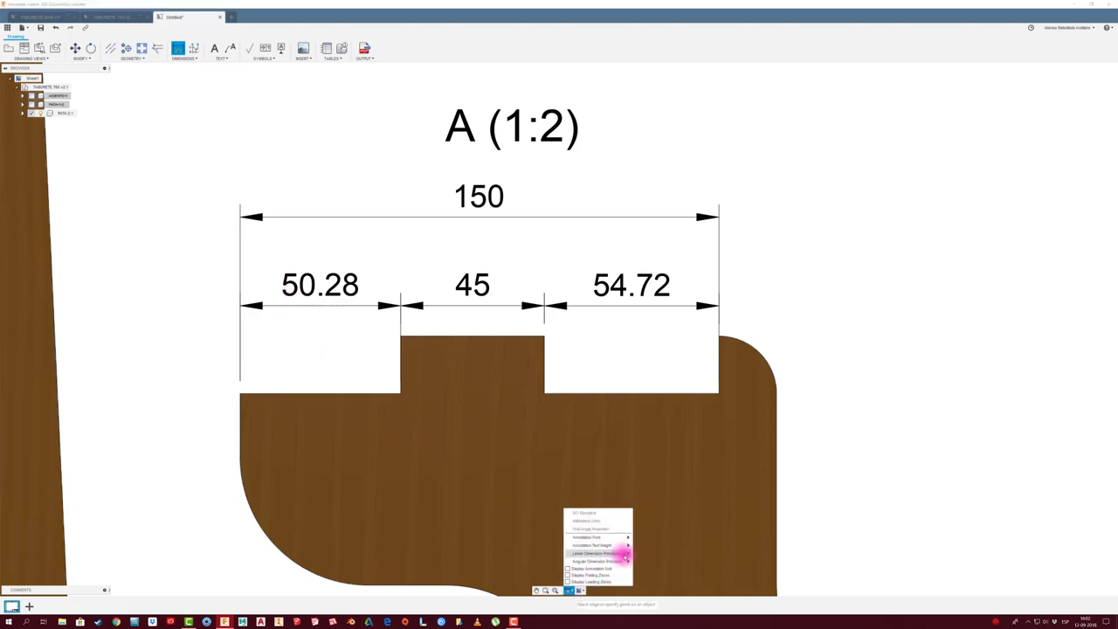
left_click(640, 551)
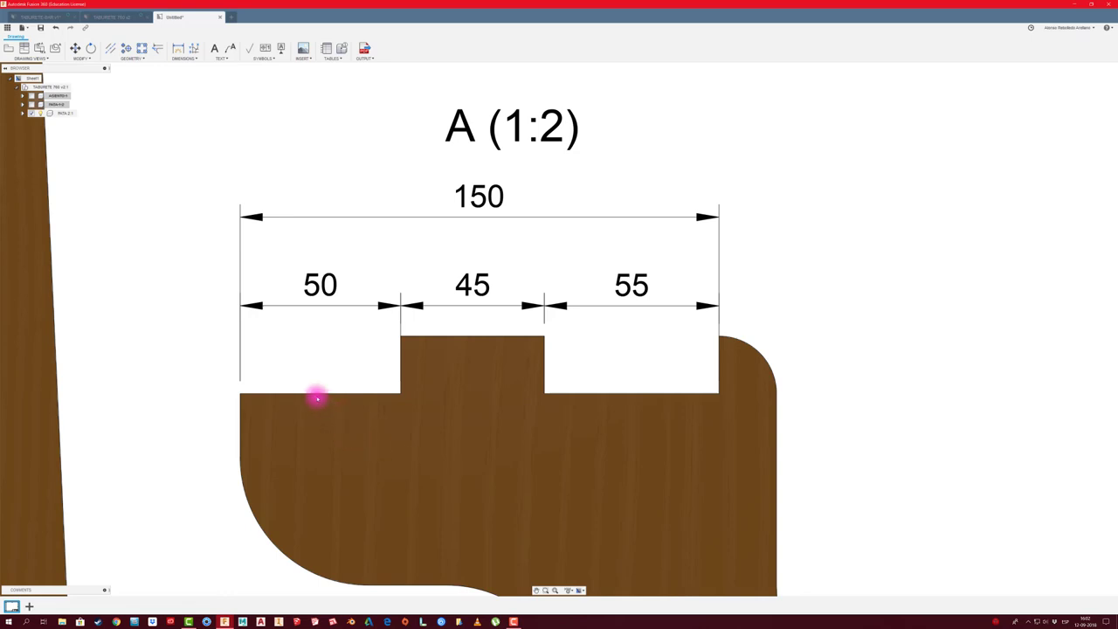
scroll(317, 398, "down", 3)
scroll(603, 358, "up", 1)
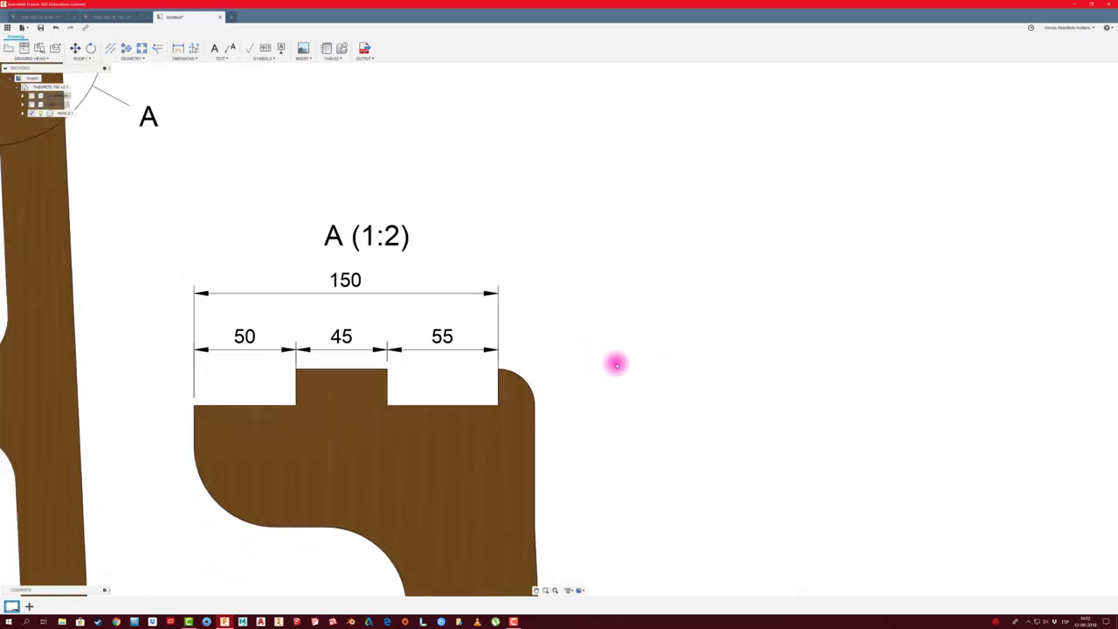
- Add the 18 step height dimension and a center mark on the upper-left rounded corner
left_click(177, 51)
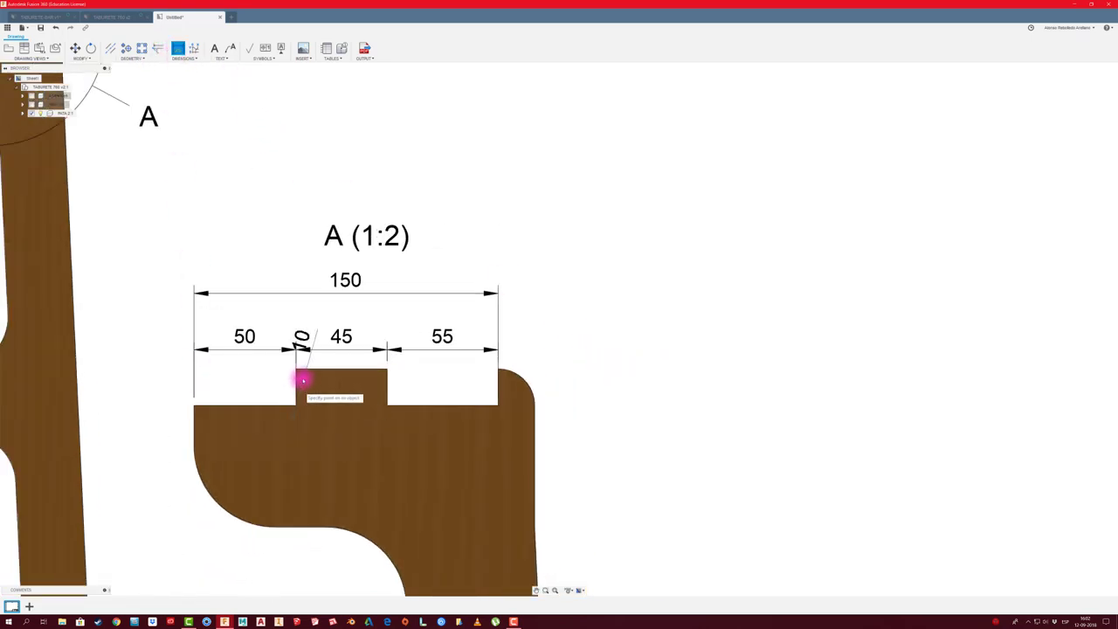
left_click(296, 375)
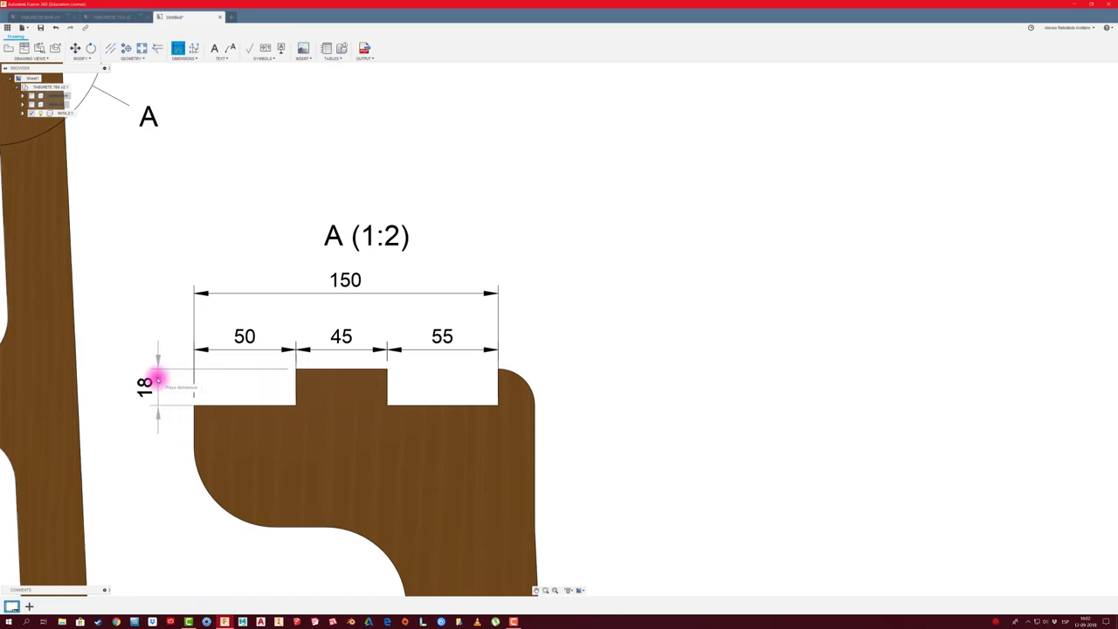
left_click(156, 381)
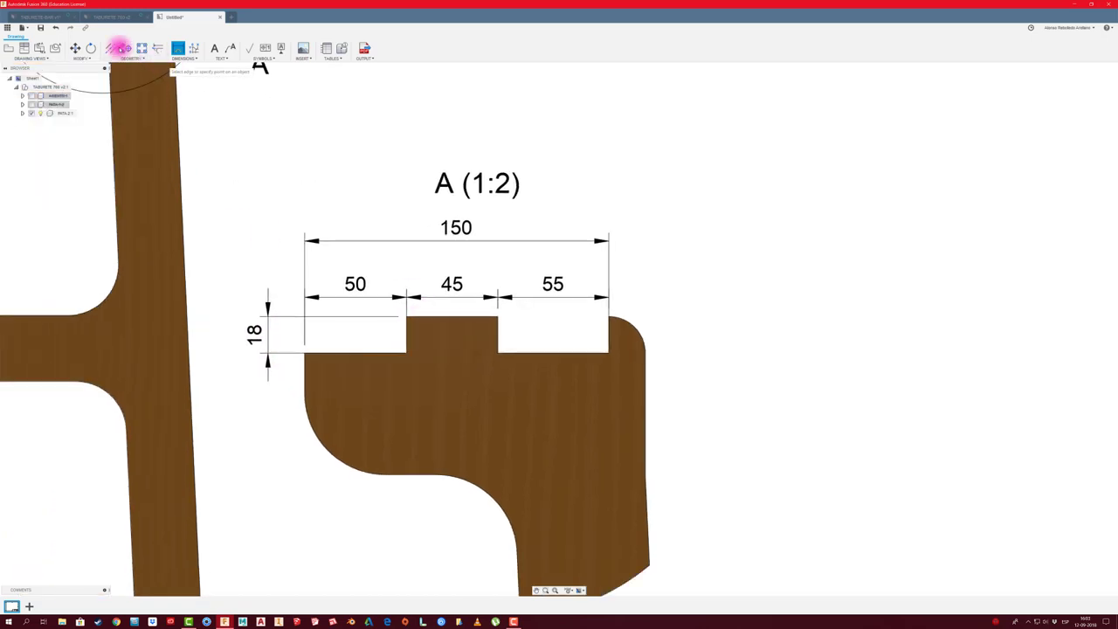
left_click(126, 49)
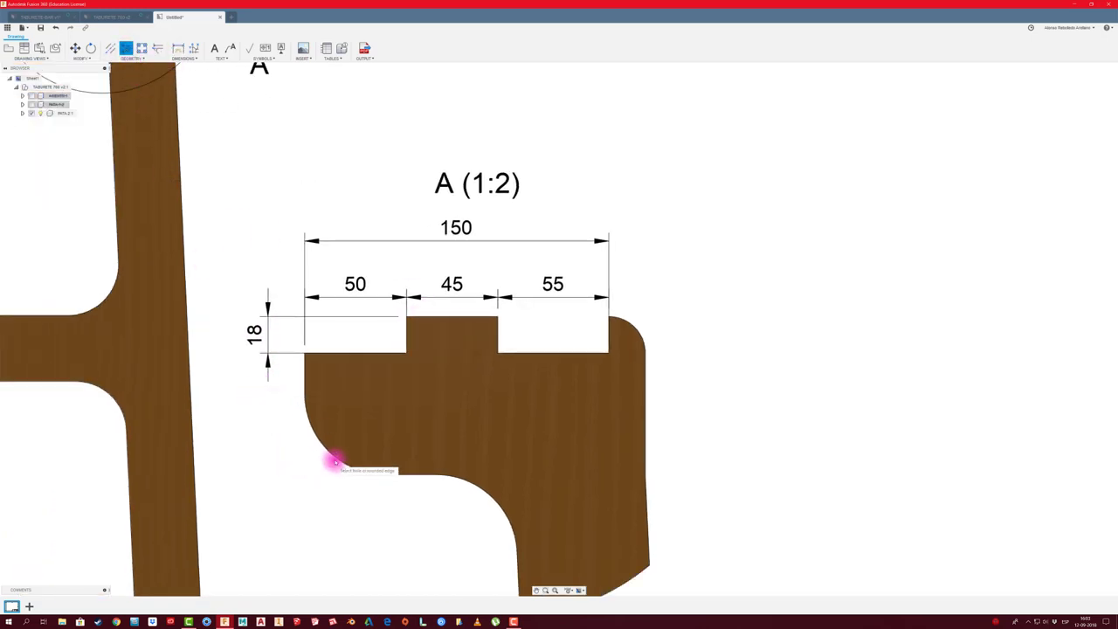
left_click(380, 455)
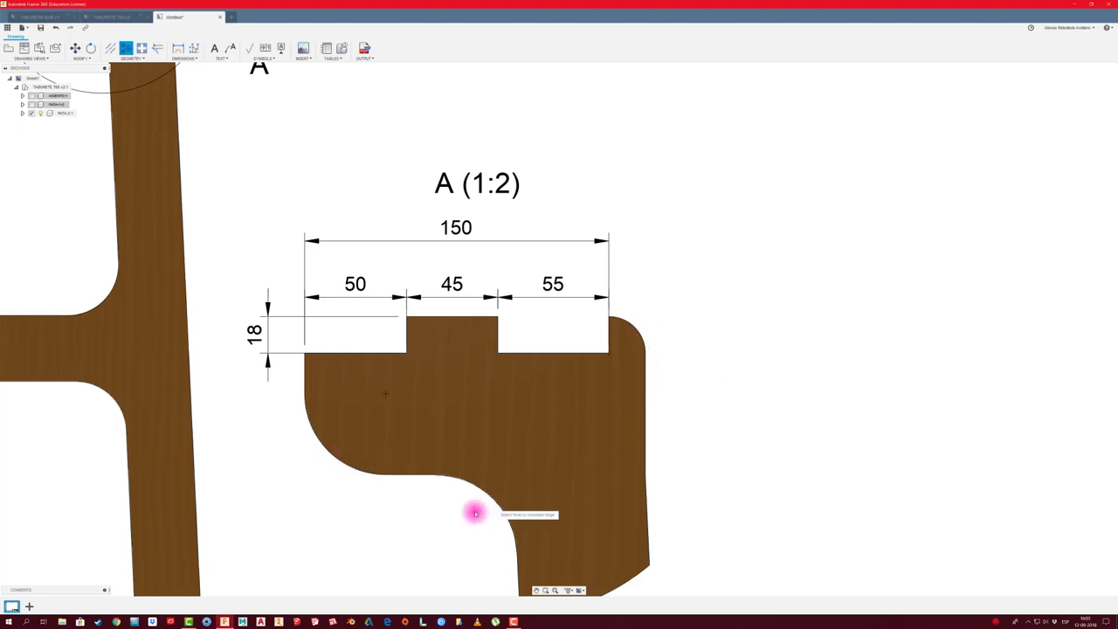
- Dimension both rounded corners of detail A with R40 radii
left_click(178, 50)
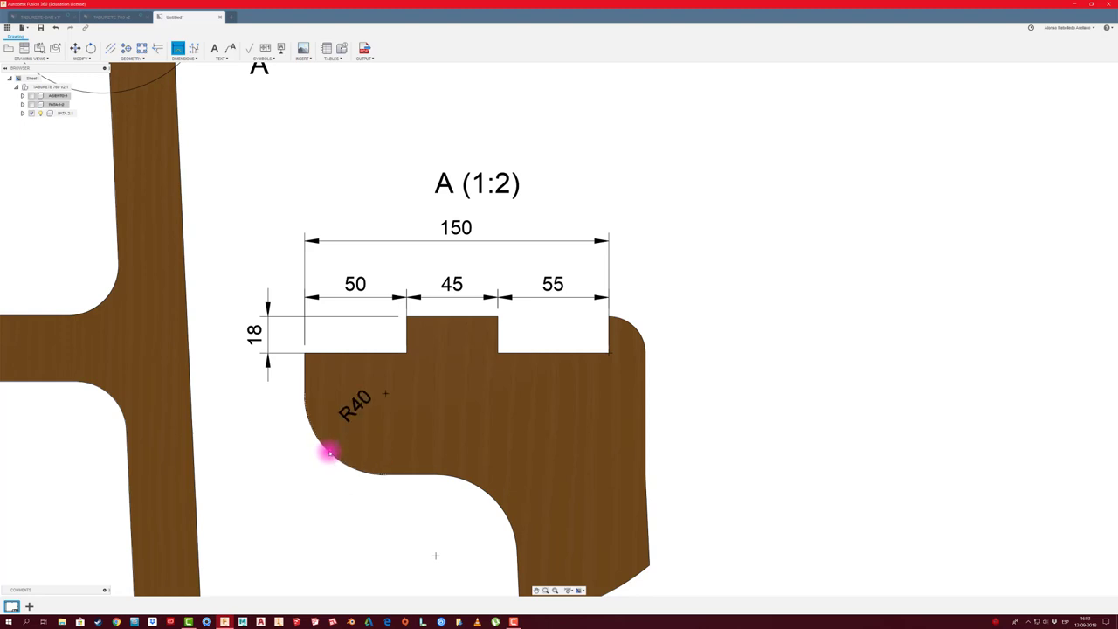
left_click(288, 486)
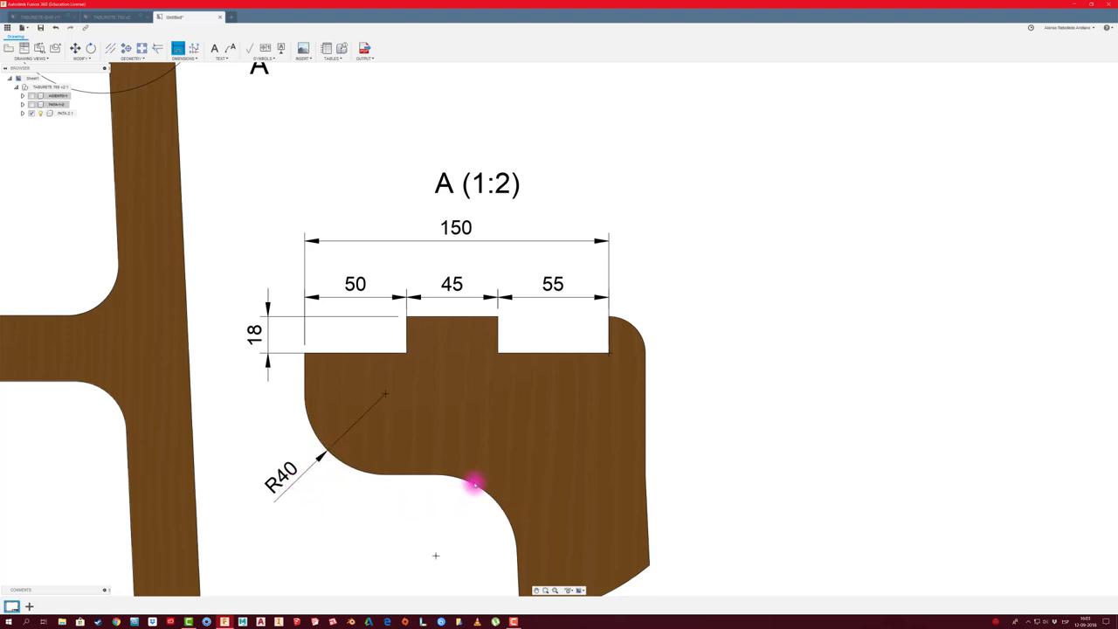
left_click(473, 485)
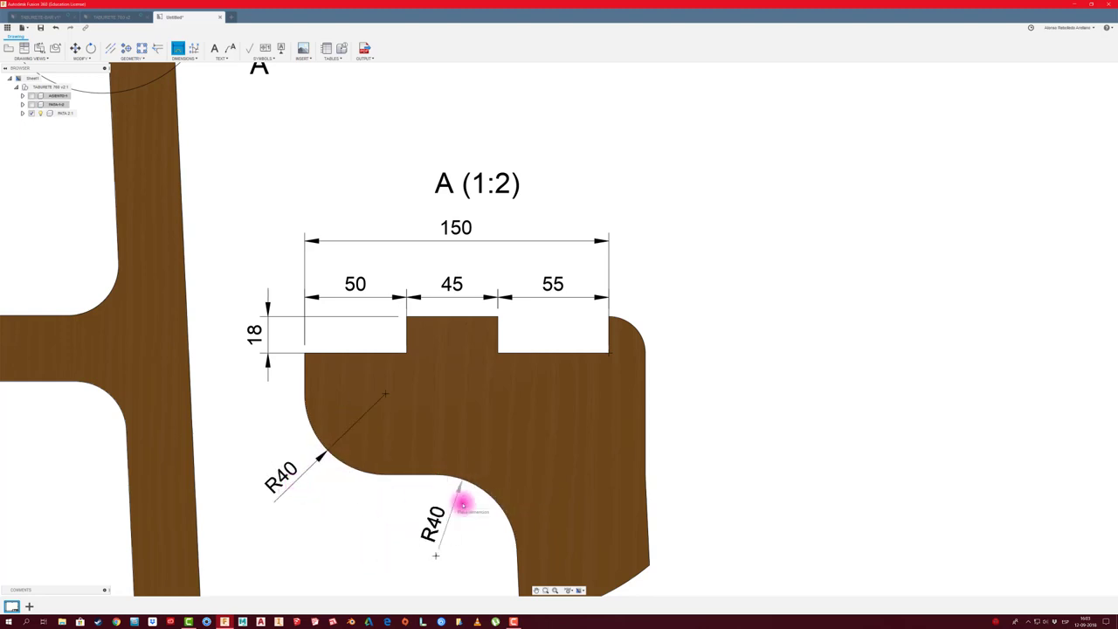
left_click(469, 498)
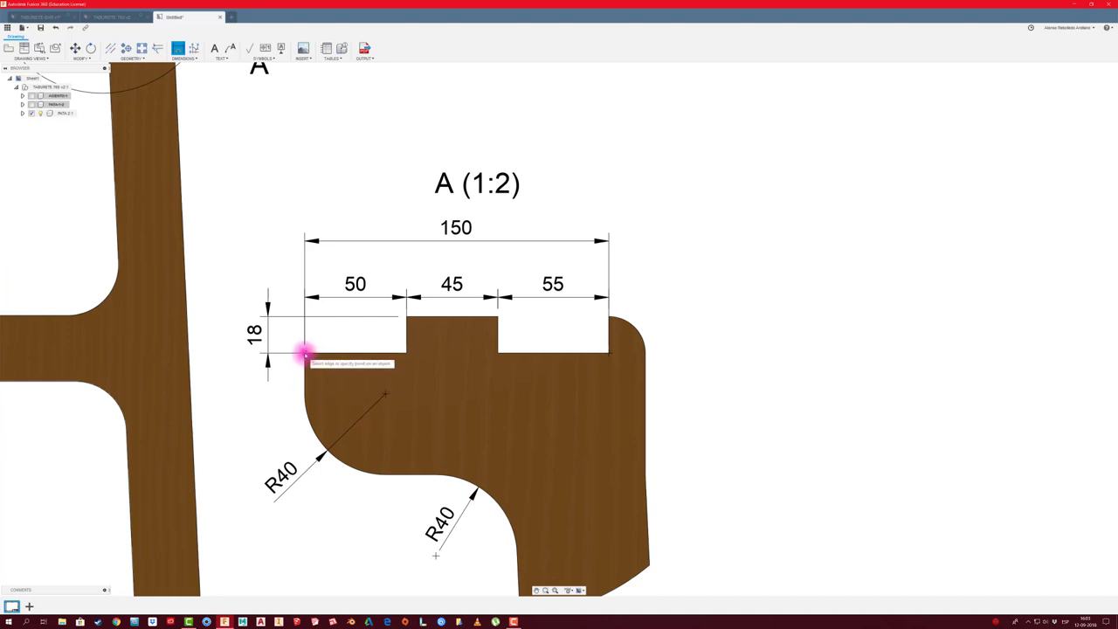
- Add the 20 height dimension and move the 18 value outside its extension lines
left_click(305, 354)
left_click(305, 397)
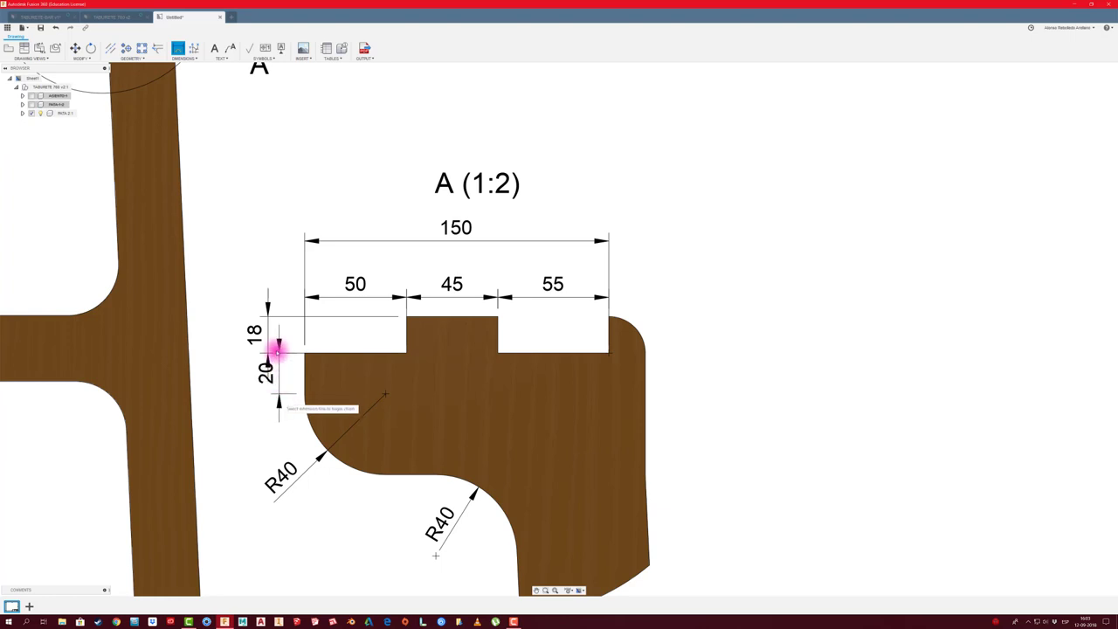
left_click_drag(253, 334, 223, 332)
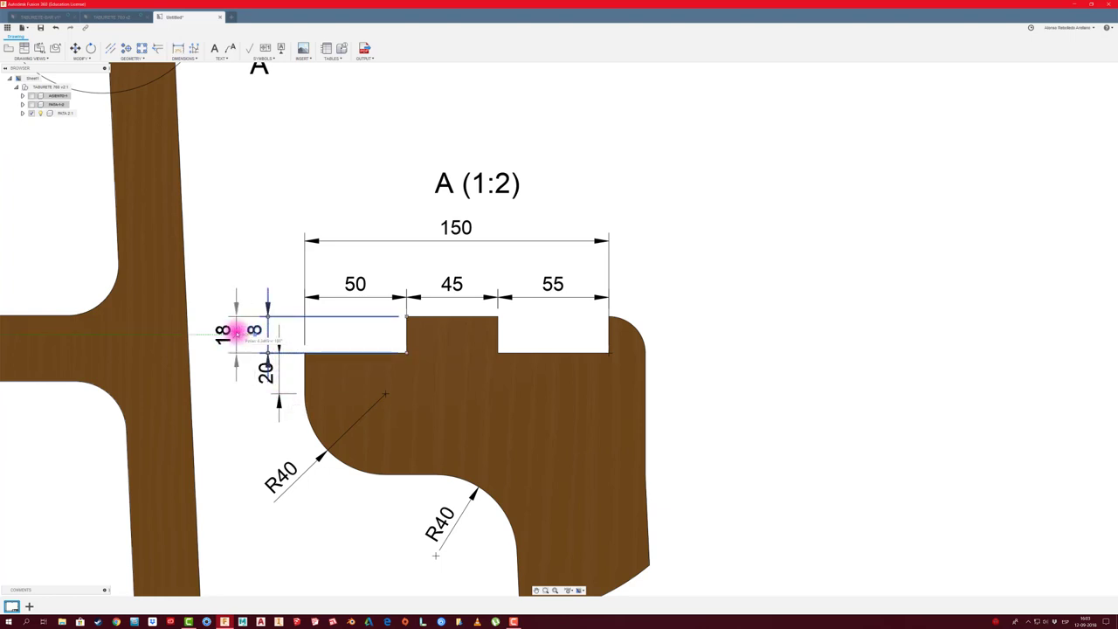
scroll(252, 419, "down", 3)
middle_click_drag(263, 411, 249, 394)
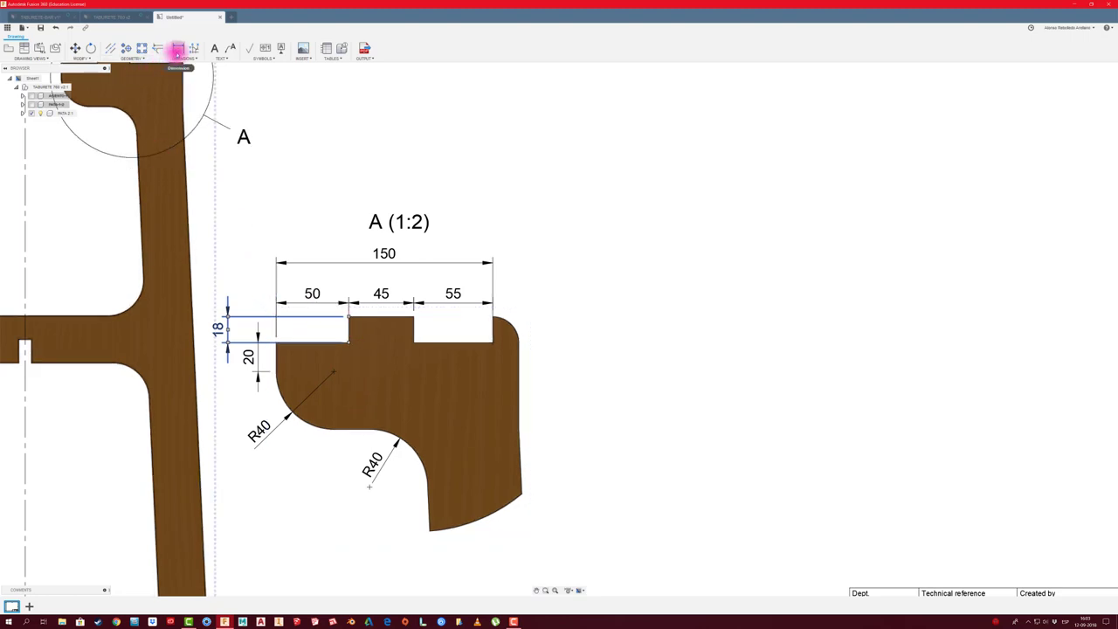
- Dimension detail A's right side with 78 and 60 heights and an R18 corner radius
left_click(177, 50)
left_click(348, 316)
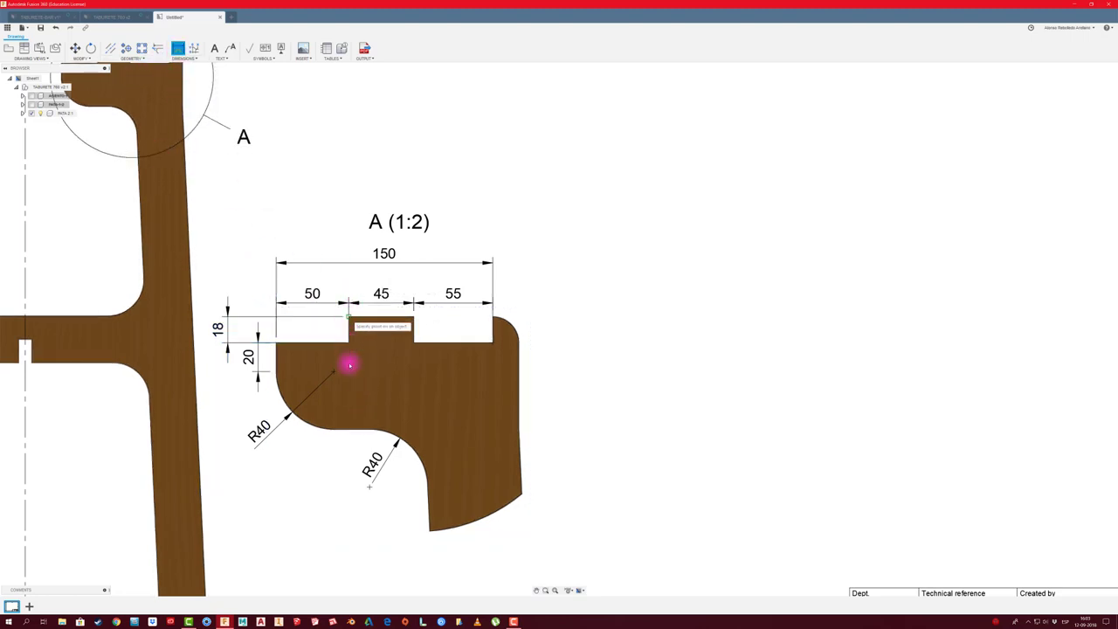
left_click(346, 430)
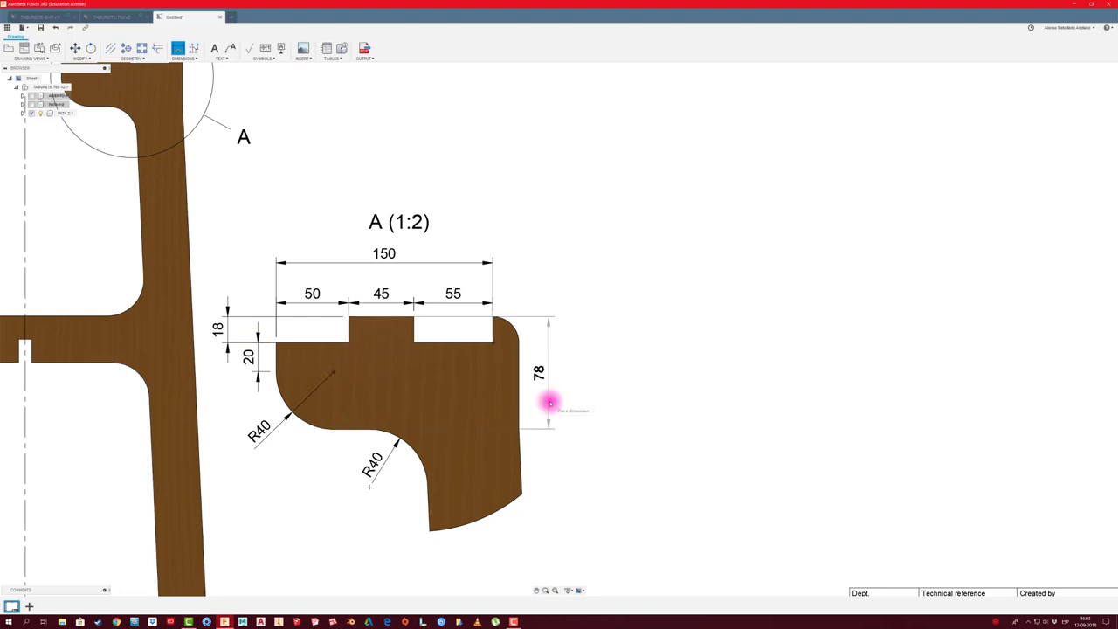
left_click(606, 400)
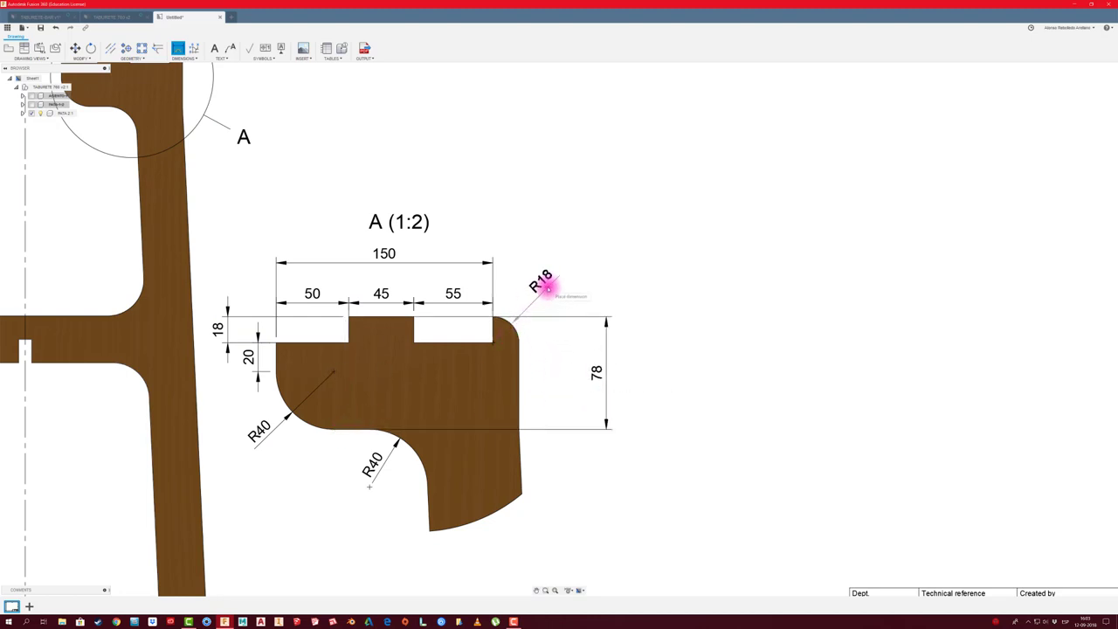
left_click(536, 285)
left_click(519, 344)
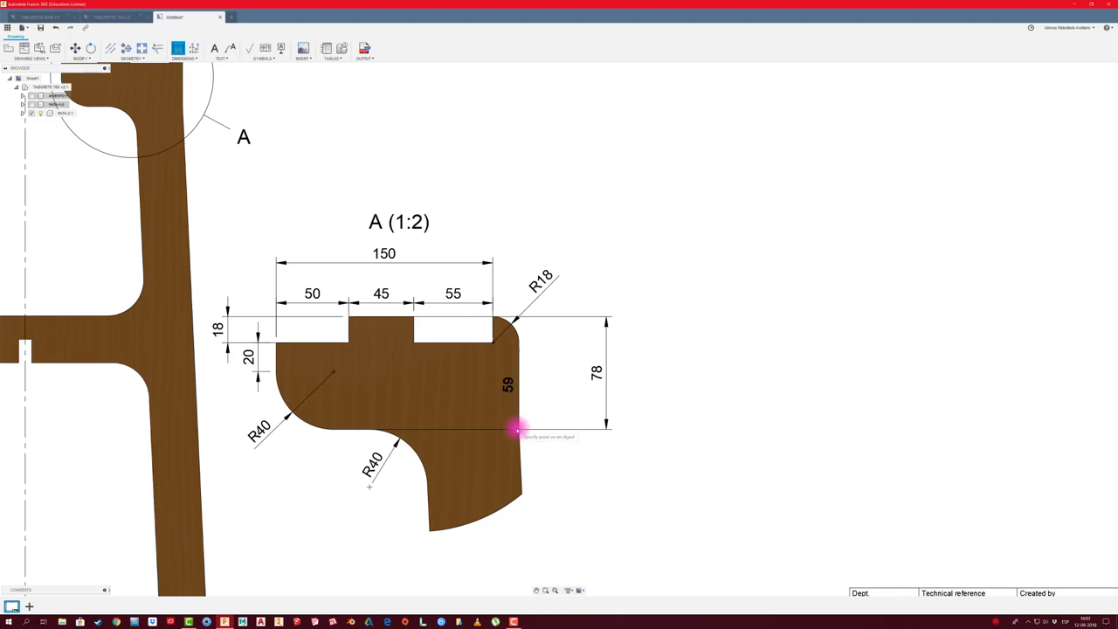
left_click(520, 429)
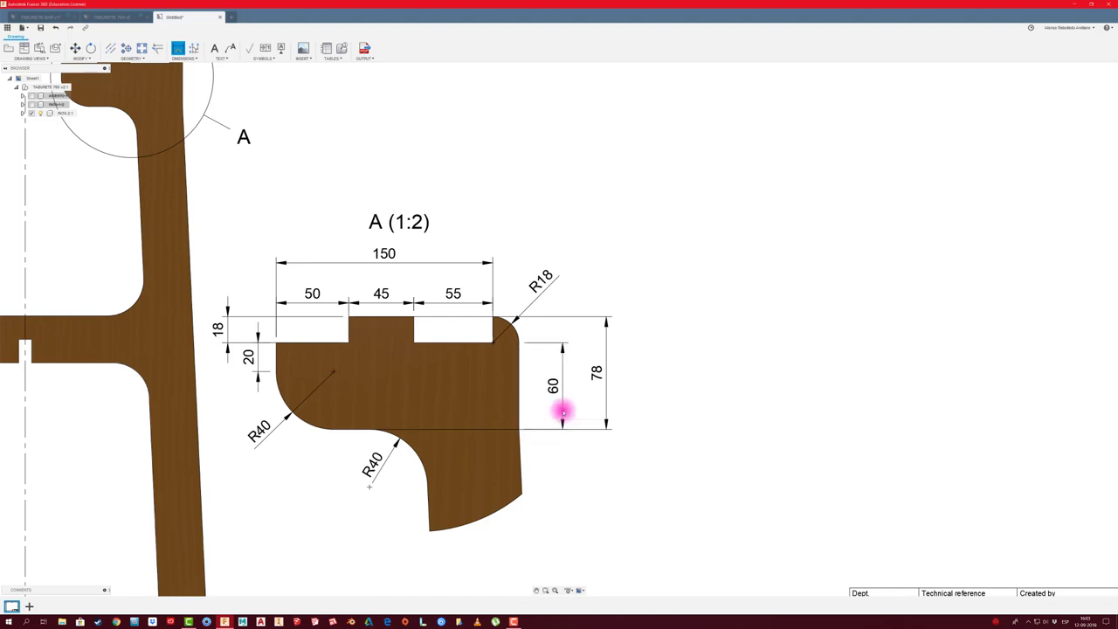
left_click(563, 410)
- Dimension the 65 crossbar height on the leg's front view
scroll(369, 491, "down", 1)
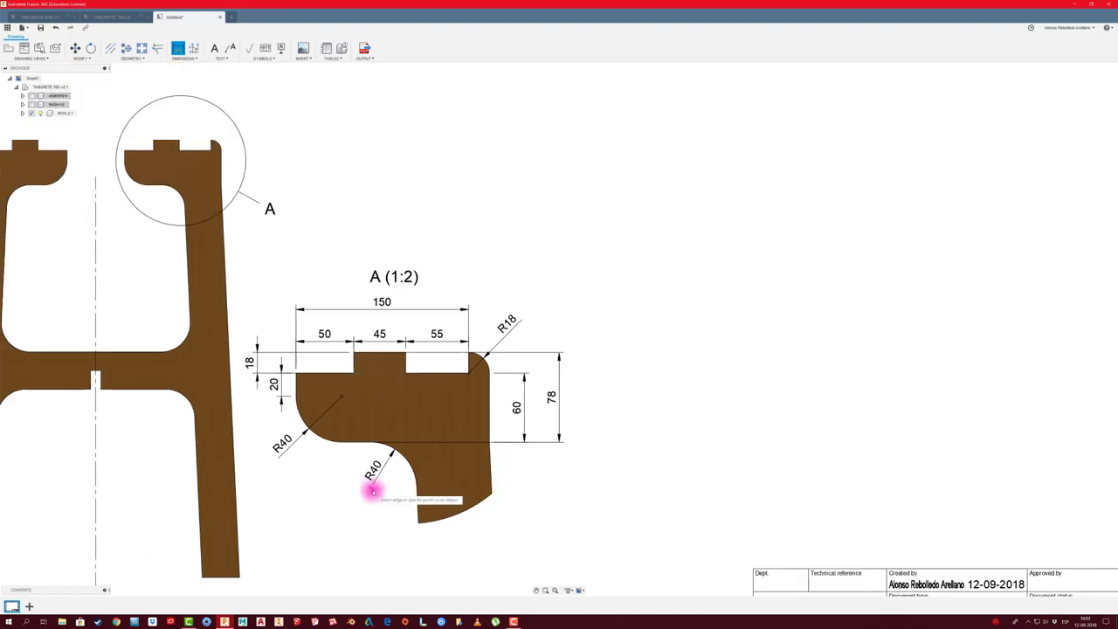
scroll(429, 476, "down", 1)
scroll(432, 477, "down", 1)
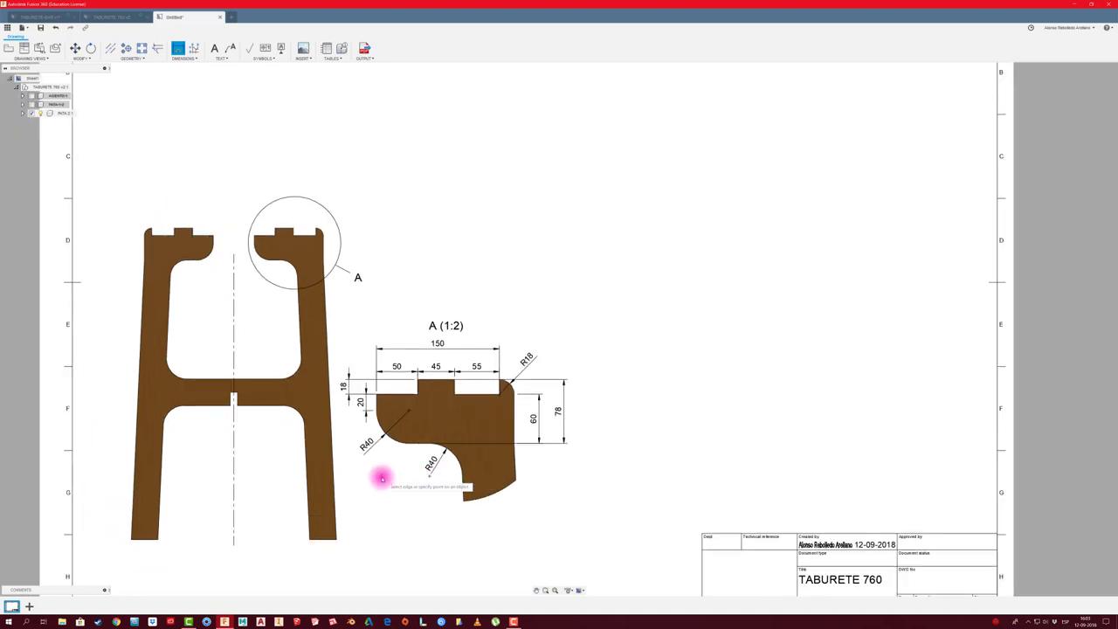
scroll(379, 474, "up", 1)
scroll(414, 449, "up", 1)
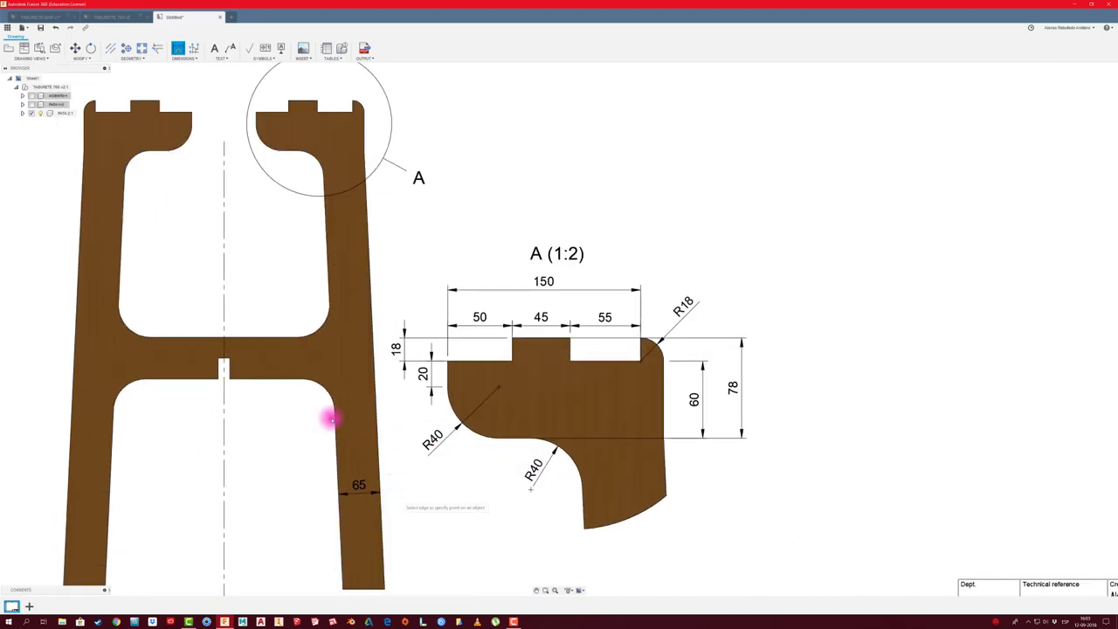
left_click(282, 379)
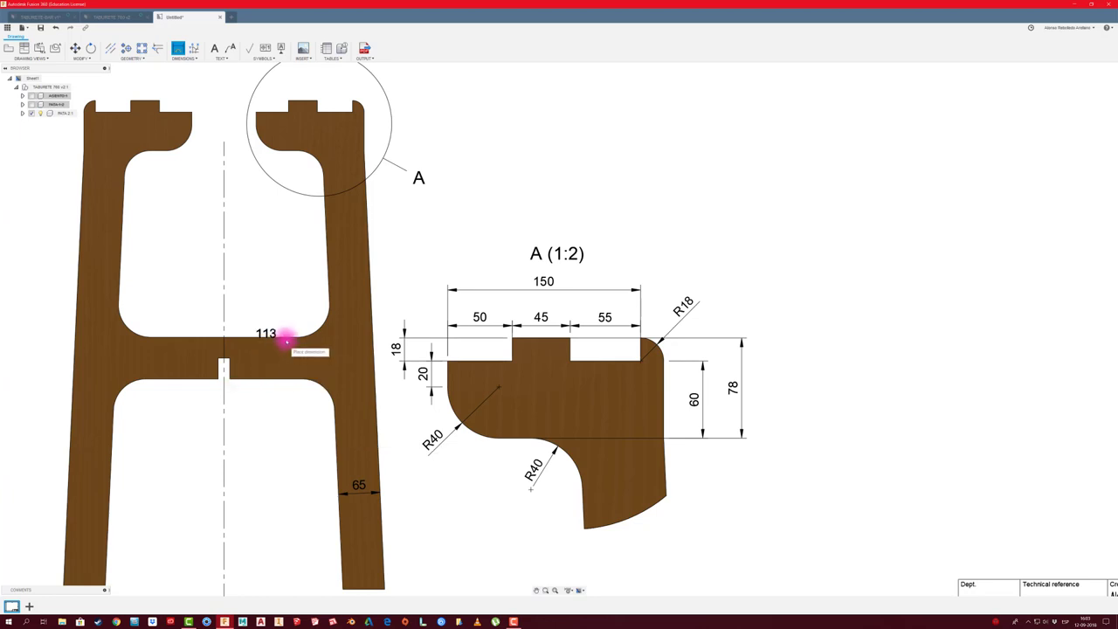
left_click(277, 353)
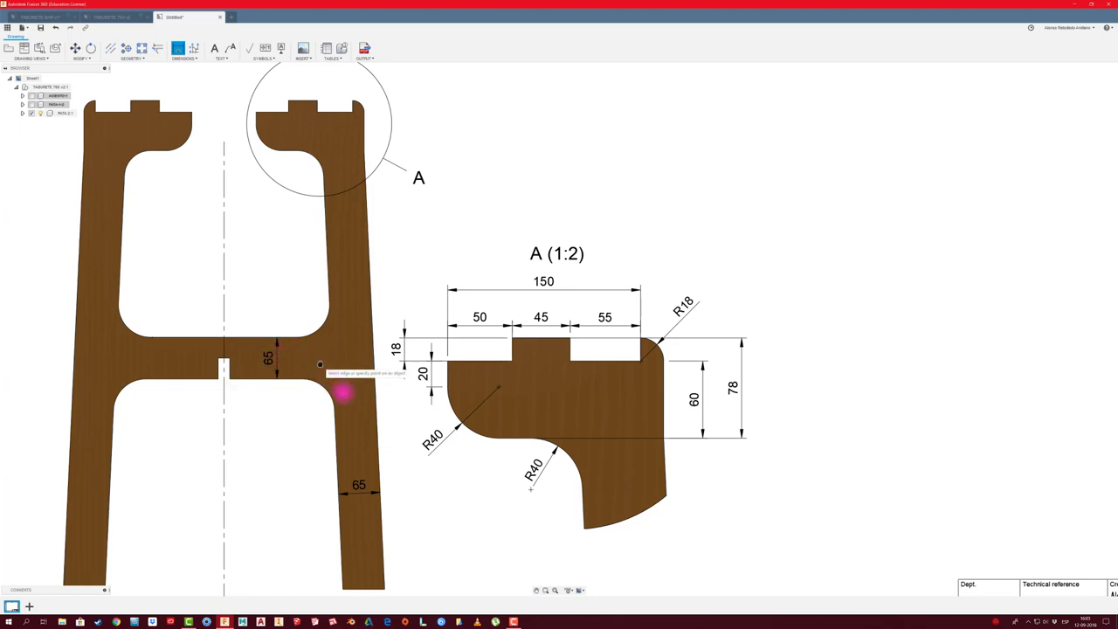
- Add center marks to the openings' rounded corners and inside detail circle A
middle_click_drag(320, 364, 346, 396)
left_click(126, 48)
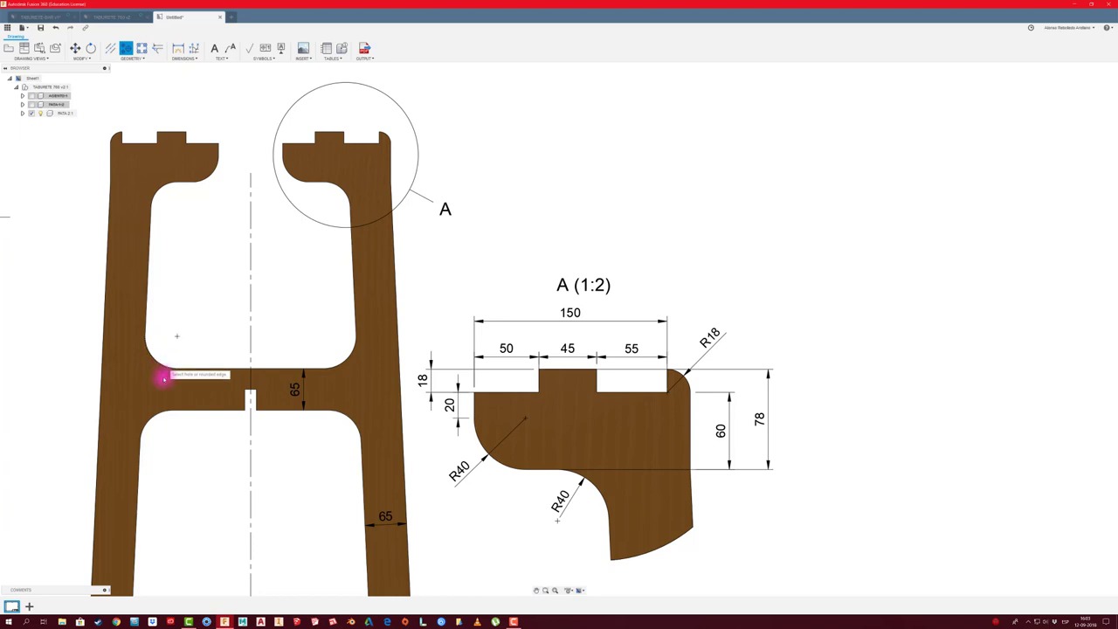
left_click(158, 416)
left_click(352, 423)
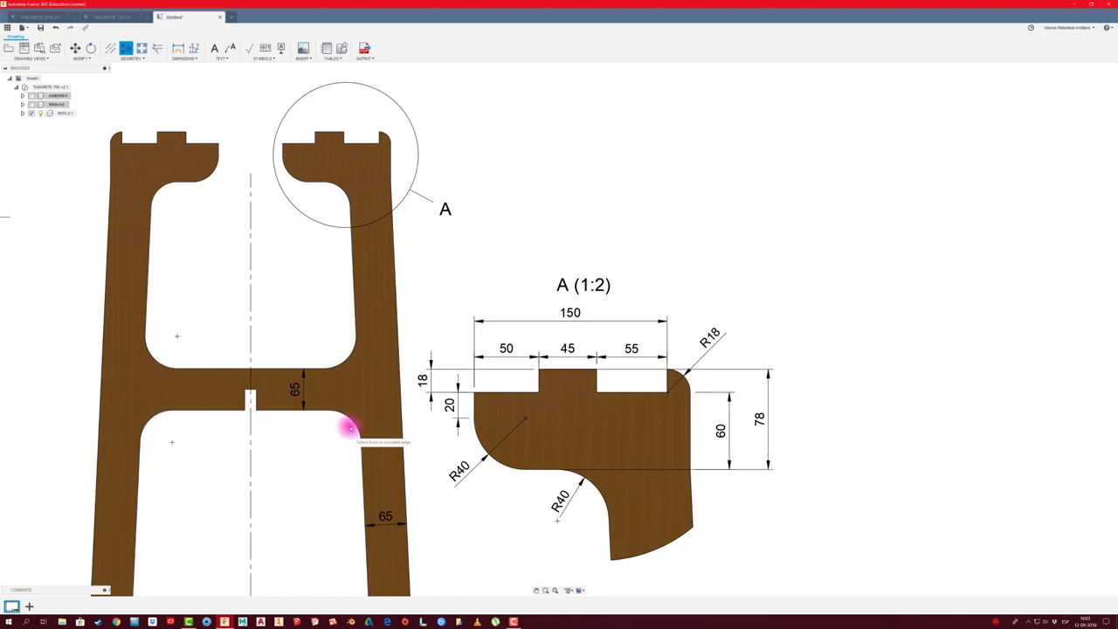
left_click(347, 361)
left_click(334, 187)
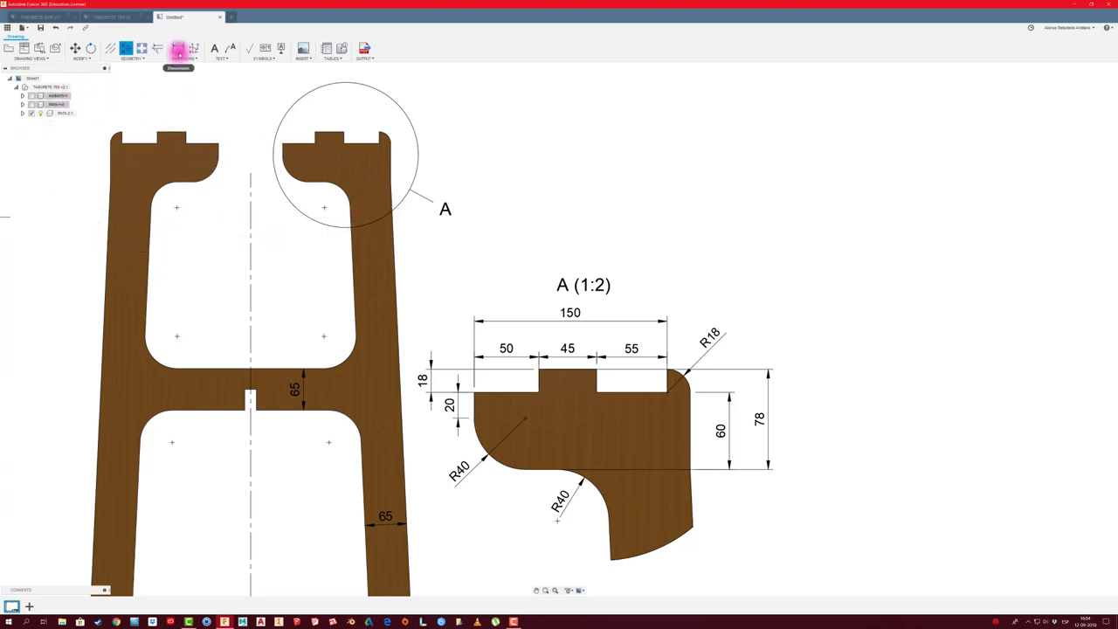
- Dimension both R50 corners and the central slot's 18 width and 33 depth
left_click(179, 52)
left_click(162, 359)
left_click(181, 318)
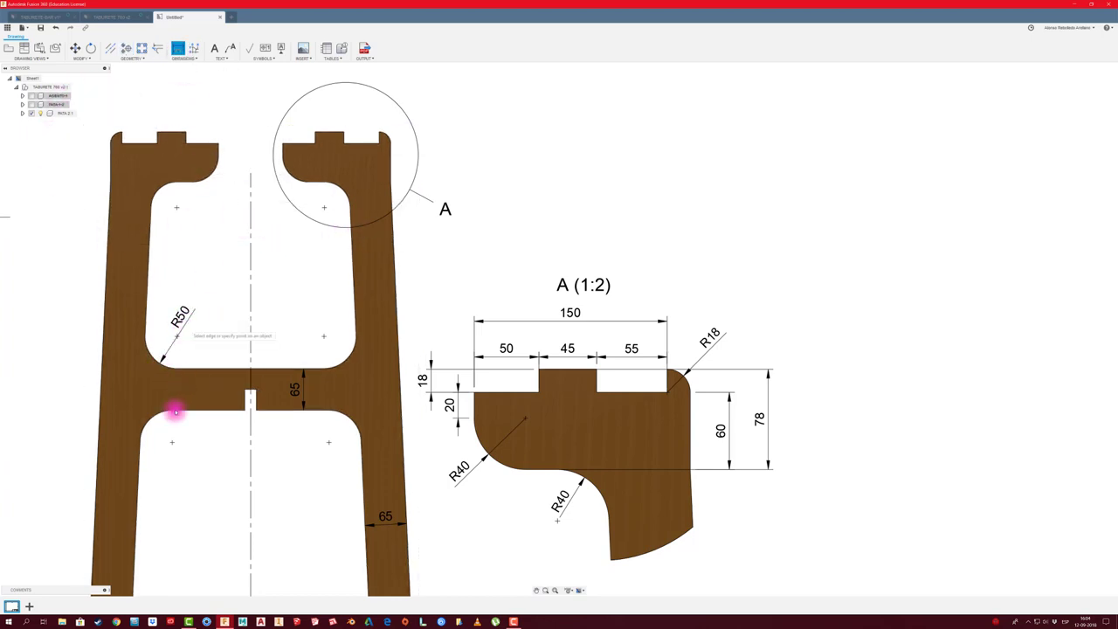
left_click(182, 461)
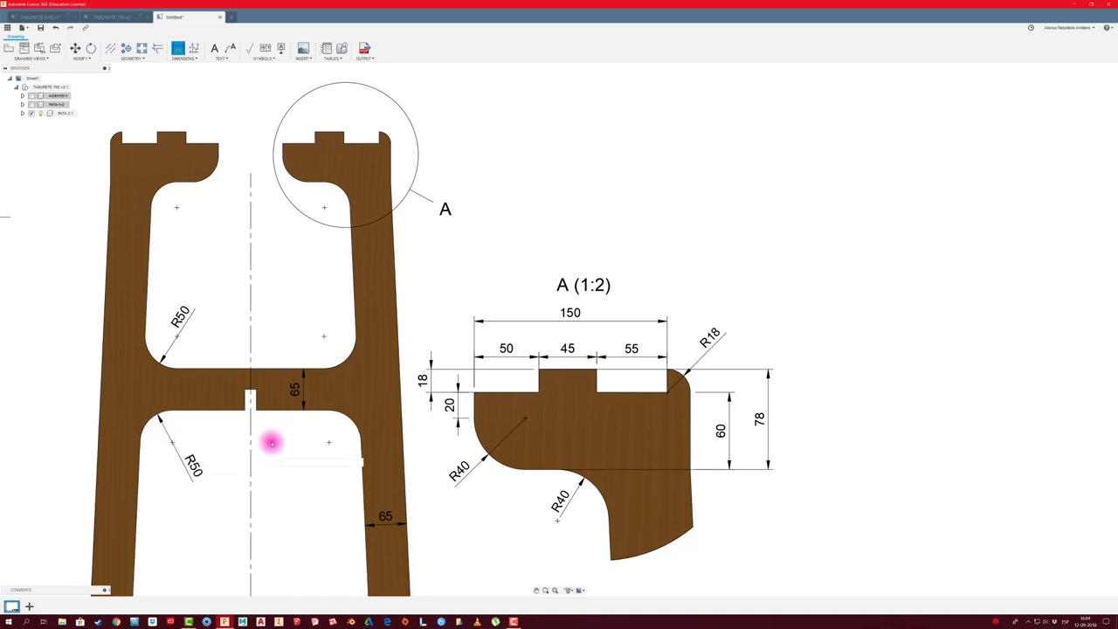
scroll(262, 437, "up", 2)
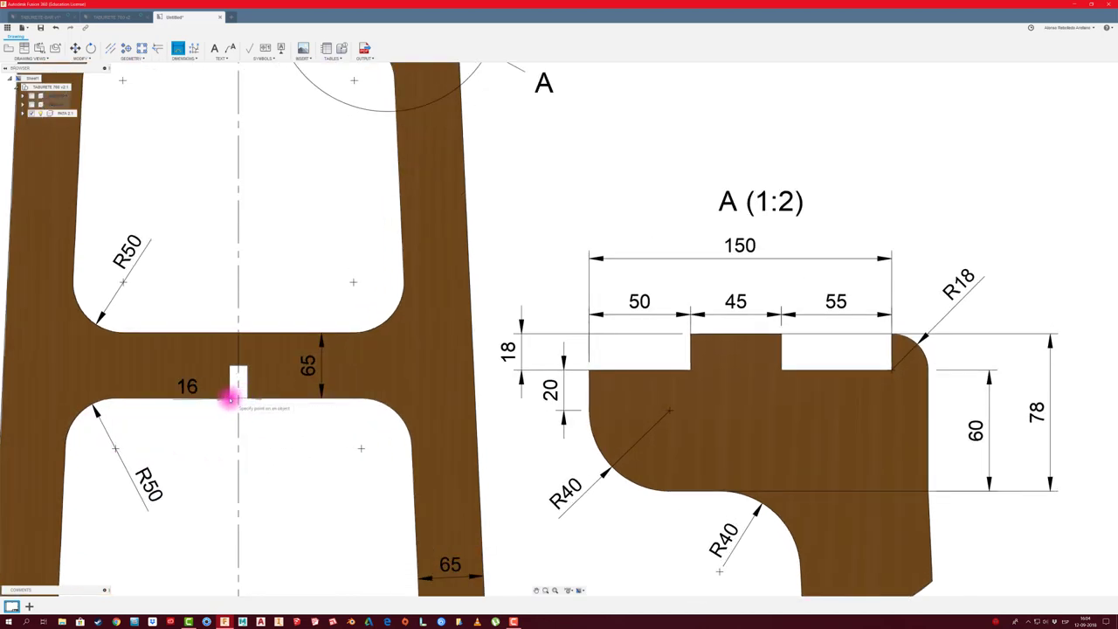
left_click(217, 449)
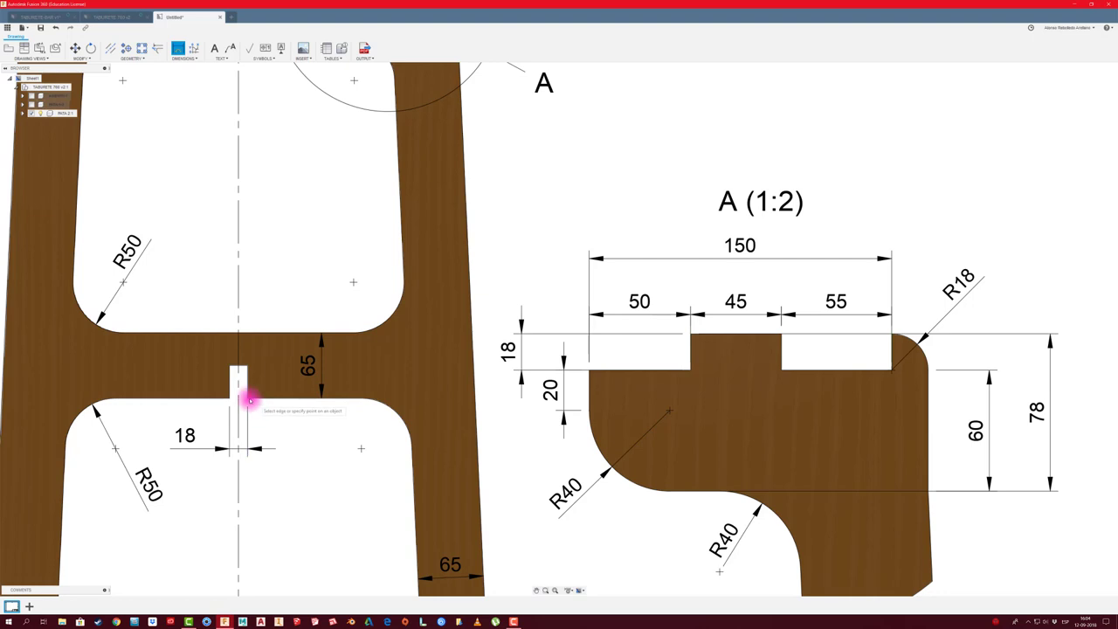
left_click(248, 390)
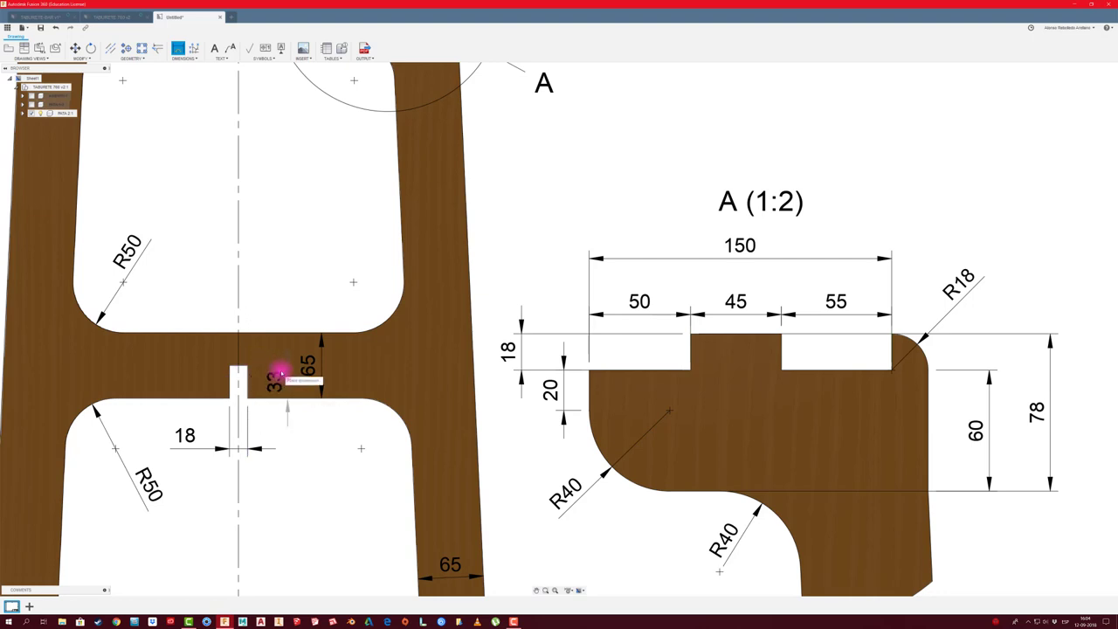
left_click(277, 377)
scroll(291, 450, "down", 5)
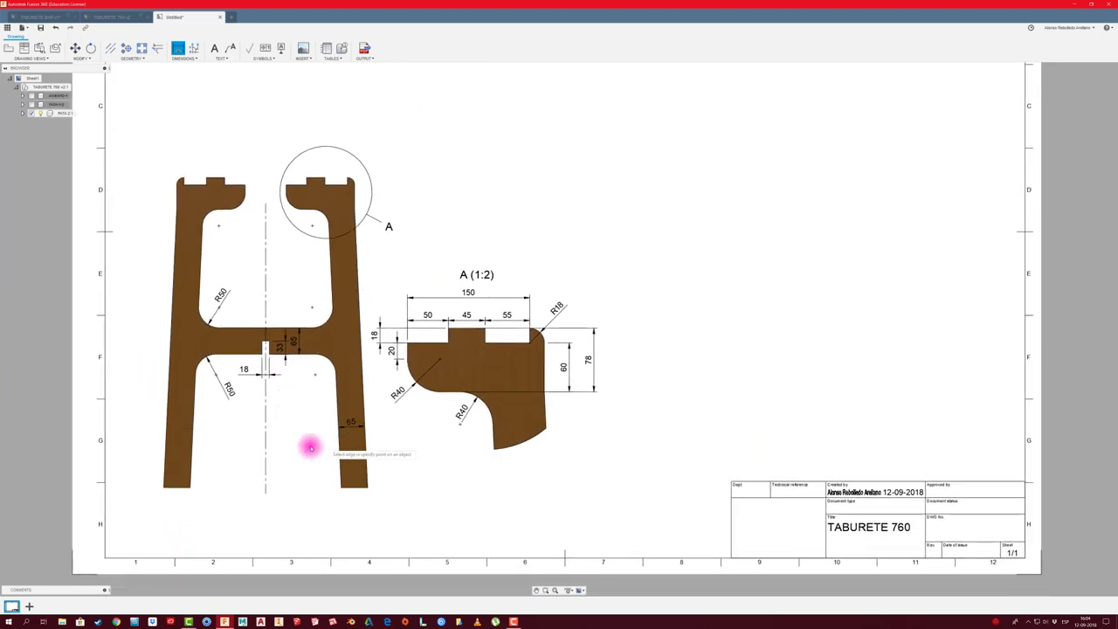
scroll(307, 448, "up", 1)
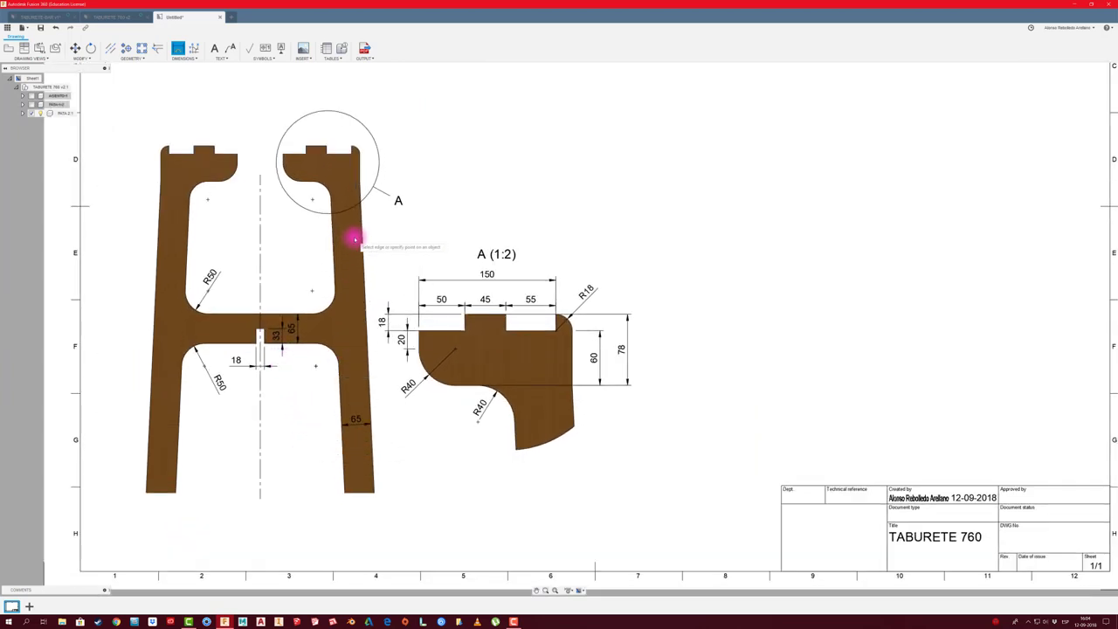
scroll(363, 241, "up", 2)
middle_click_drag(370, 242, 354, 366)
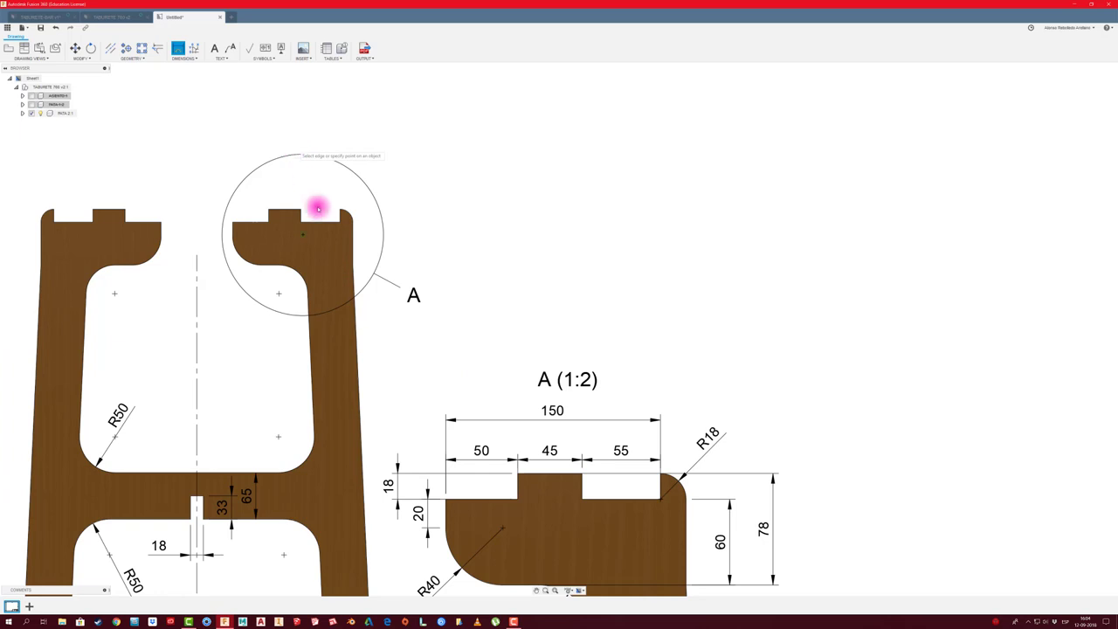
- Add a 177.31° angular dimension between the left leg's upper and slanted outer edges
scroll(332, 224, "up", 2)
scroll(332, 232, "up", 1)
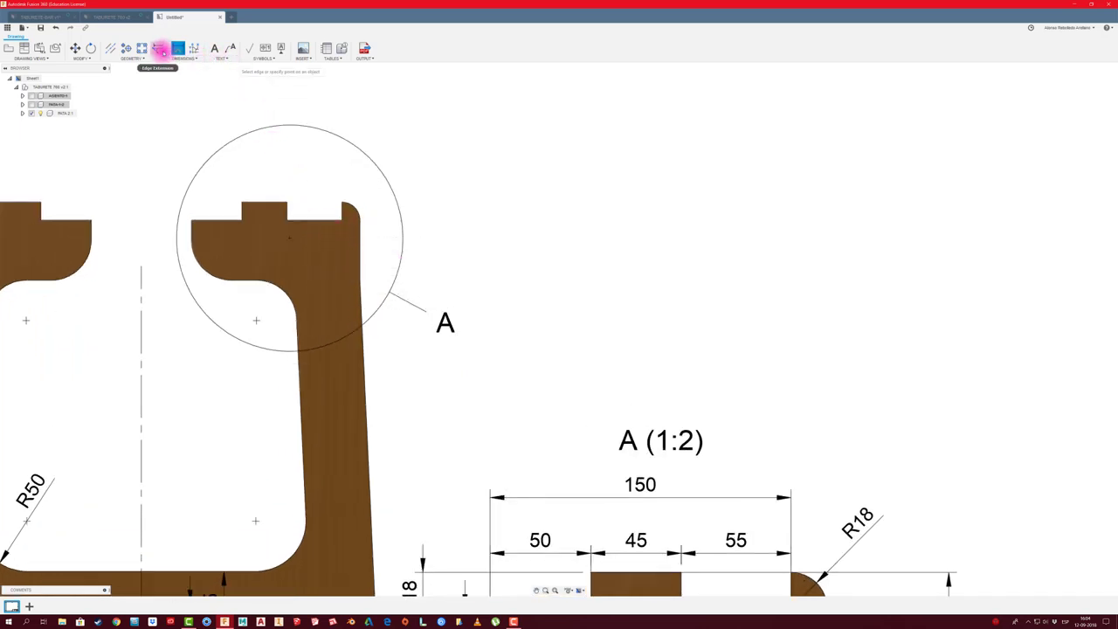
left_click(158, 50)
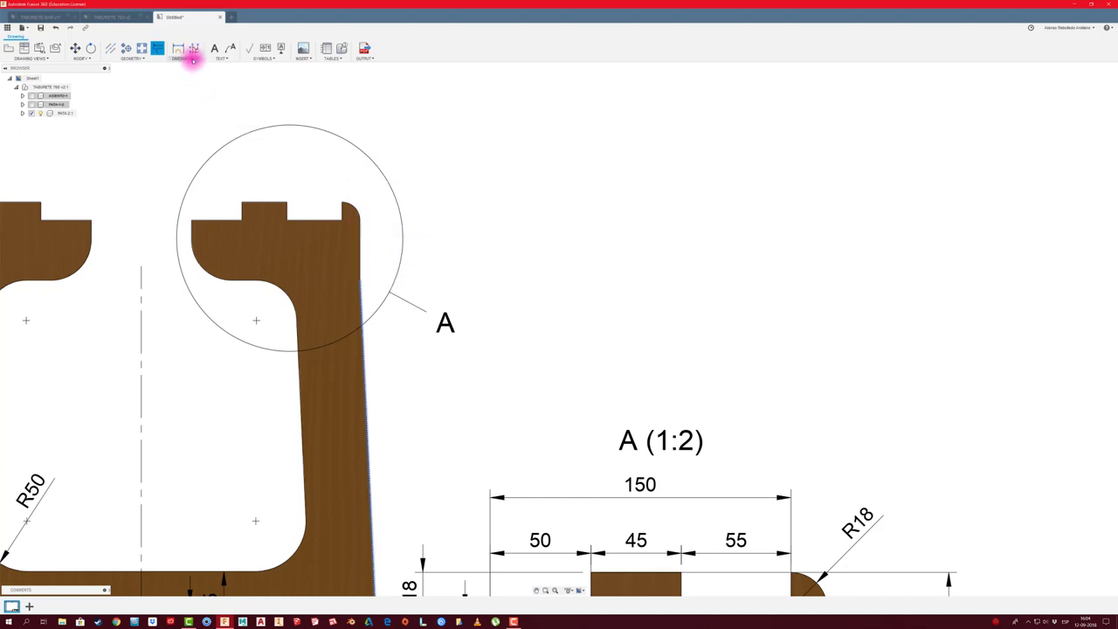
left_click(186, 58)
left_click(183, 93)
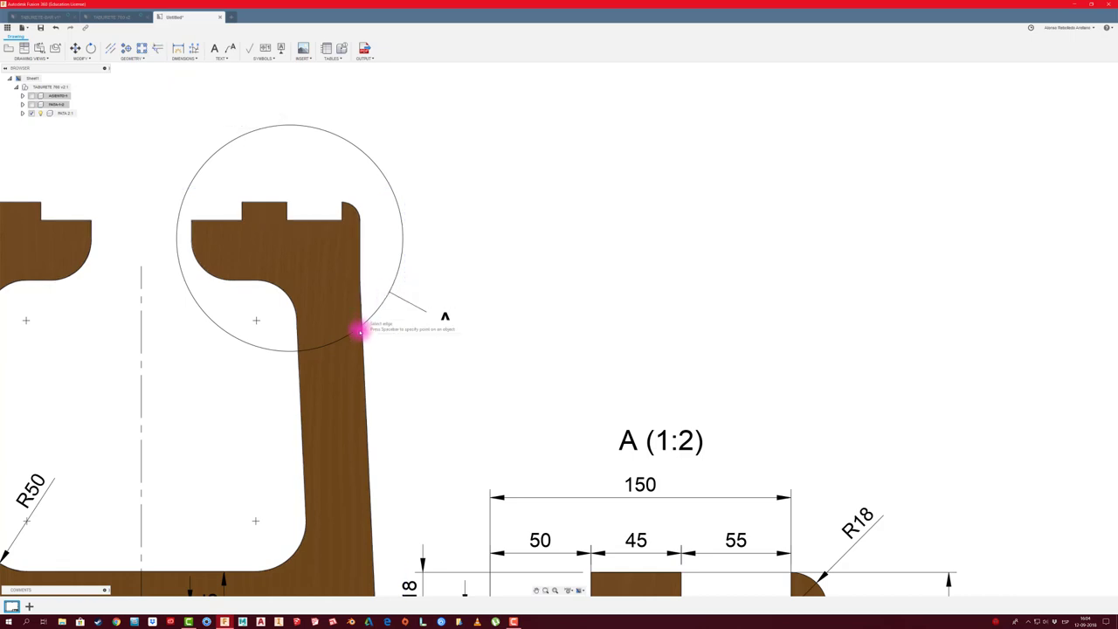
middle_click_drag(386, 288, 602, 255)
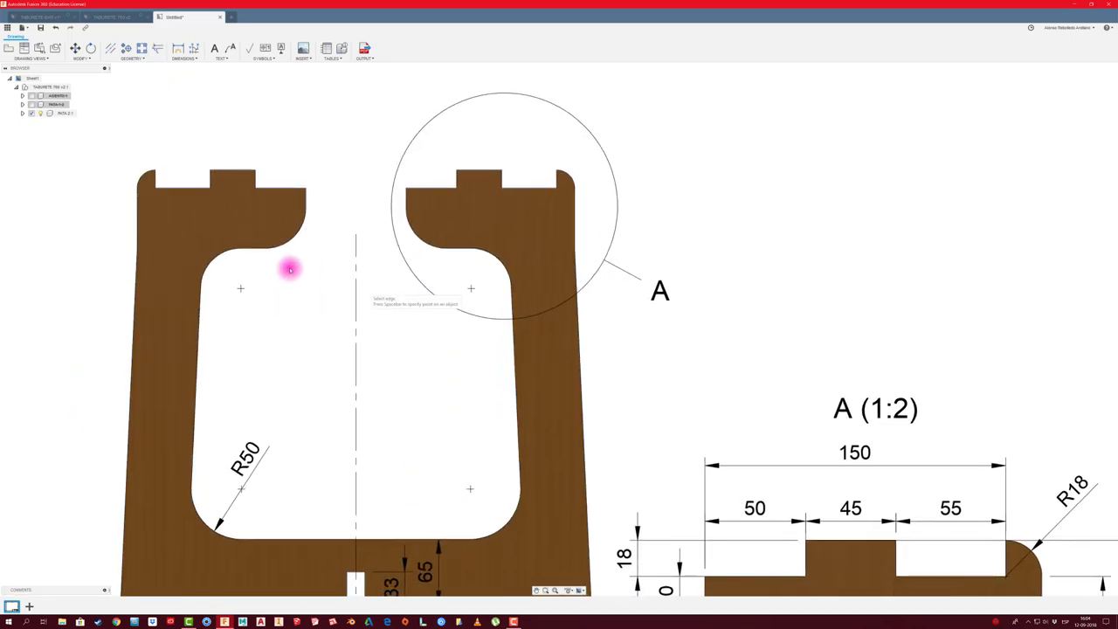
left_click(138, 294)
left_click(137, 214)
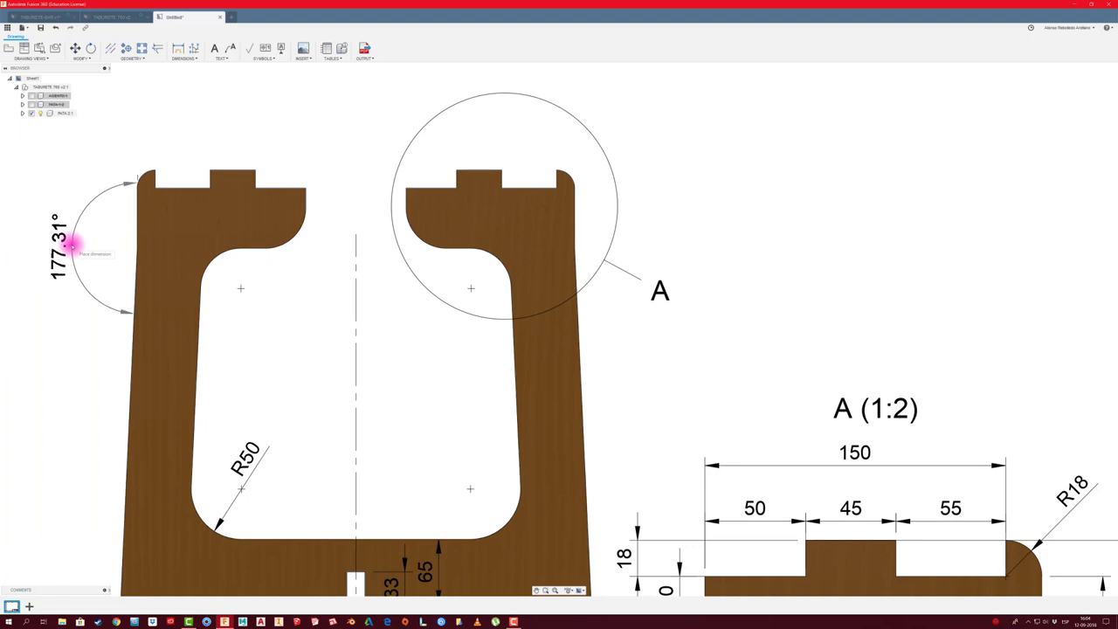
left_click(99, 244)
middle_click_drag(100, 244, 145, 245)
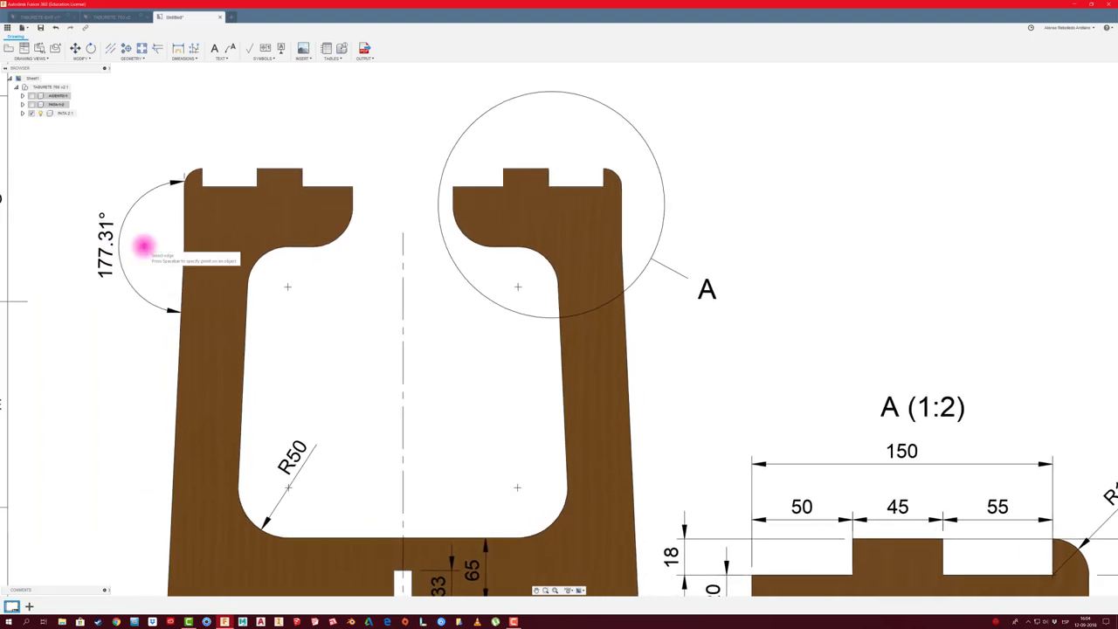
scroll(142, 246, "down", 2)
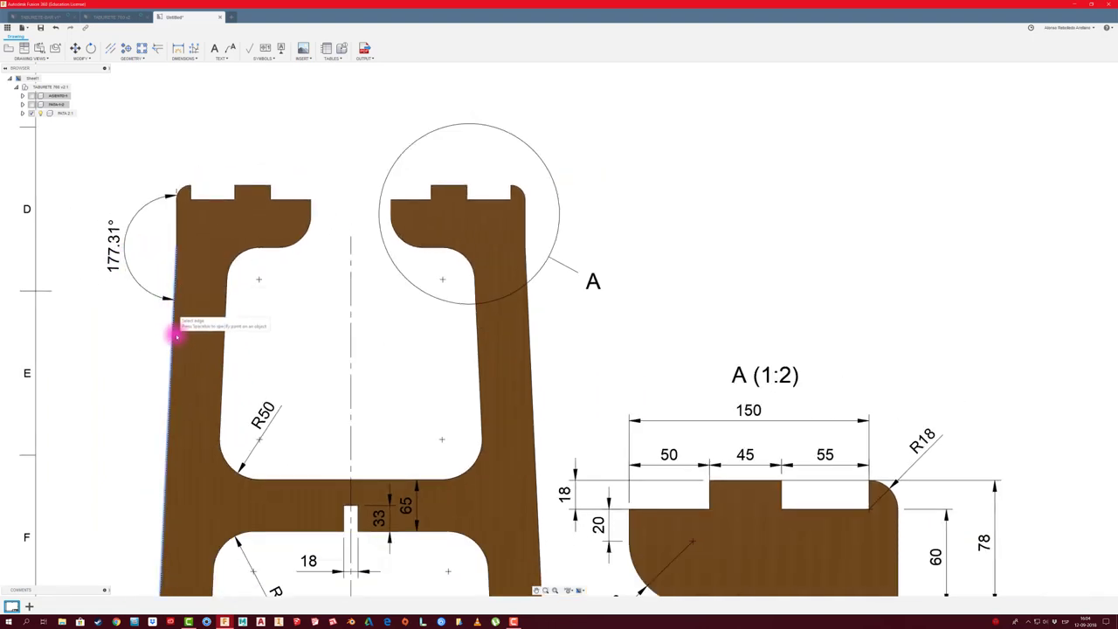
- Add the 500 overall width dimension below the leg's front view
scroll(122, 344, "down", 1)
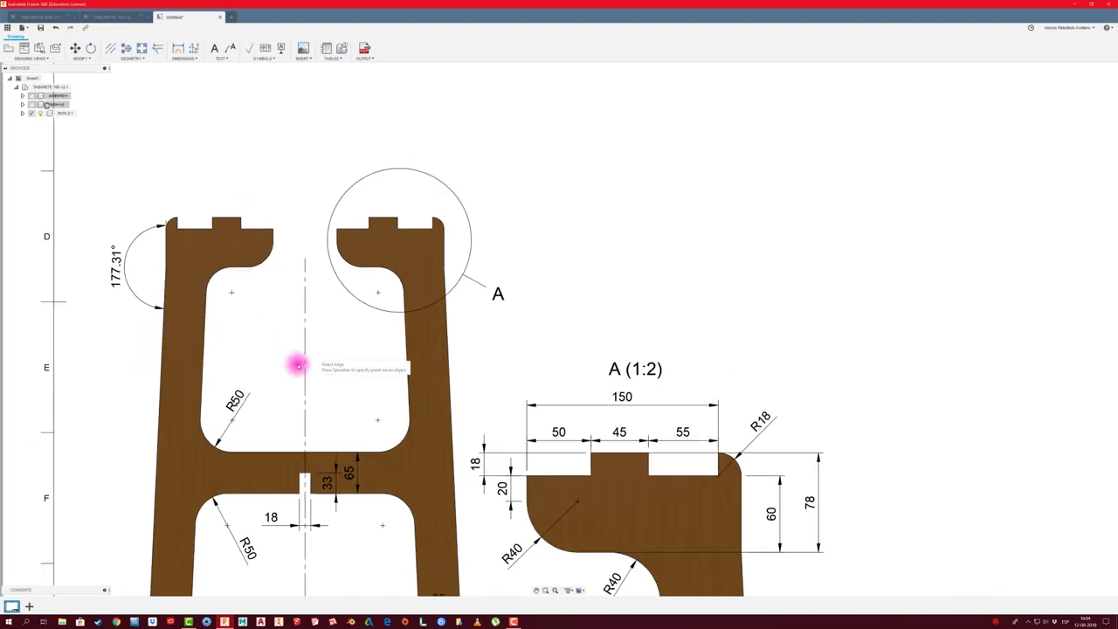
scroll(297, 365, "down", 1)
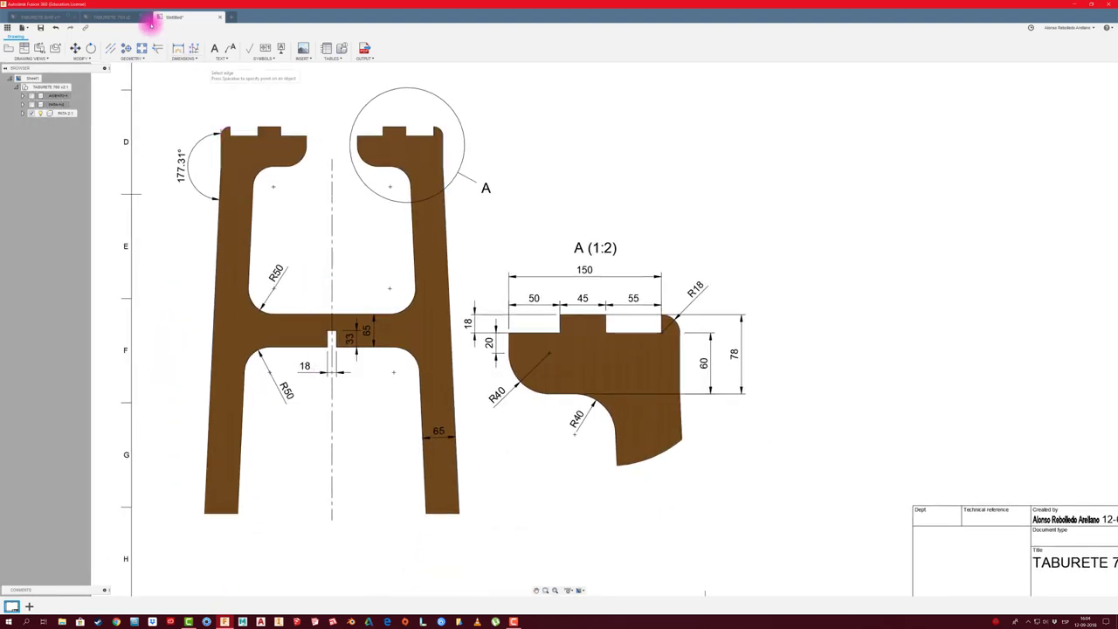
left_click(178, 47)
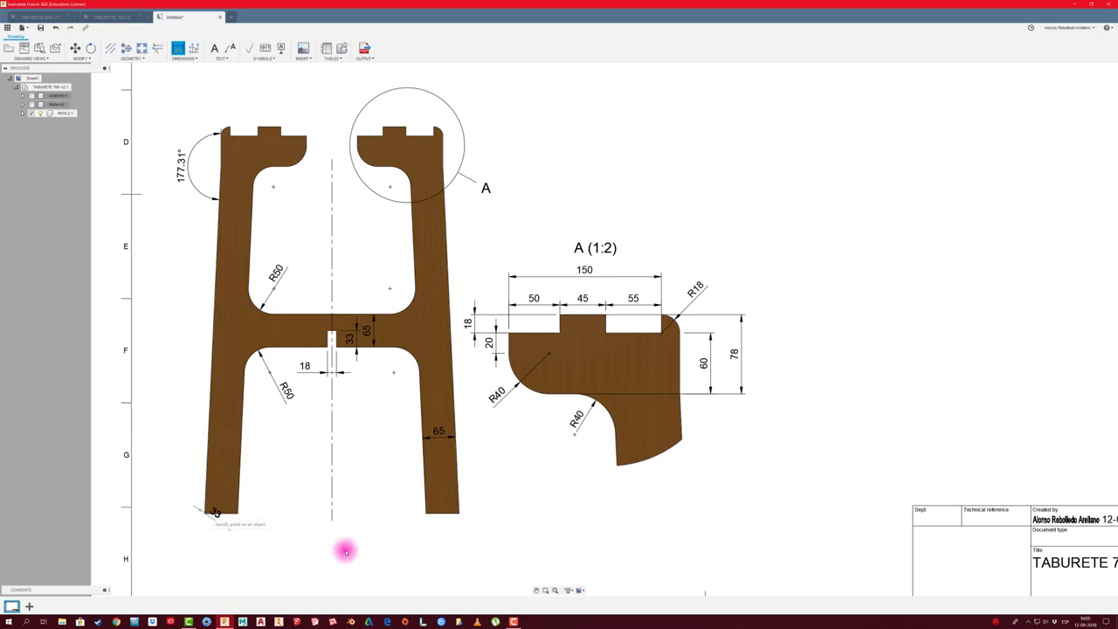
left_click(459, 513)
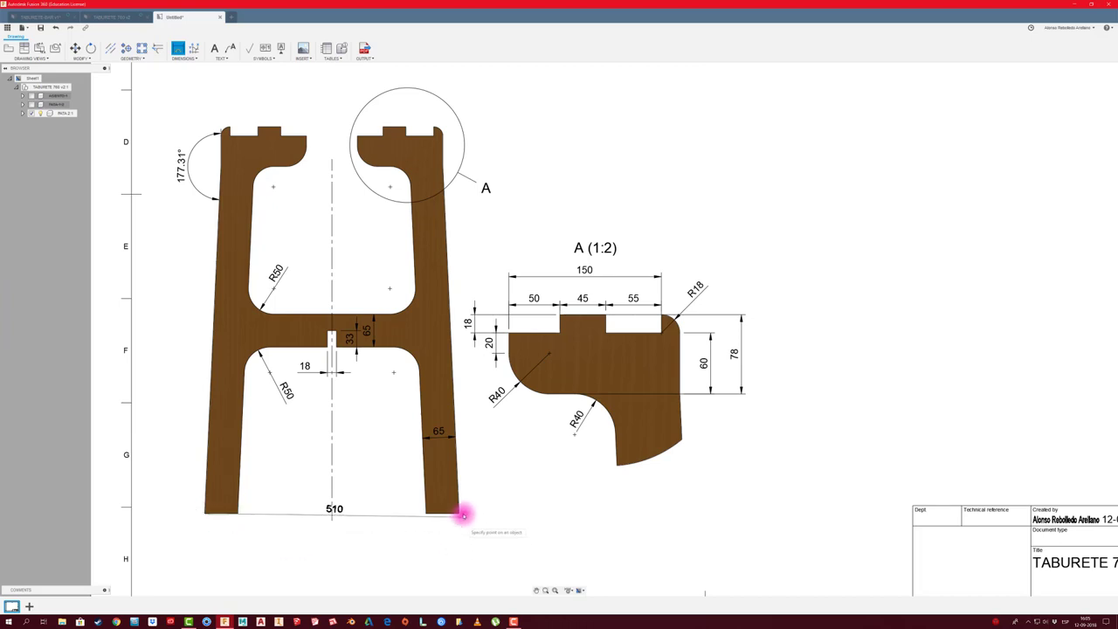
left_click(421, 555)
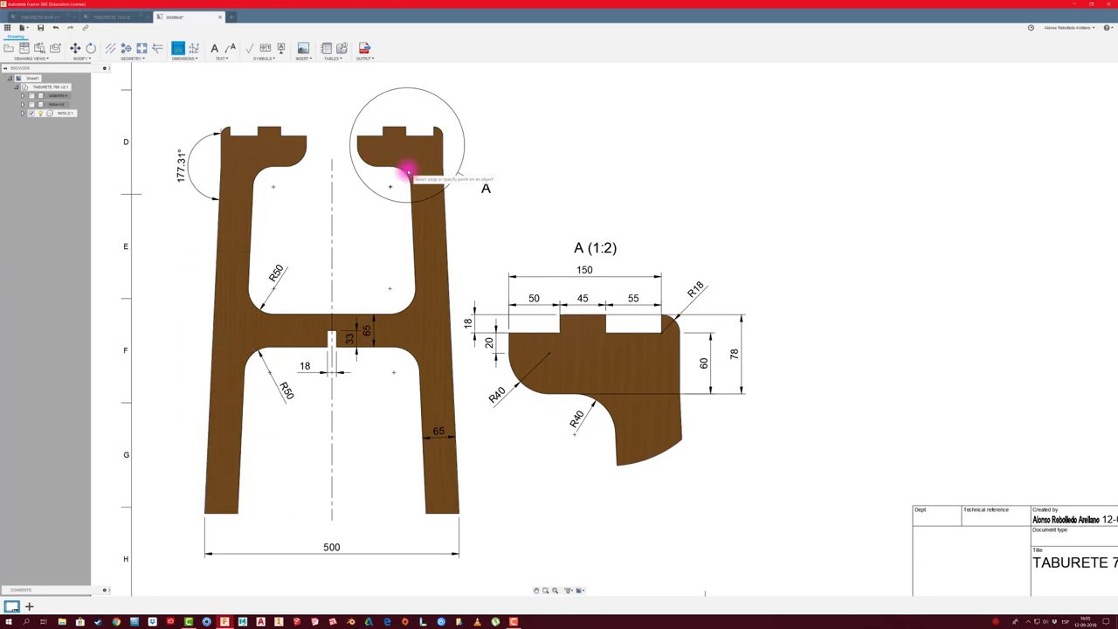
- Add the 760 overall height dimension on the left side of the front view
left_click(226, 129)
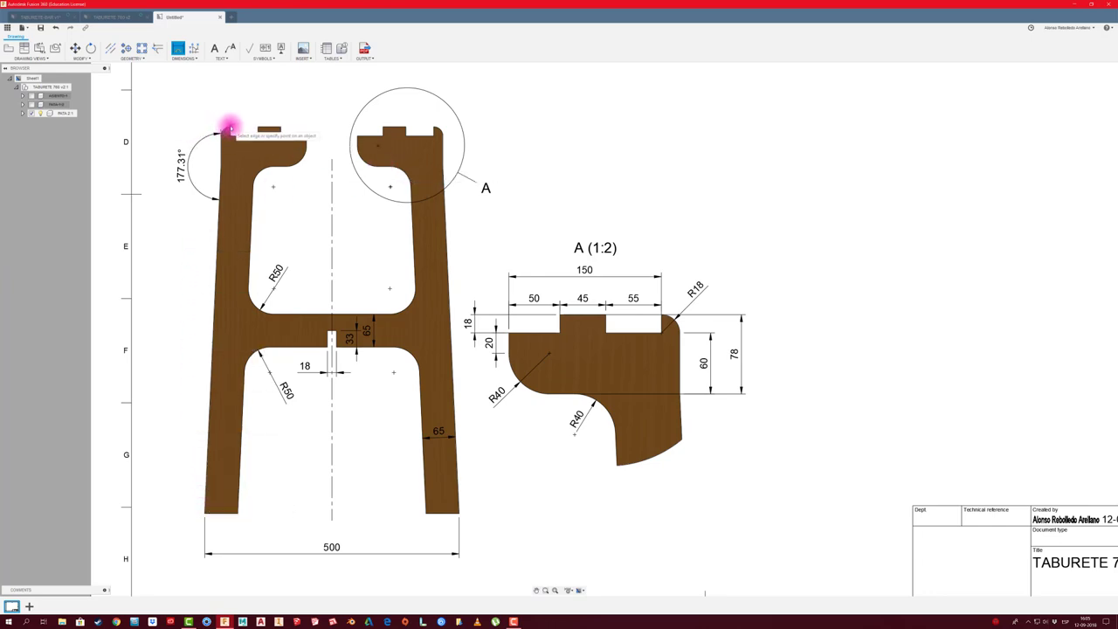
left_click(237, 512)
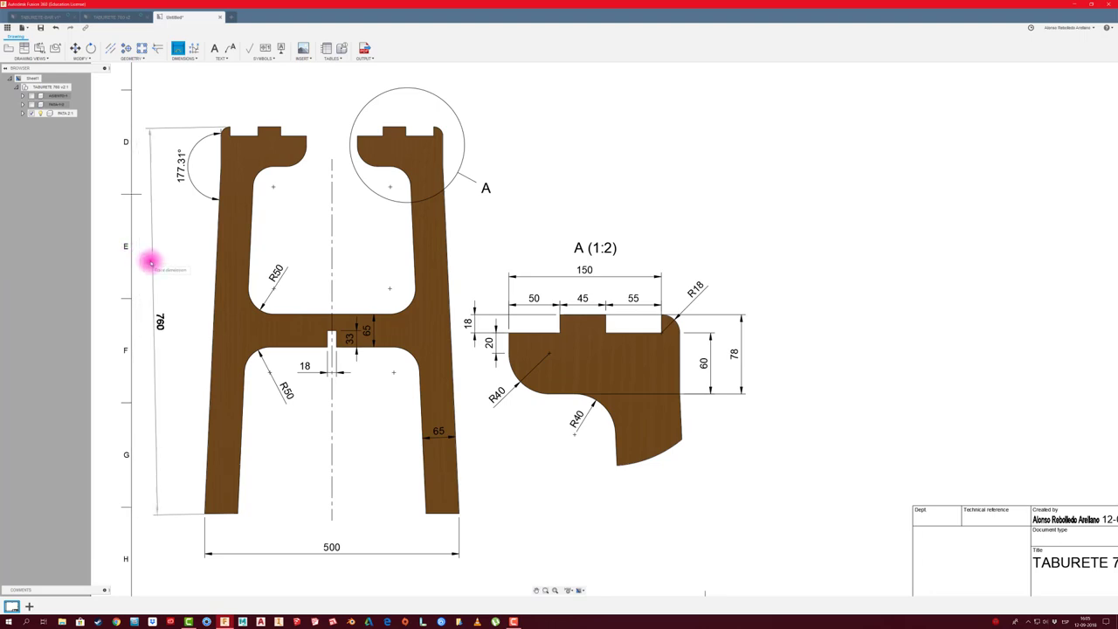
key("Escape")
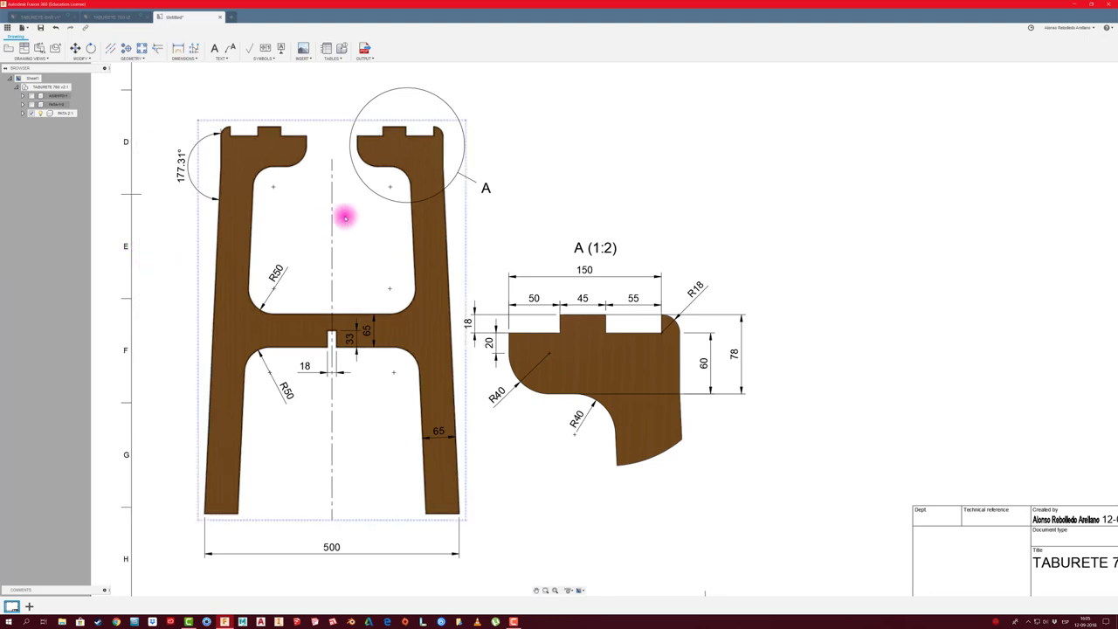
left_click(272, 186)
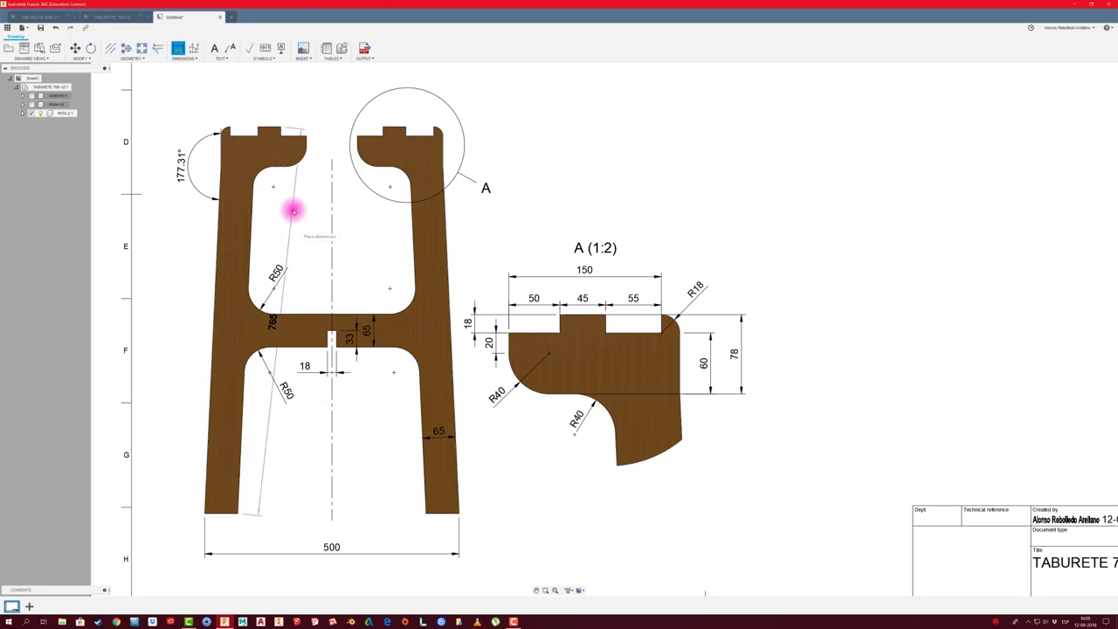
left_click(442, 130)
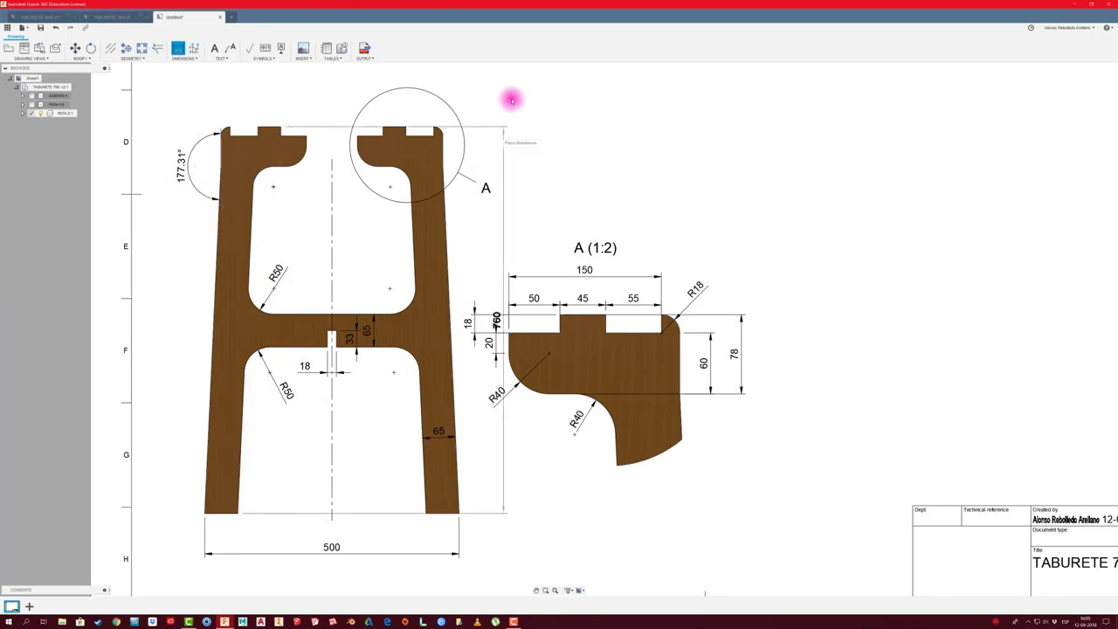
left_click(497, 103)
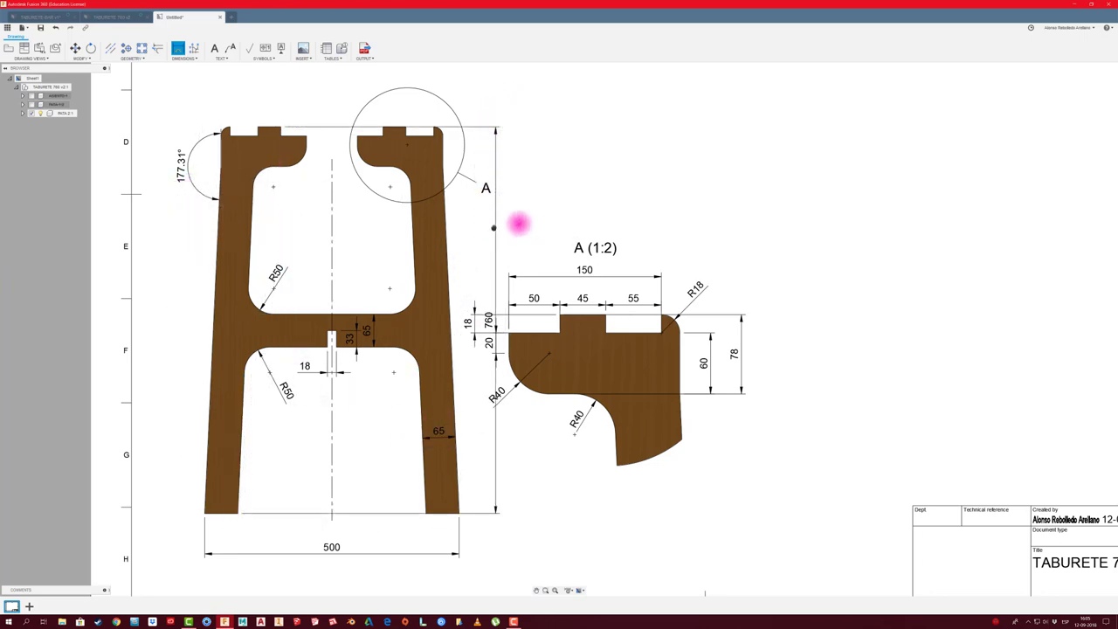
left_click(531, 314)
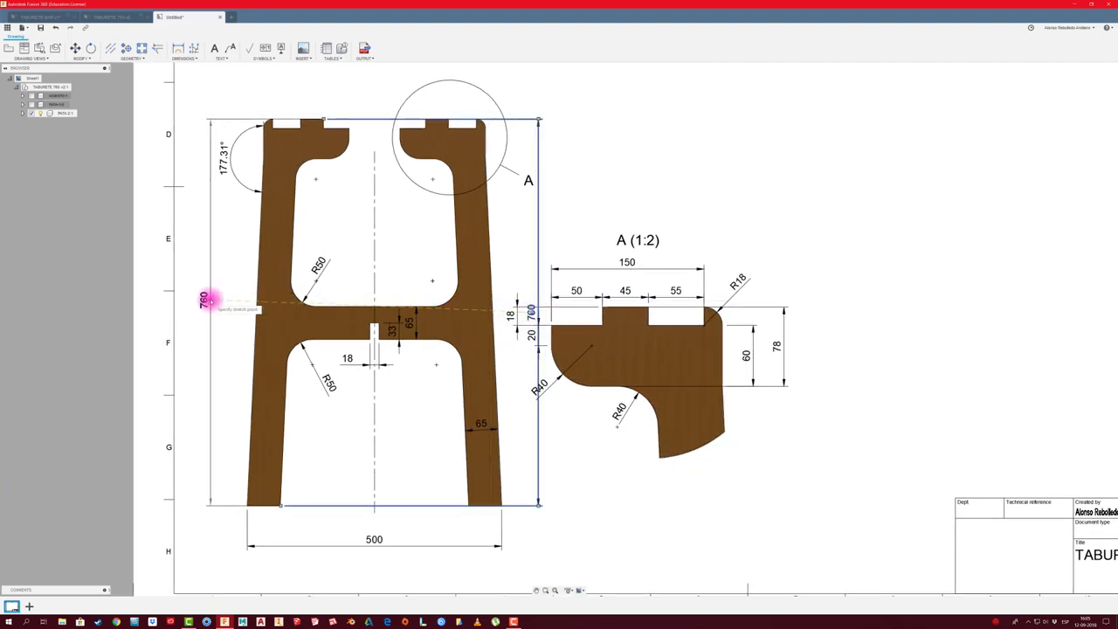
left_click(201, 299)
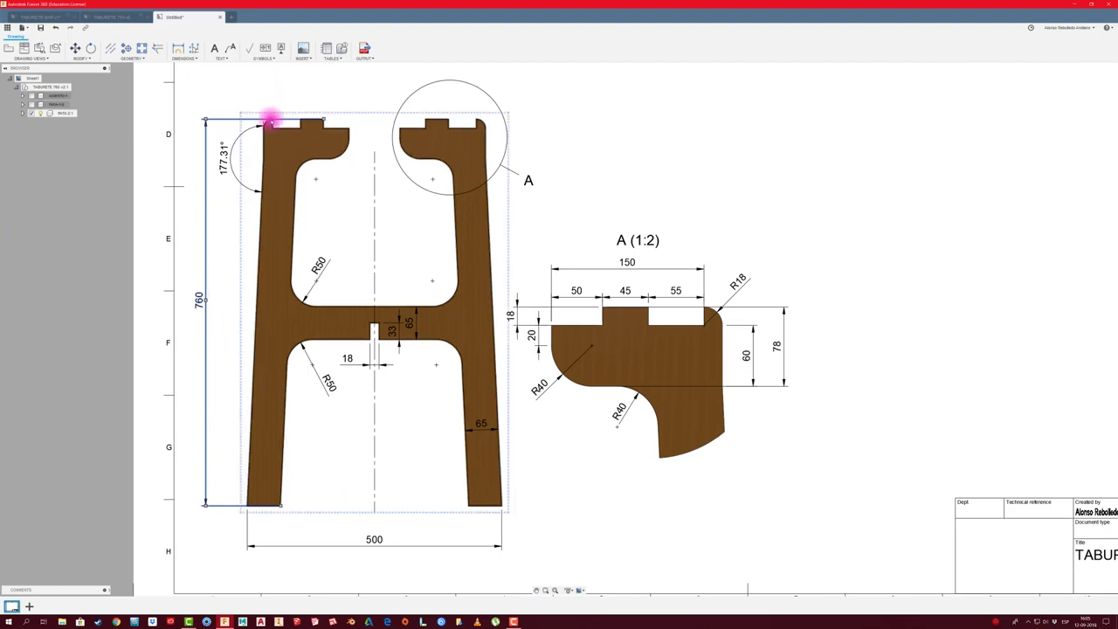
- Dimension the 200 inner-opening height and the 350 crossbar-to-top height beside the right upright
scroll(367, 294, "down", 2)
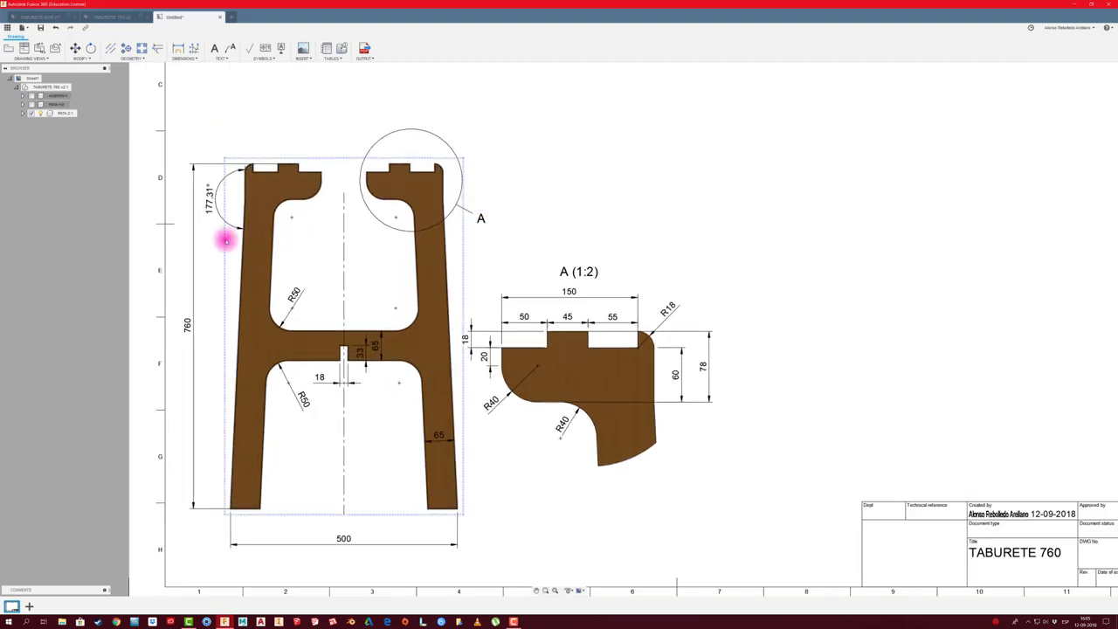
scroll(224, 237, "up", 2)
scroll(252, 165, "up", 1)
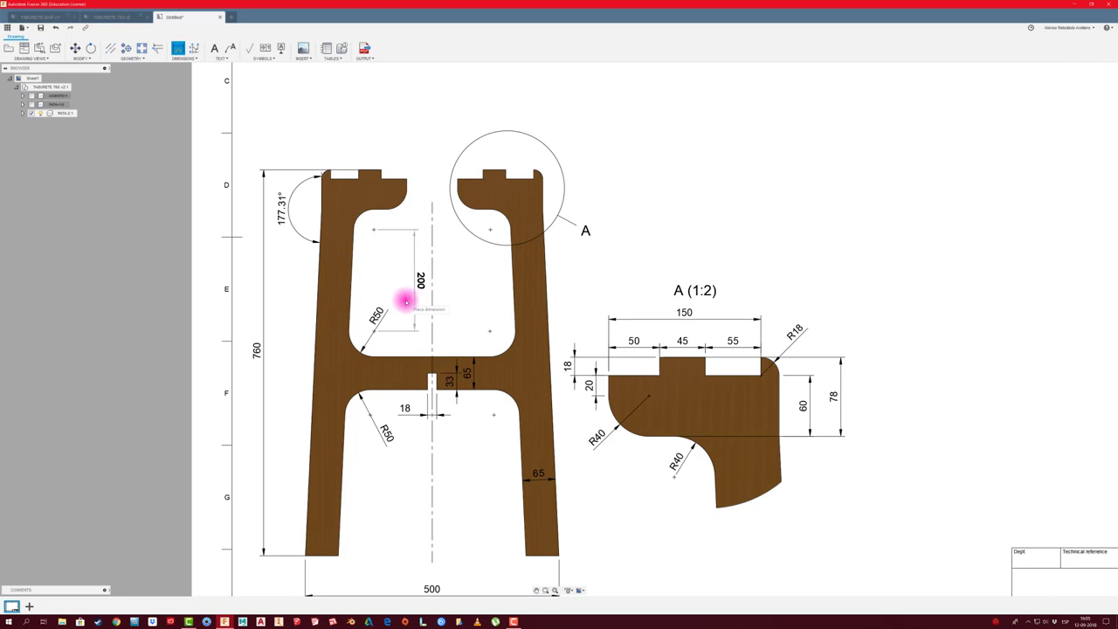
left_click(405, 302)
scroll(409, 340, "up", 2)
left_click(410, 359)
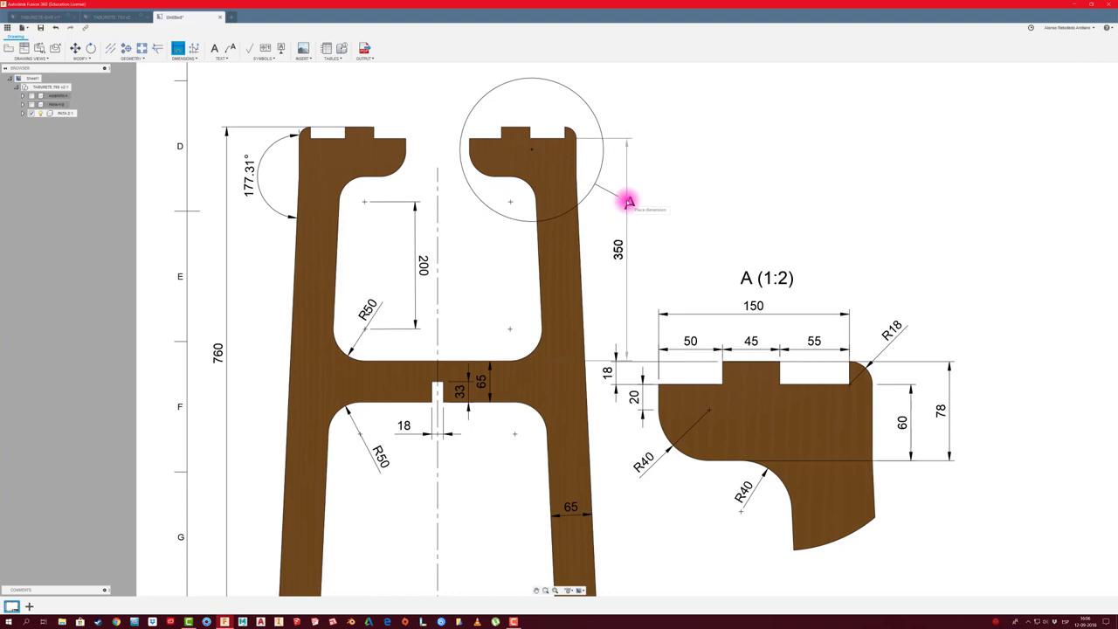
left_click(631, 239)
scroll(633, 246, "down", 2)
left_click(672, 417)
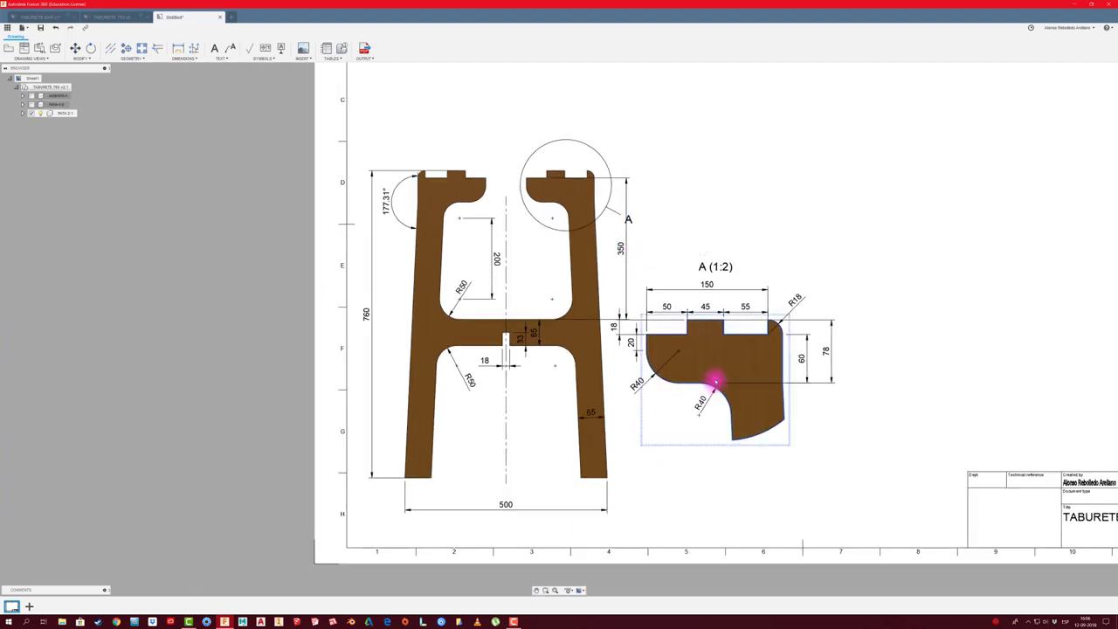
- Shift detail view A right and move its A label to the circle's upper right
left_click(747, 380)
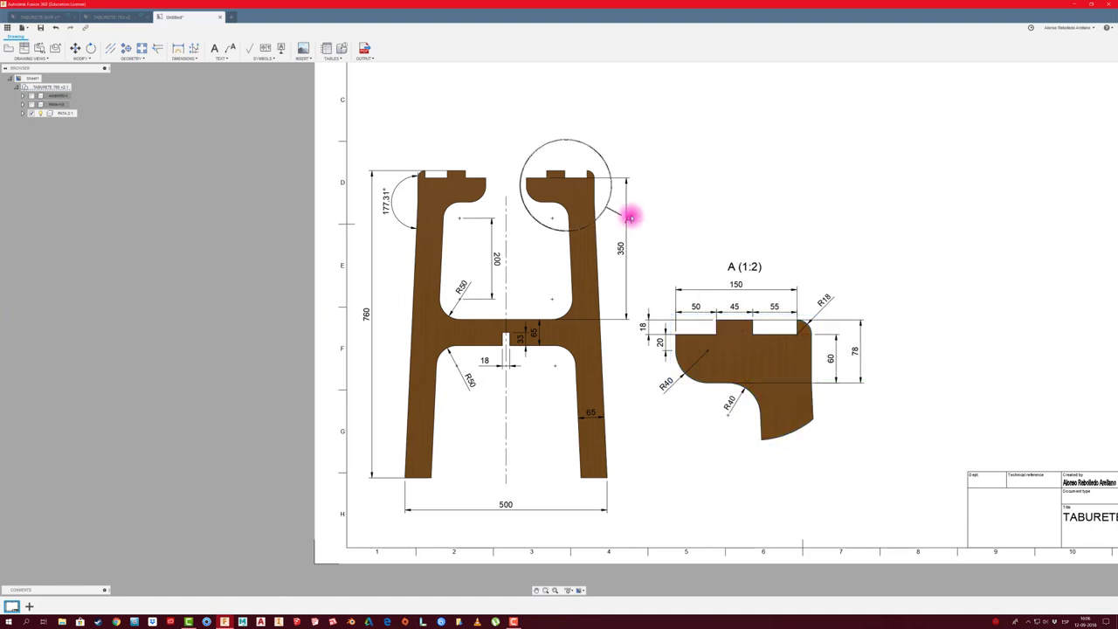
left_click_drag(633, 187, 612, 149)
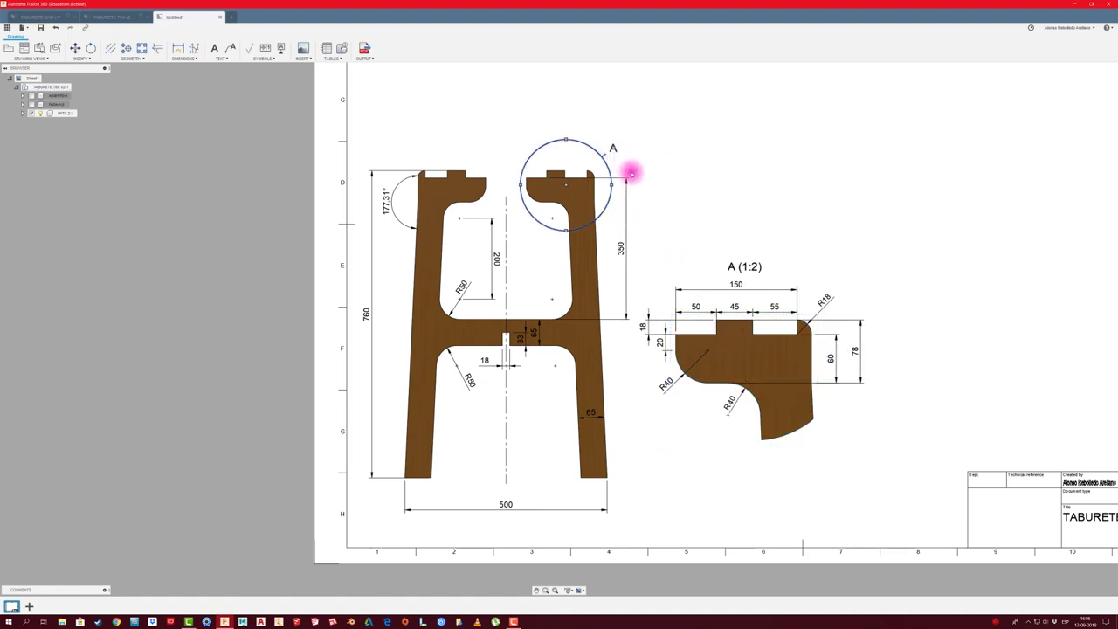
scroll(660, 194, "down", 3)
scroll(573, 201, "down", 1)
scroll(573, 201, "up", 2)
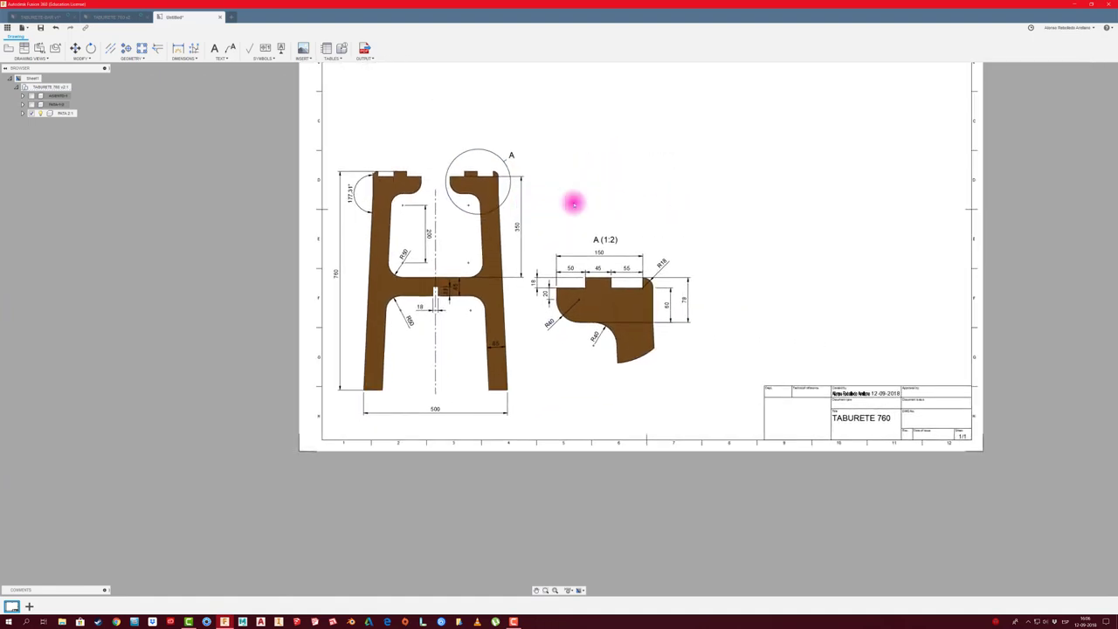
scroll(573, 204, "up", 2)
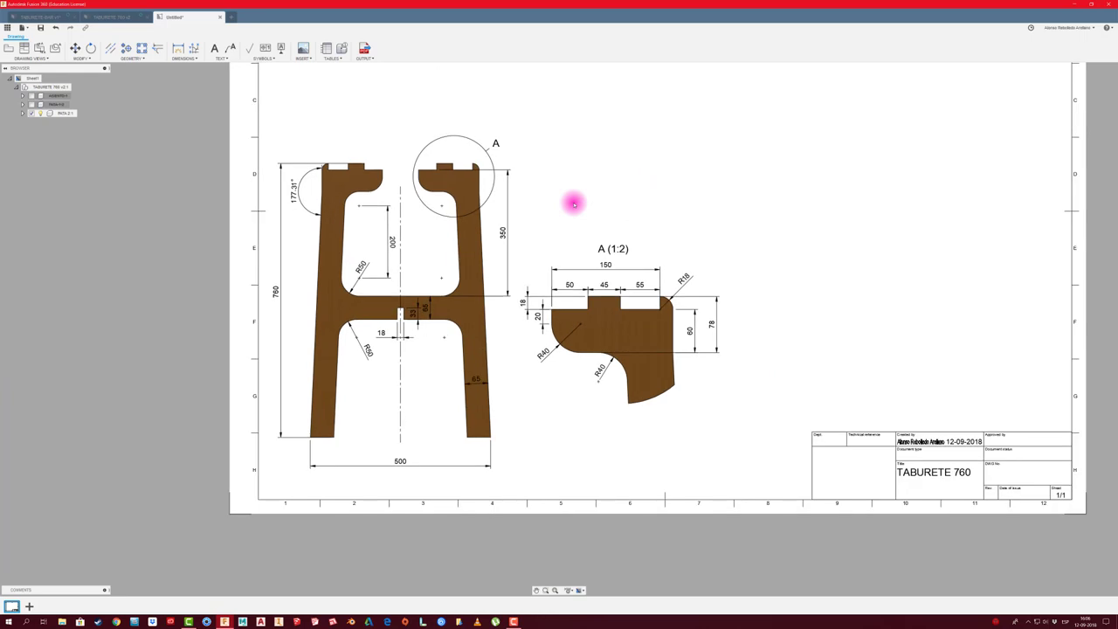
middle_click_drag(546, 217, 544, 227)
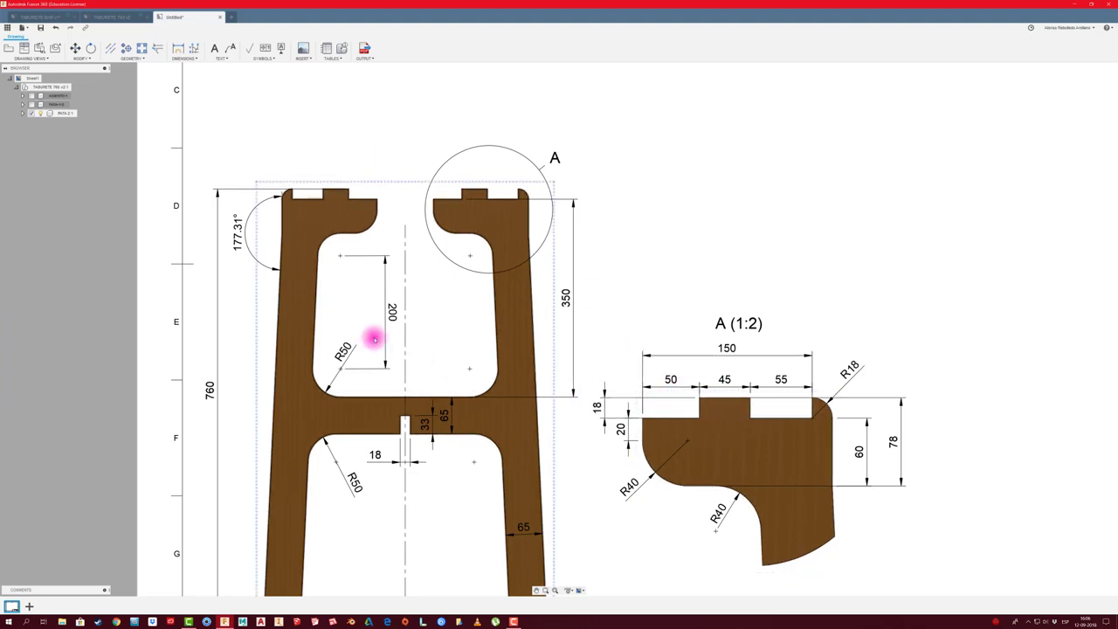
- Nudge the front view to a new position and reposition detail view A beside the crossbar
scroll(429, 369, "down", 2)
scroll(466, 387, "down", 2)
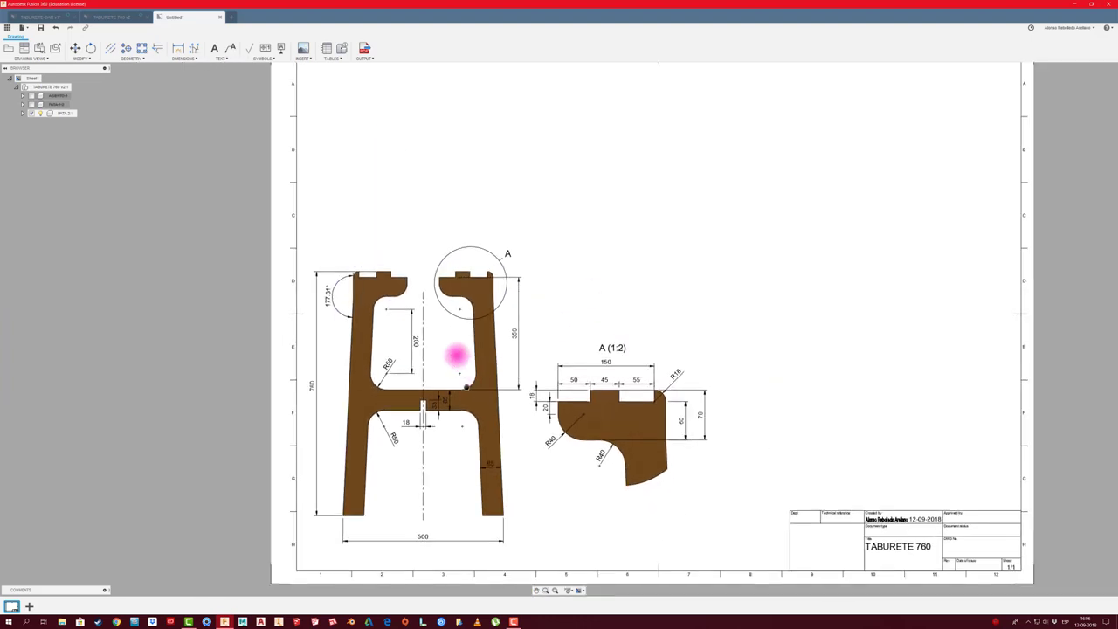
scroll(437, 363, "down", 1)
middle_click_drag(416, 371, 409, 402)
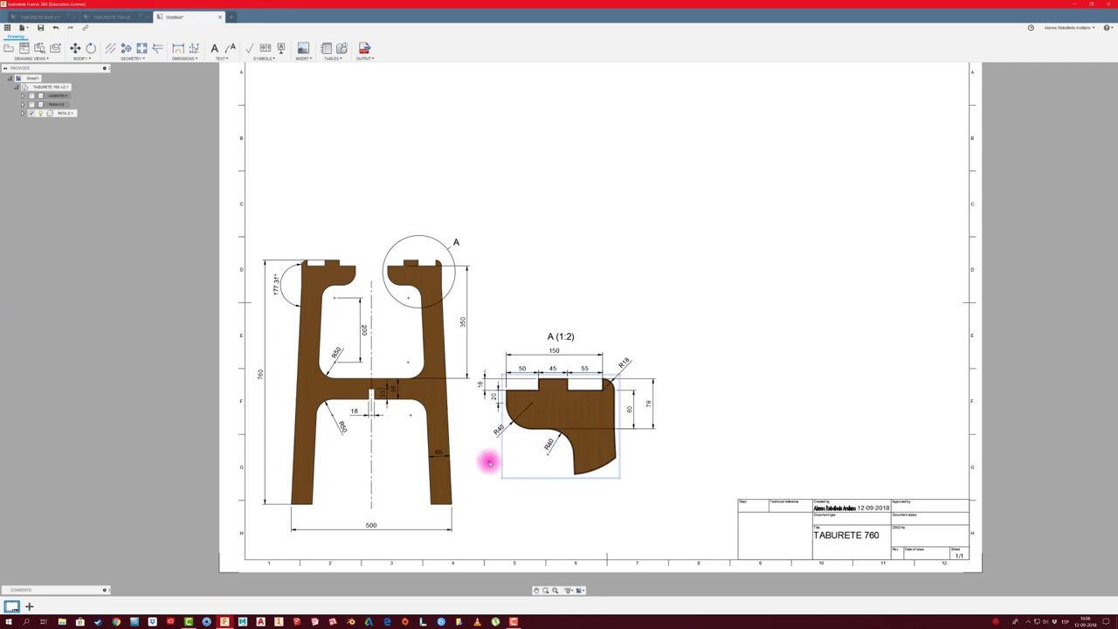
middle_click_drag(396, 460, 397, 459)
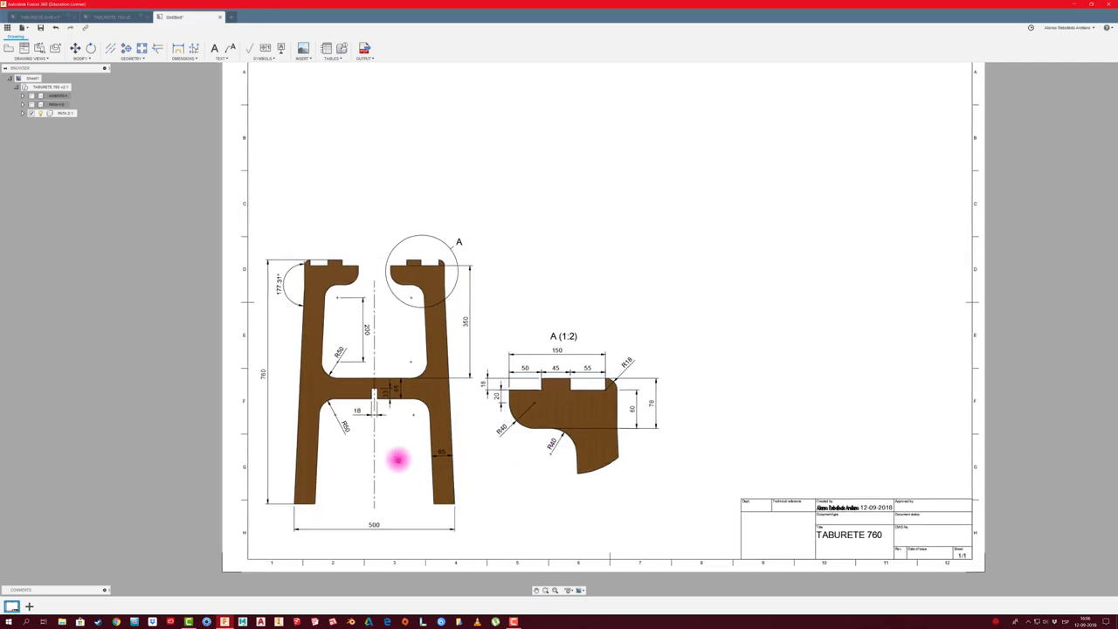
scroll(397, 460, "down", 2)
scroll(394, 457, "down", 2)
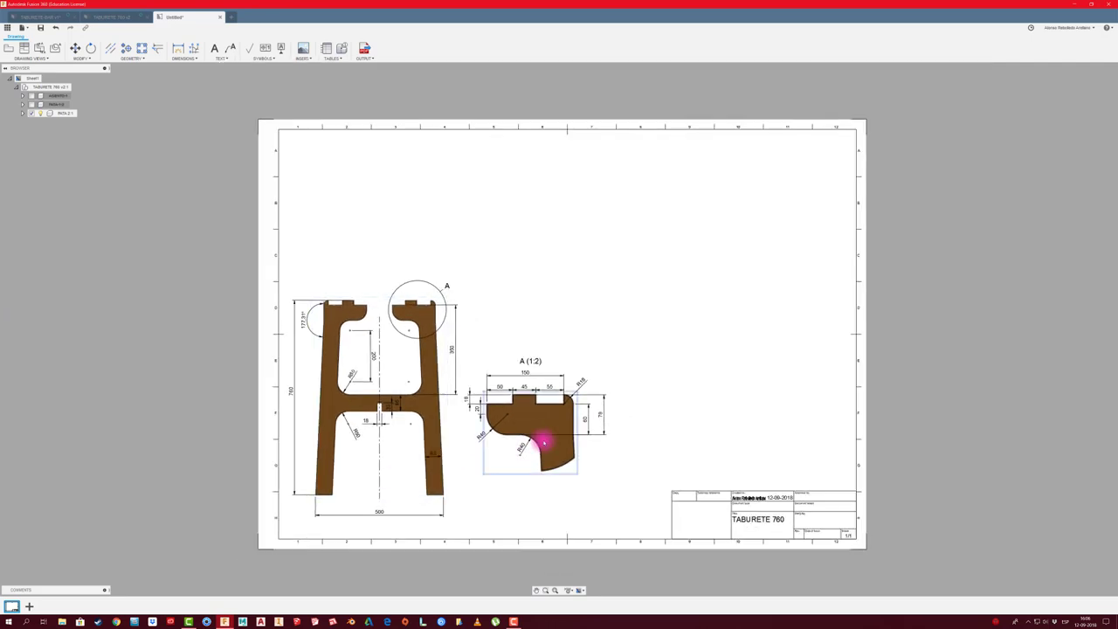
middle_click_drag(539, 442, 464, 439)
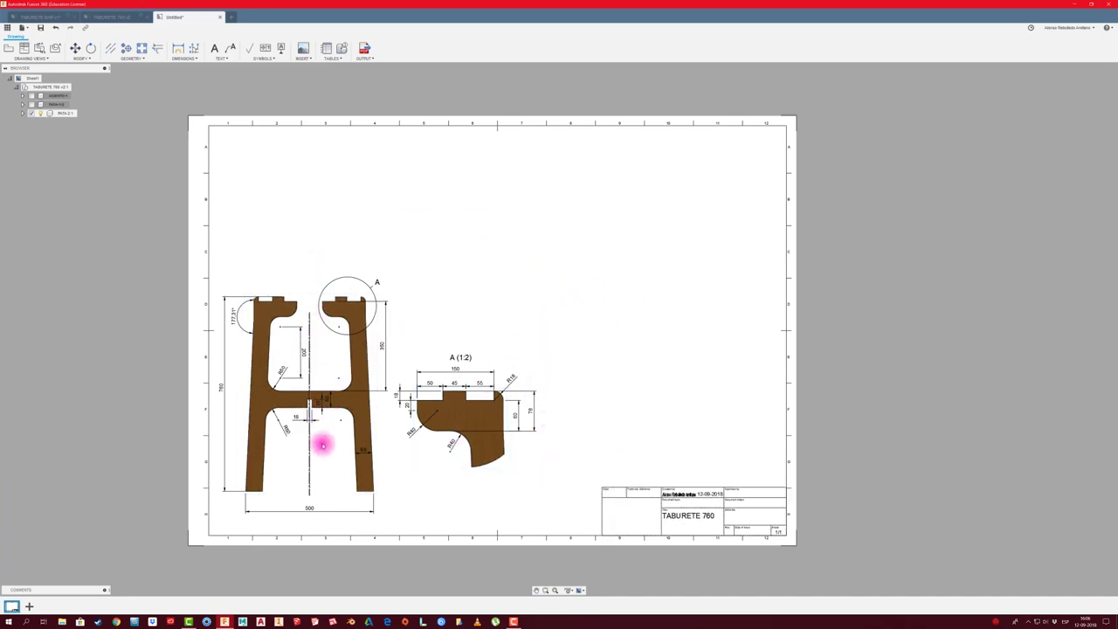
middle_click_drag(331, 488, 347, 451)
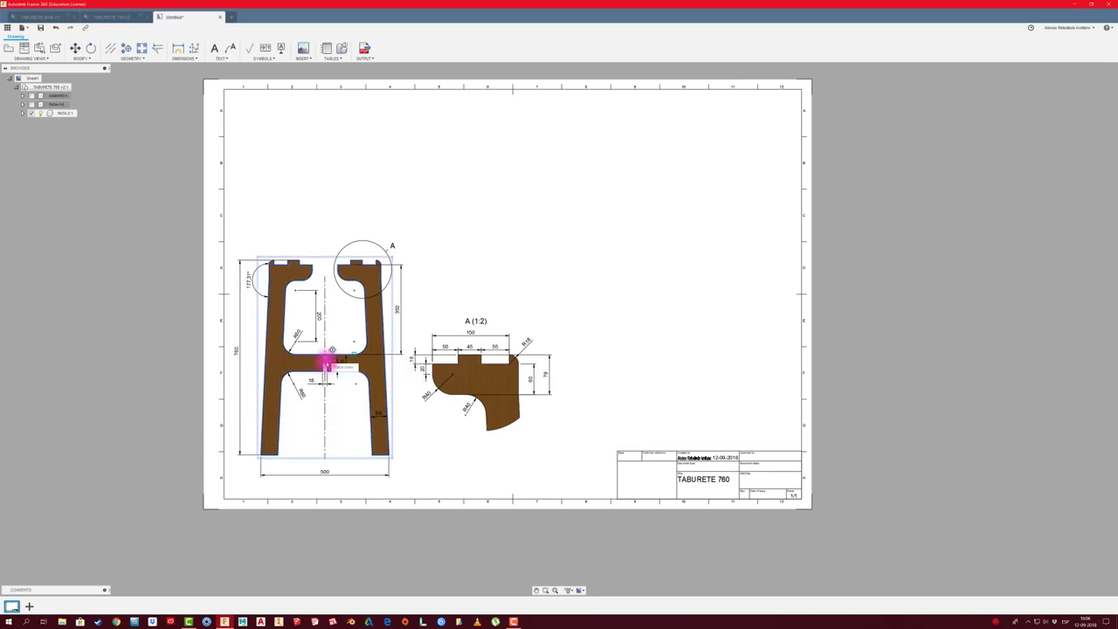
left_click(330, 371)
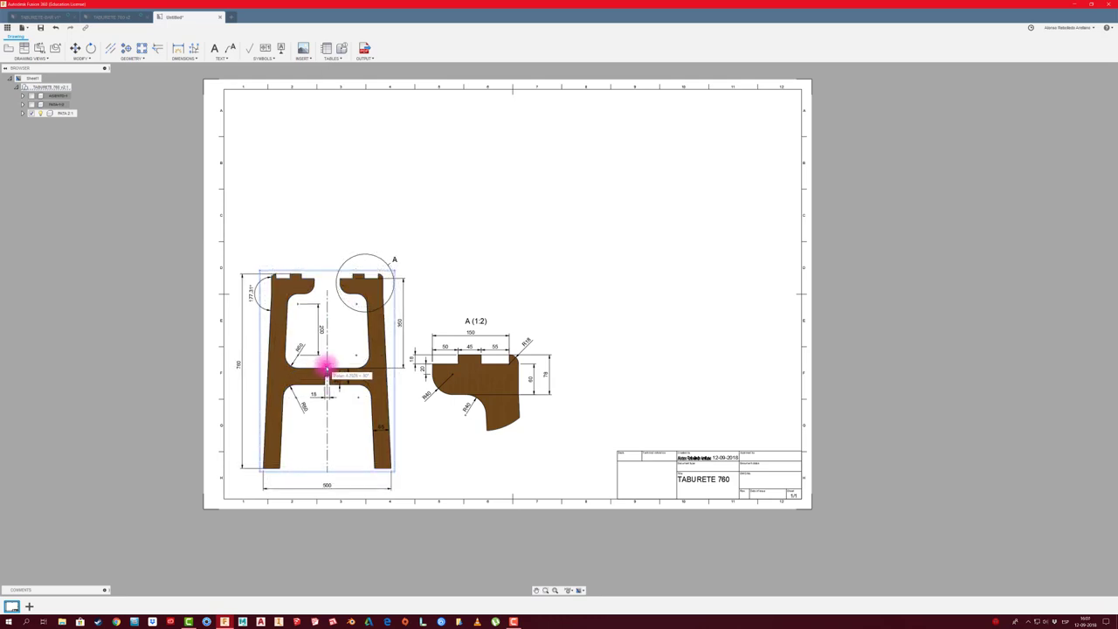
left_click(325, 368)
left_click(430, 432)
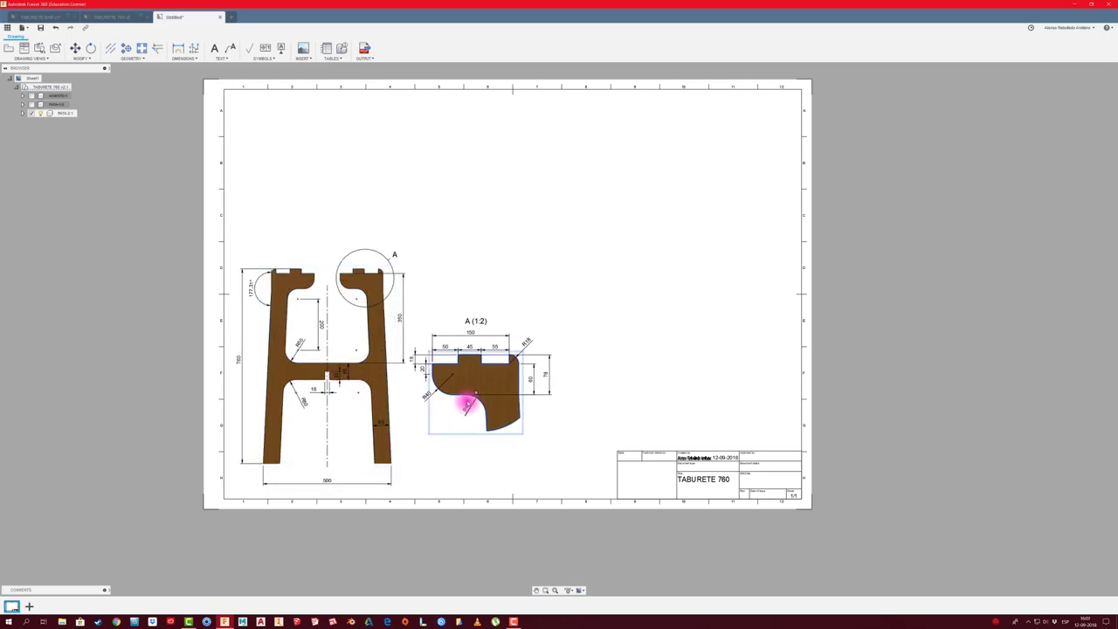
left_click_drag(474, 397, 470, 431)
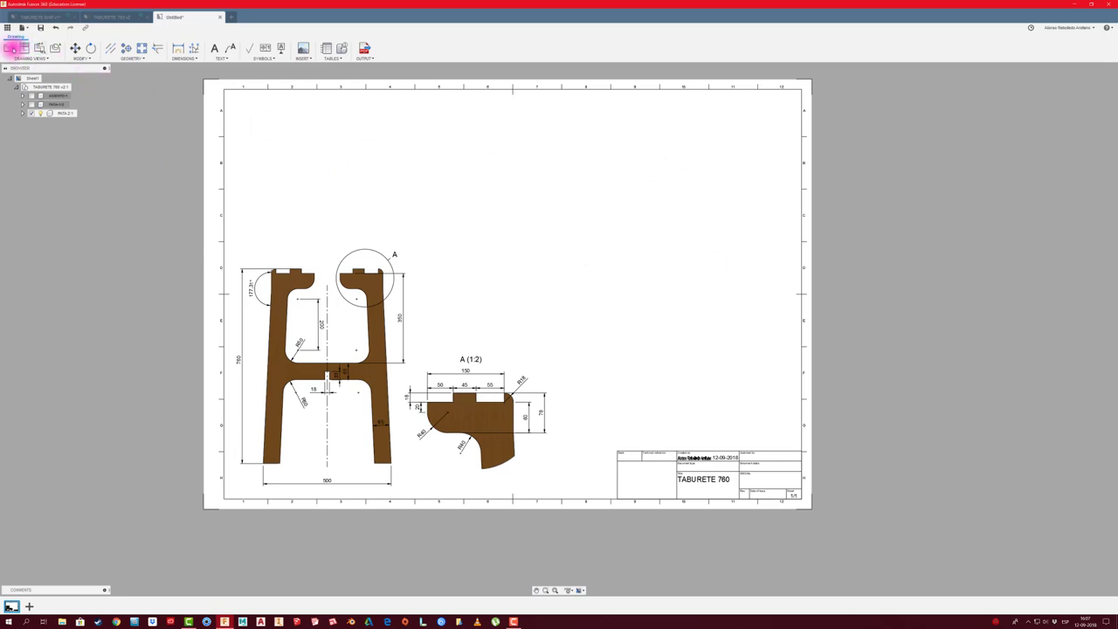
- Insert a shaded, enlarged-scale top view of the stool at the sheet's upper left
left_click(6, 50)
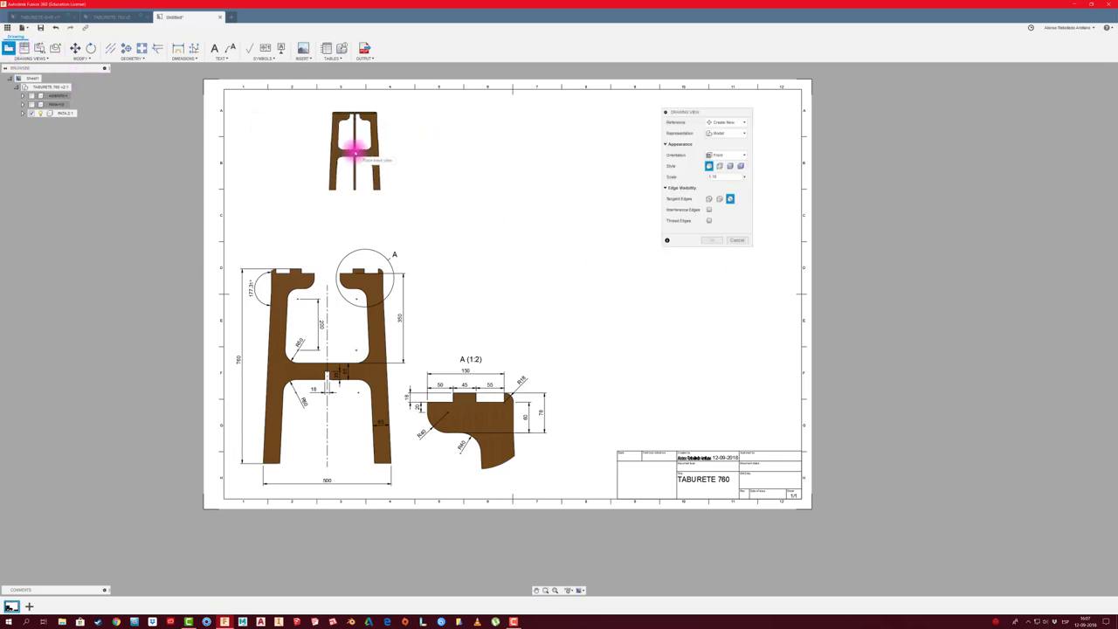
left_click(743, 178)
left_click(725, 188)
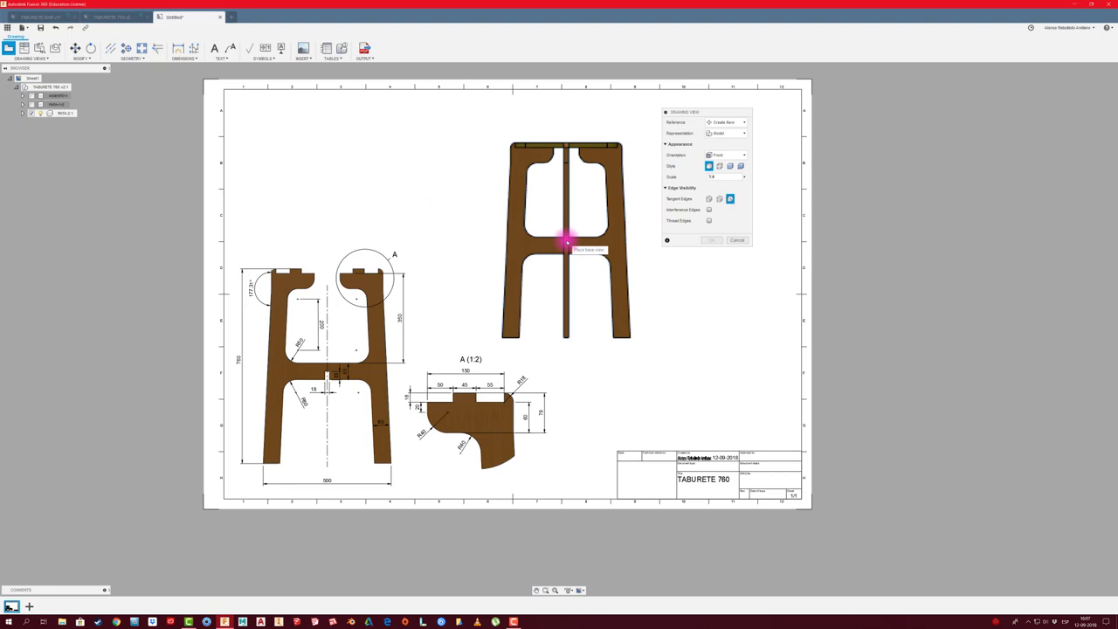
left_click(743, 156)
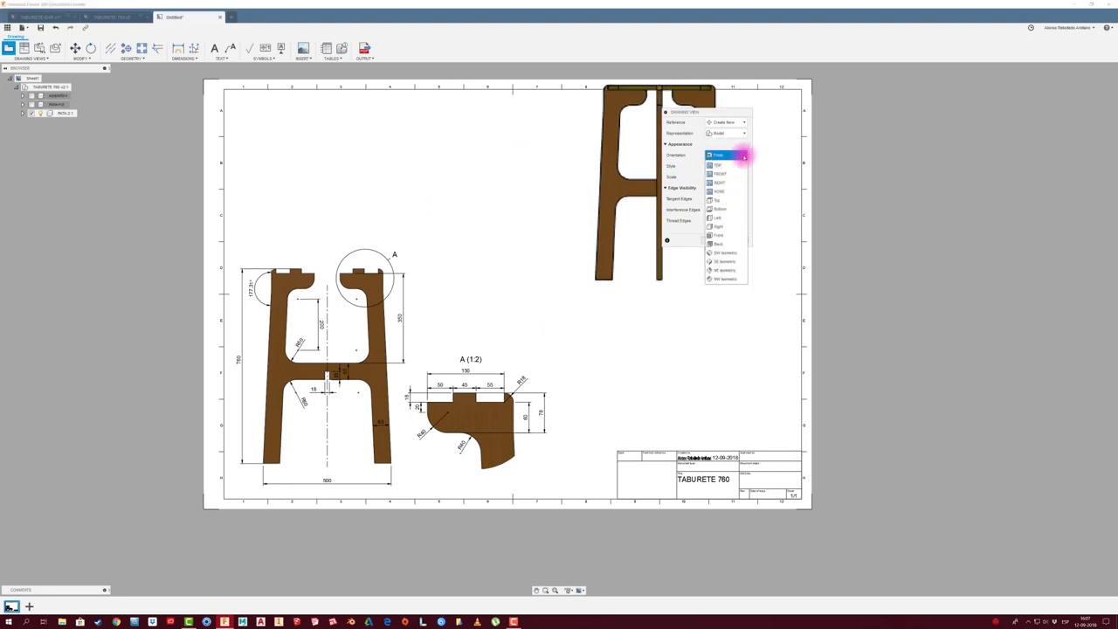
left_click(717, 201)
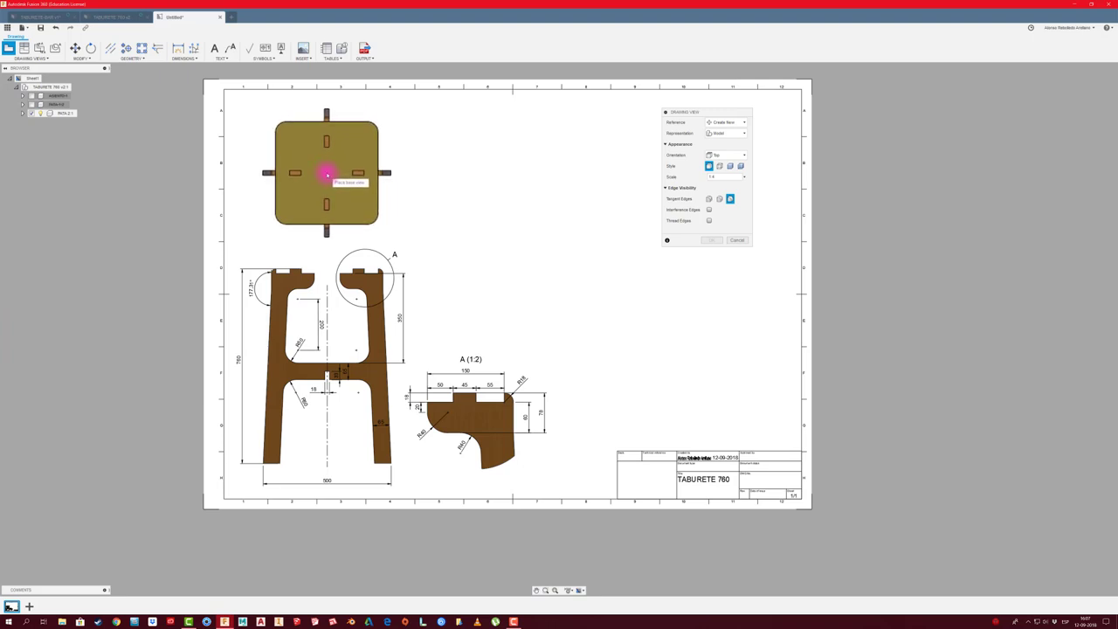
left_click(326, 173)
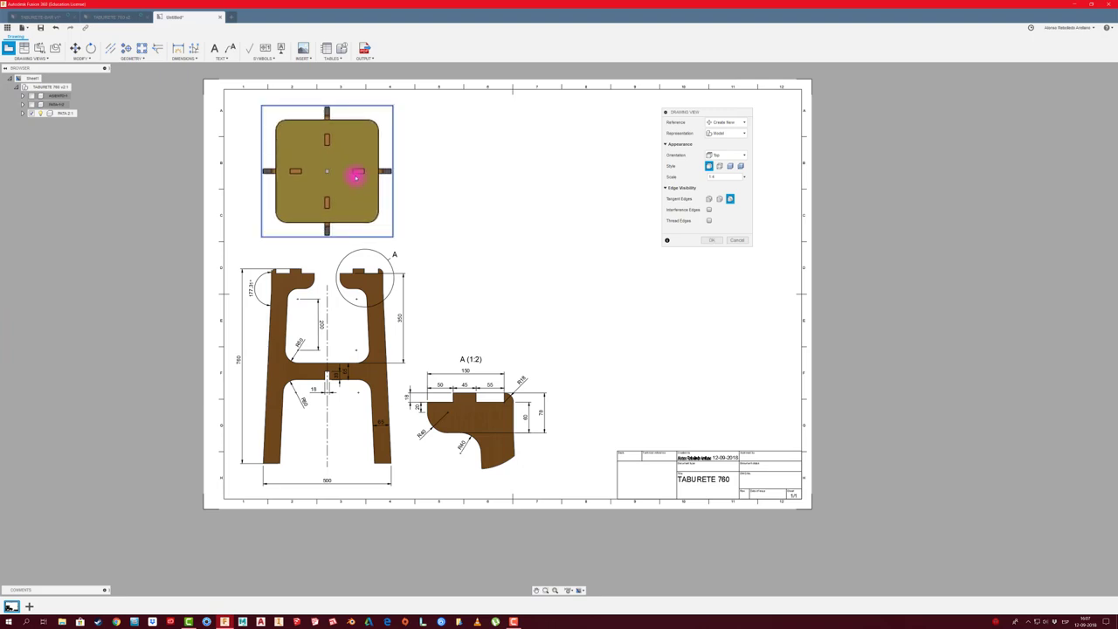
left_click(731, 166)
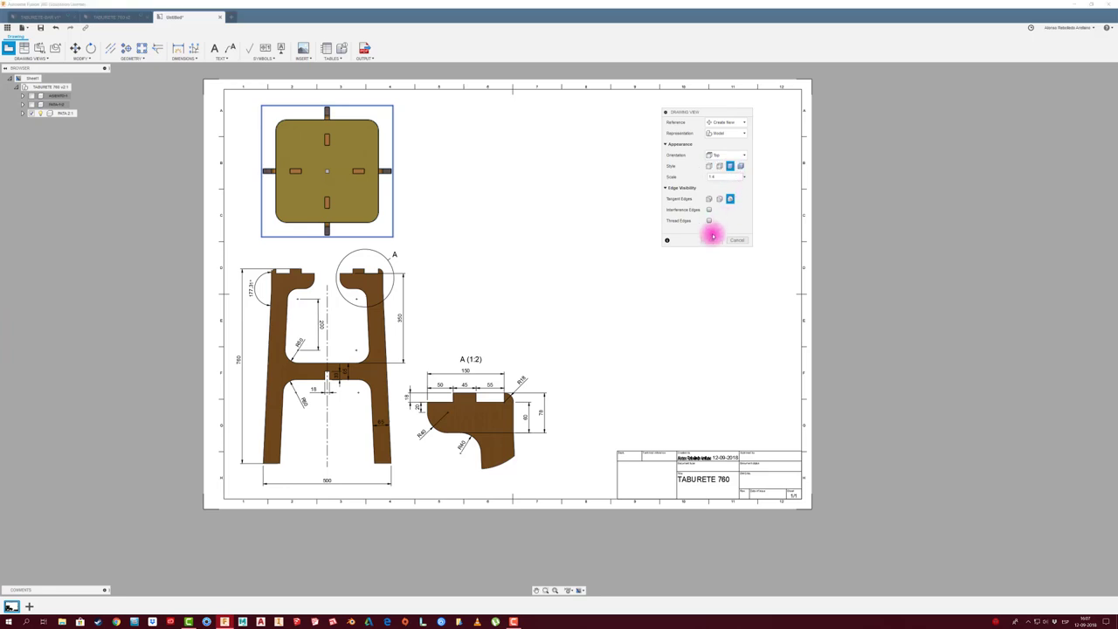
left_click(713, 240)
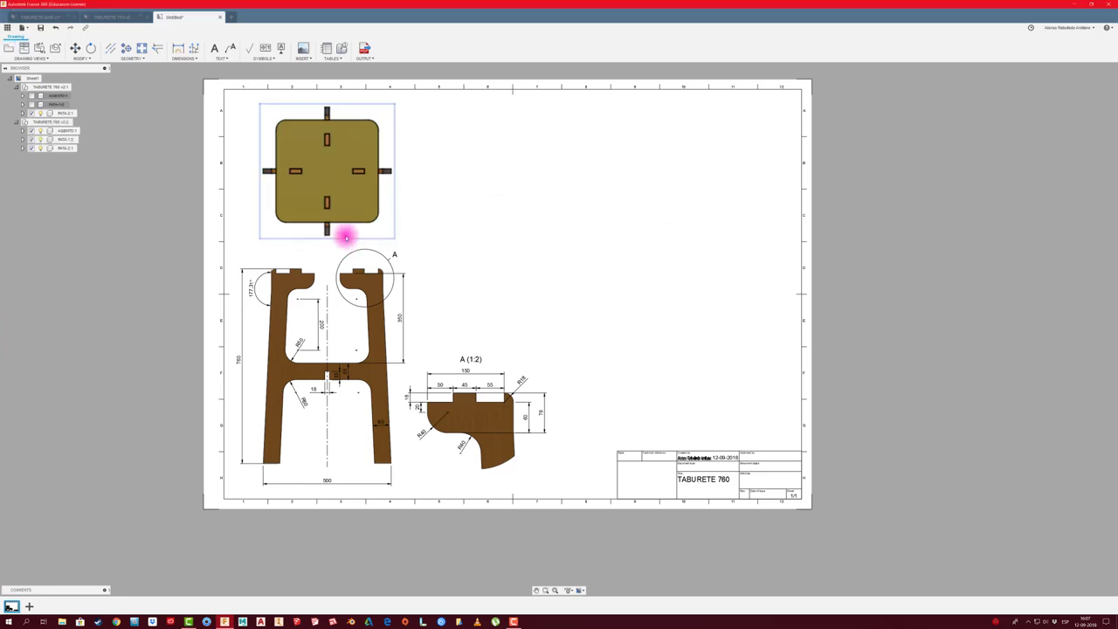
- Hide the legs component so the top view shows only the seat
right_click(70, 133)
left_click(87, 169)
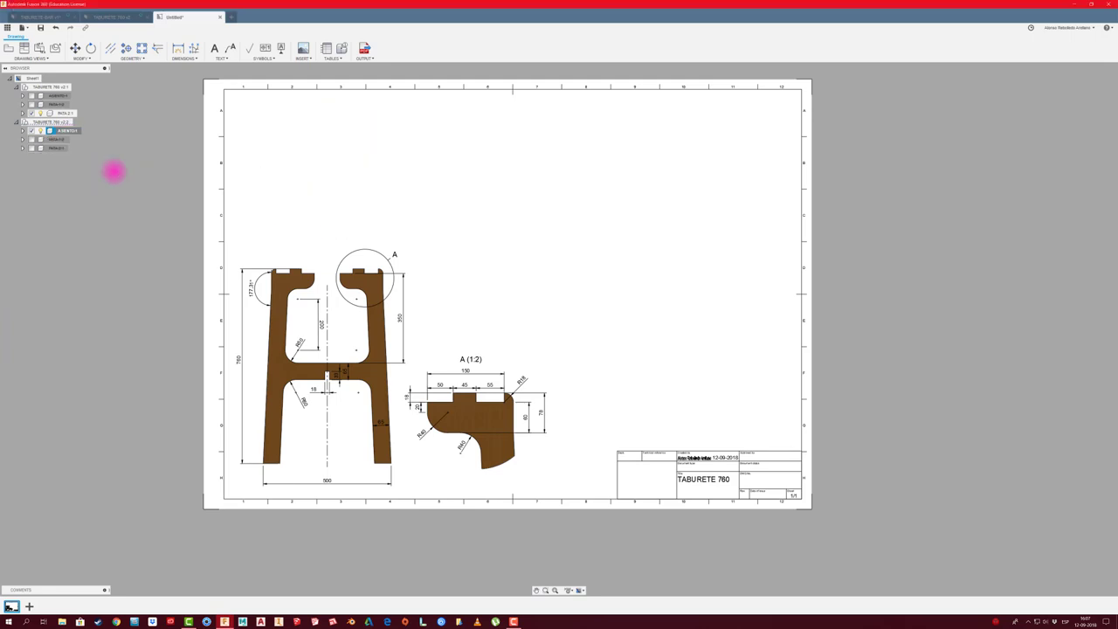
scroll(392, 150, "up", 2)
scroll(427, 197, "up", 2)
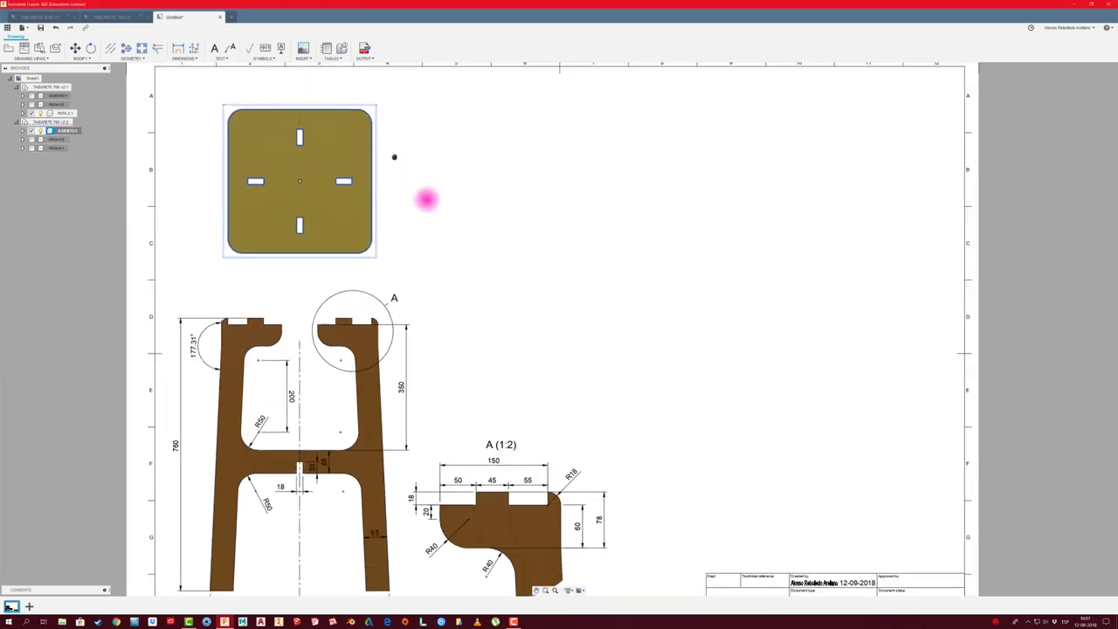
- Add a vertical 400 dimension along the seat's right side and open its text for editing
left_click(177, 48)
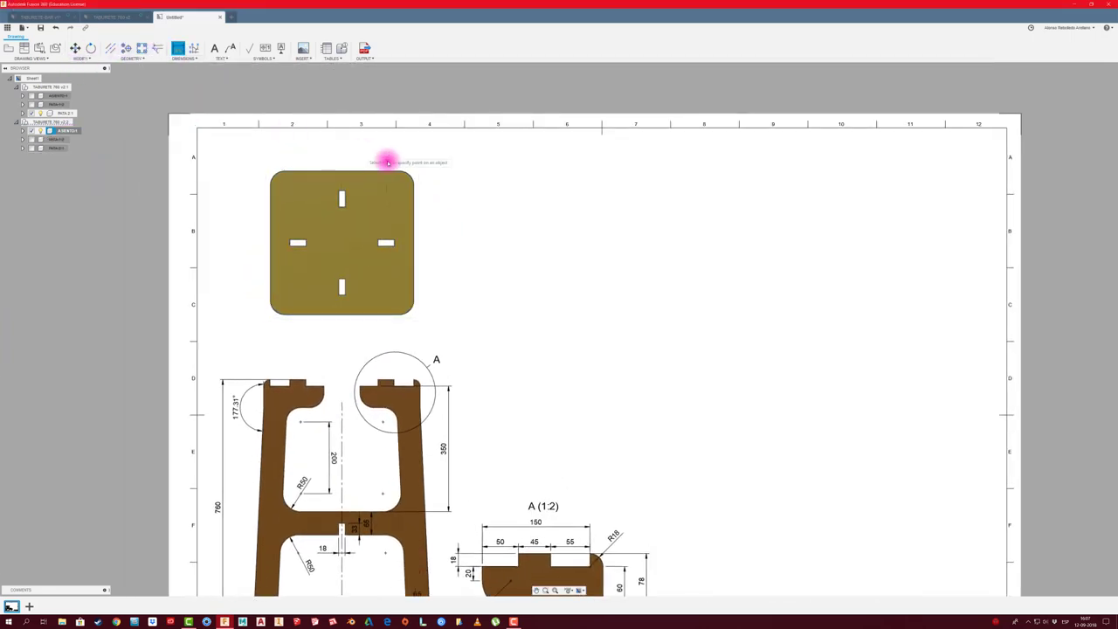
left_click(403, 312)
left_click(442, 283)
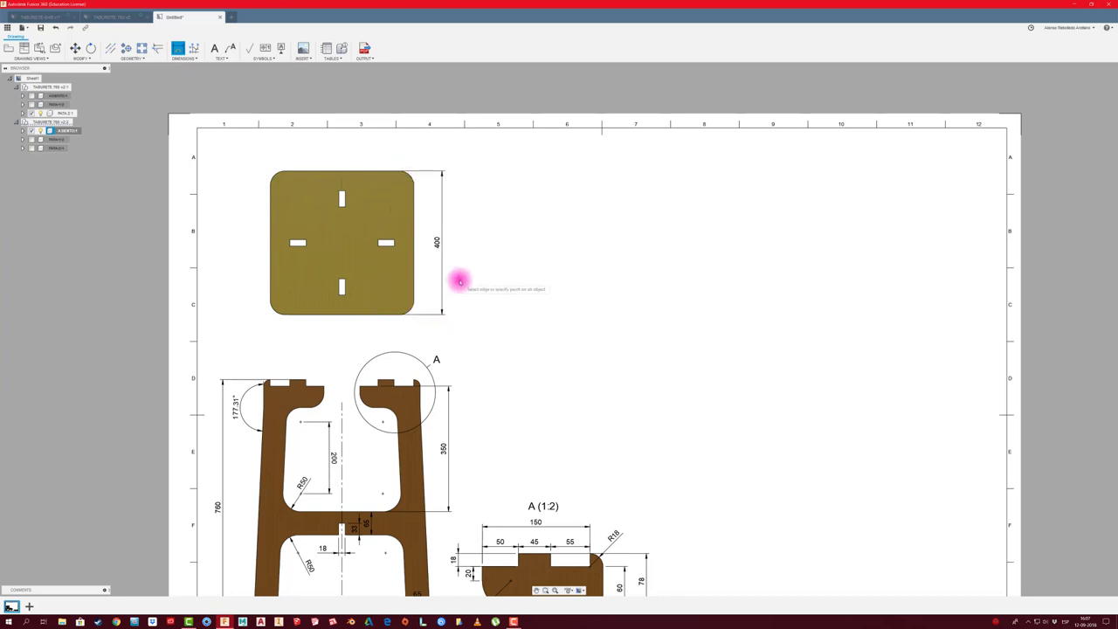
key("Escape")
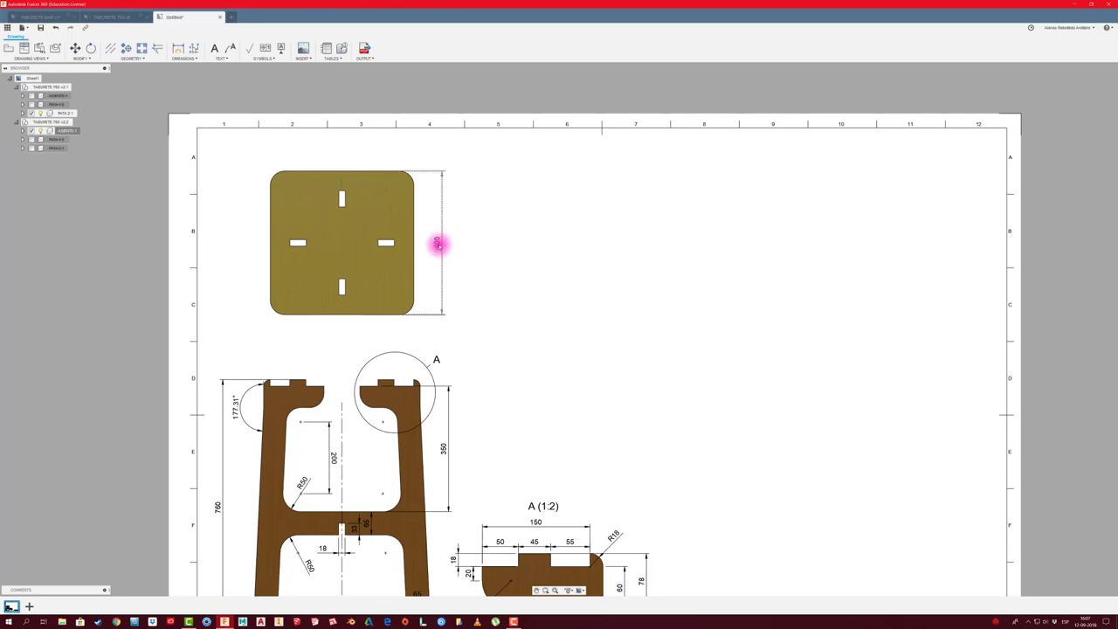
double_click(439, 245)
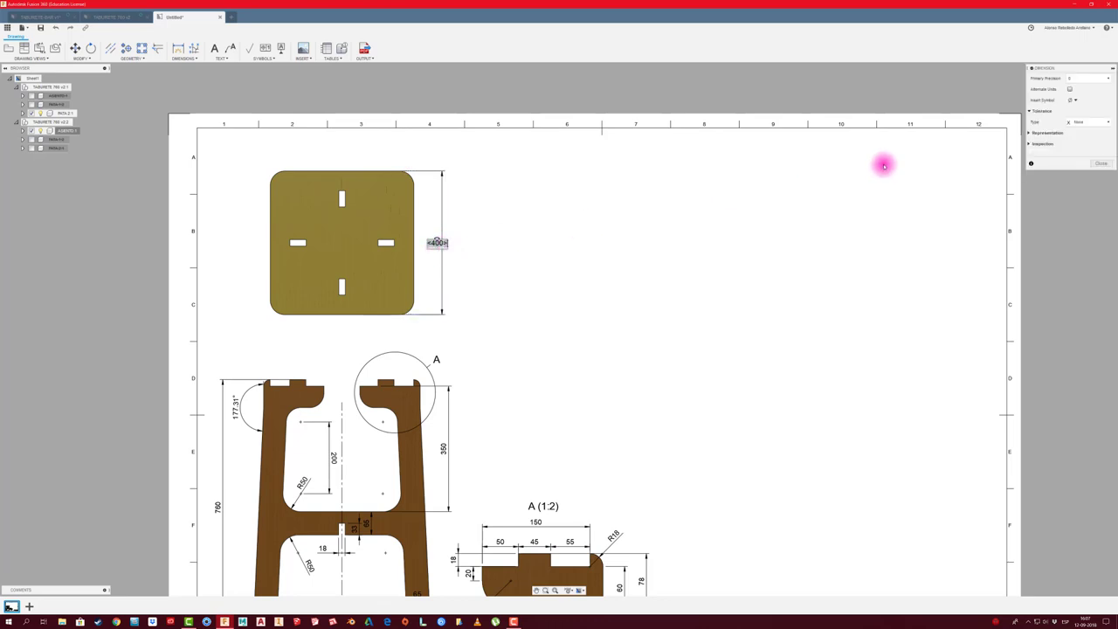
left_click_drag(1083, 68, 647, 159)
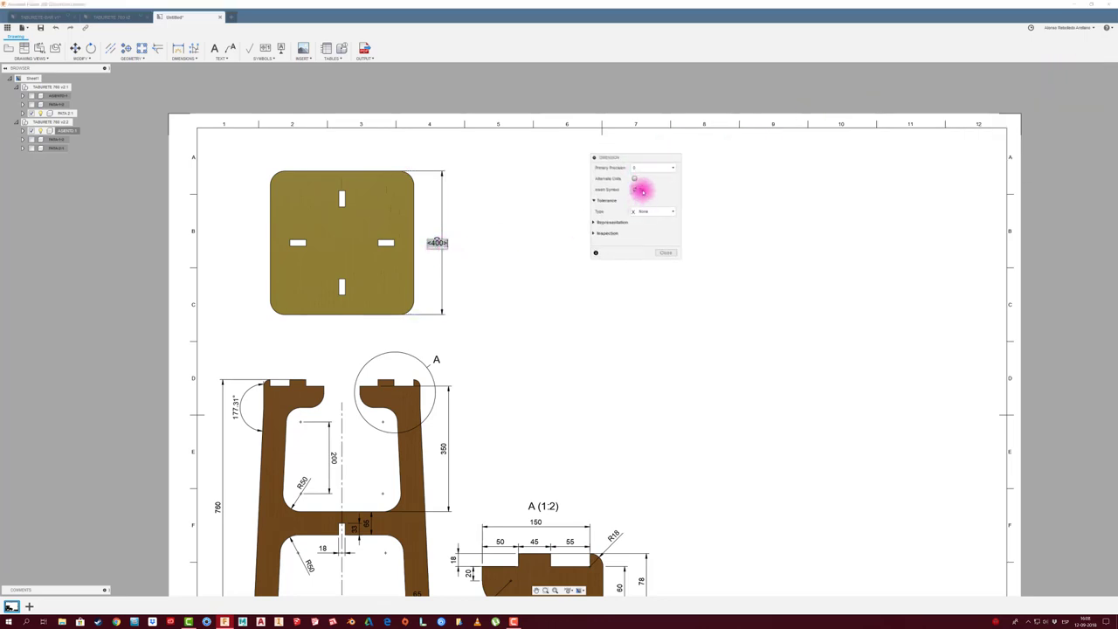
left_click(639, 191)
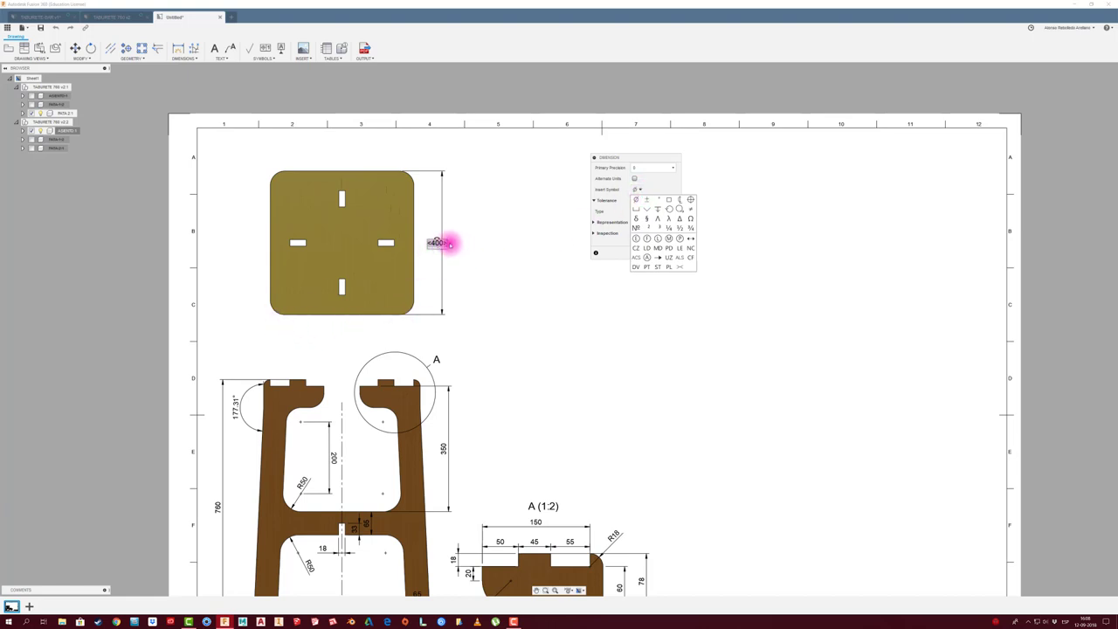
- Prefix the seat's 400 dimension with the square symbol so it reads □400
left_click(436, 243)
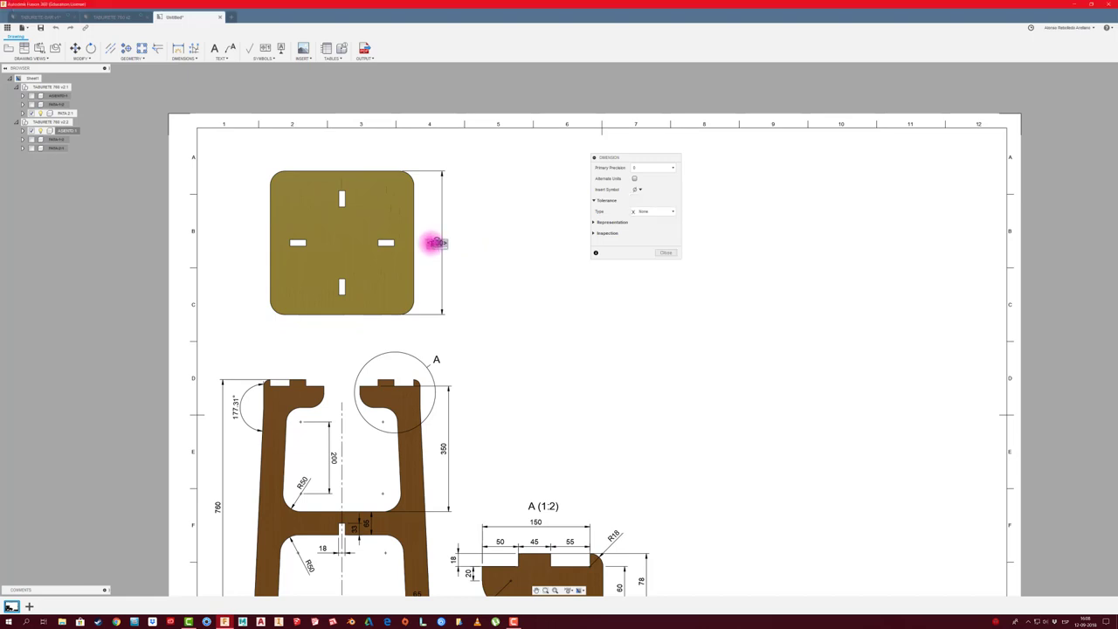
left_click(640, 190)
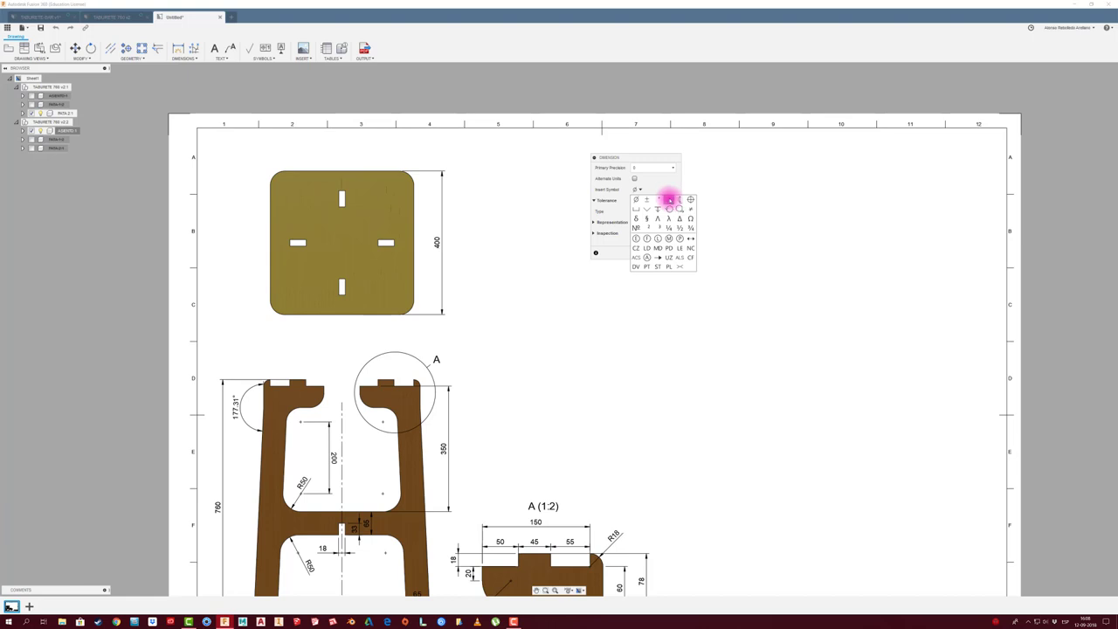
left_click(668, 199)
left_click(664, 252)
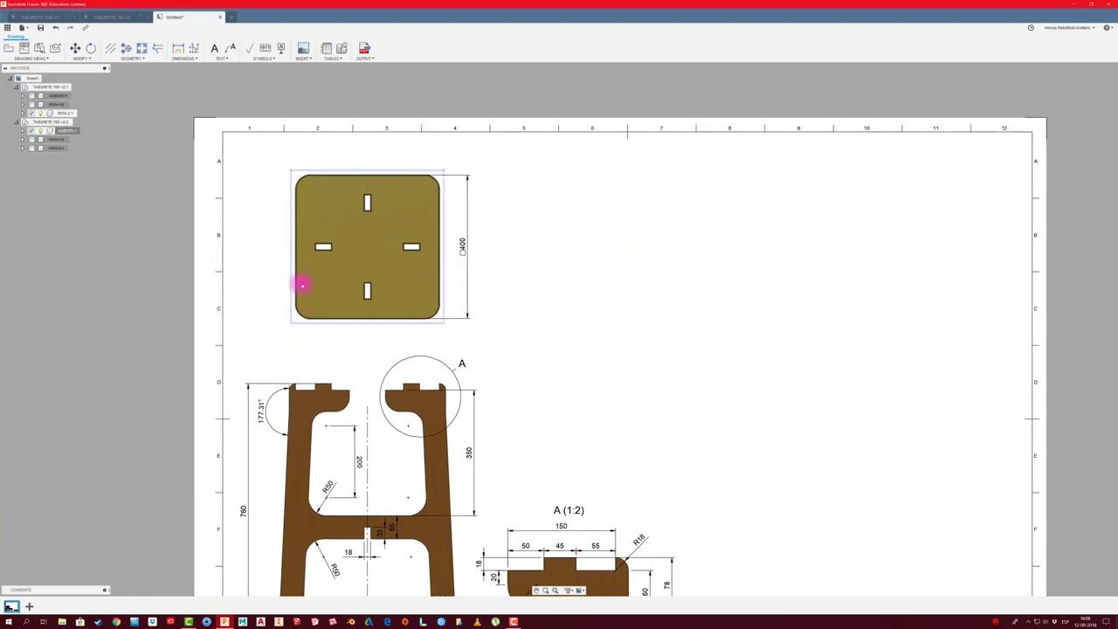
- Draw horizontal and vertical centerlines between opposite slot edges of the seat
scroll(315, 204, "up", 1)
left_click(175, 47)
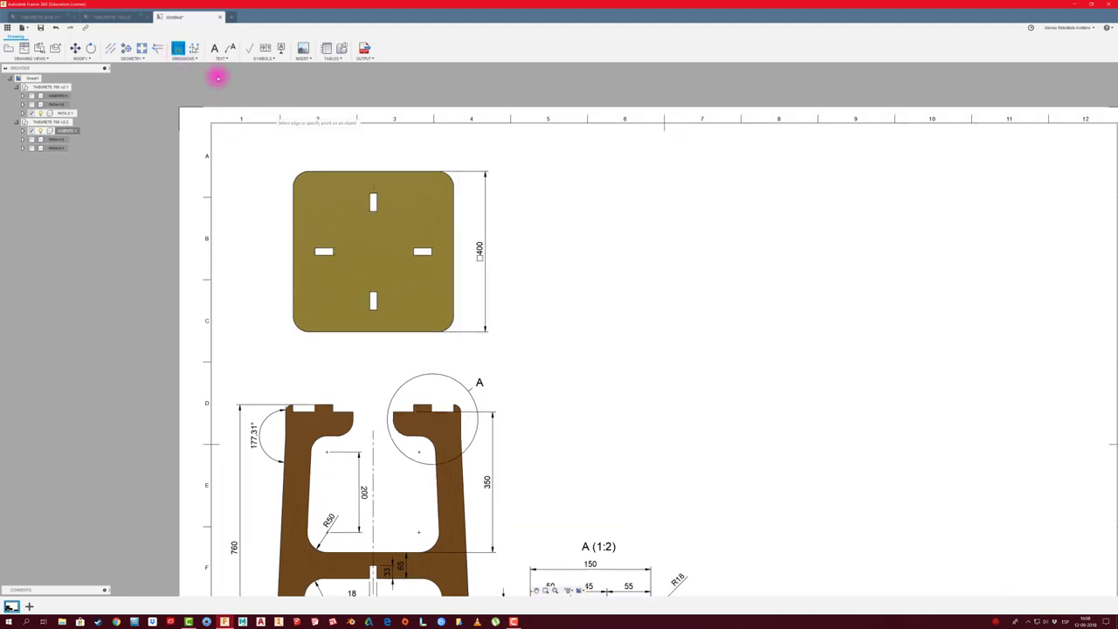
left_click(111, 48)
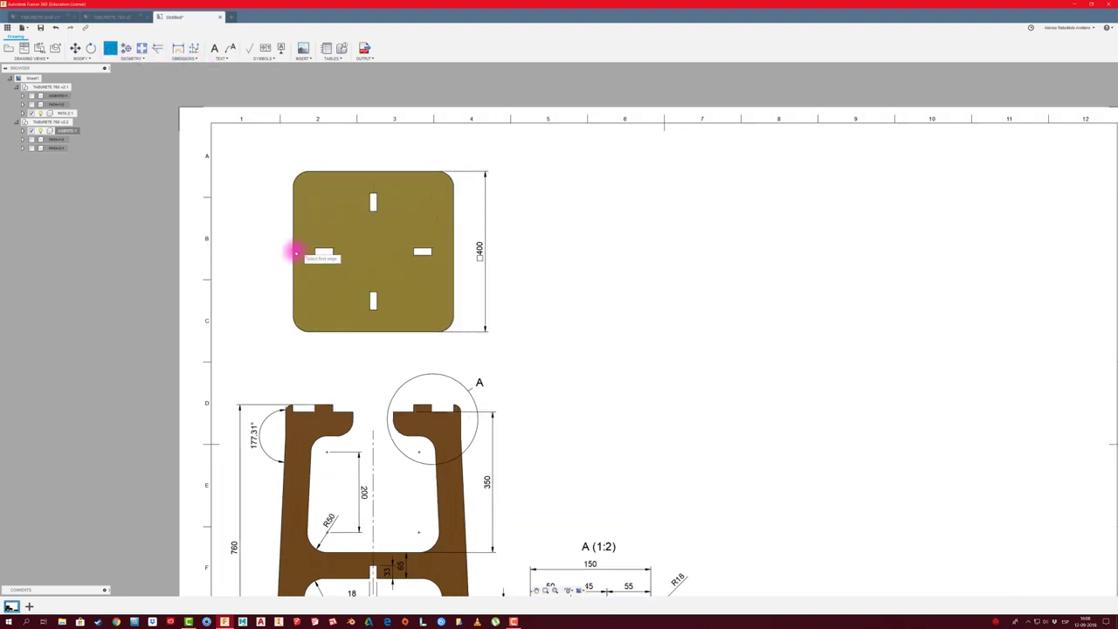
left_click(293, 254)
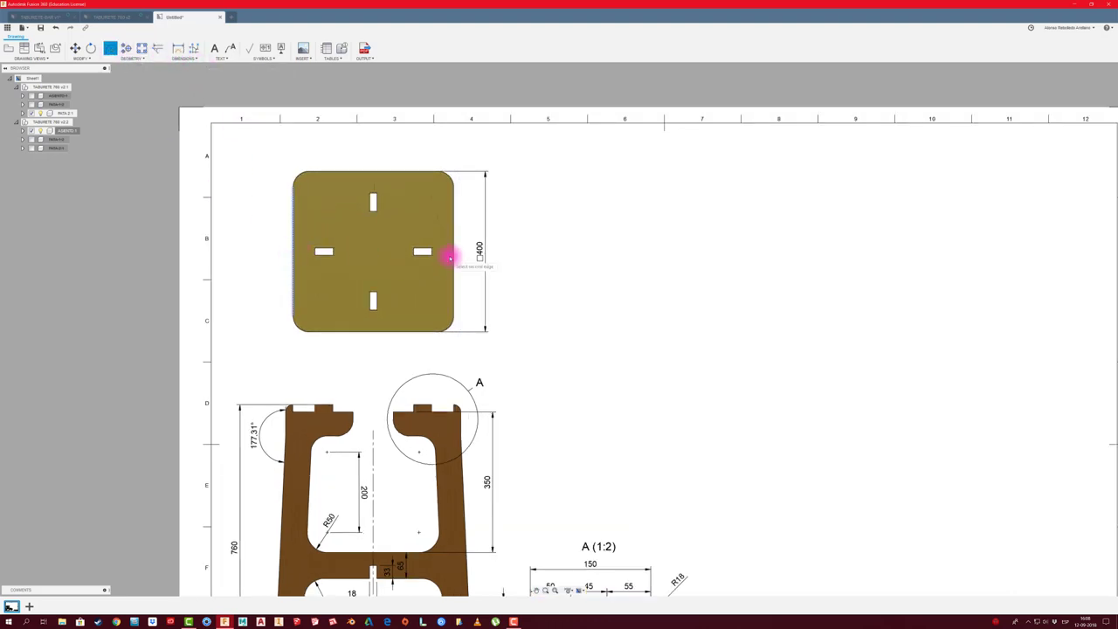
left_click(385, 174)
left_click(398, 331)
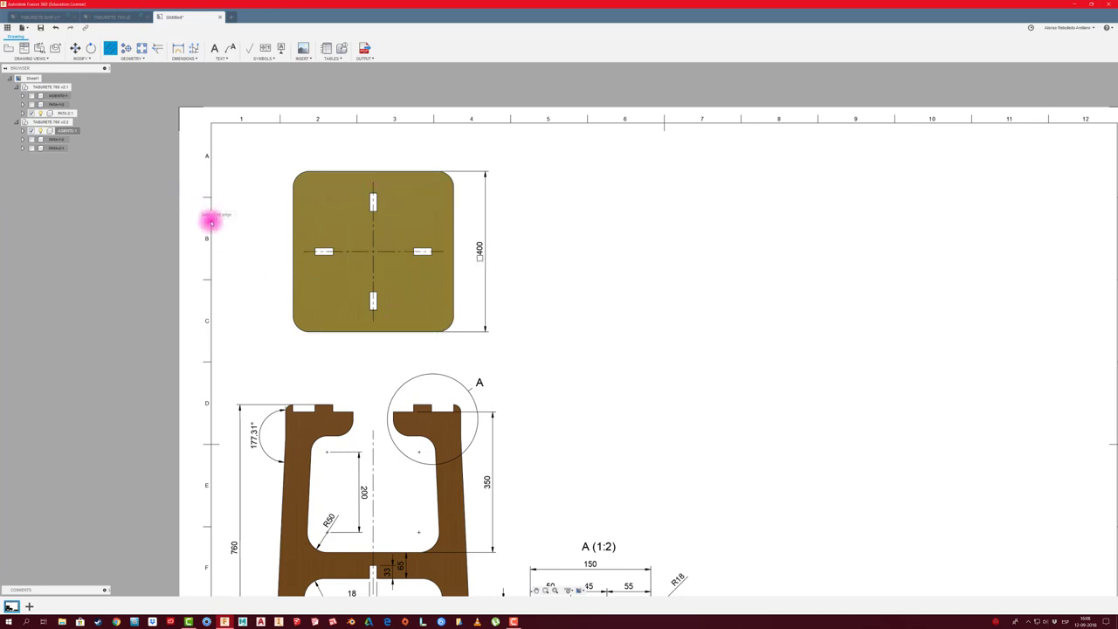
- Extend both centerlines' ends beyond the seat outline
scroll(303, 253, "up", 2)
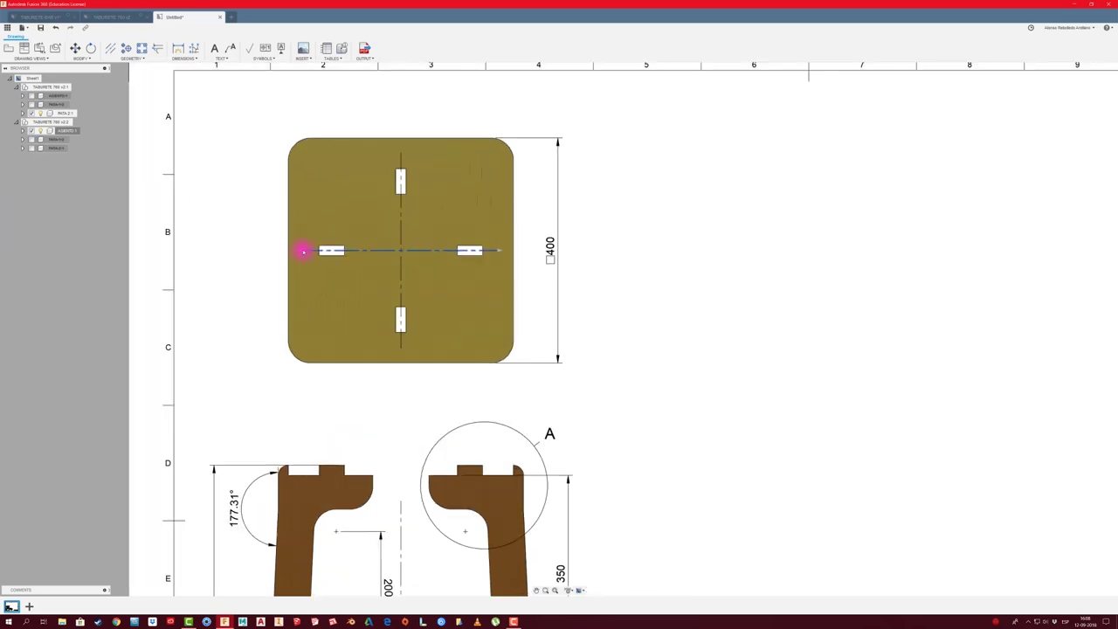
left_click_drag(302, 251, 270, 250)
left_click_drag(501, 251, 526, 251)
left_click(402, 207)
left_click_drag(402, 153, 401, 116)
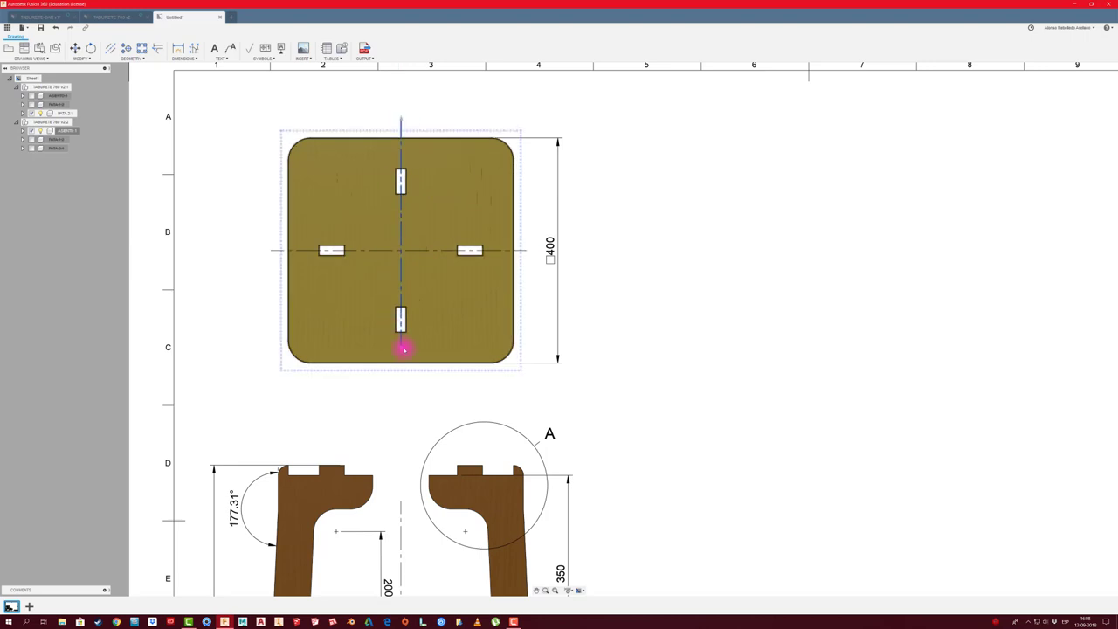
left_click_drag(401, 349, 401, 378)
- Dimension the left slot's 18 width and 45 length
left_click(177, 47)
scroll(300, 264, "up", 1)
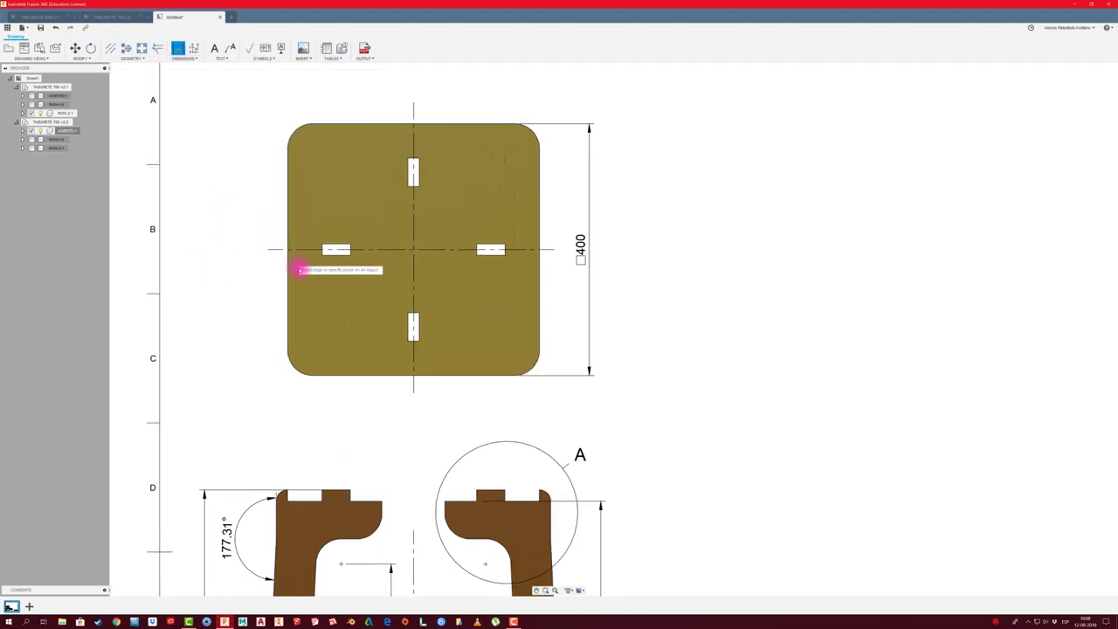
scroll(299, 265, "up", 1)
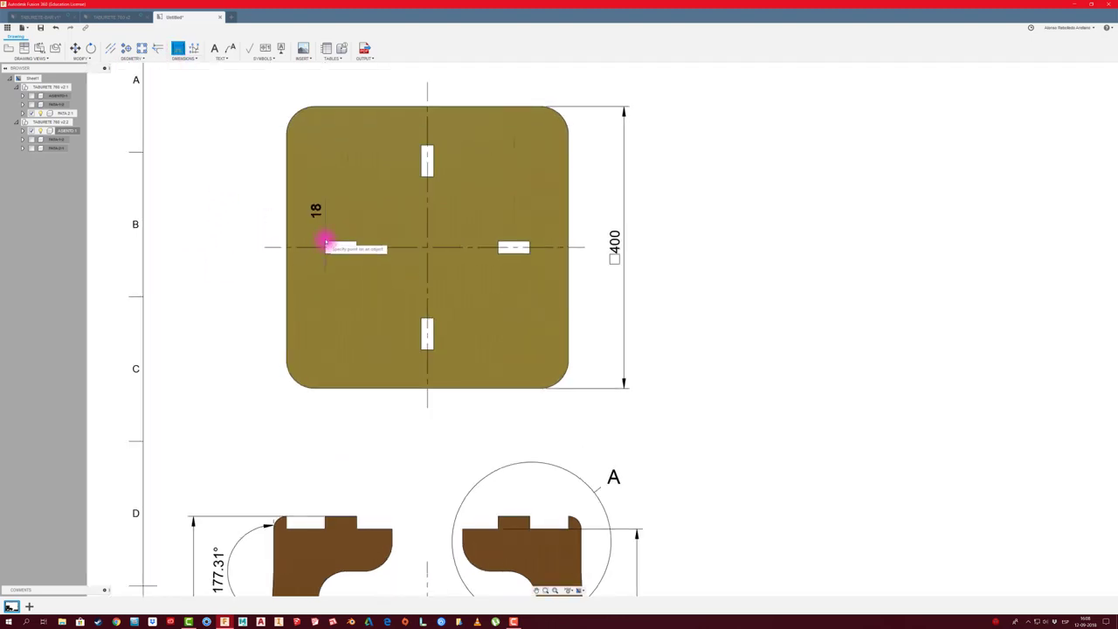
left_click(242, 232)
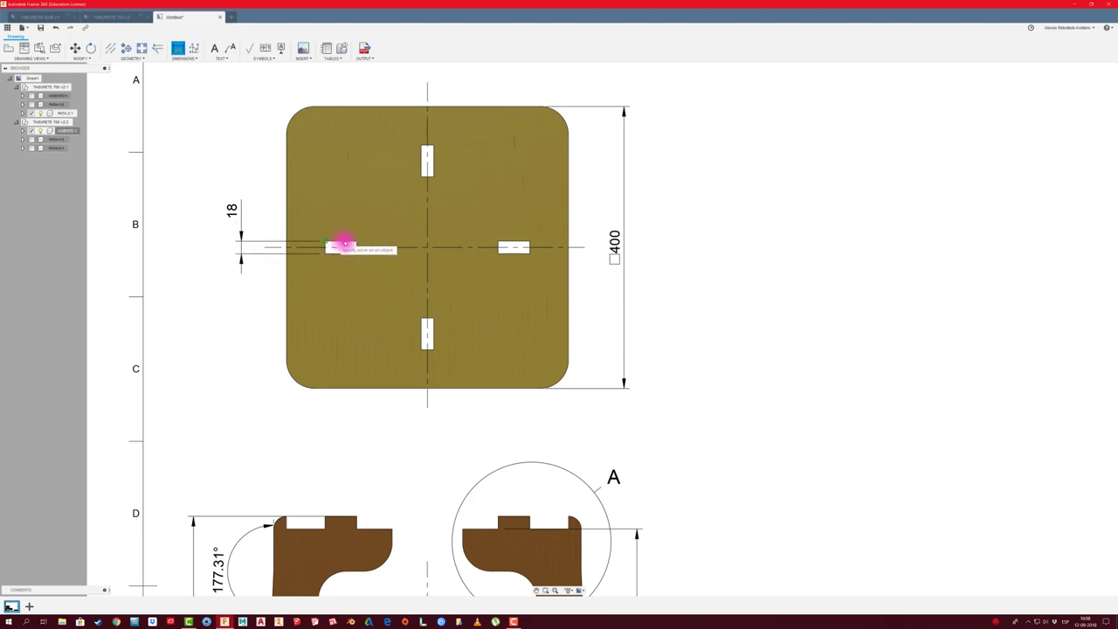
left_click(345, 244)
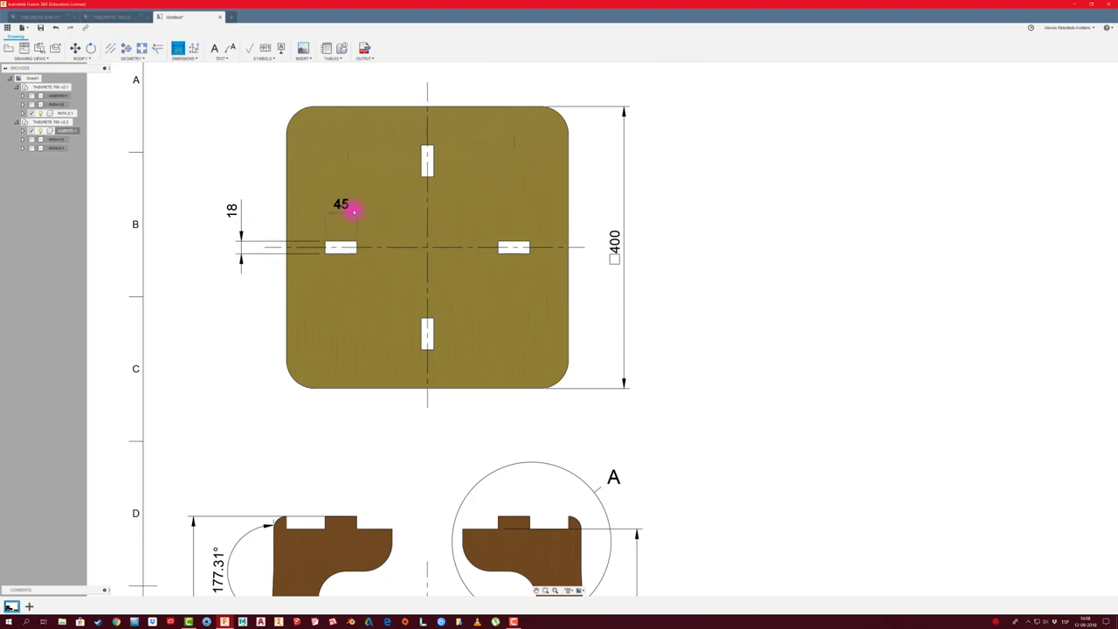
left_click(354, 211)
scroll(344, 265, "down", 3)
scroll(347, 252, "up", 2)
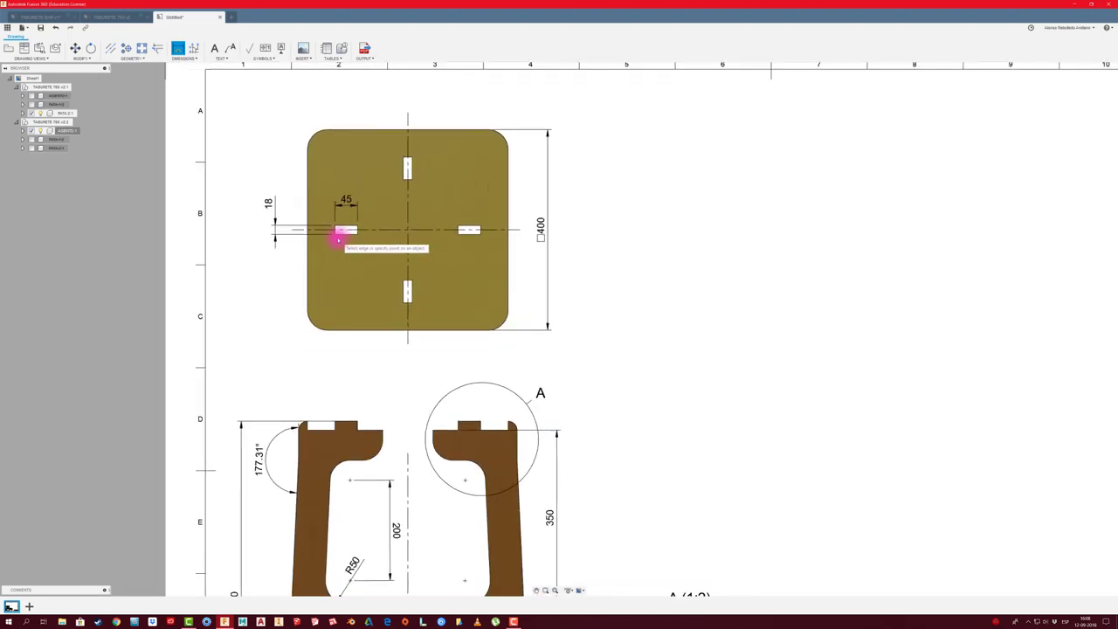
scroll(338, 239, "up", 1)
- Add the 55 offset from the seat's left edge to the slot, placed below the seat
left_click(332, 232)
left_click(299, 251)
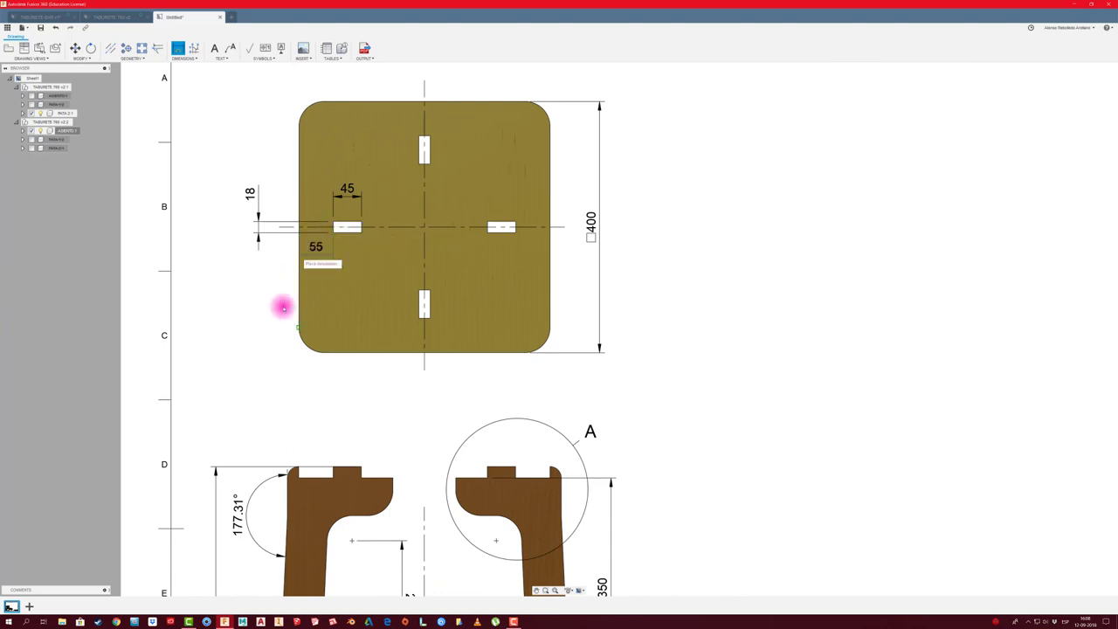
left_click(300, 377)
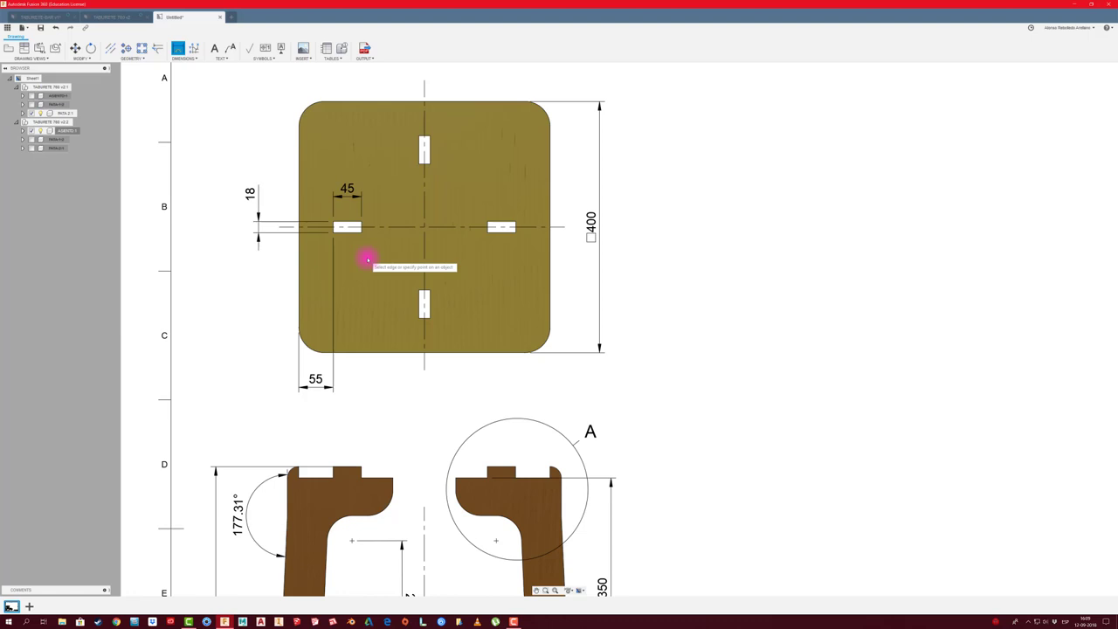
scroll(356, 251, "down", 1)
scroll(357, 252, "down", 2)
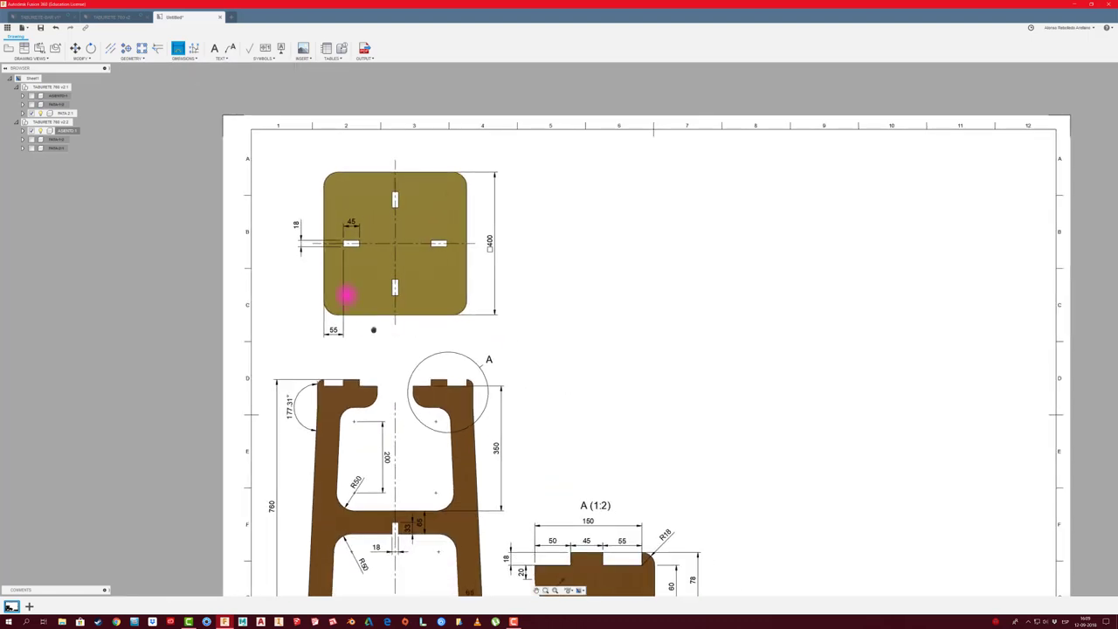
middle_click_drag(347, 296, 349, 274)
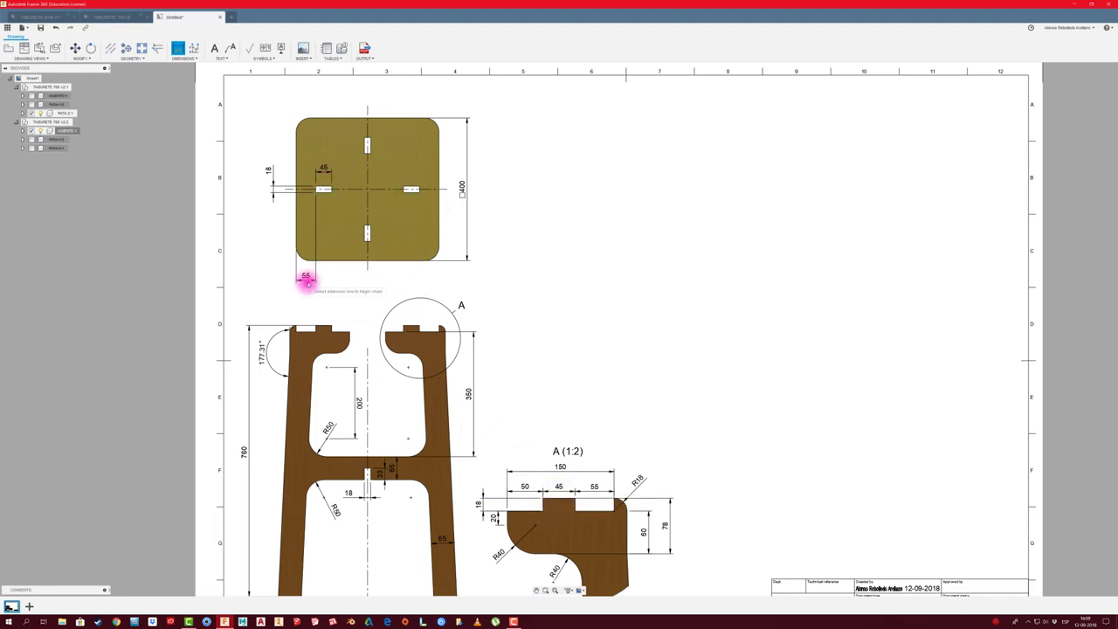
scroll(486, 374, "down", 2)
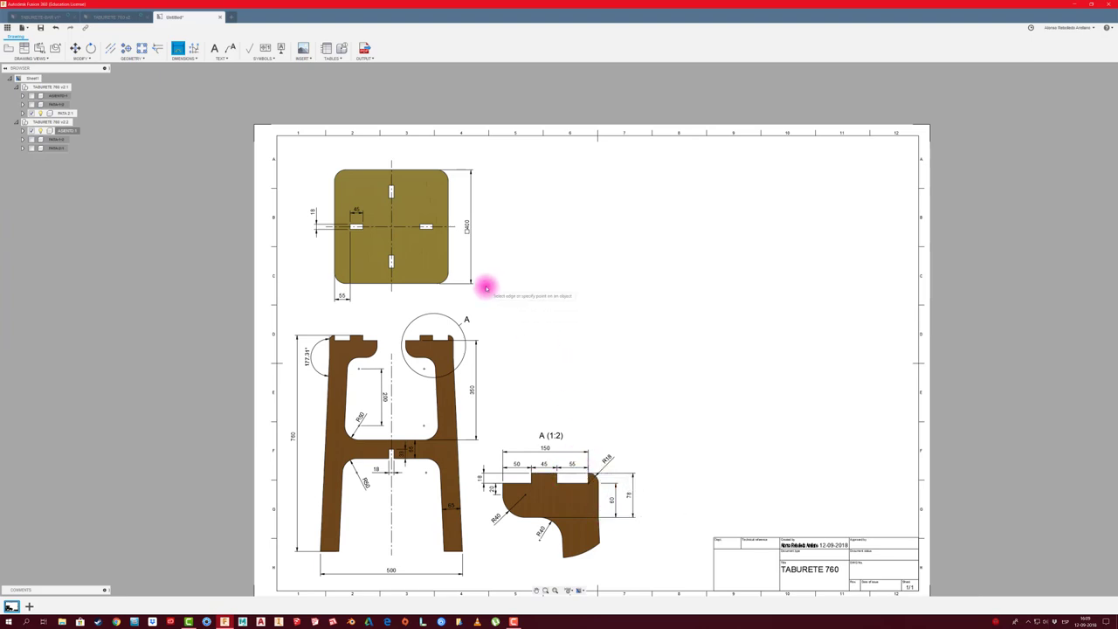
middle_click_drag(516, 322, 499, 287)
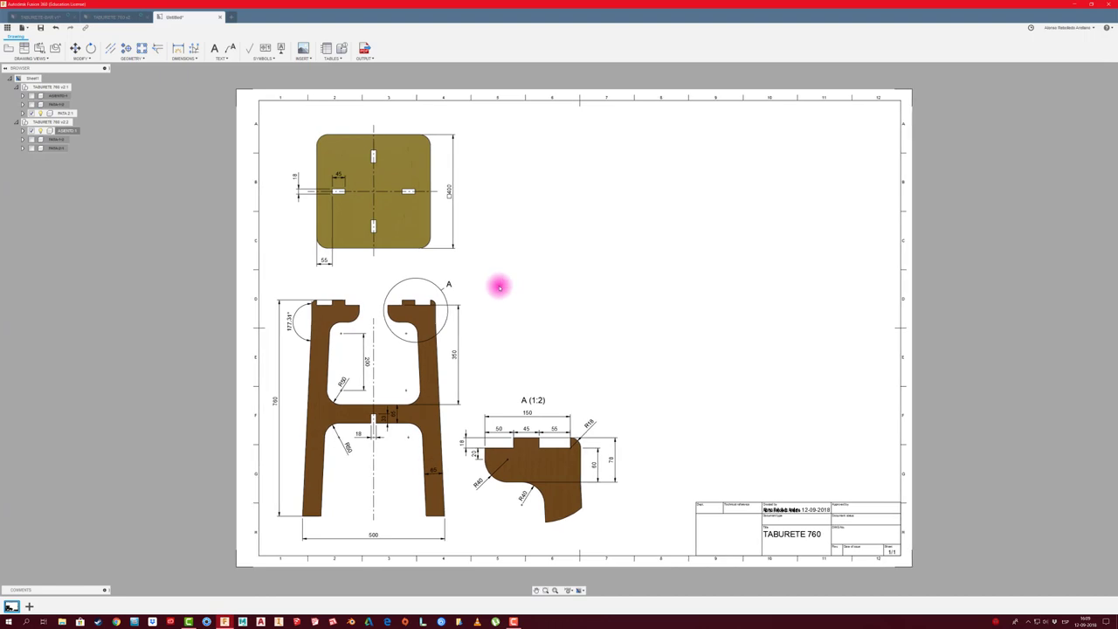
mouse_move(566, 319)
middle_mouse_down()
mouse_move(529, 331)
mouse_move(562, 317)
middle_mouse_up()
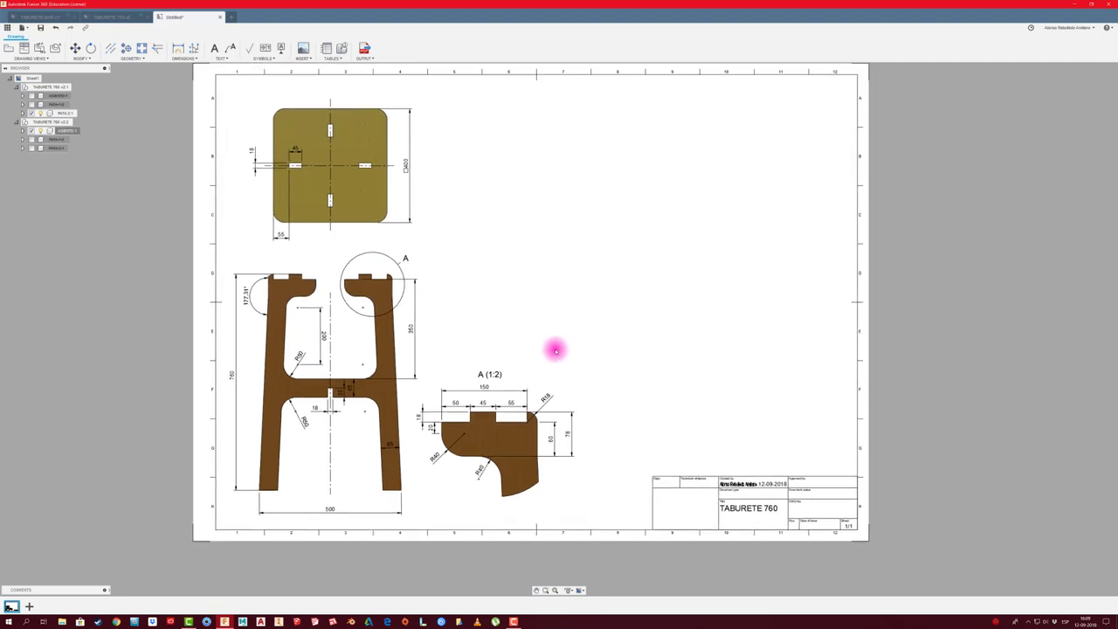
- Change the drawing sheet size to A1
left_click(580, 590)
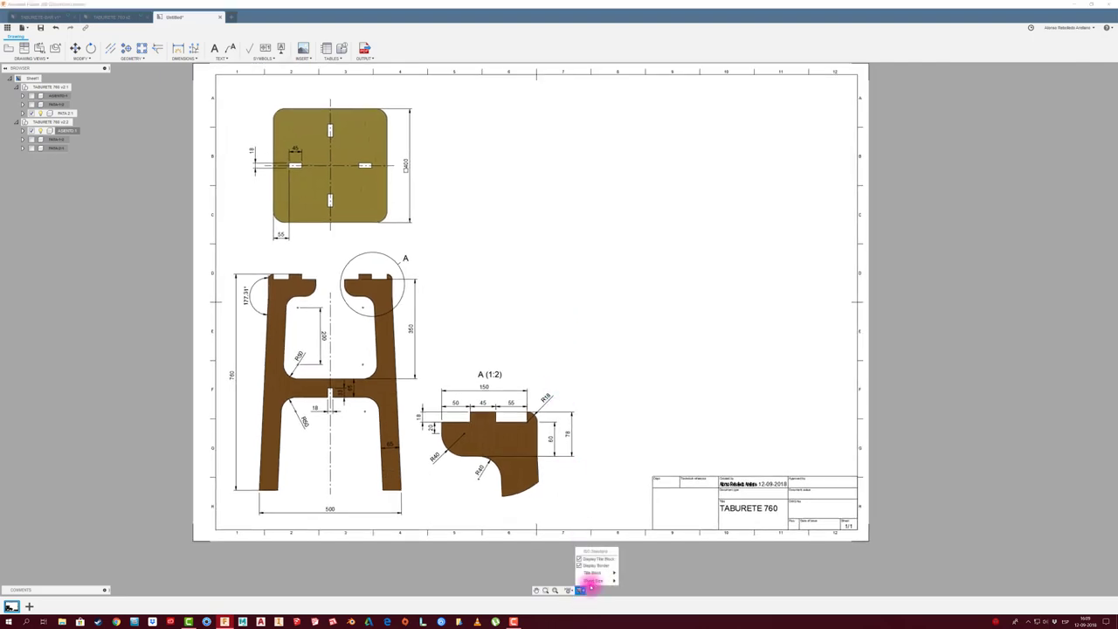
left_click(602, 584)
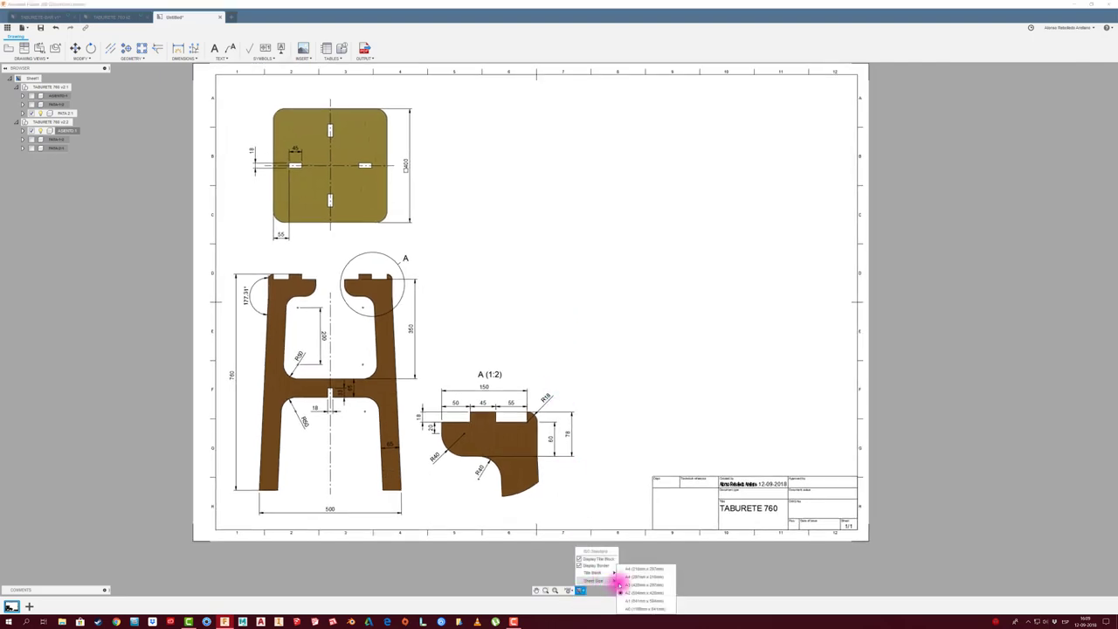
left_click(663, 601)
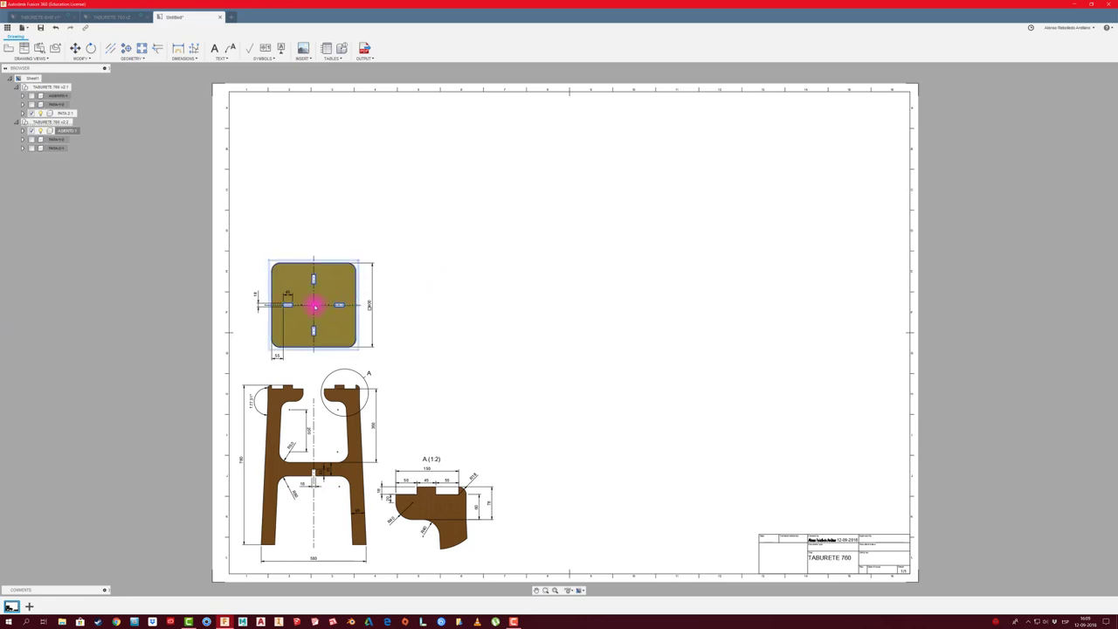
- Move the top view to the sheet top and place the front view below it
left_click_drag(315, 305, 313, 176)
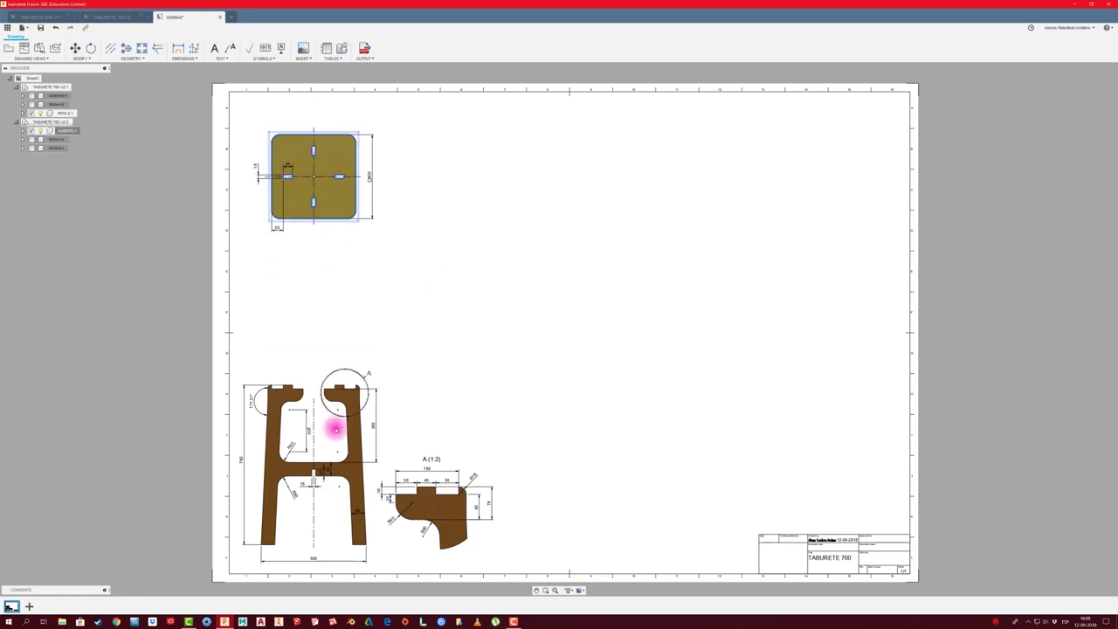
left_click(372, 444)
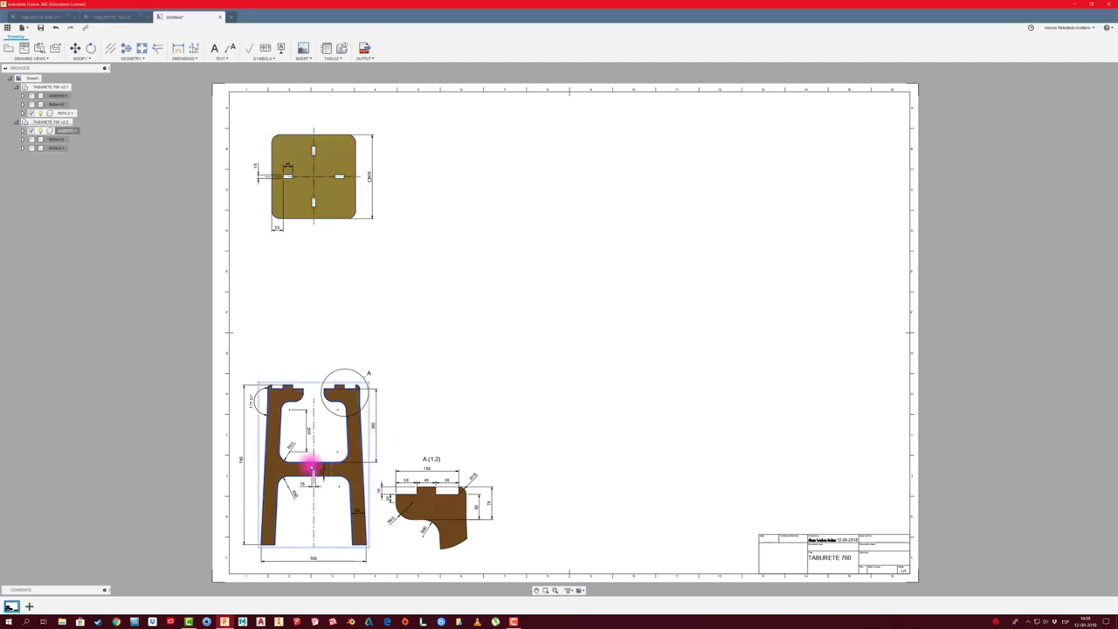
left_click_drag(314, 467, 318, 360)
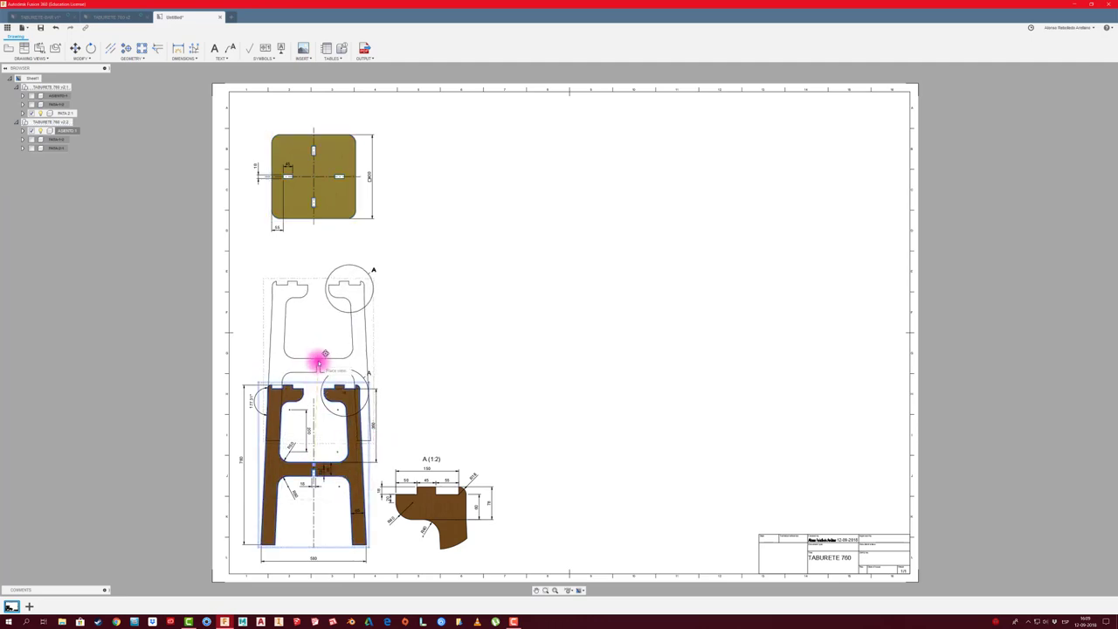
left_click(319, 358)
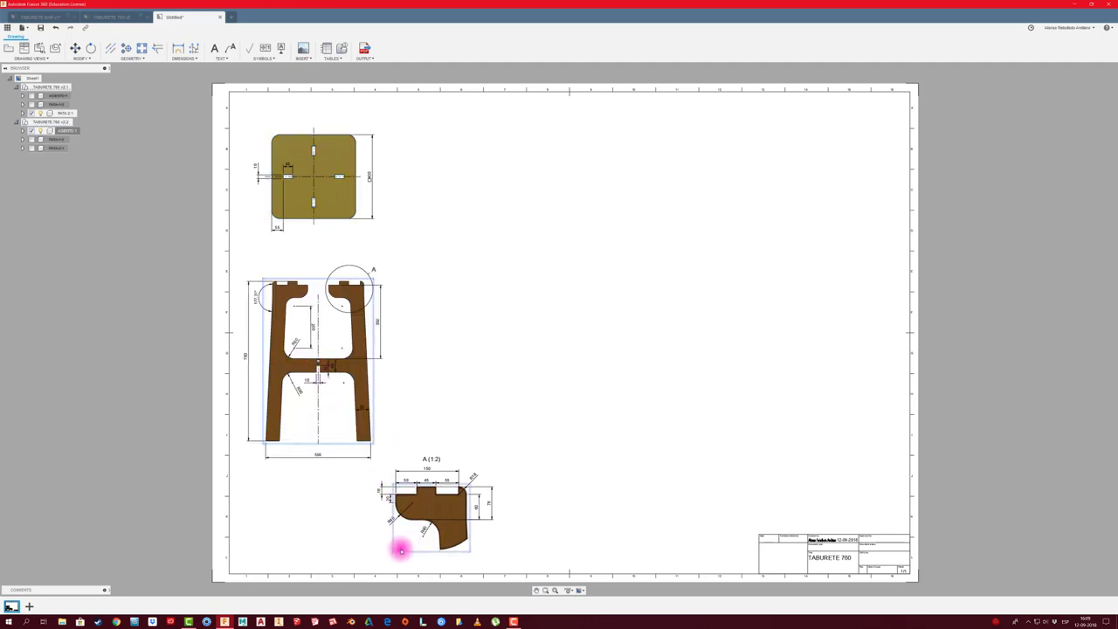
- Move detail view A beside the leg's front view
left_click(428, 524)
left_click(431, 521)
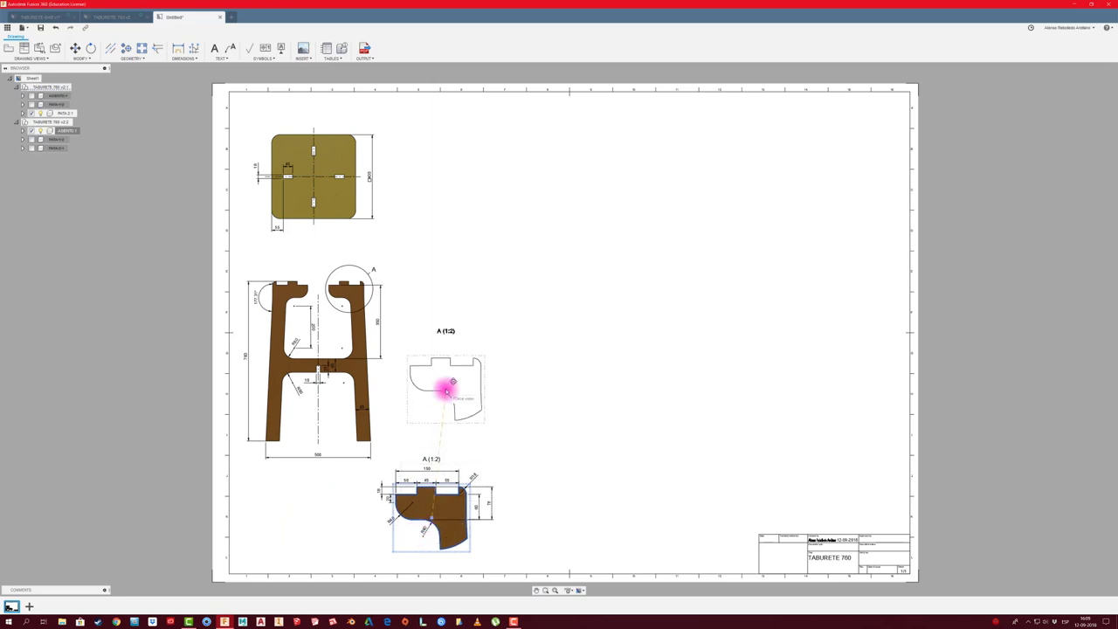
left_click(447, 389)
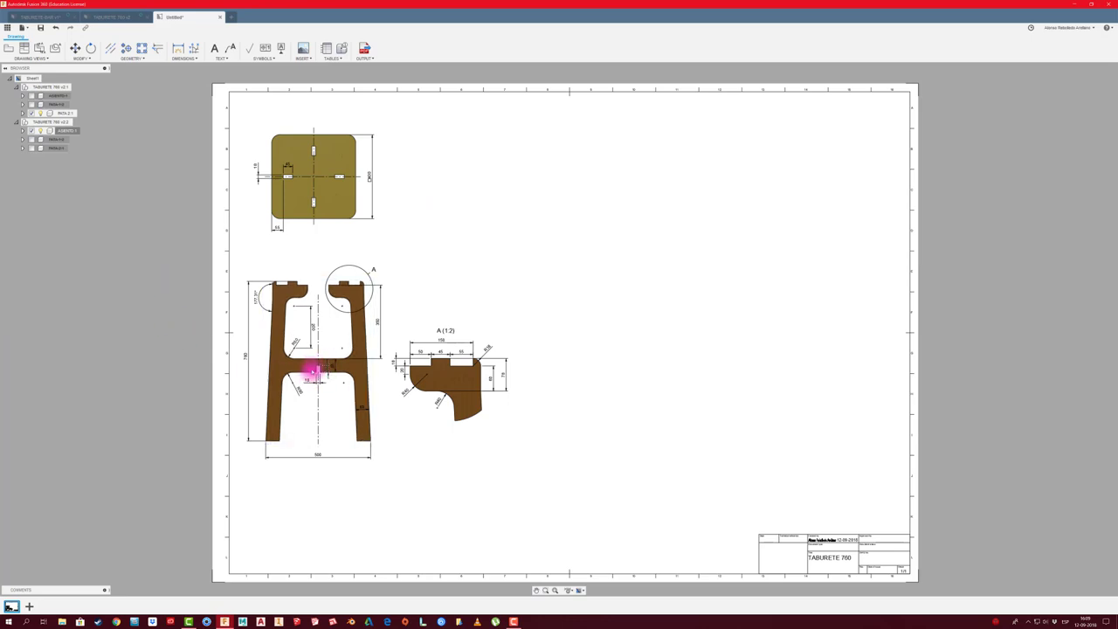
scroll(316, 374, "up", 3)
scroll(318, 358, "up", 2)
scroll(165, 312, "down", 3)
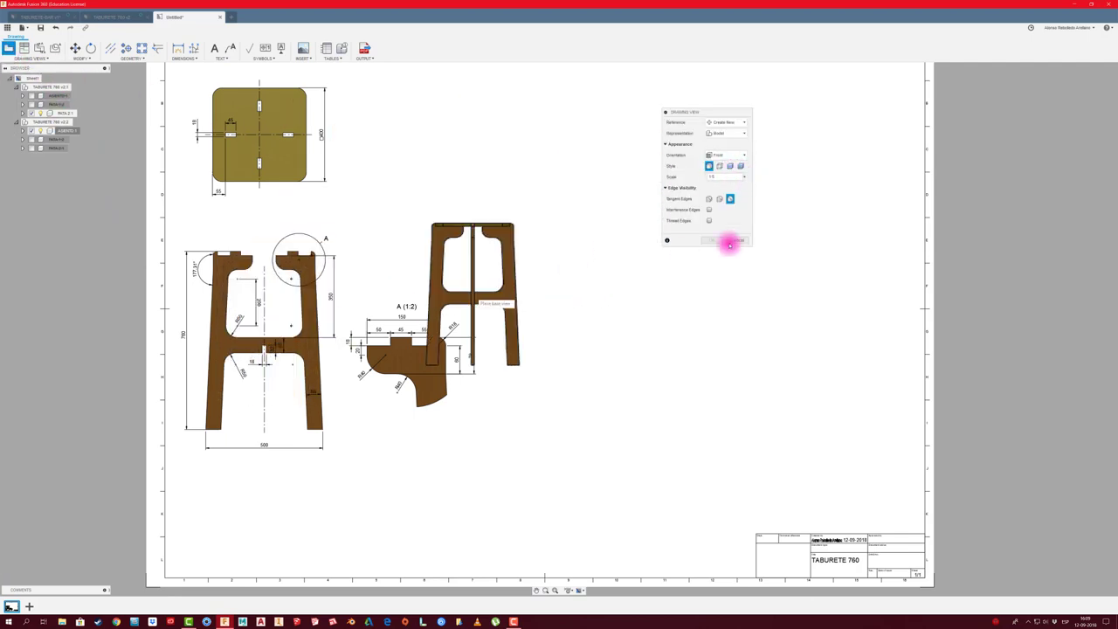
left_click(745, 177)
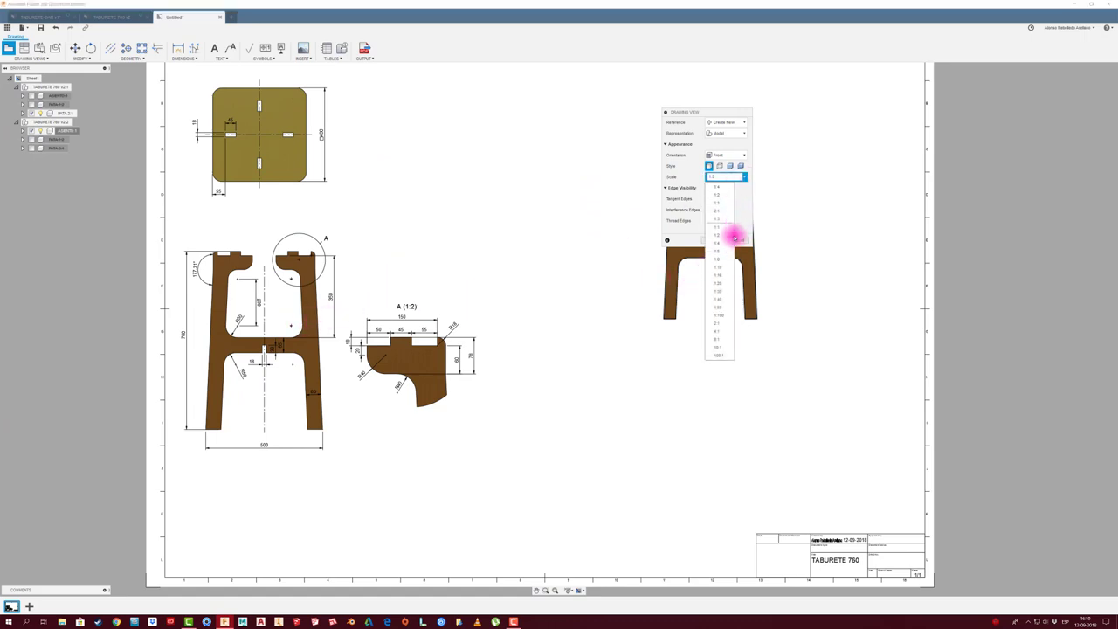
left_click(718, 186)
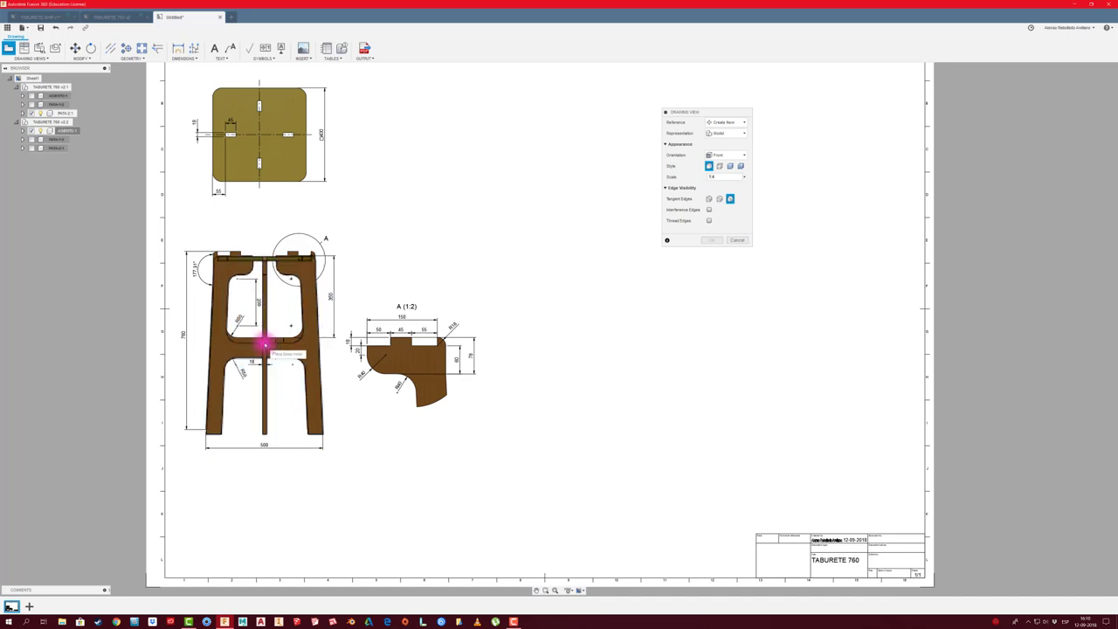
left_click(614, 354)
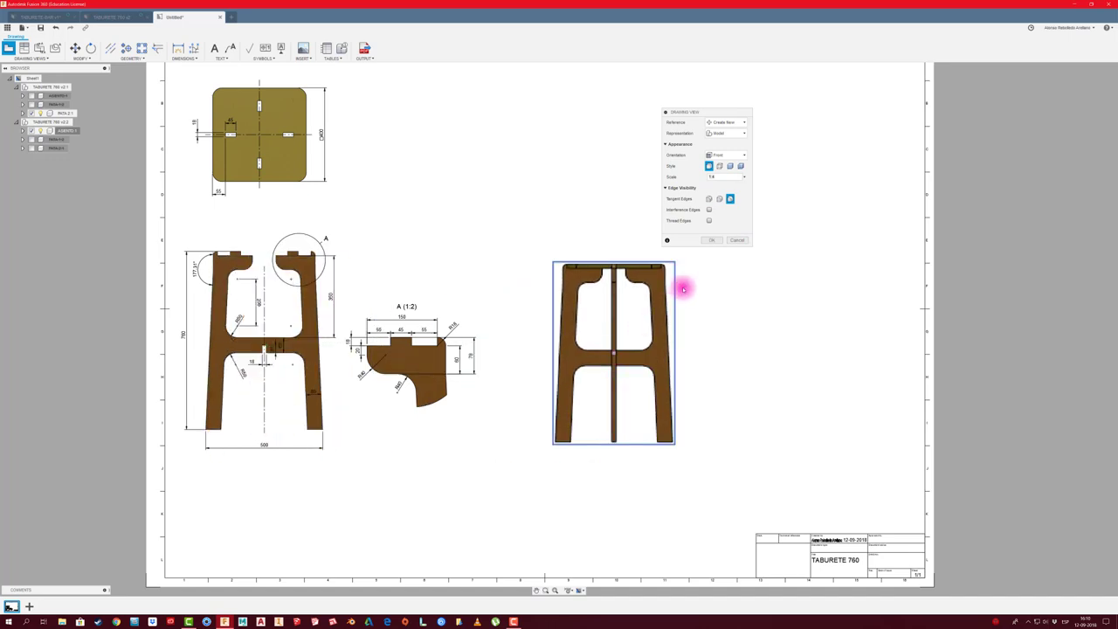
left_click(712, 240)
left_click(656, 258)
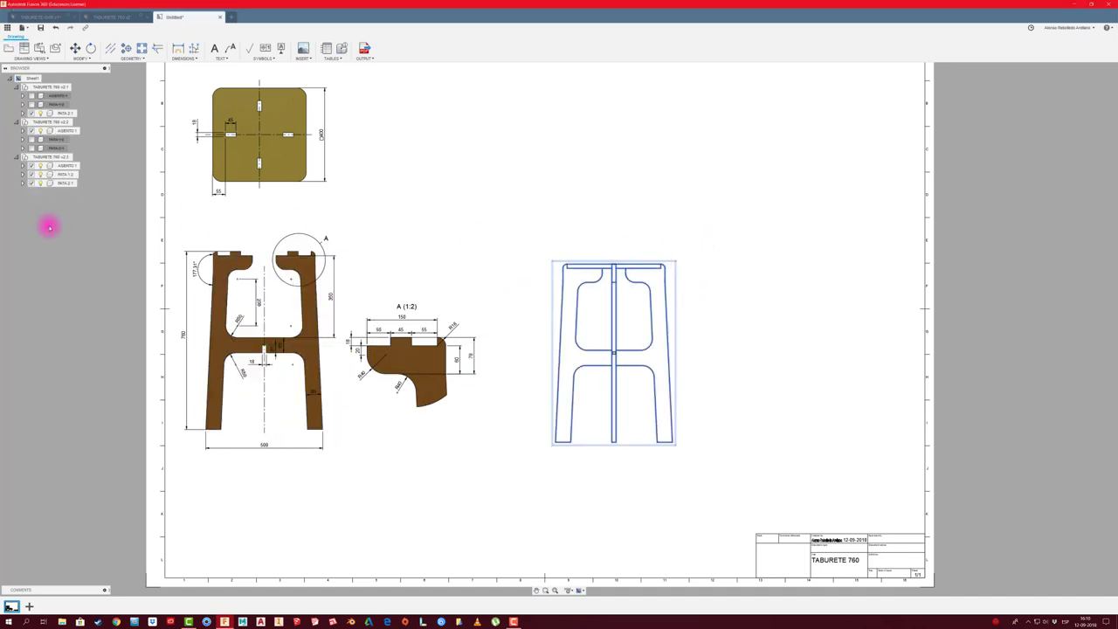
left_click(32, 166)
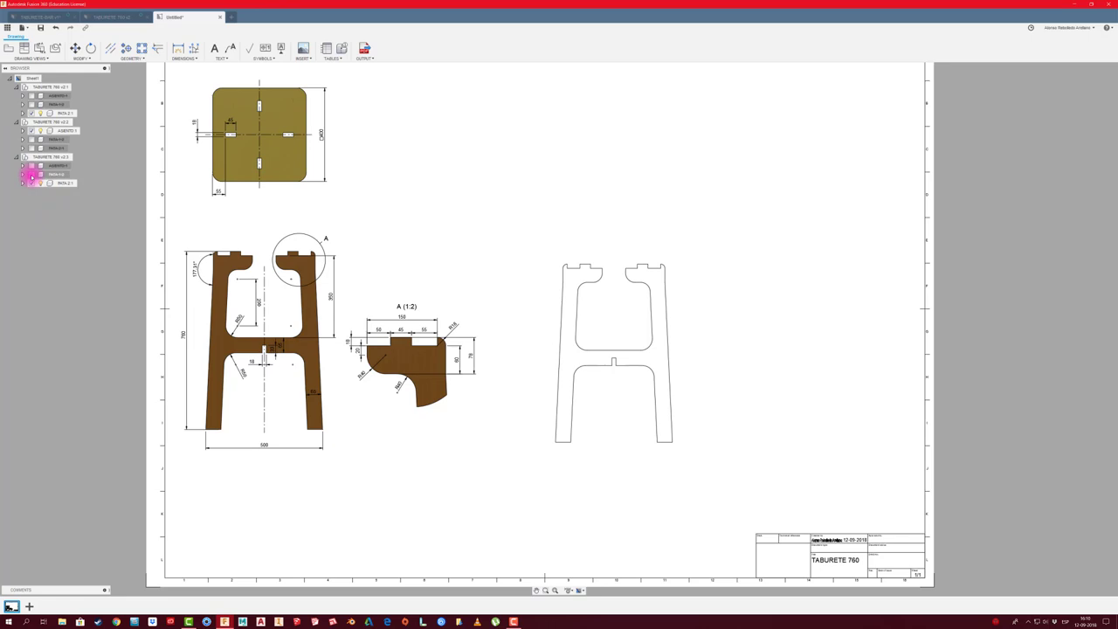
left_click(31, 174)
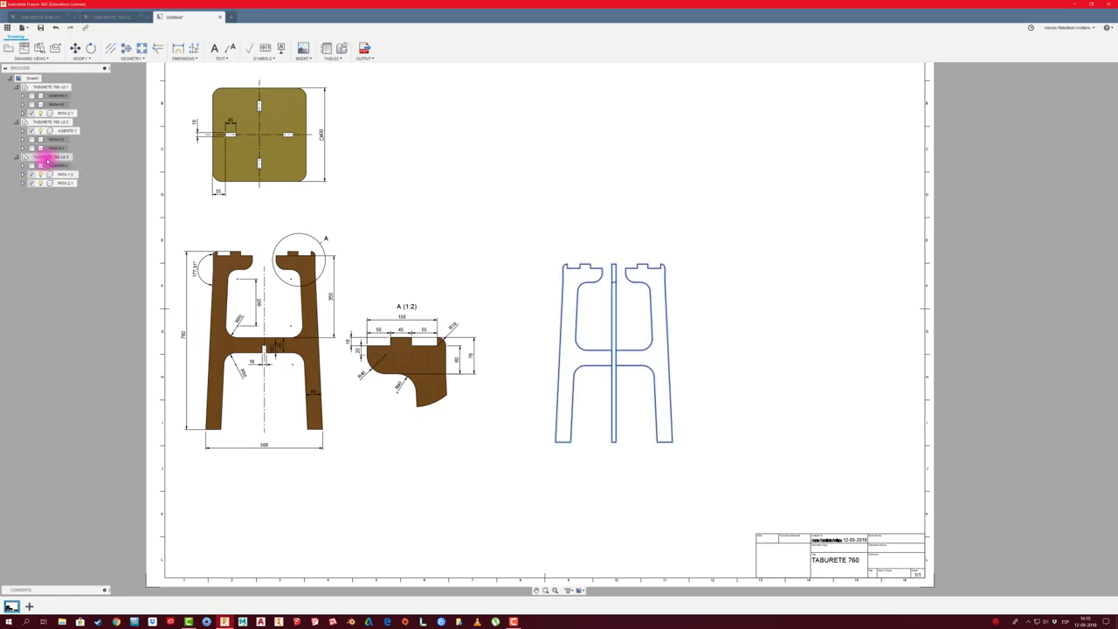
left_click(48, 157)
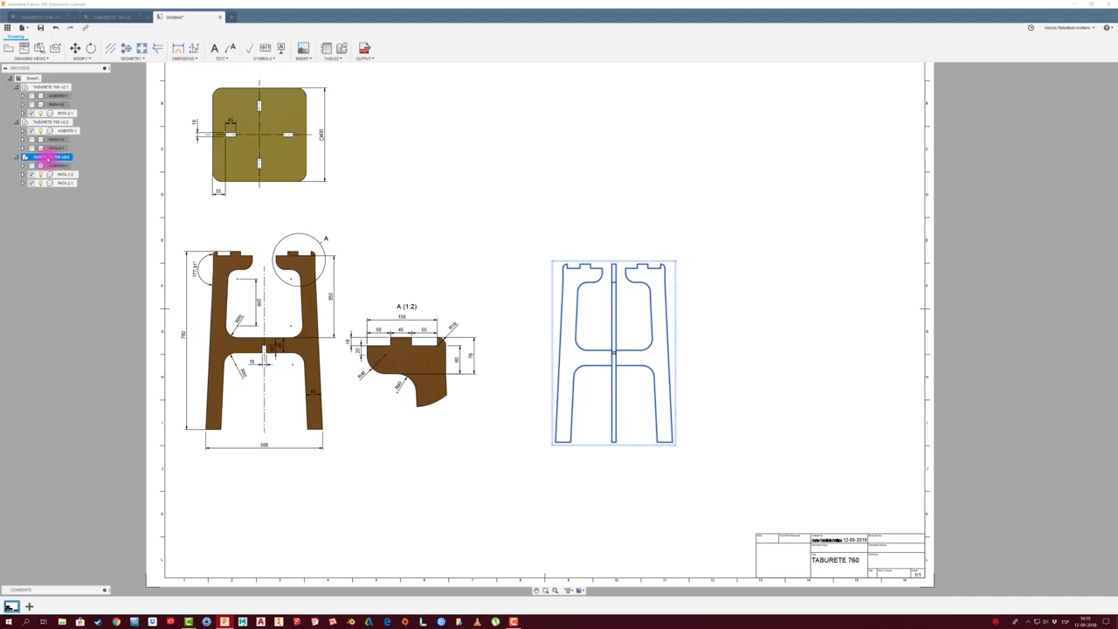
right_click(48, 158)
- Replace the stray view with a shaded Right view at 1:4 placed beside detail A
left_click(68, 191)
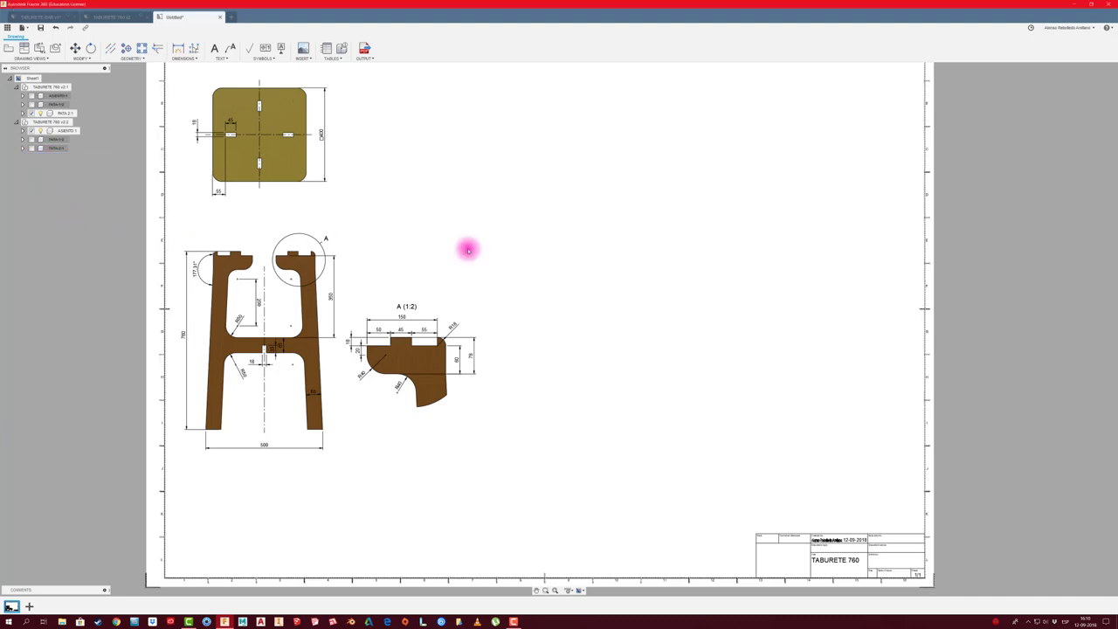
left_click(11, 49)
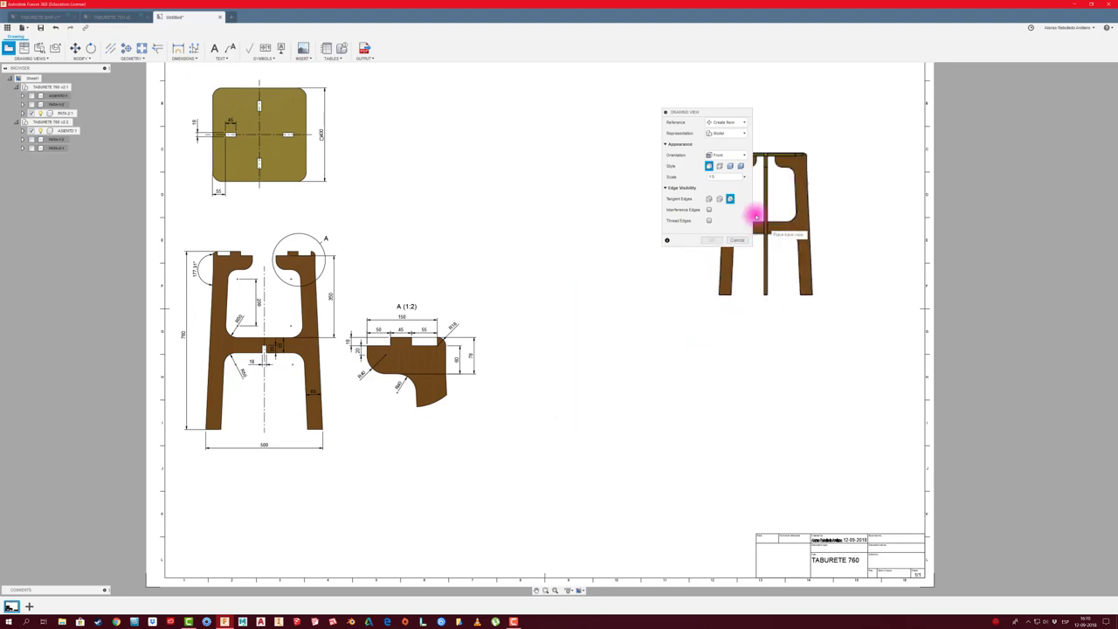
left_click(736, 155)
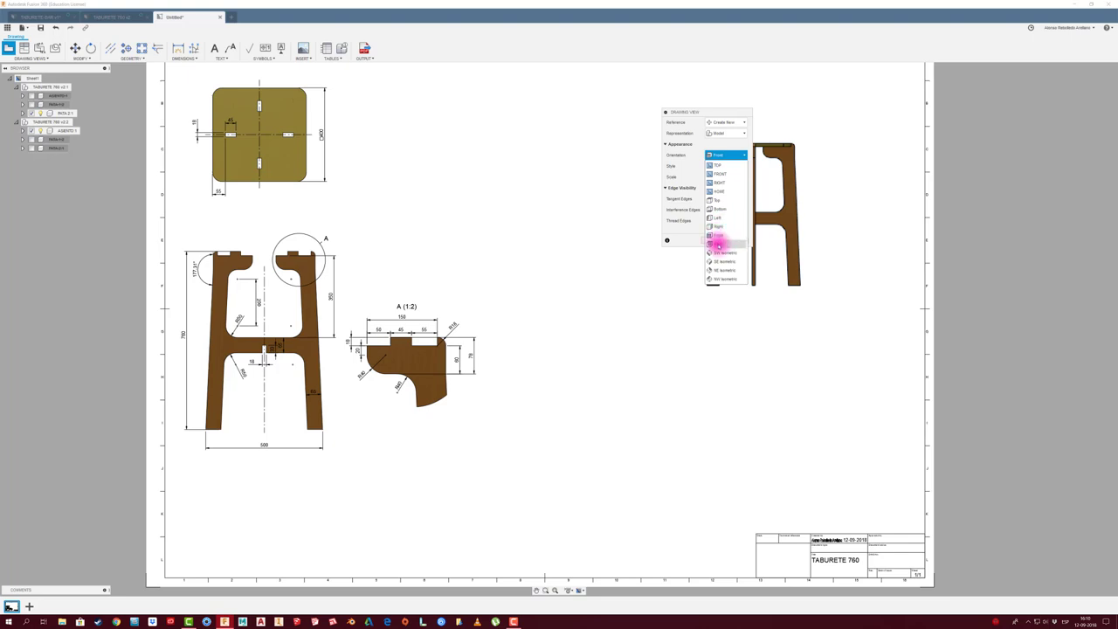
left_click(718, 230)
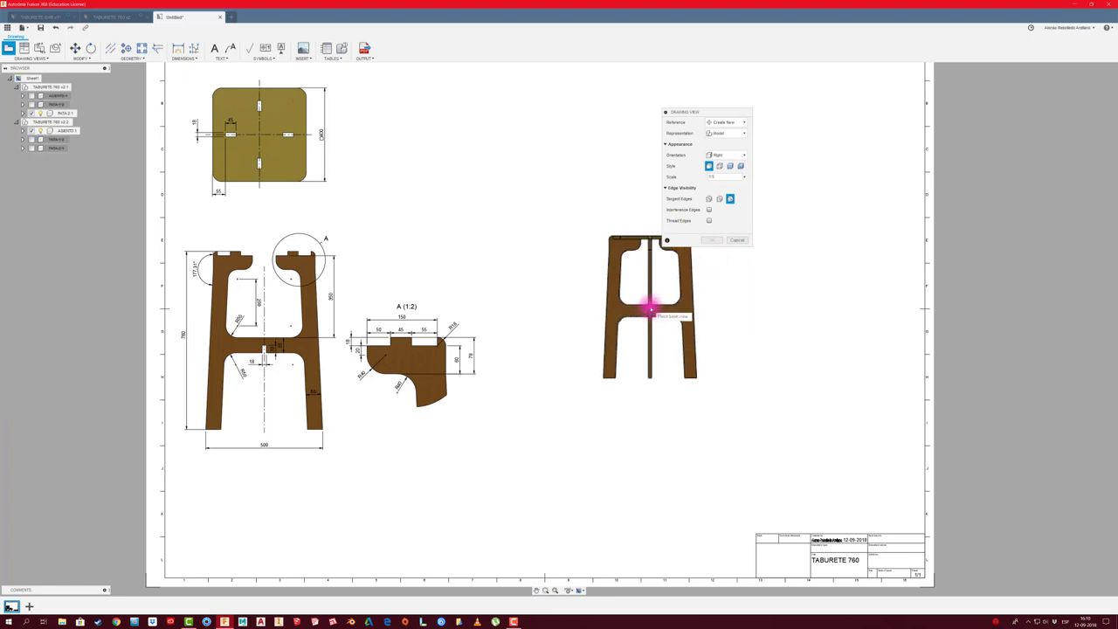
left_click(744, 177)
left_click(720, 190)
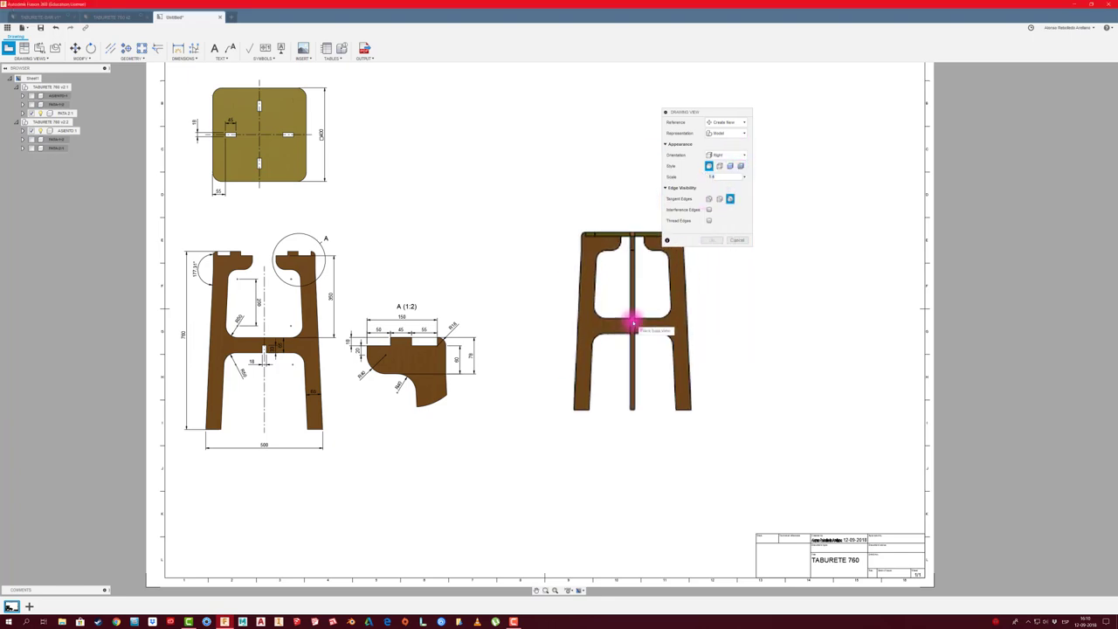
left_click(730, 165)
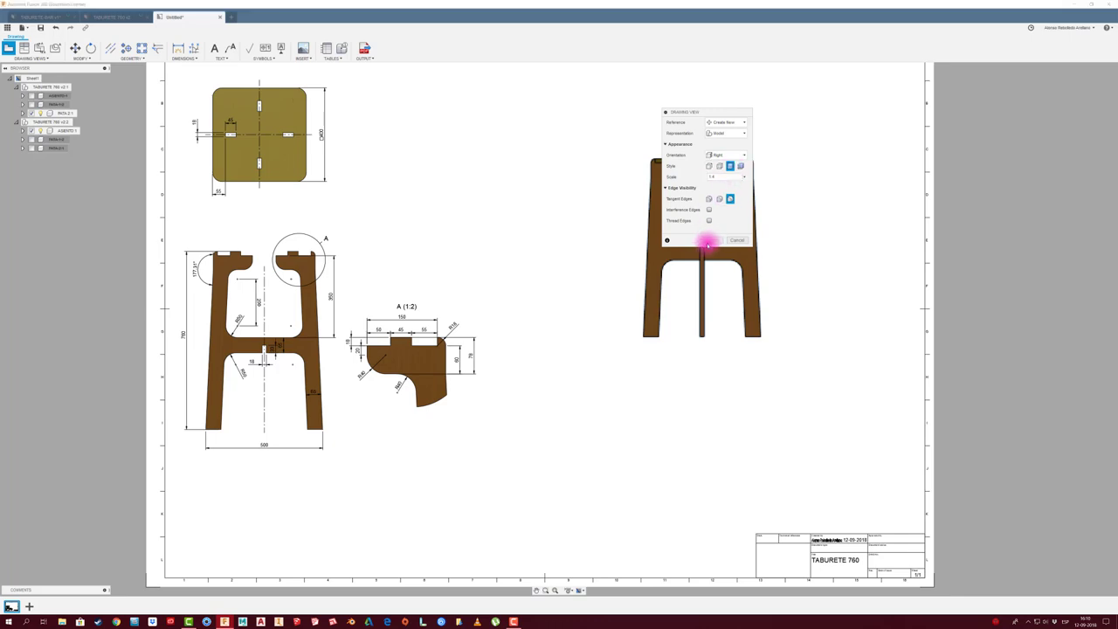
left_click(592, 326)
left_click(714, 239)
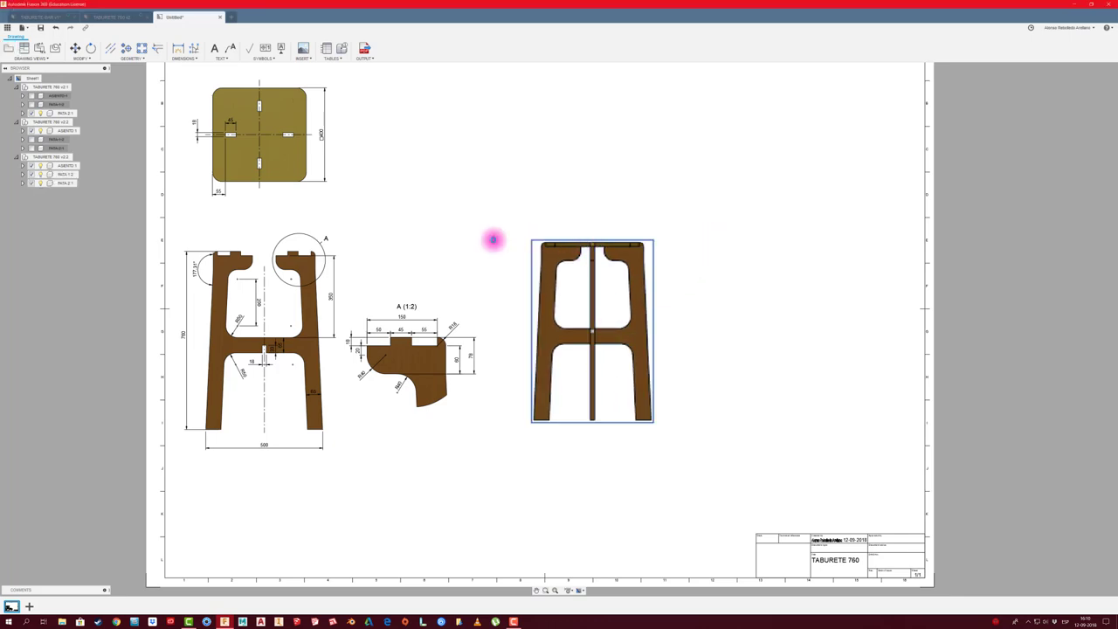
- Hide the seat ASIENTO:1 and the other leg in the right view, then bring up sheet options
left_click(32, 165)
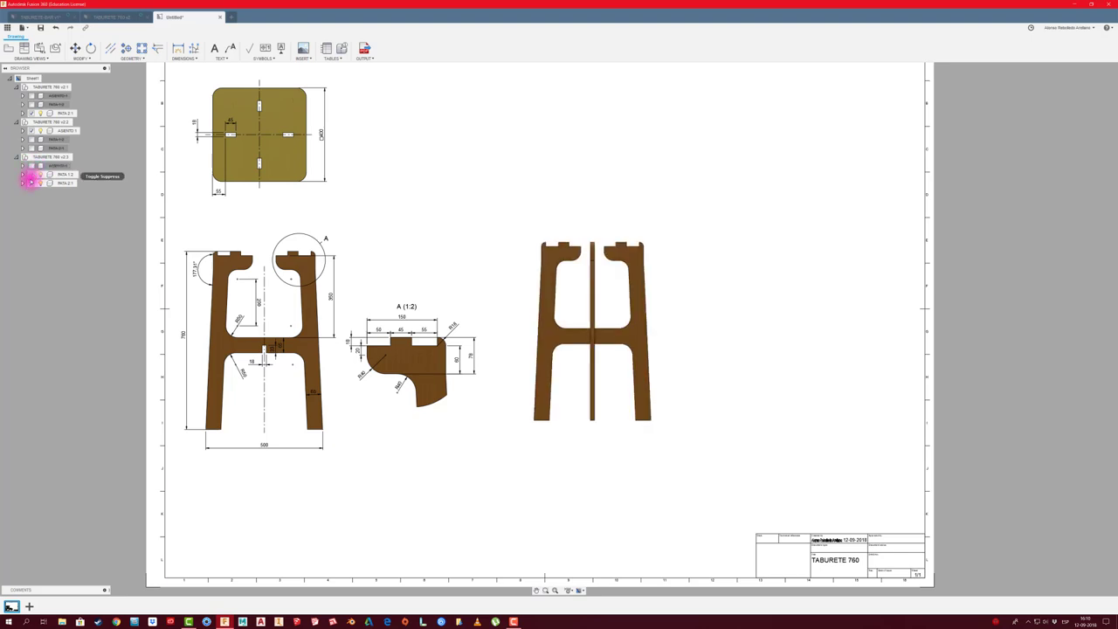
left_click(32, 183)
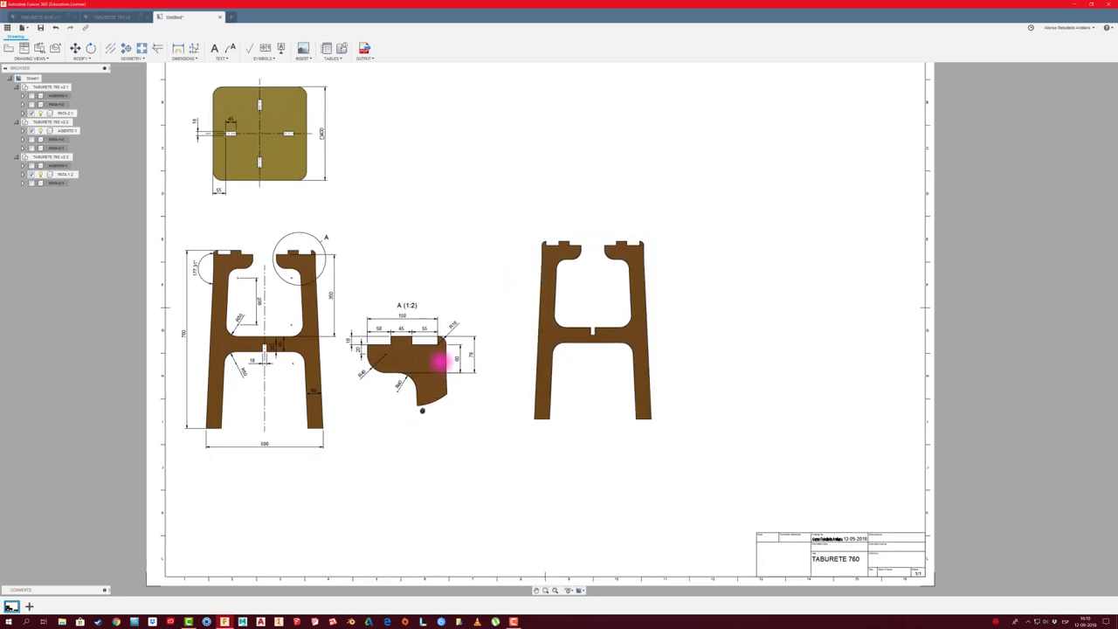
scroll(441, 376, "down", 2)
scroll(437, 390, "down", 2)
scroll(433, 384, "up", 1)
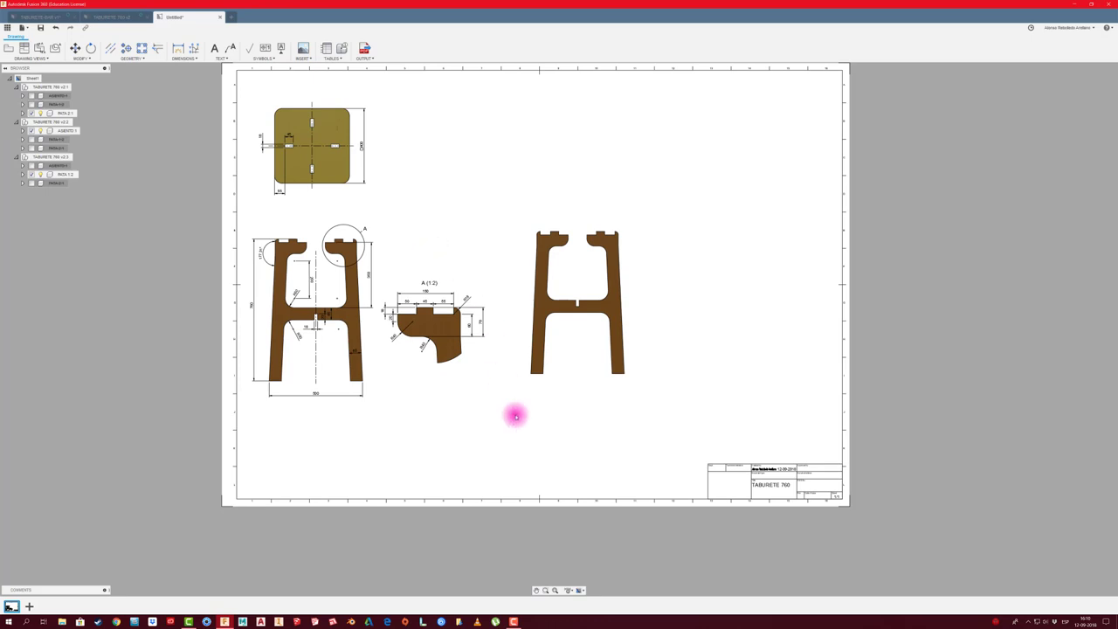
left_click(582, 591)
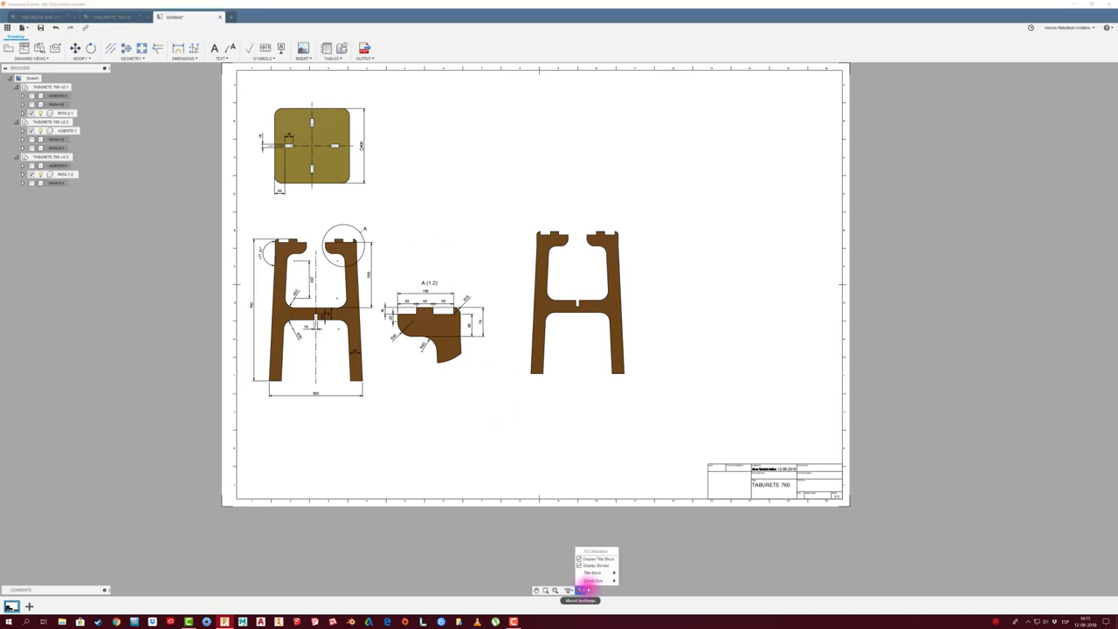
mouse_move(594, 580)
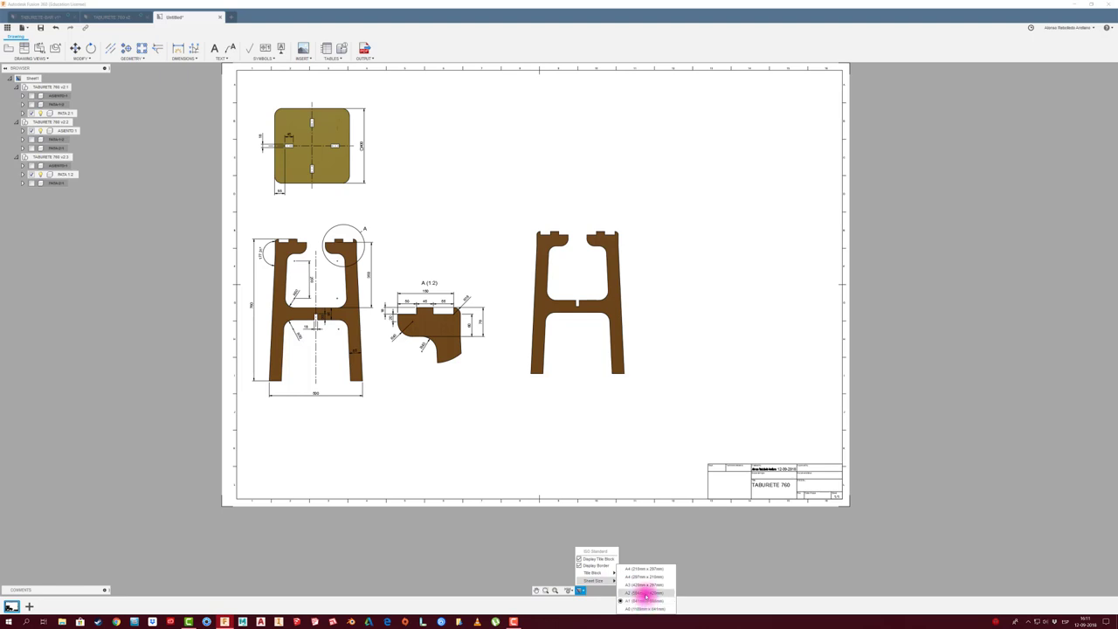
- Change the sheet to A2 and move the front view lower and detail A upper-left
left_click(644, 594)
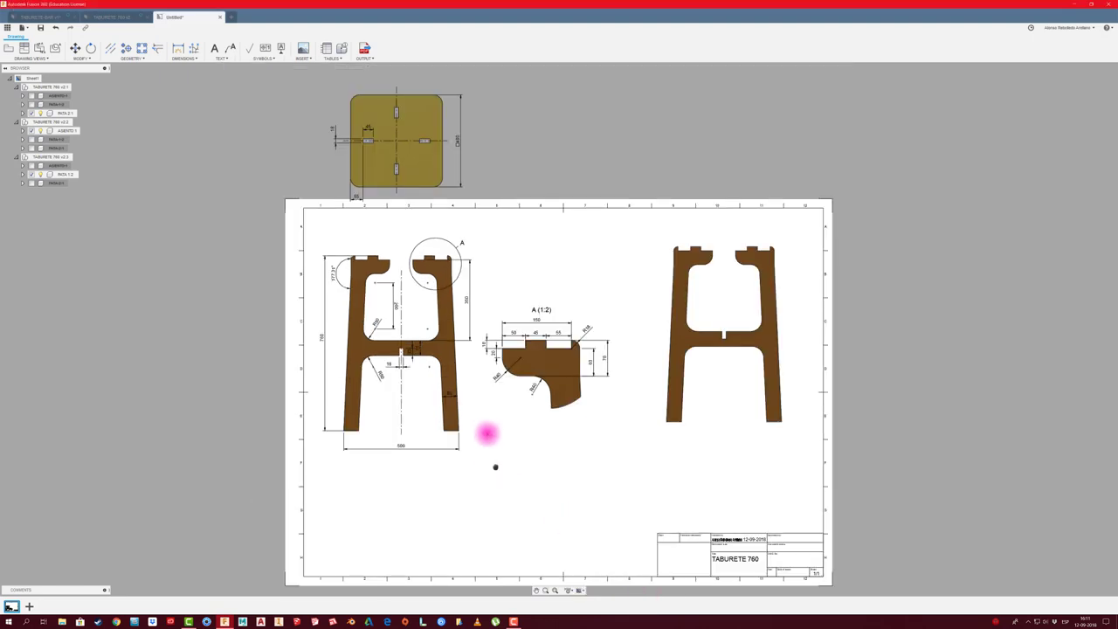
middle_click_drag(489, 431, 480, 412)
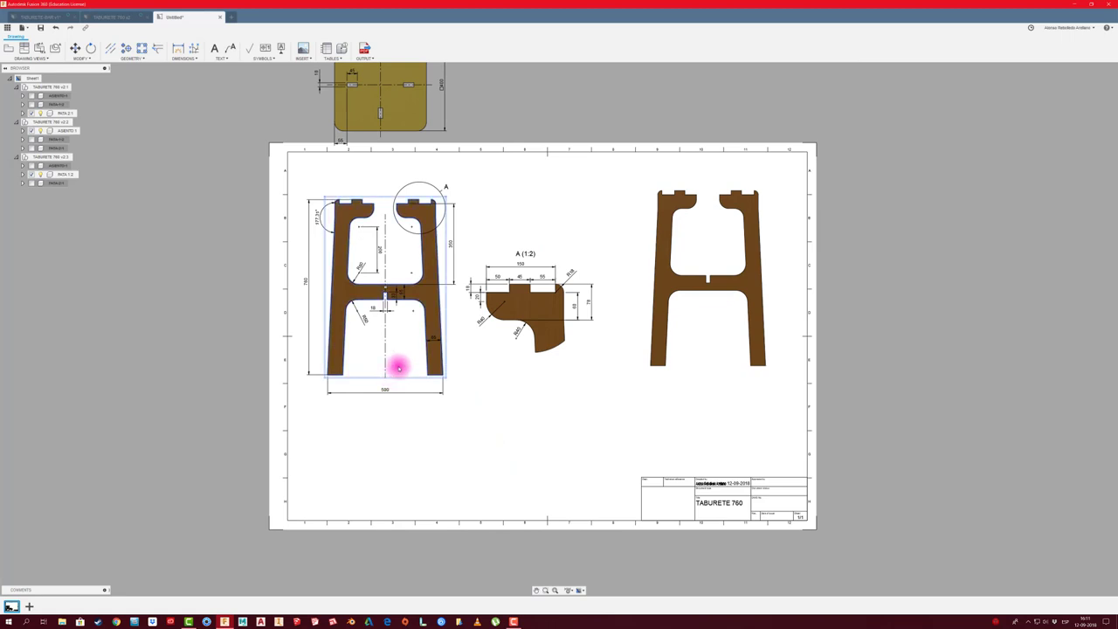
left_click_drag(385, 300, 371, 417)
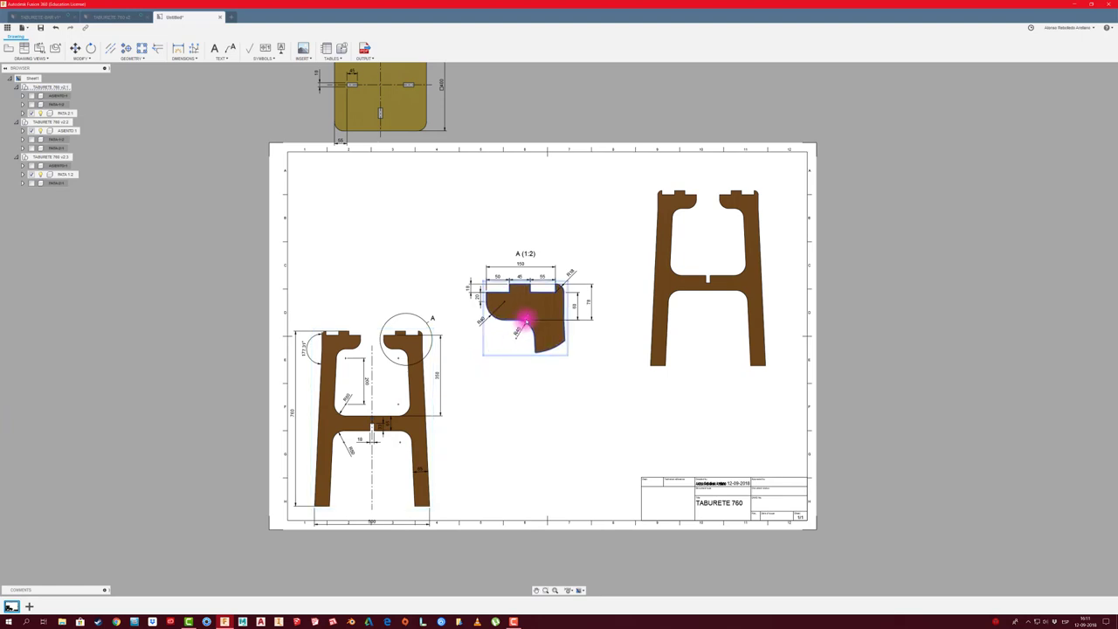
left_click_drag(525, 322, 369, 257)
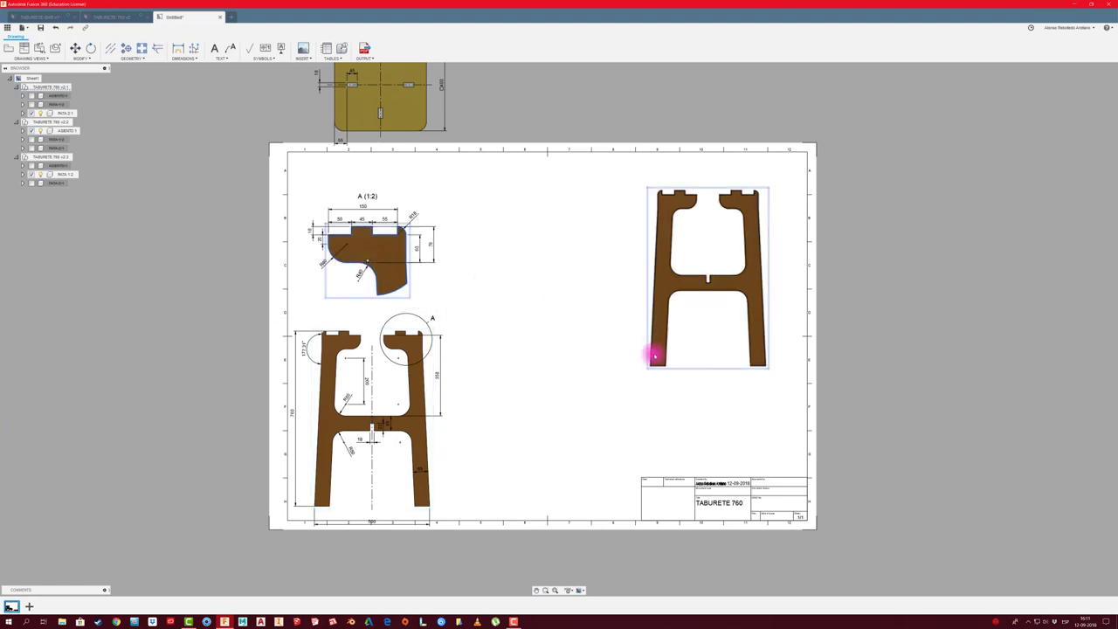
left_click(652, 370)
- Place the side view beside the front view and the top view beside detail A
left_click(708, 279)
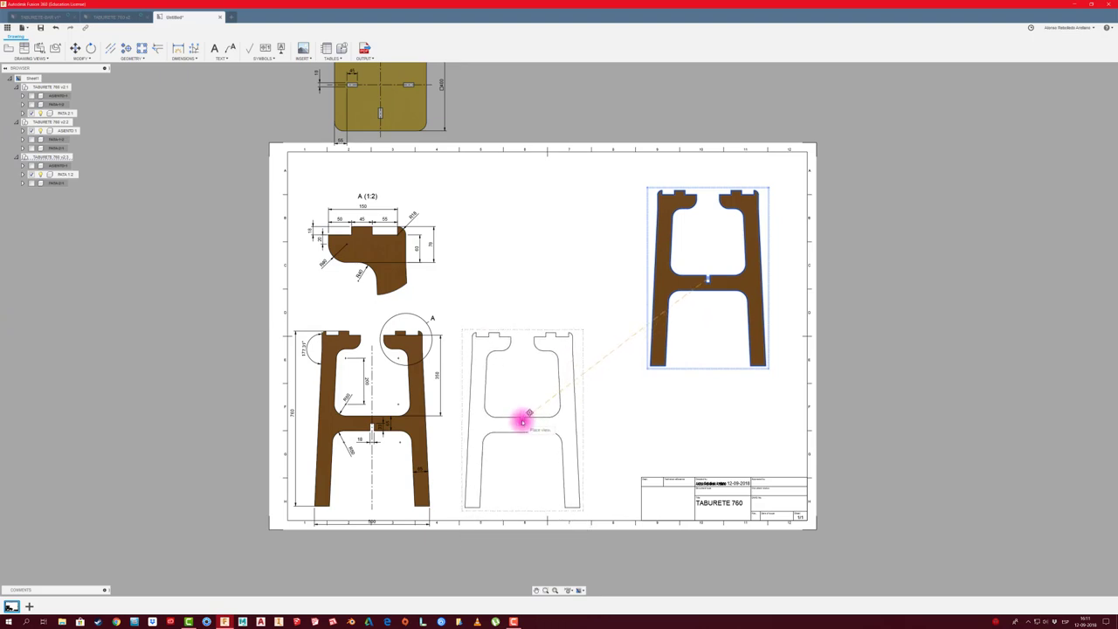
left_click(528, 420)
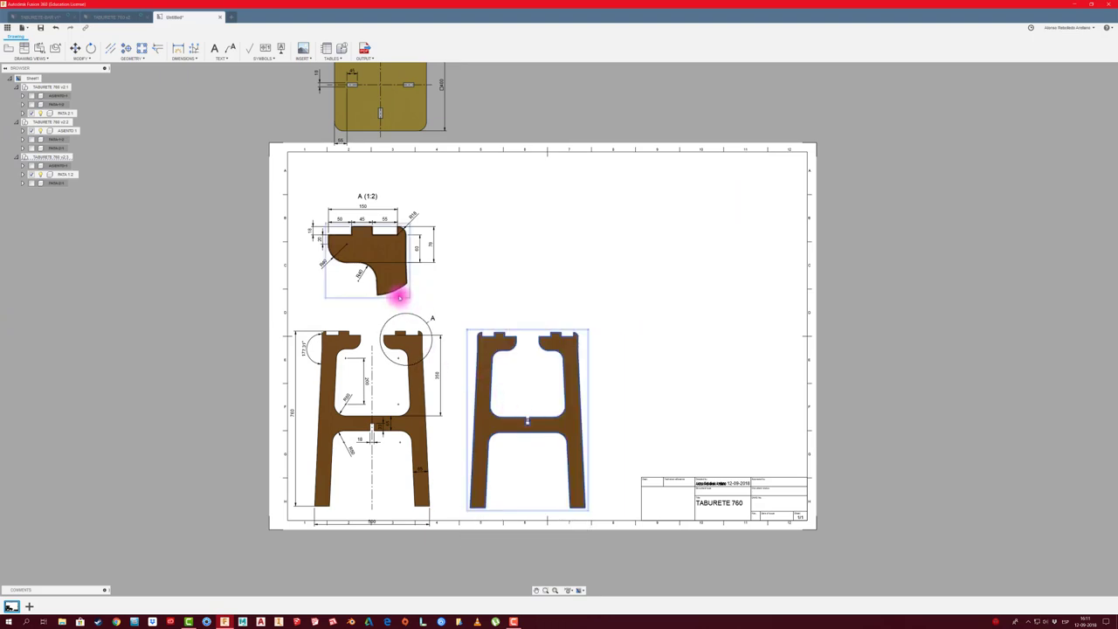
left_click(370, 260)
left_click(363, 258)
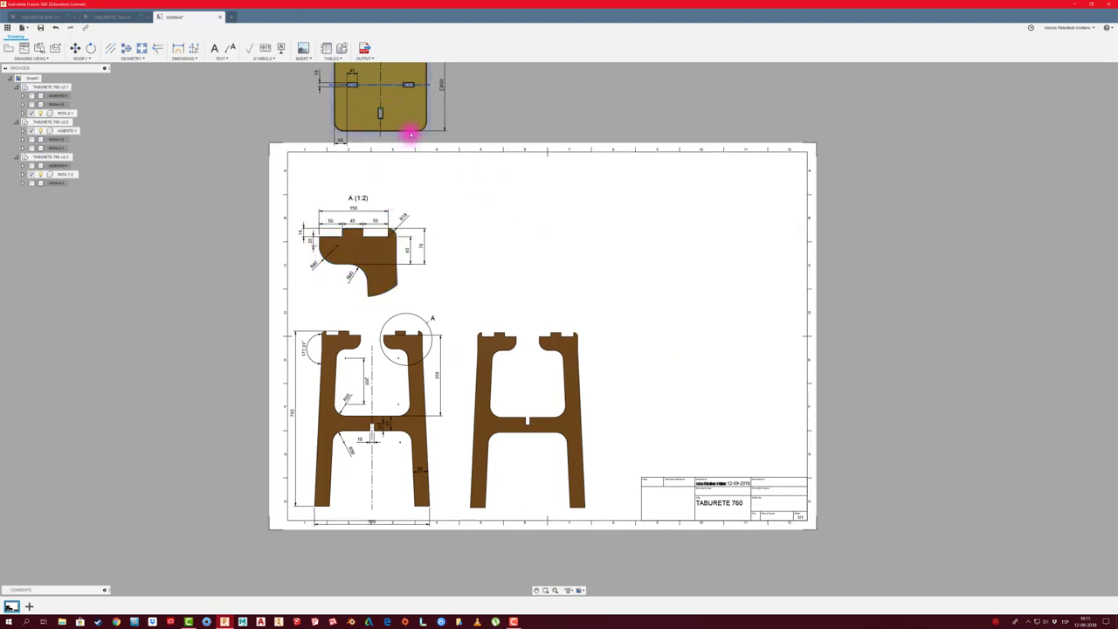
left_click(381, 86)
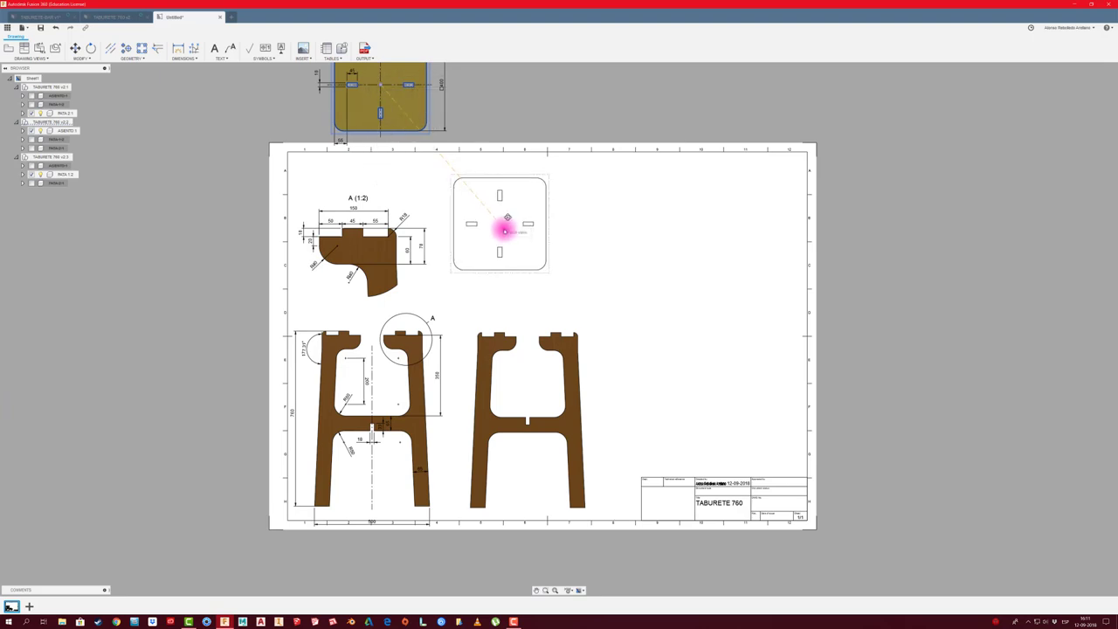
left_click(517, 234)
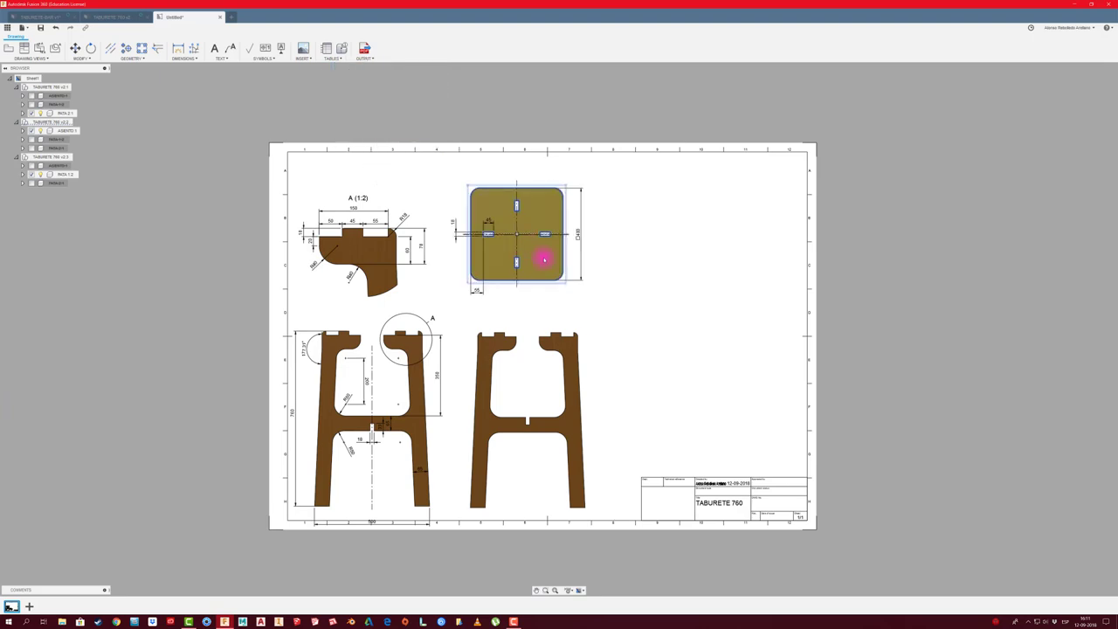
middle_click_drag(588, 311, 547, 297)
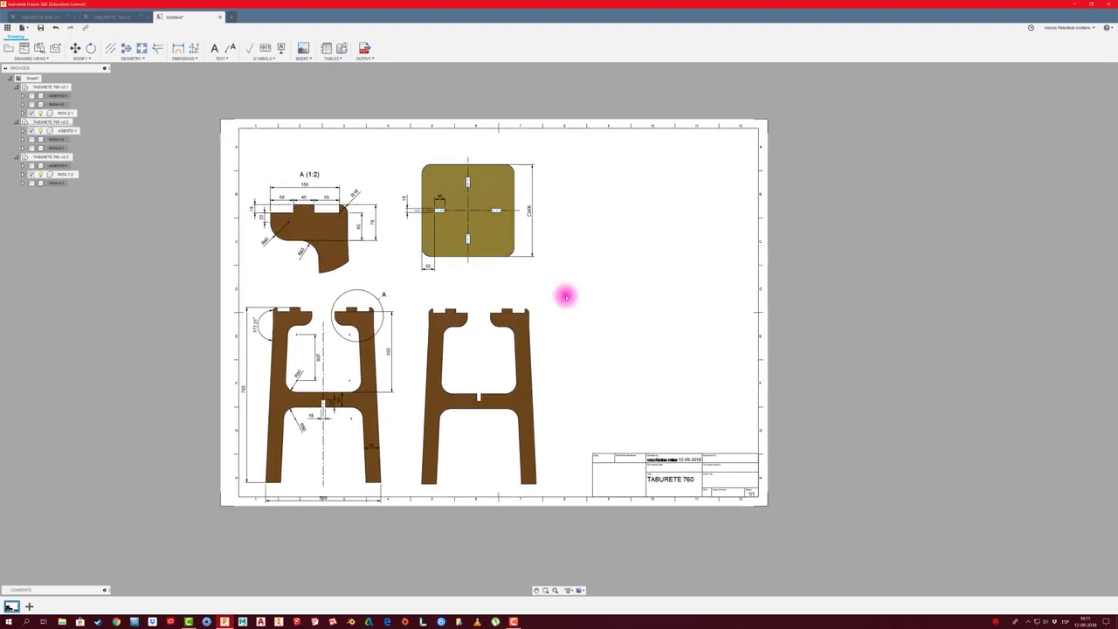
- Add a shaded NE Isometric view of the stool at 1:4 in the sheet's upper-right
left_click(329, 50)
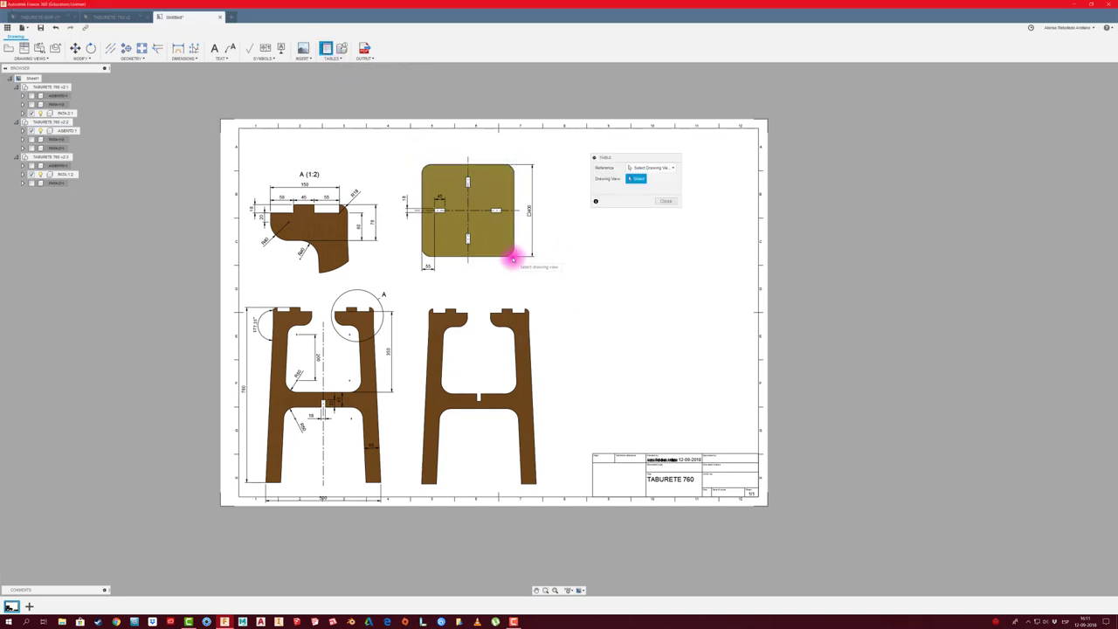
left_click(666, 201)
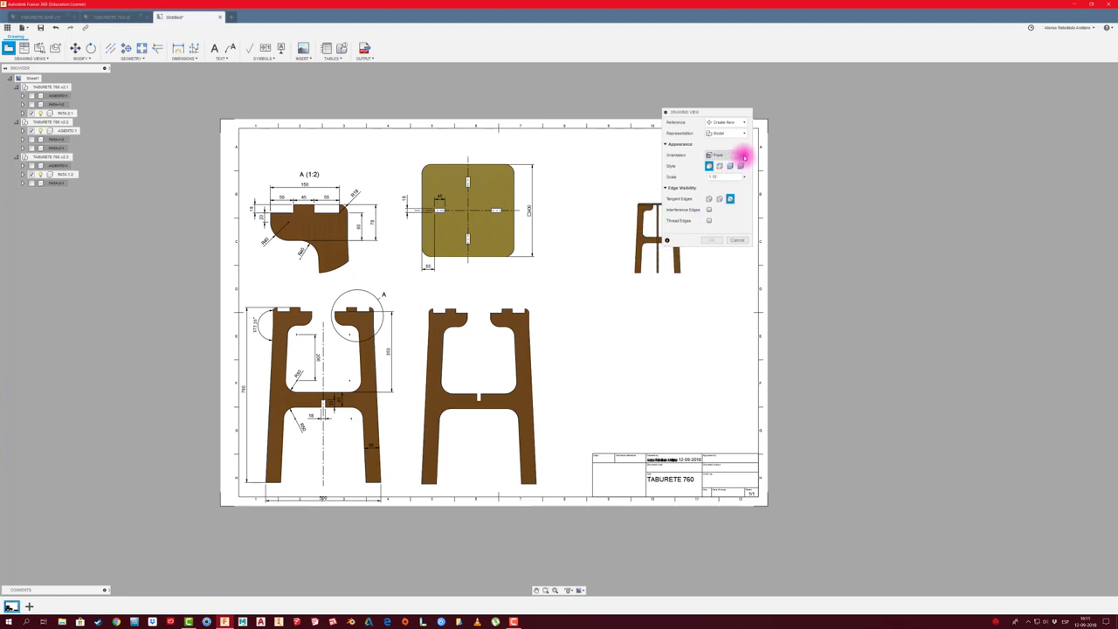
left_click(742, 157)
left_click(728, 254)
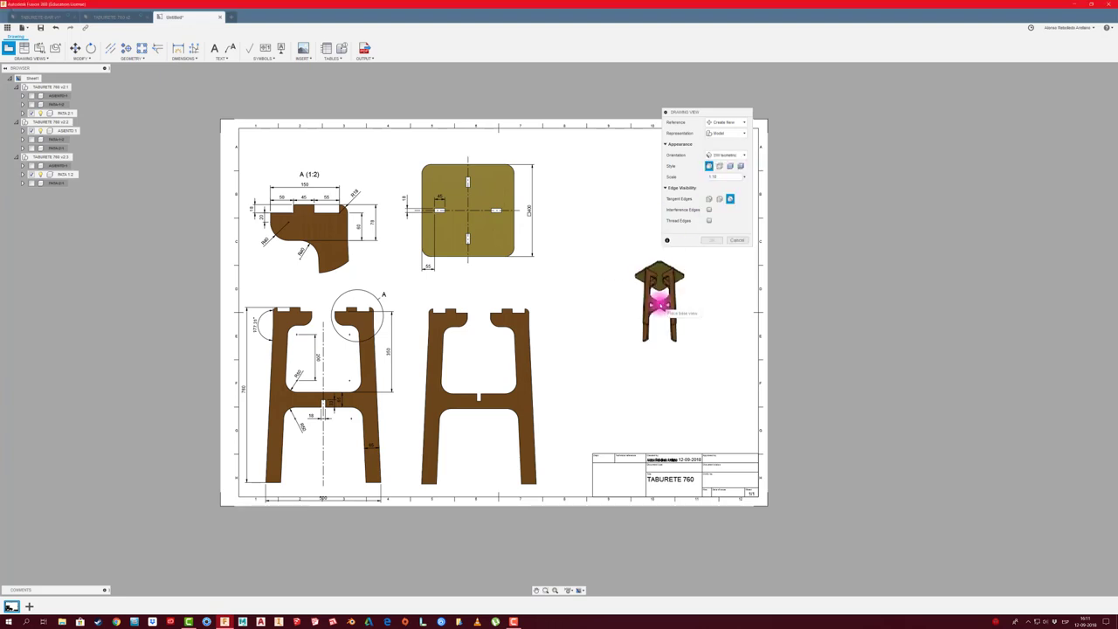
left_click(743, 157)
left_click(725, 272)
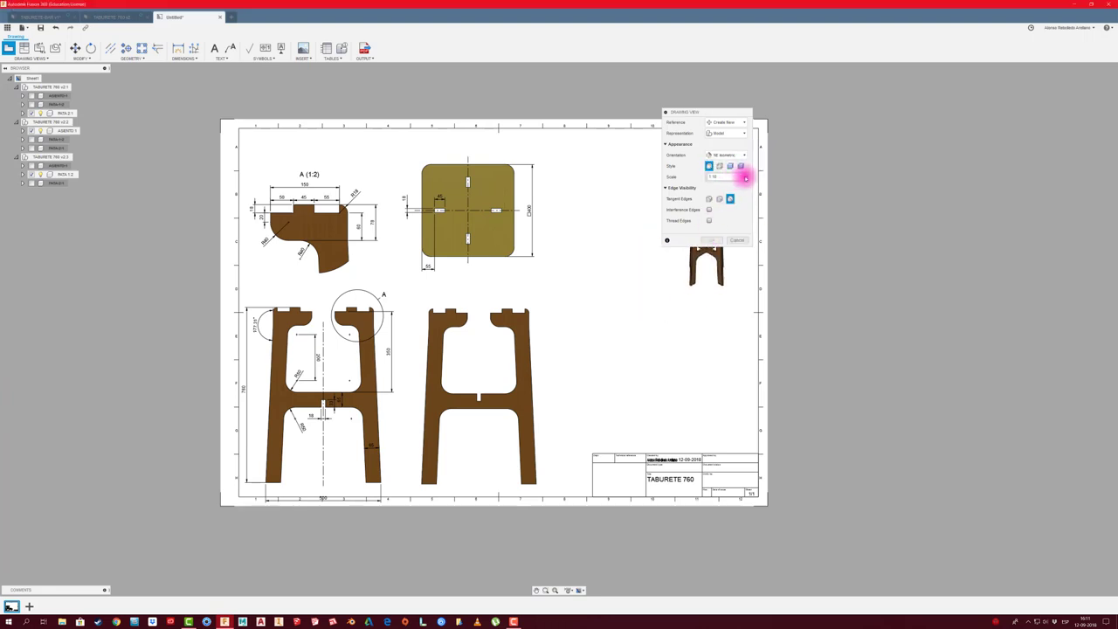
left_click(744, 178)
left_click(718, 186)
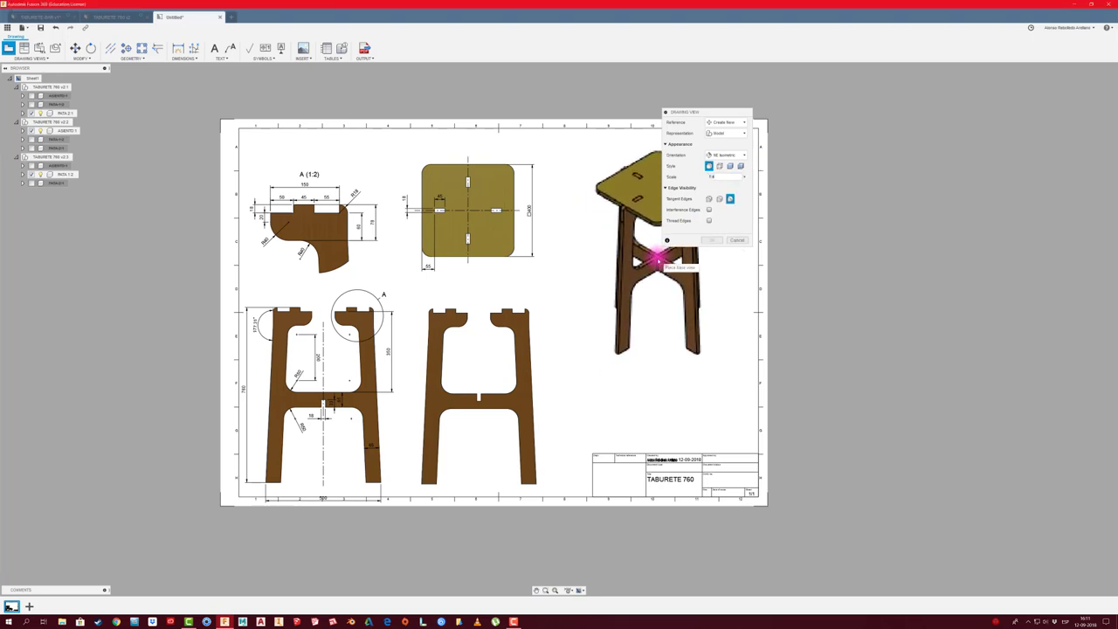
left_click(729, 166)
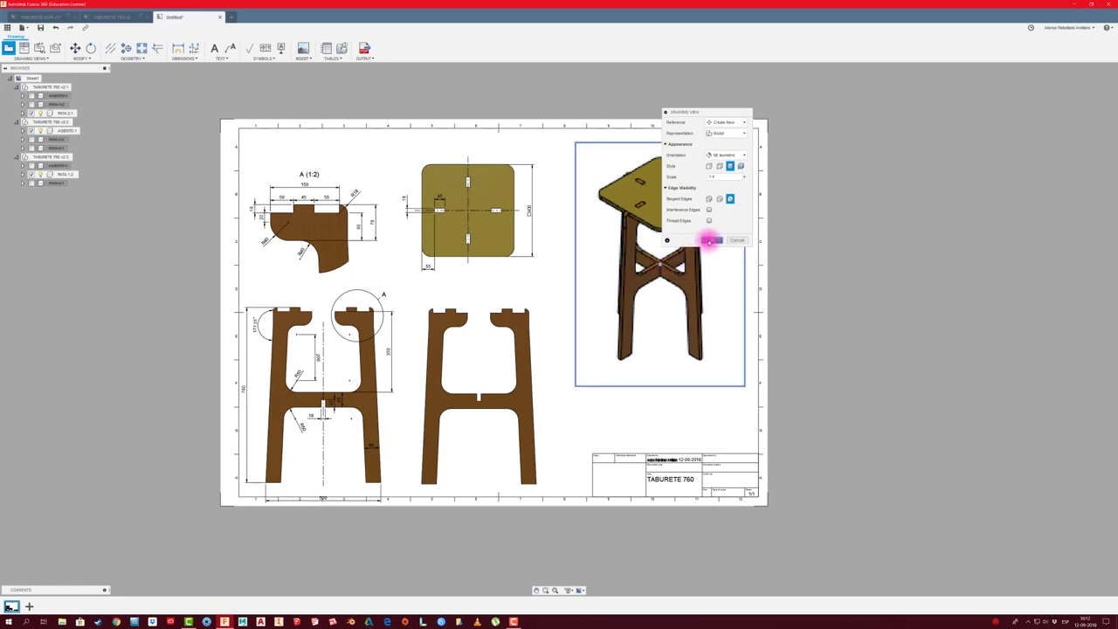
left_click(709, 240)
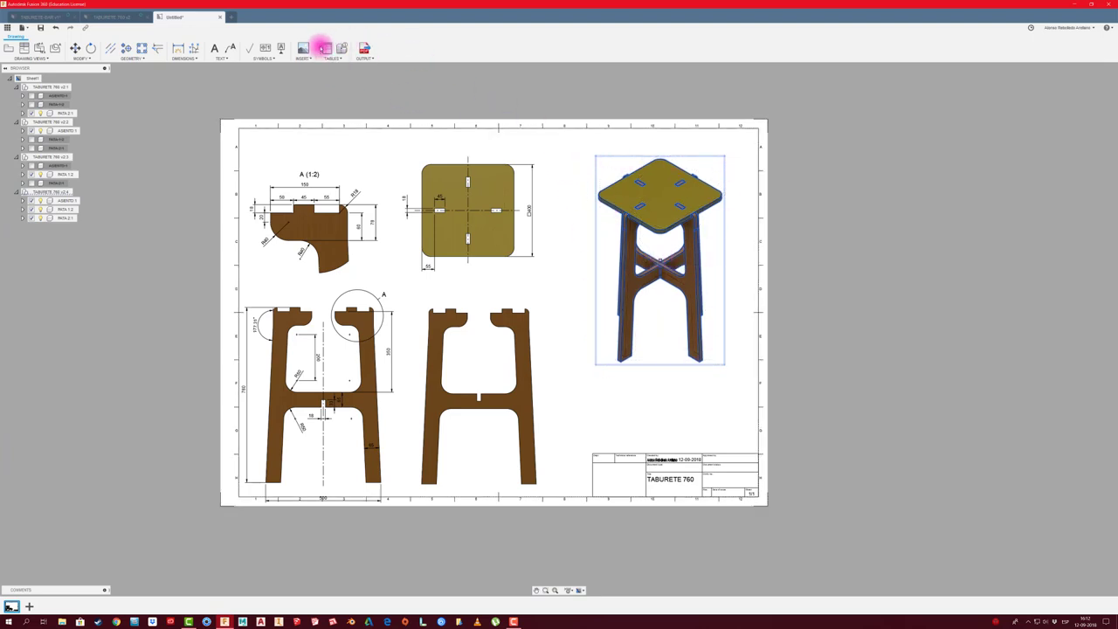
- Insert a parts list for the isometric view and place it above the title block
left_click(326, 48)
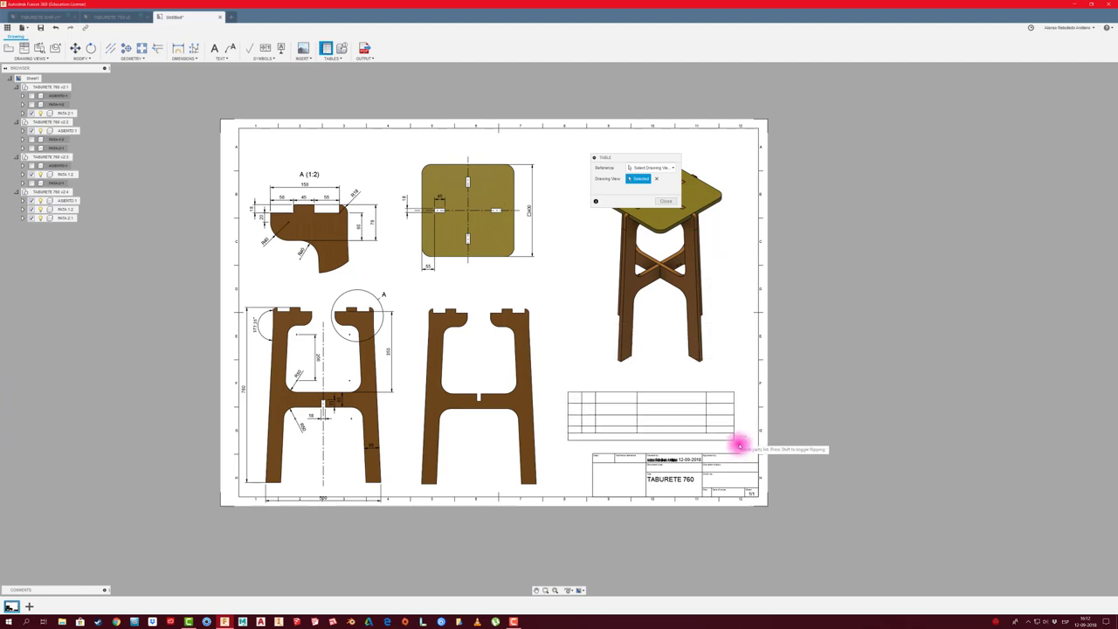
left_click(755, 453)
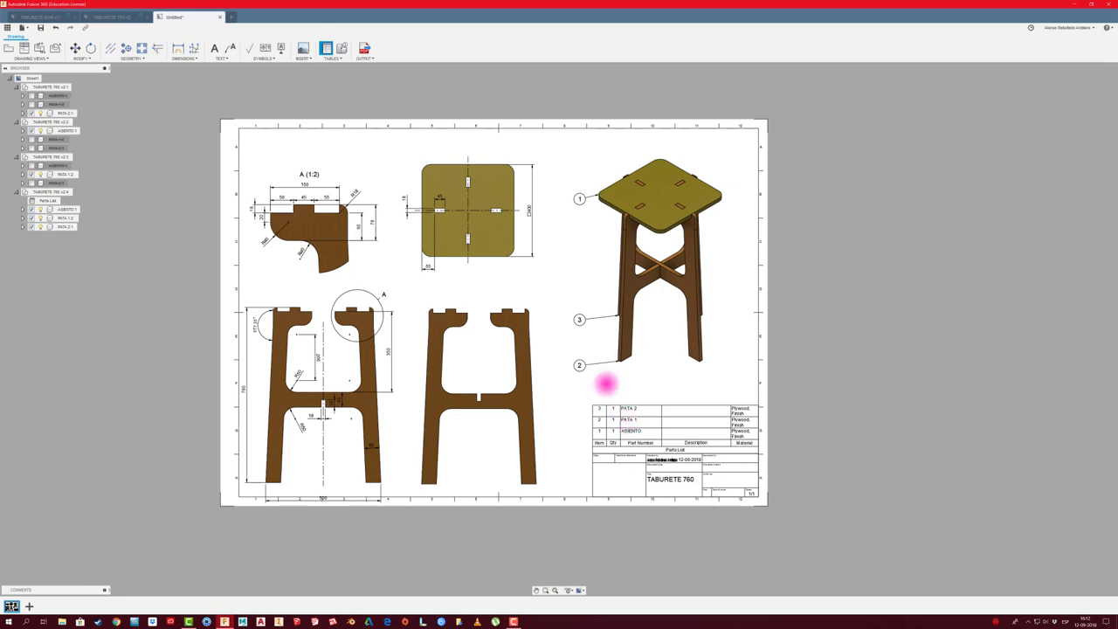
scroll(664, 336, "up", 2)
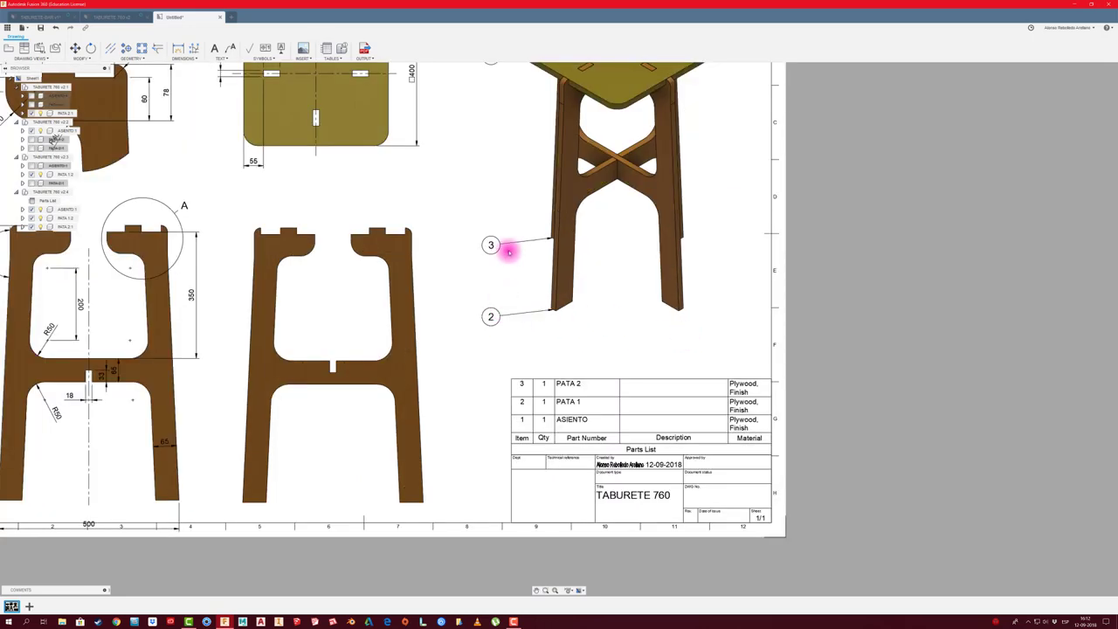
scroll(519, 294, "down", 2)
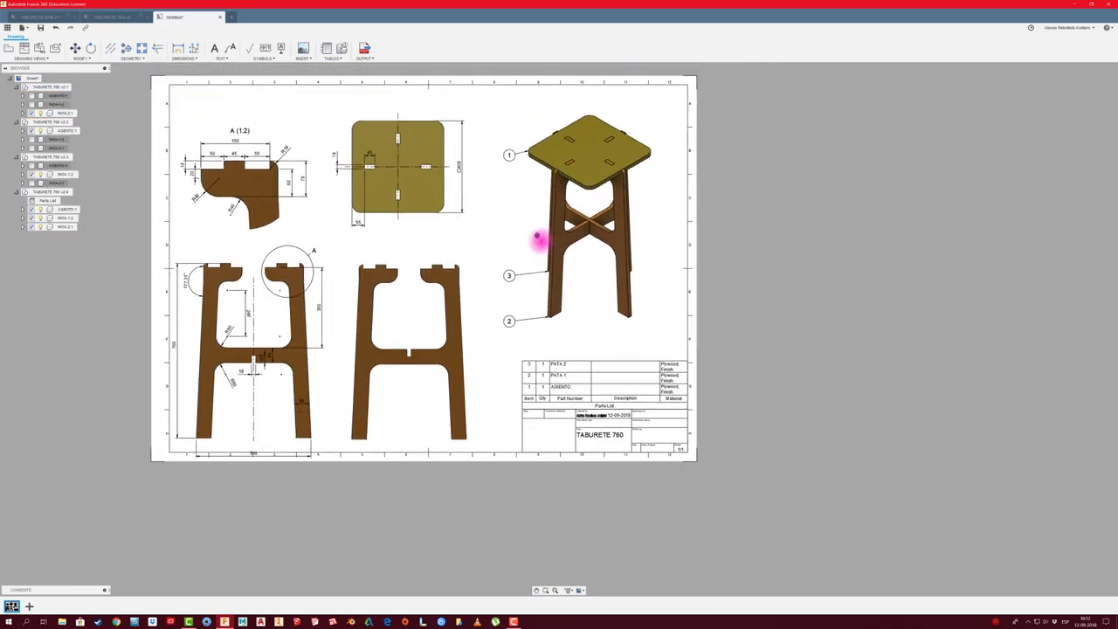
scroll(547, 262, "up", 1)
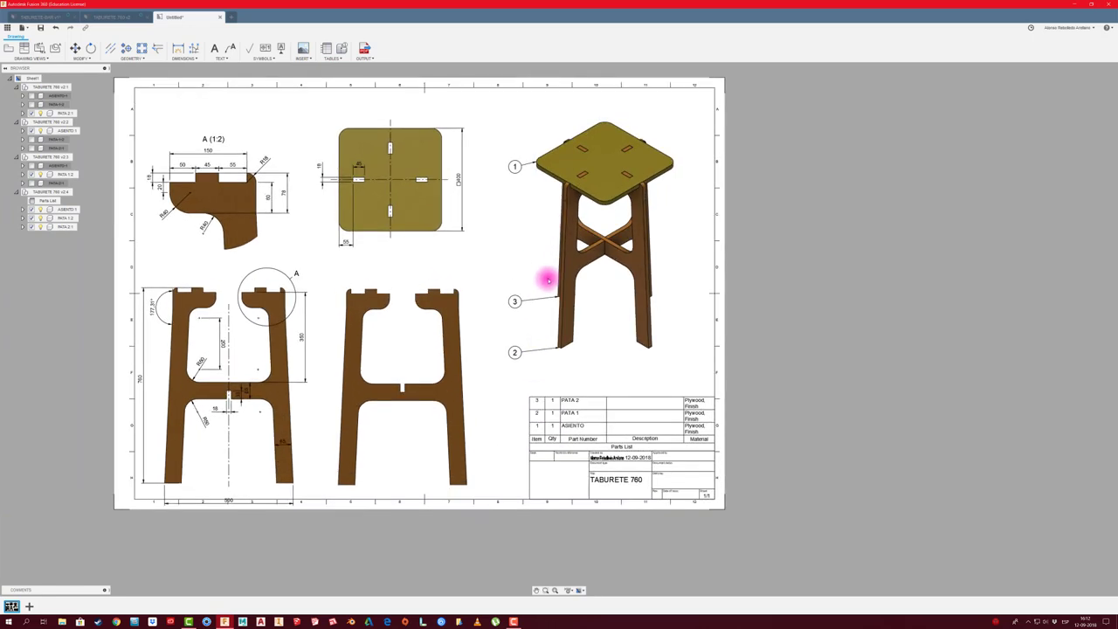
scroll(559, 319, "up", 1)
scroll(514, 358, "down", 2)
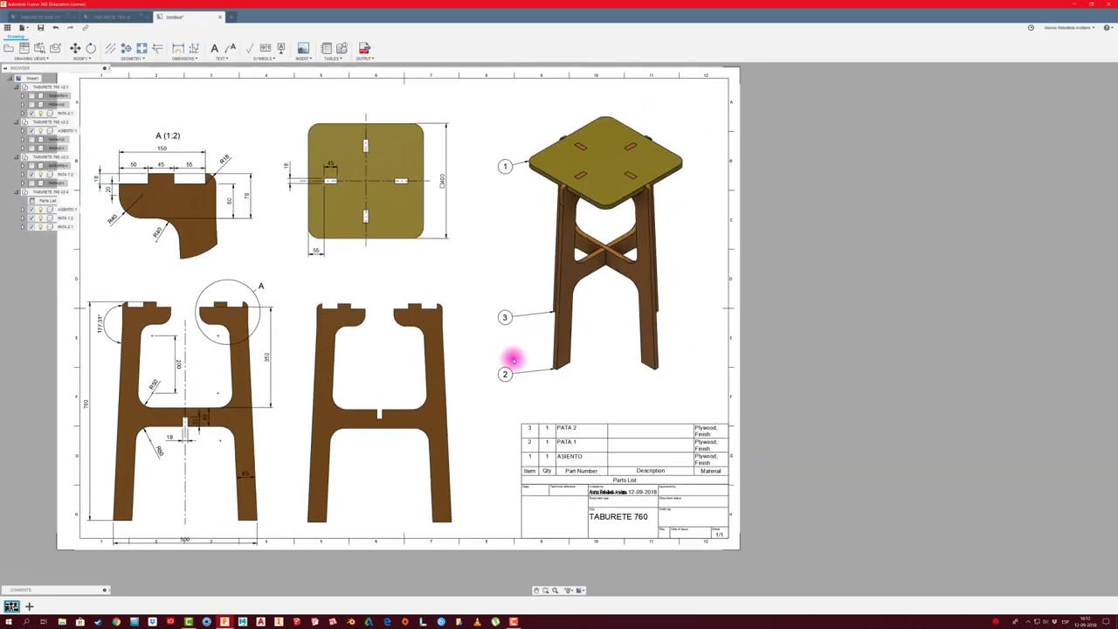
scroll(521, 359, "down", 1)
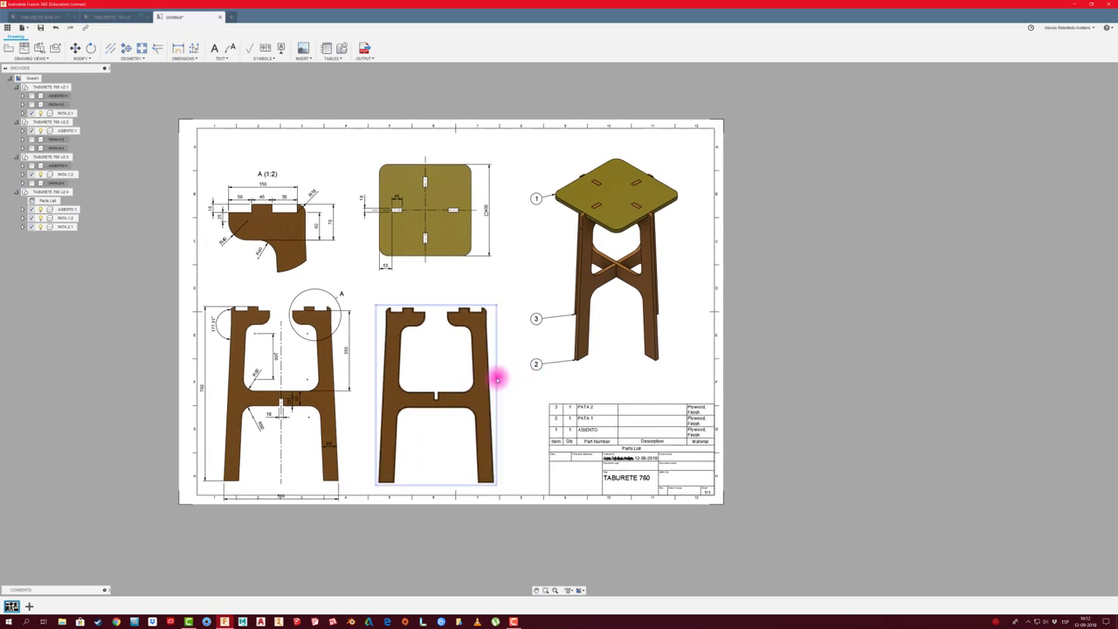
- Attach a Parent-type balloon 2 to the side view
left_click(496, 378)
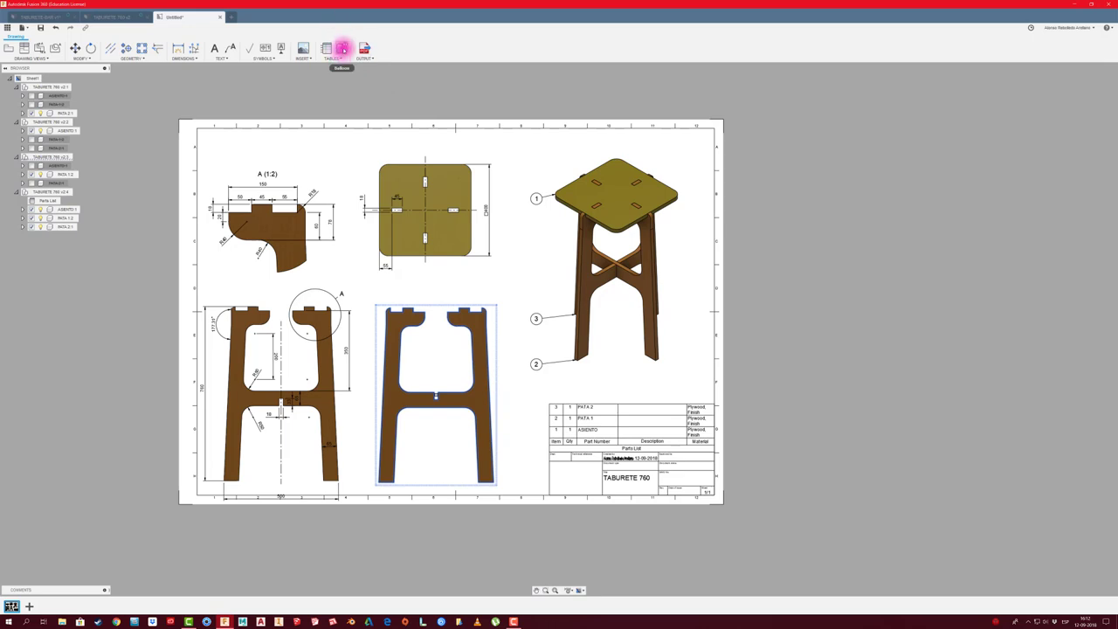
left_click(341, 49)
left_click(669, 167)
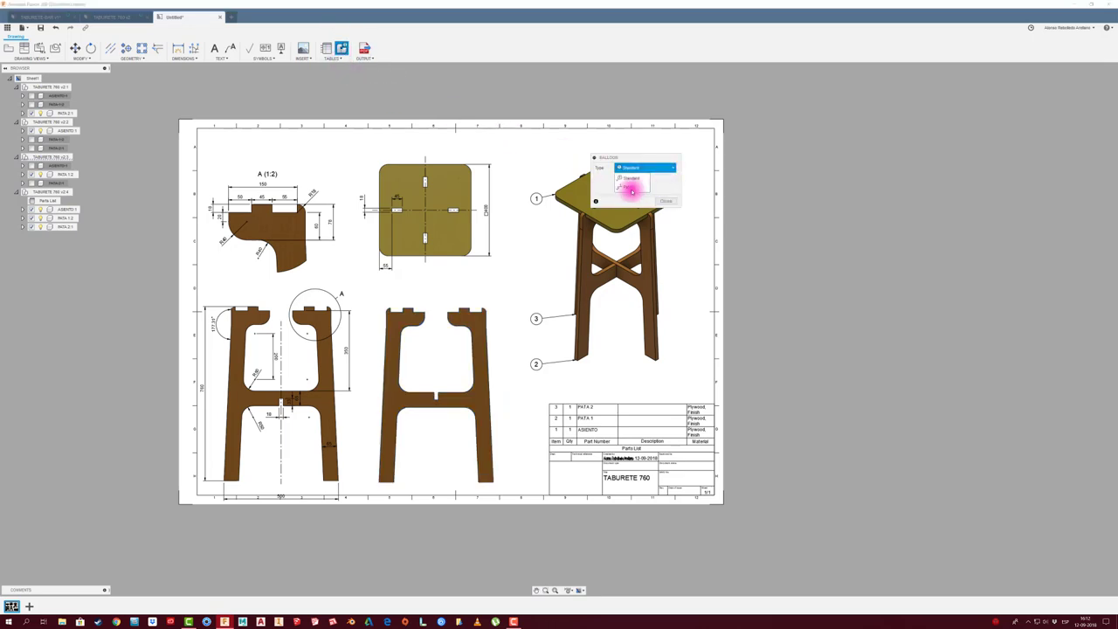
left_click(631, 188)
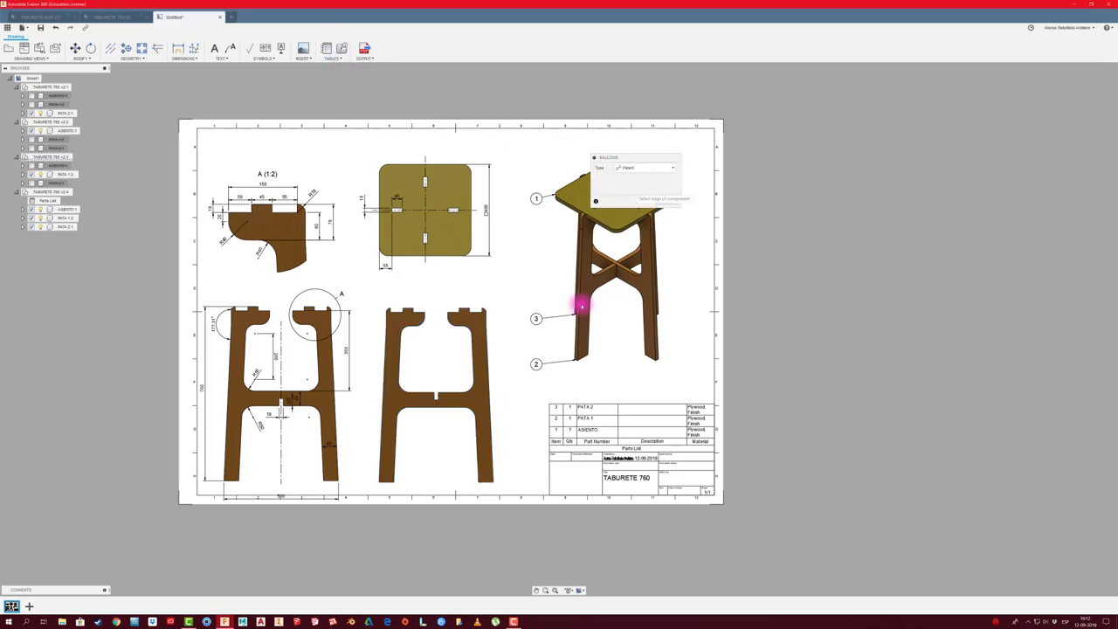
left_click(506, 407)
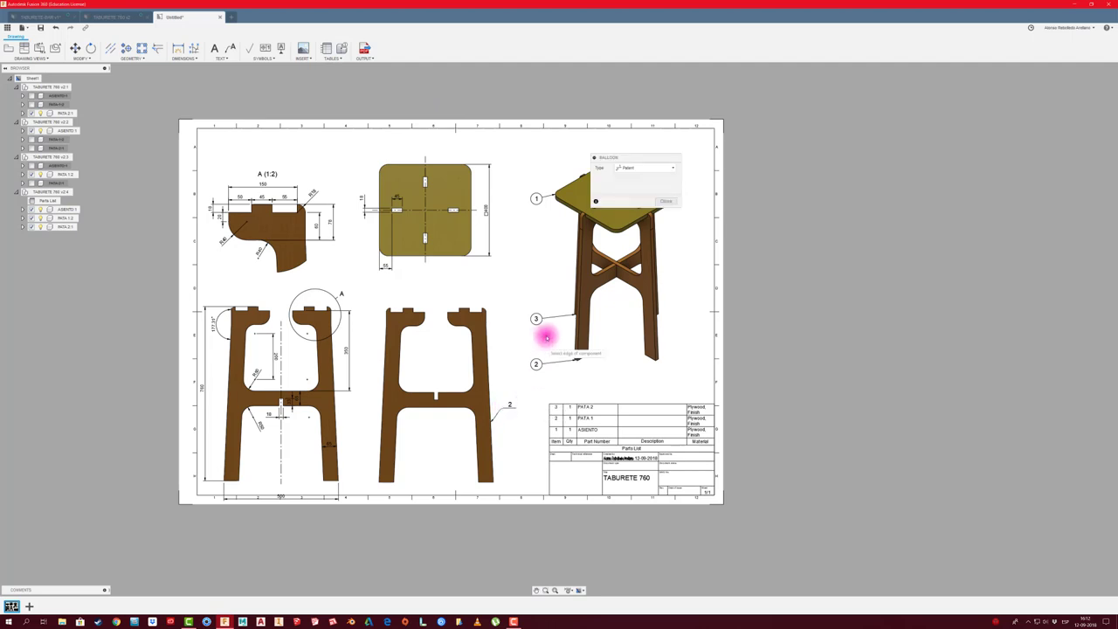
left_click(666, 202)
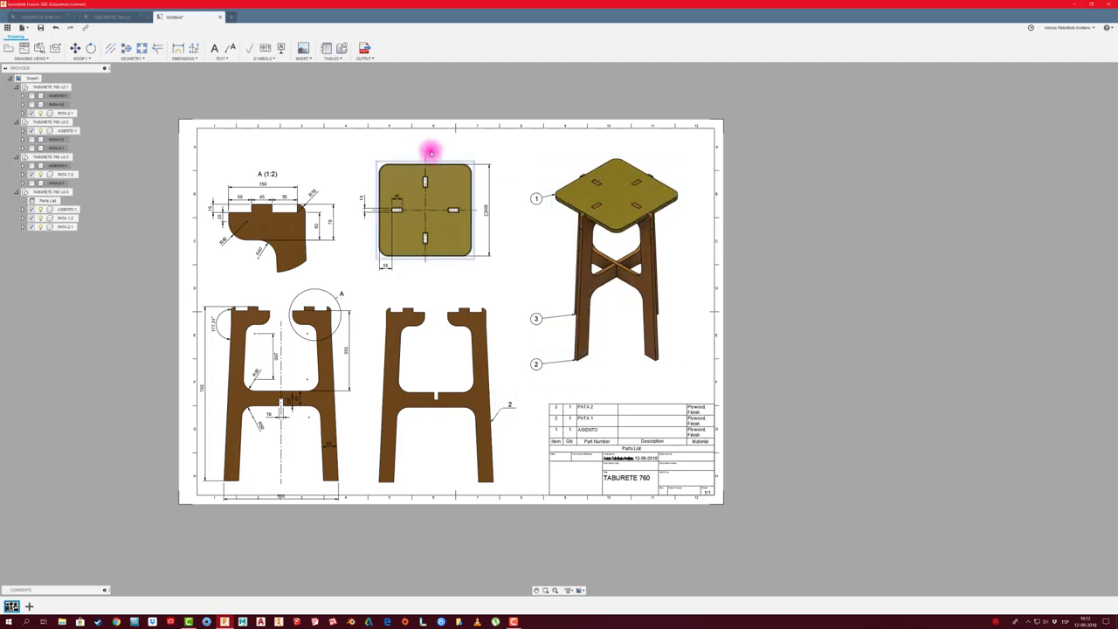
- Place item balloon 1 above the seat's top view
left_click(340, 48)
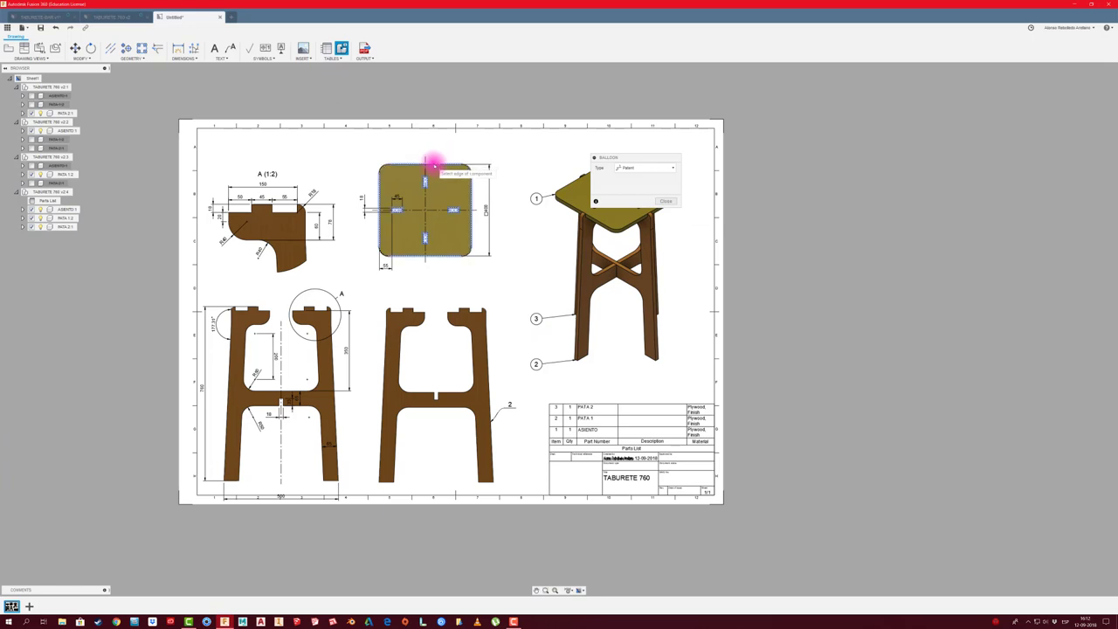
left_click(434, 161)
left_click(454, 149)
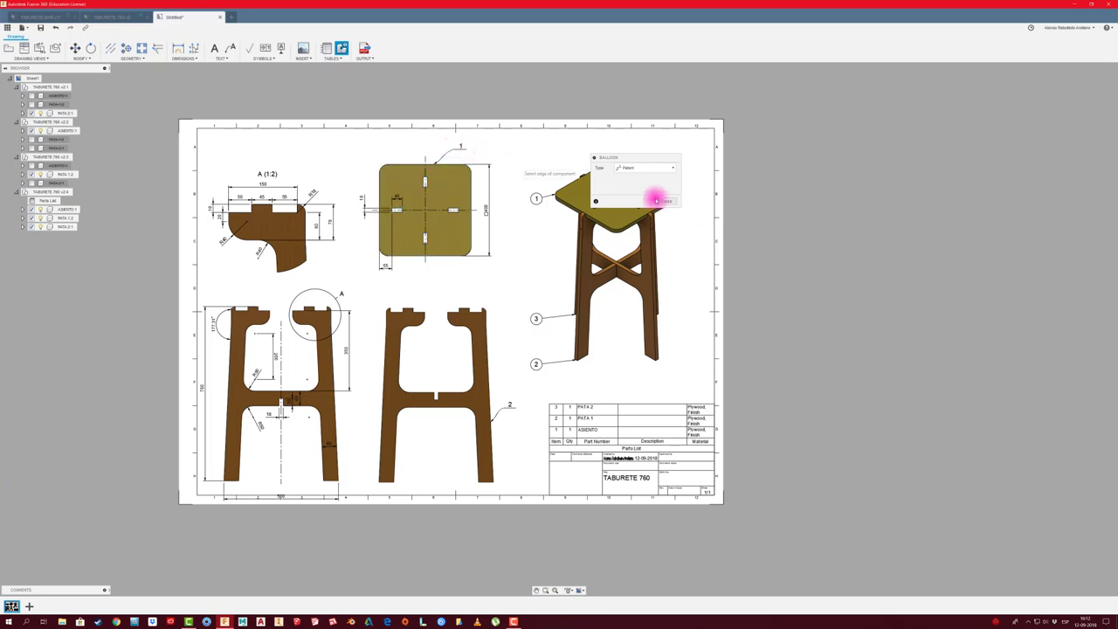
left_click(666, 201)
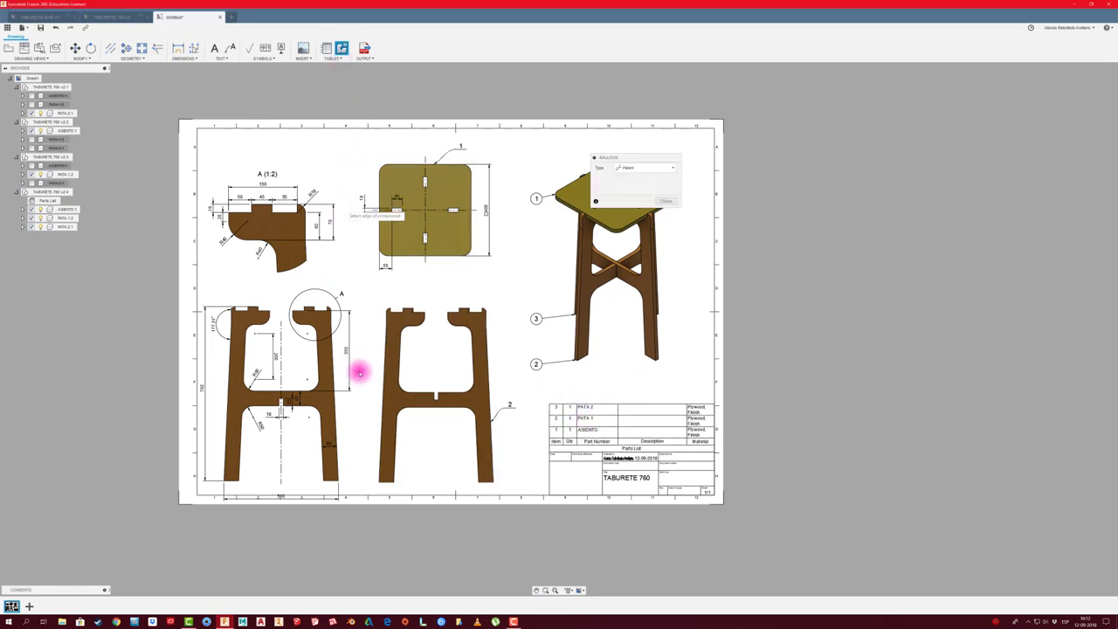
- Place item balloon 3 beside the left leg view
scroll(345, 437, "up", 2)
scroll(337, 423, "up", 1)
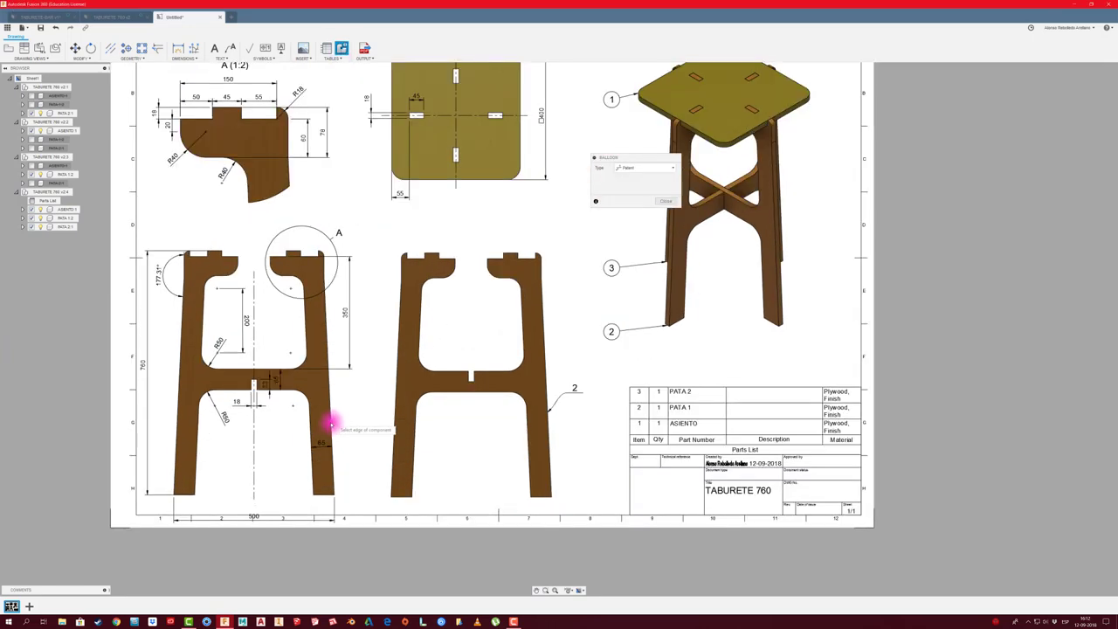
left_click(331, 424)
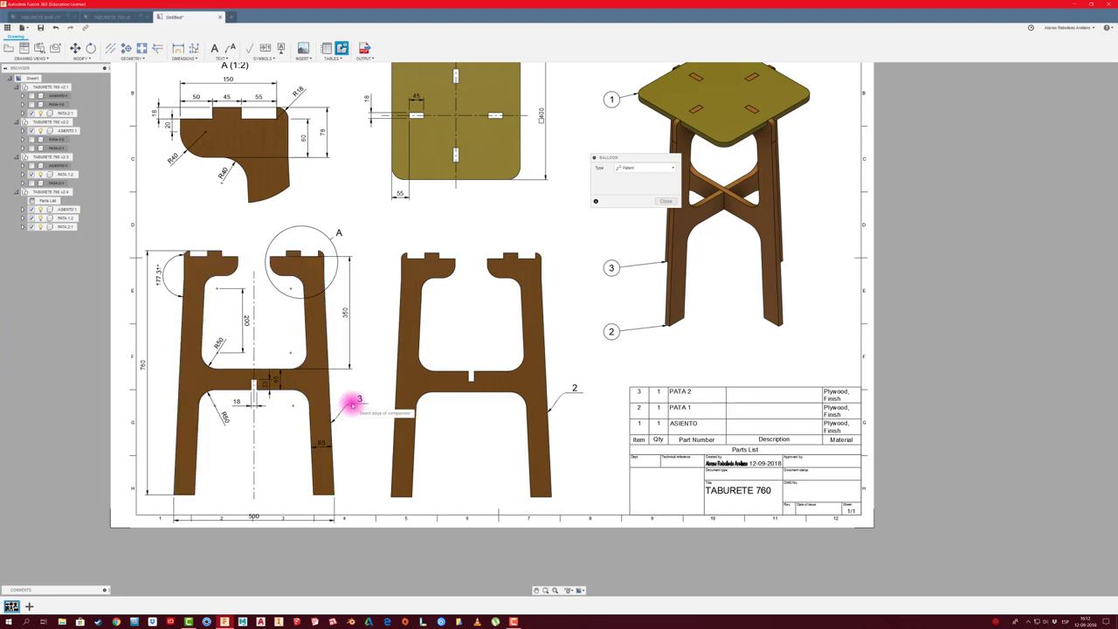
left_click(355, 397)
left_click(666, 201)
scroll(578, 336, "down", 3)
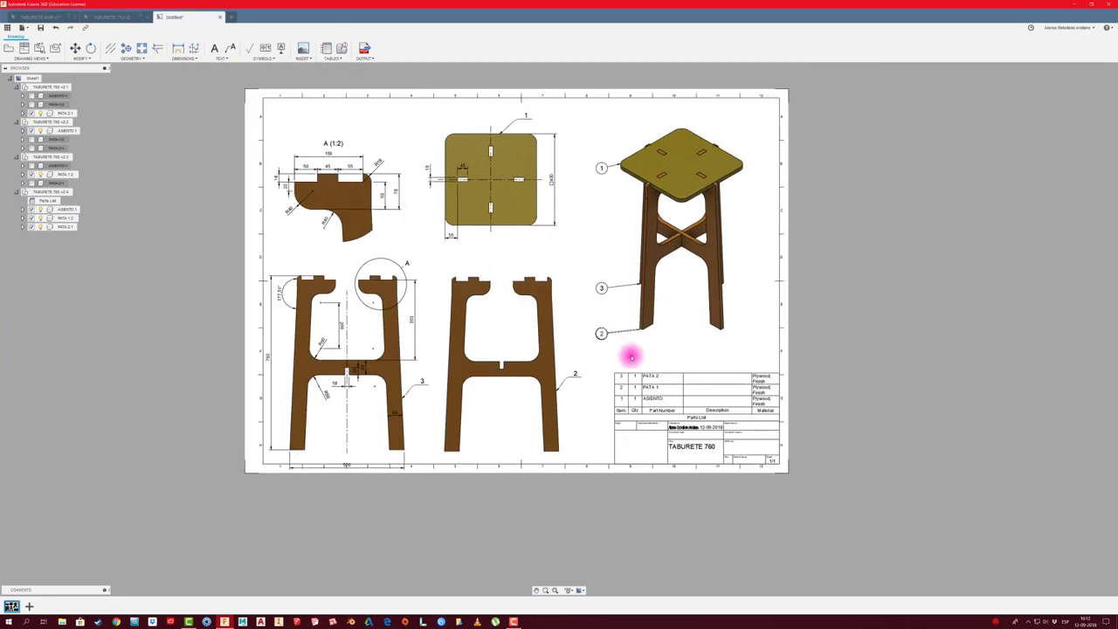
scroll(793, 354, "up", 1)
- Dimension the leg slot with its 18 width and 33 depth
scroll(483, 408, "up", 2)
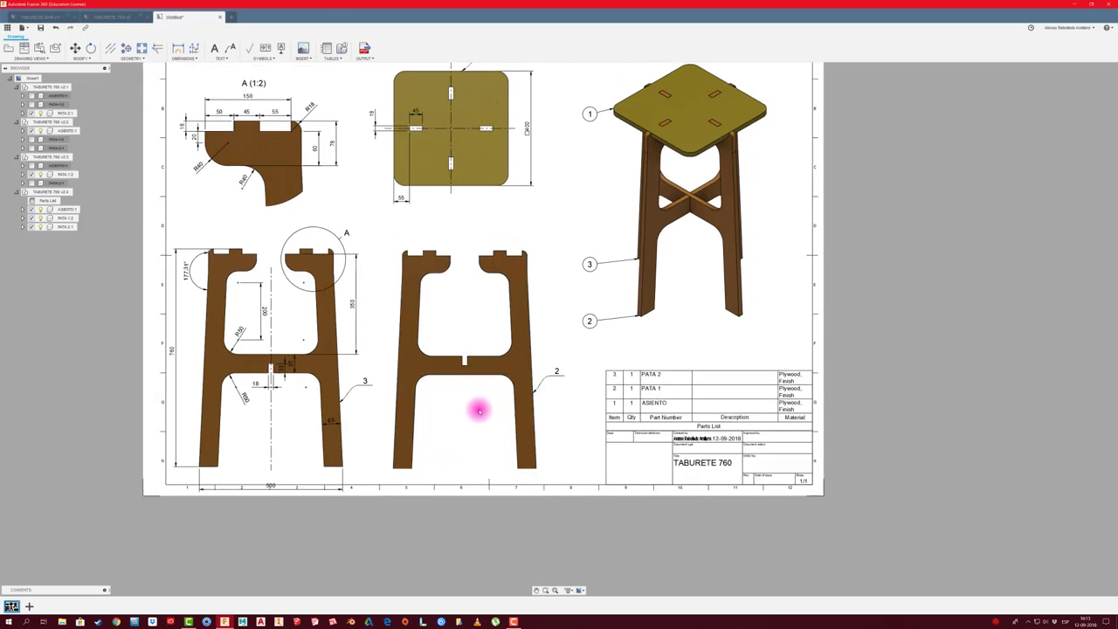
scroll(480, 410, "up", 1)
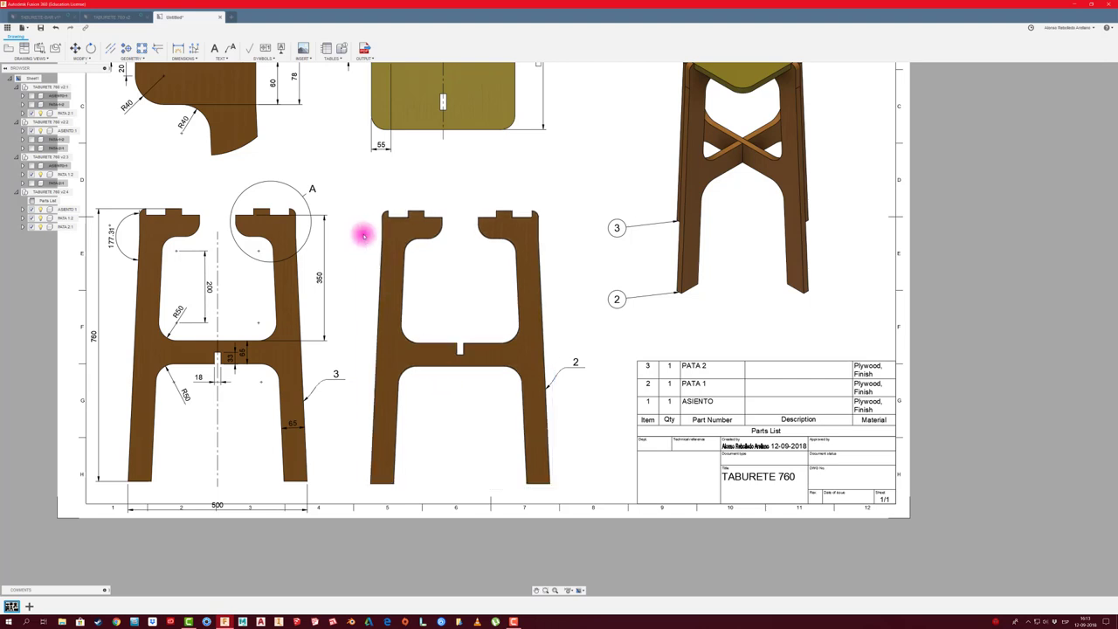
scroll(507, 350, "up", 1)
scroll(506, 350, "up", 1)
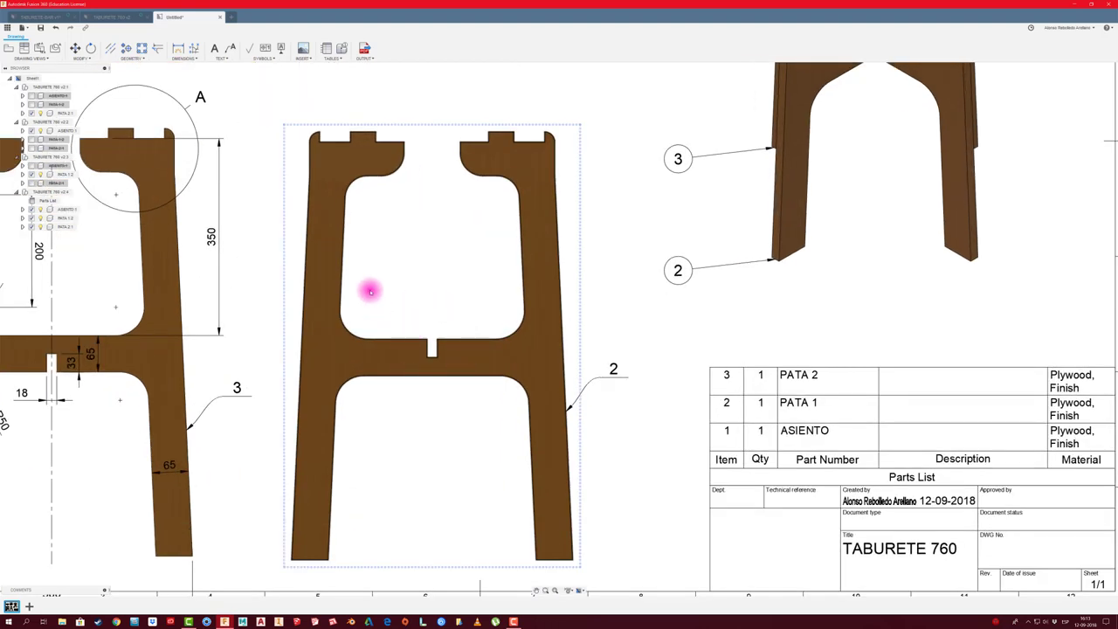
left_click(178, 48)
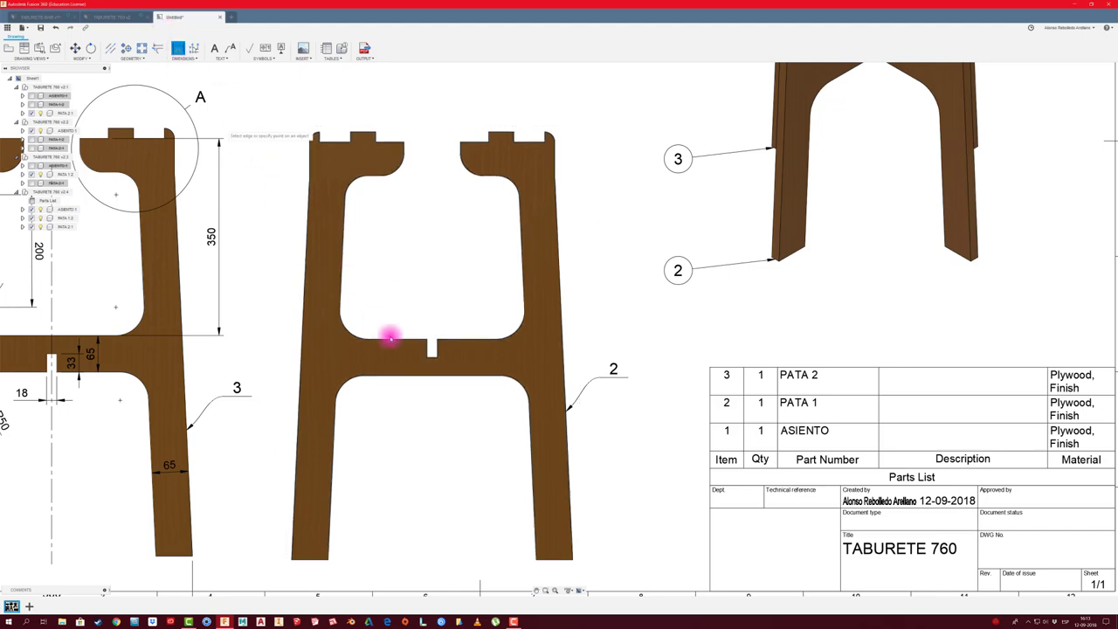
scroll(426, 346, "up", 1)
left_click(446, 341)
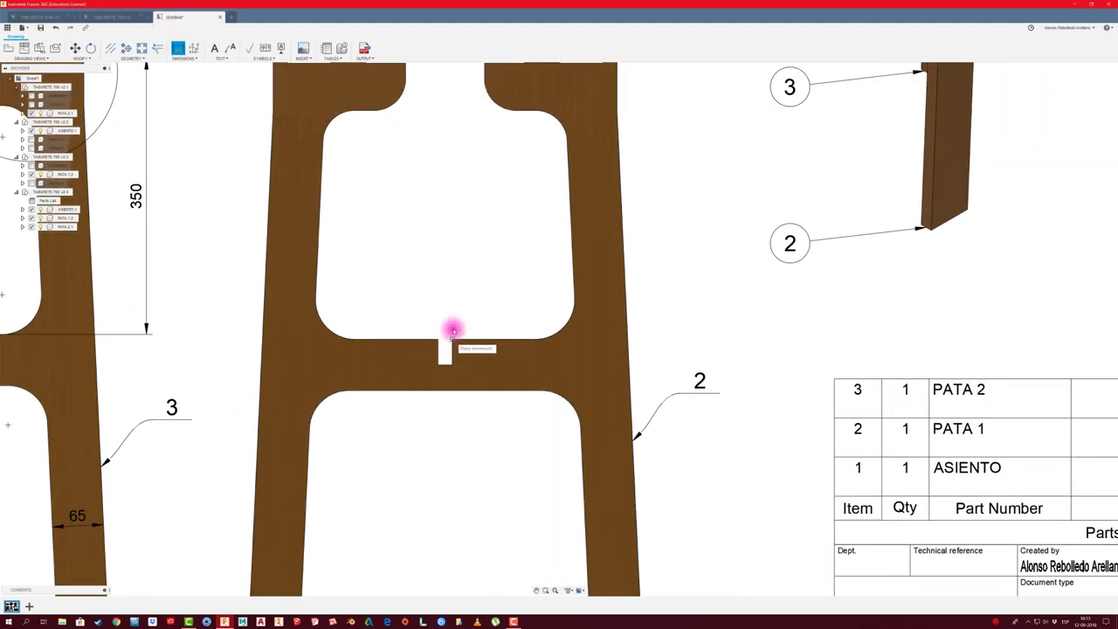
left_click(451, 313)
left_click(448, 345)
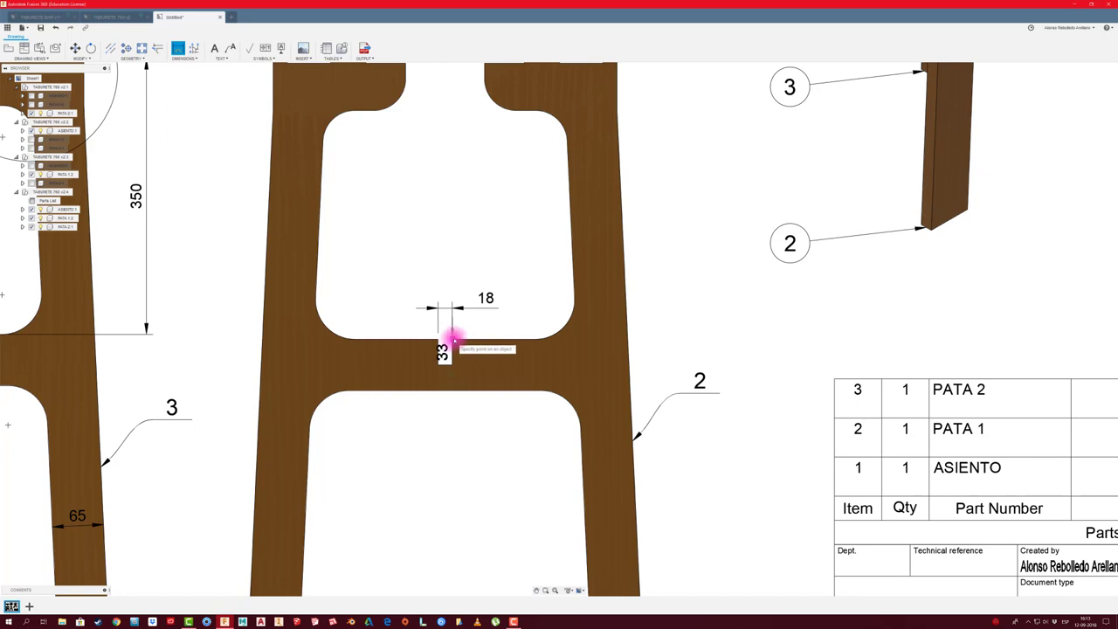
left_click(479, 353)
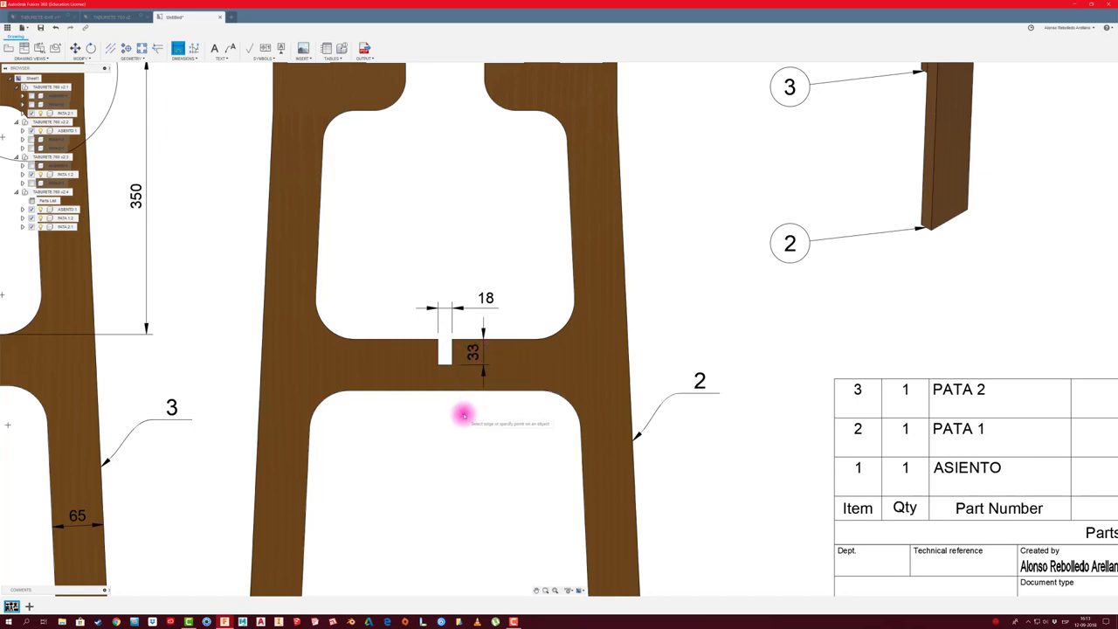
scroll(462, 414, "down", 3)
key("Escape")
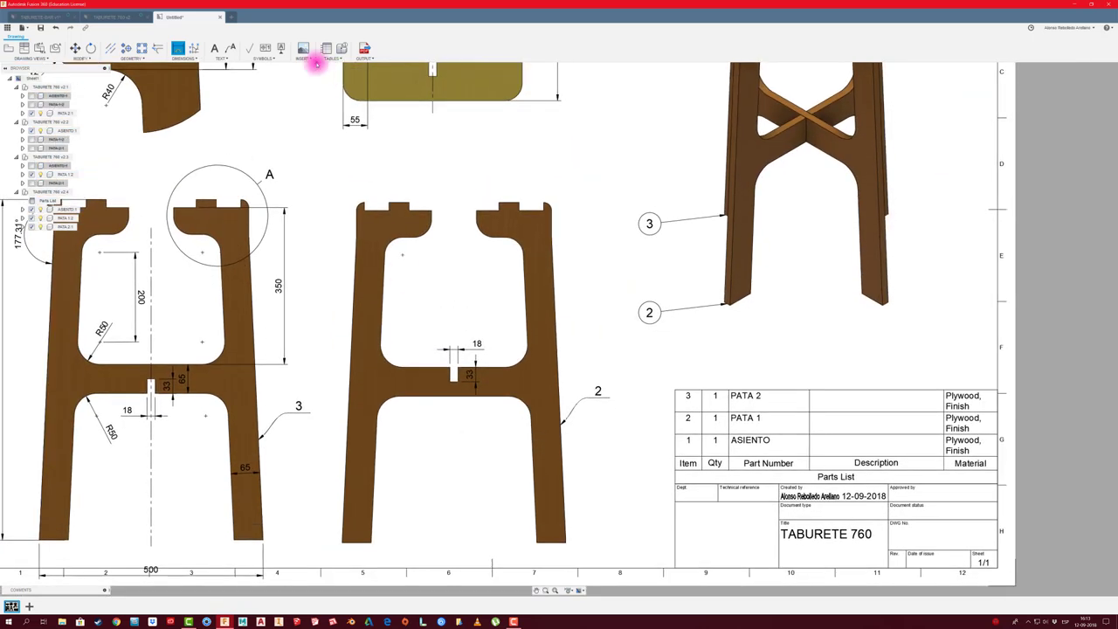
- Add a vertical centerline between the leg view's two outer edges
left_click(111, 48)
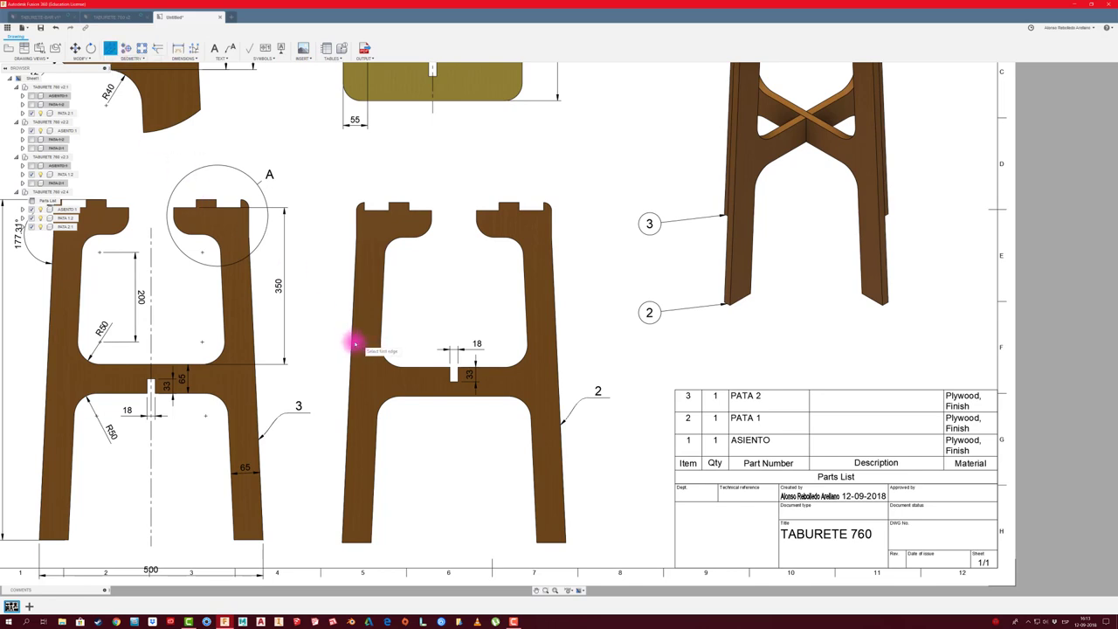
left_click(354, 346)
left_click(552, 349)
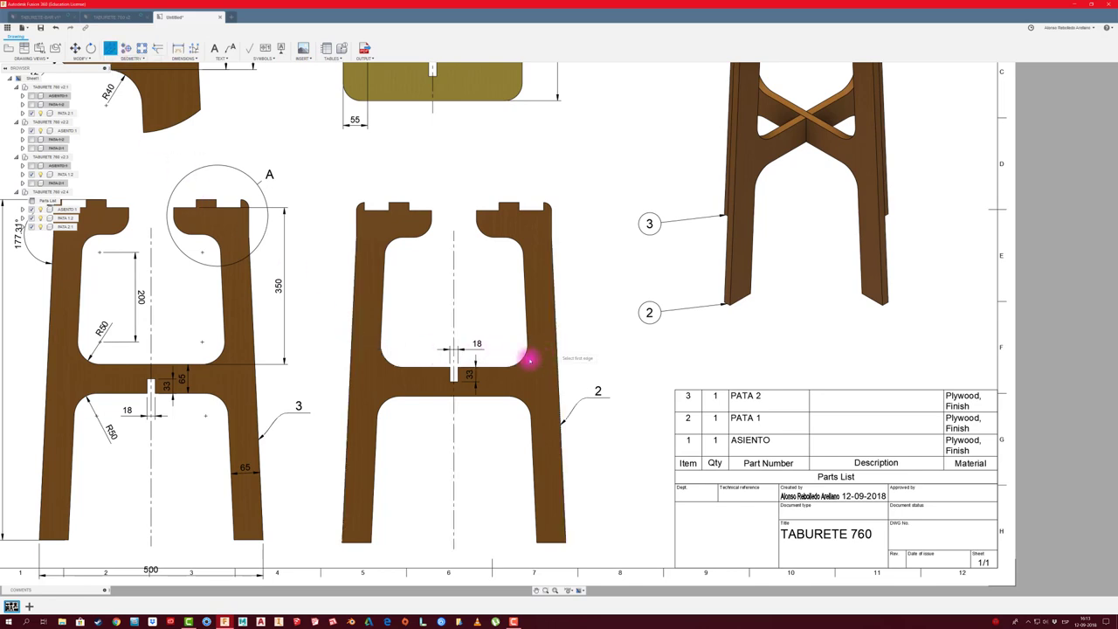
scroll(461, 357, "down", 3)
scroll(475, 358, "down", 1)
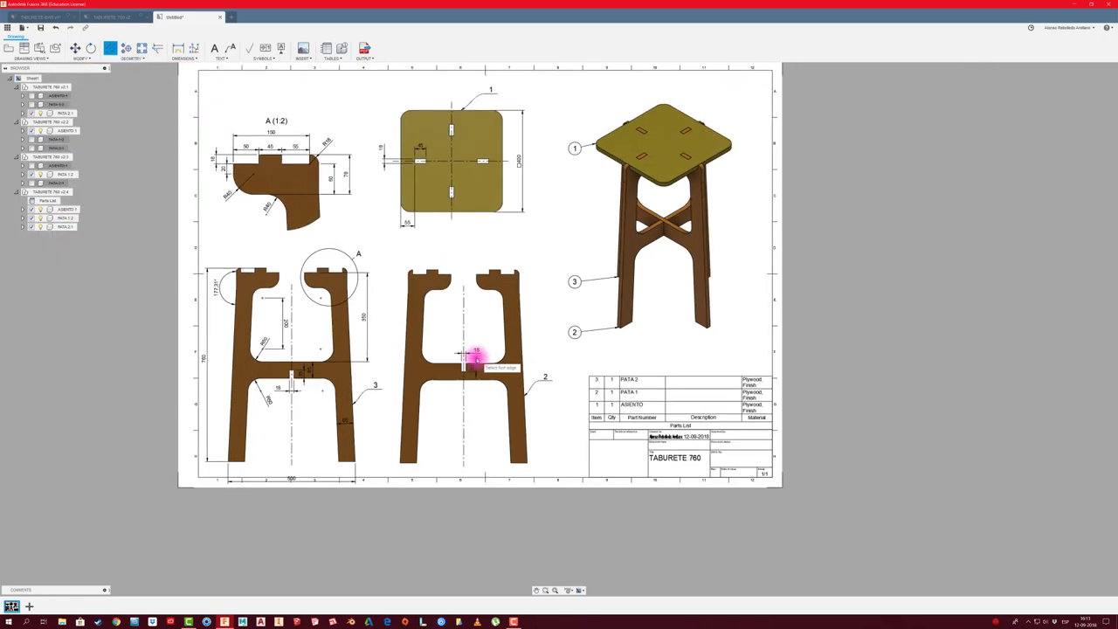
scroll(285, 449, "up", 2)
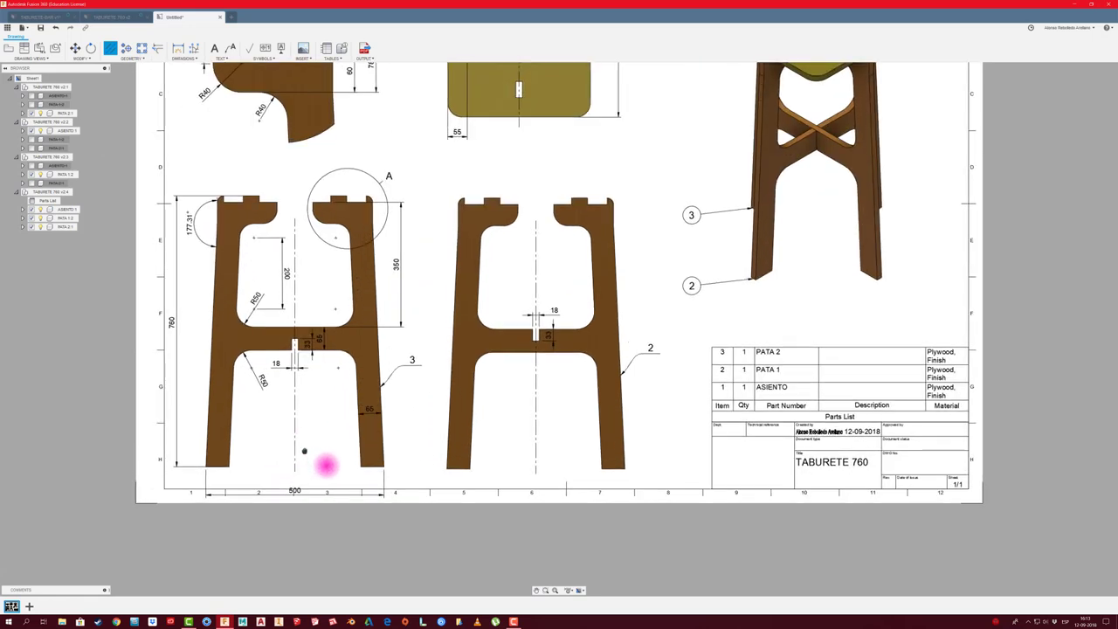
scroll(324, 471, "up", 1)
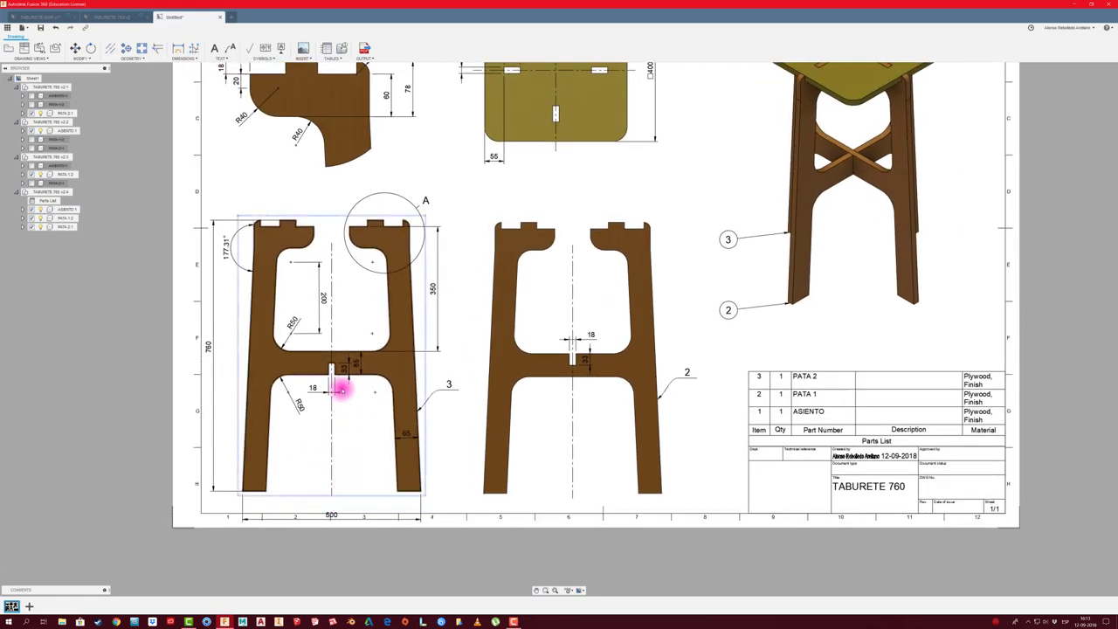
- Nudge the left leg view upward and move the 500 dimension closer beneath it
left_click(332, 358)
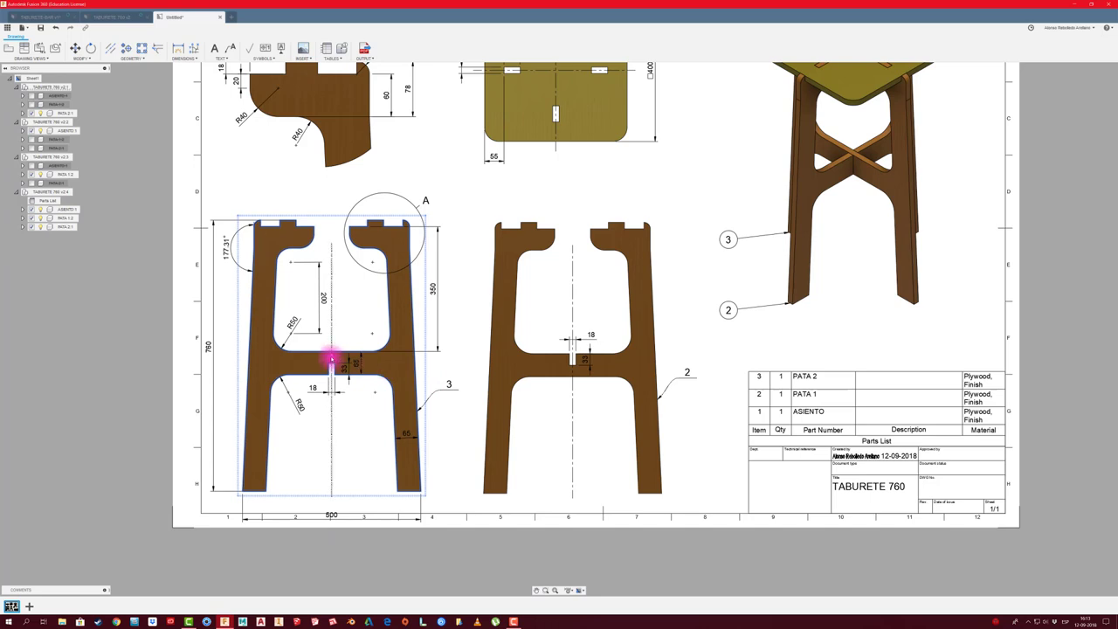
left_click_drag(332, 353, 332, 342)
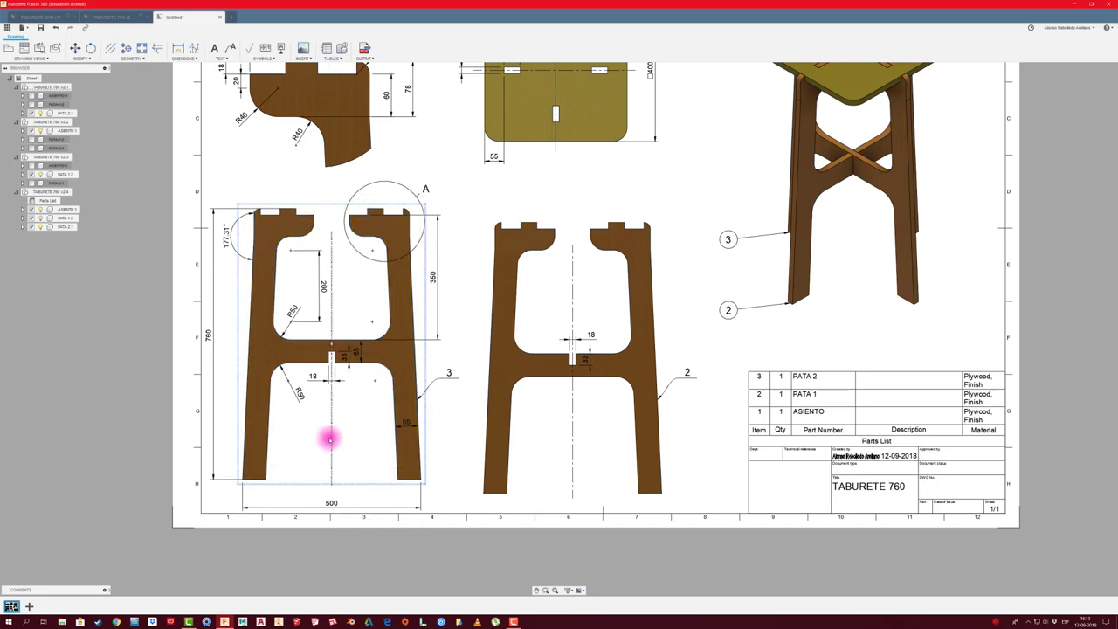
left_click(332, 504)
left_click_drag(332, 504, 332, 488)
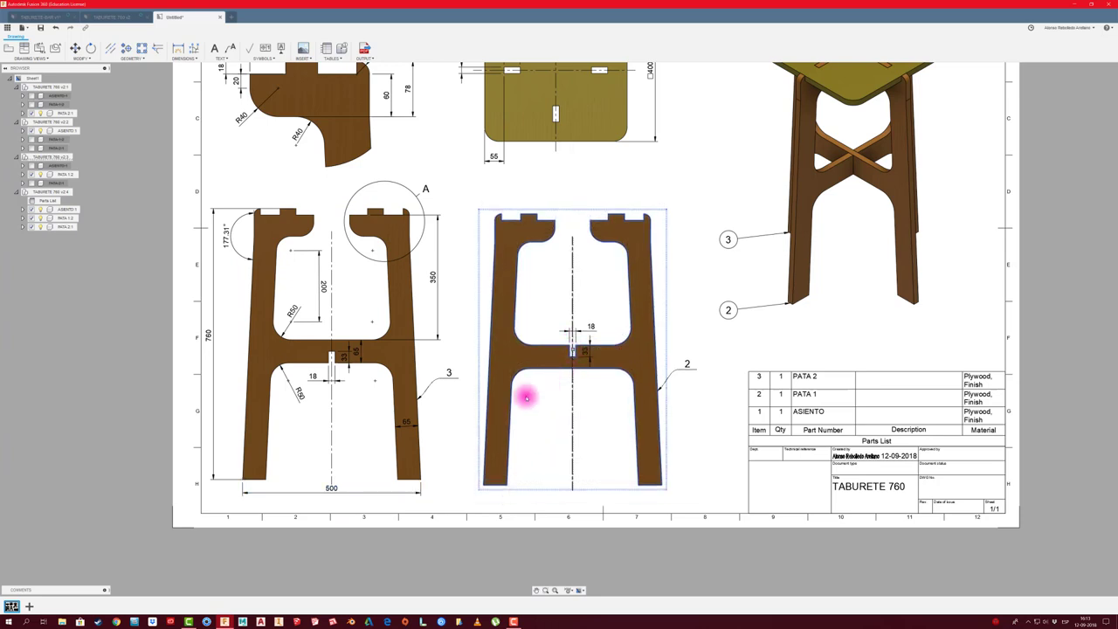
scroll(429, 435, "down", 2)
scroll(428, 435, "down", 1)
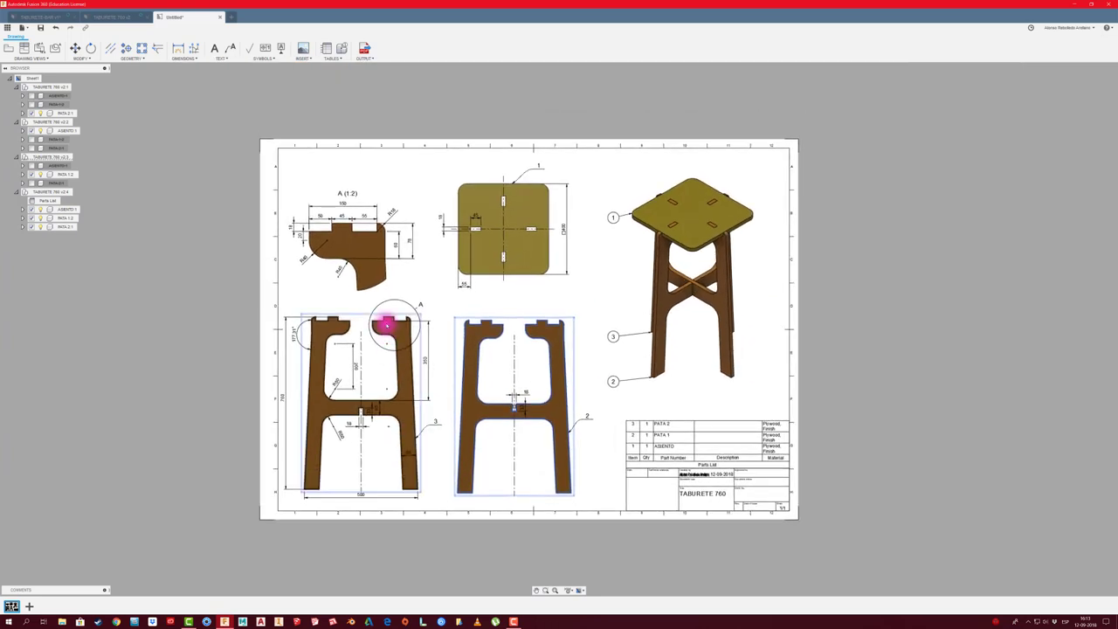
scroll(375, 297, "up", 1)
- Move detail view A slightly higher on the sheet
scroll(357, 273, "up", 1)
left_click(394, 298)
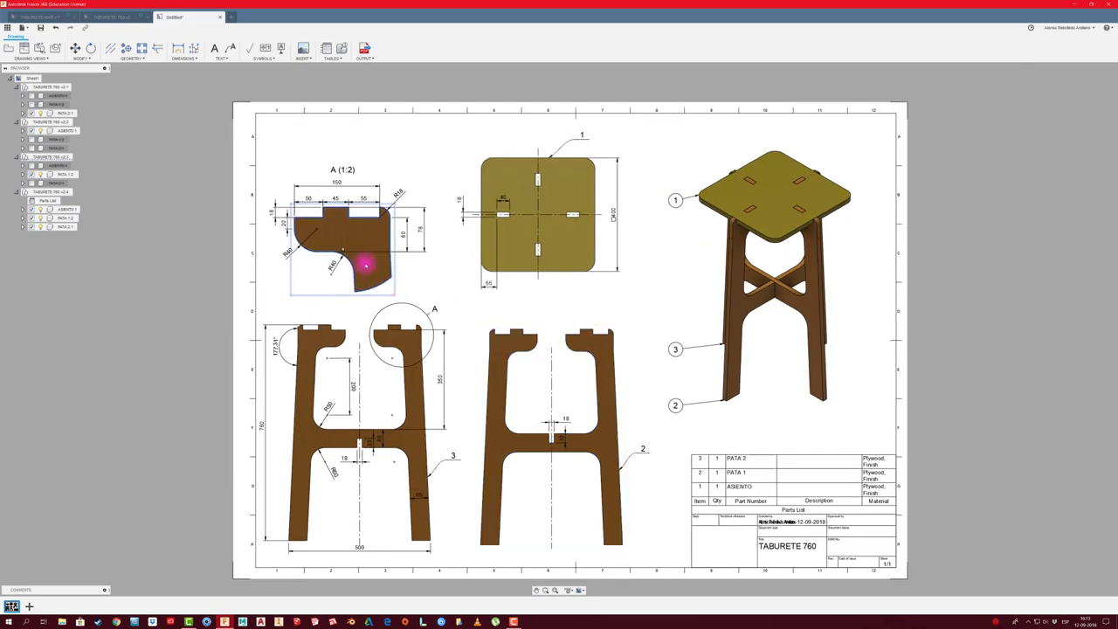
left_click(351, 216)
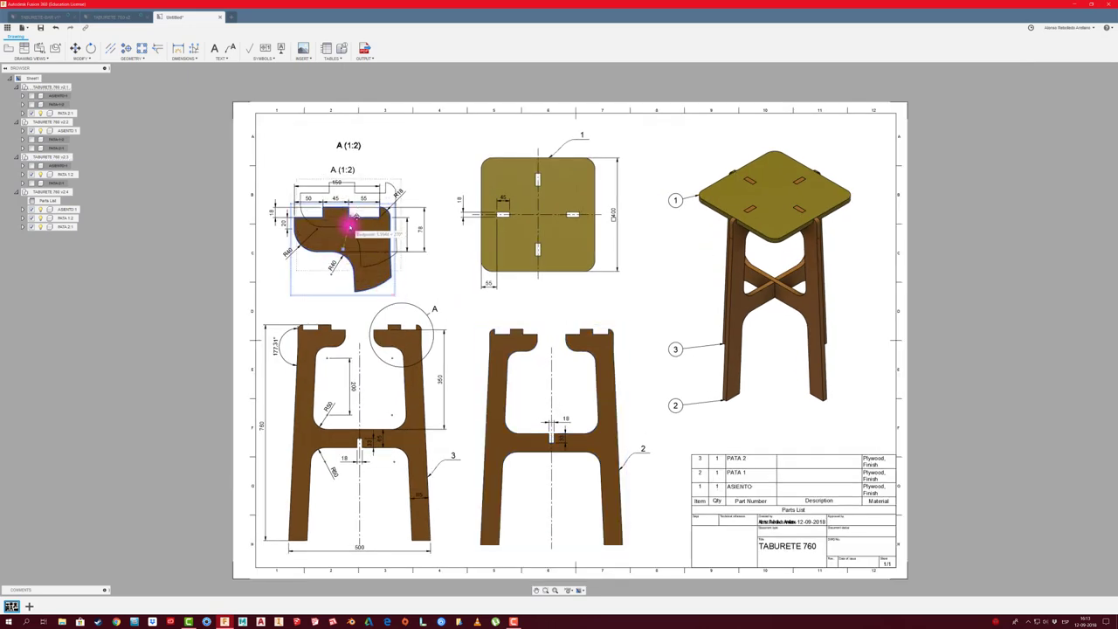
left_click(349, 220)
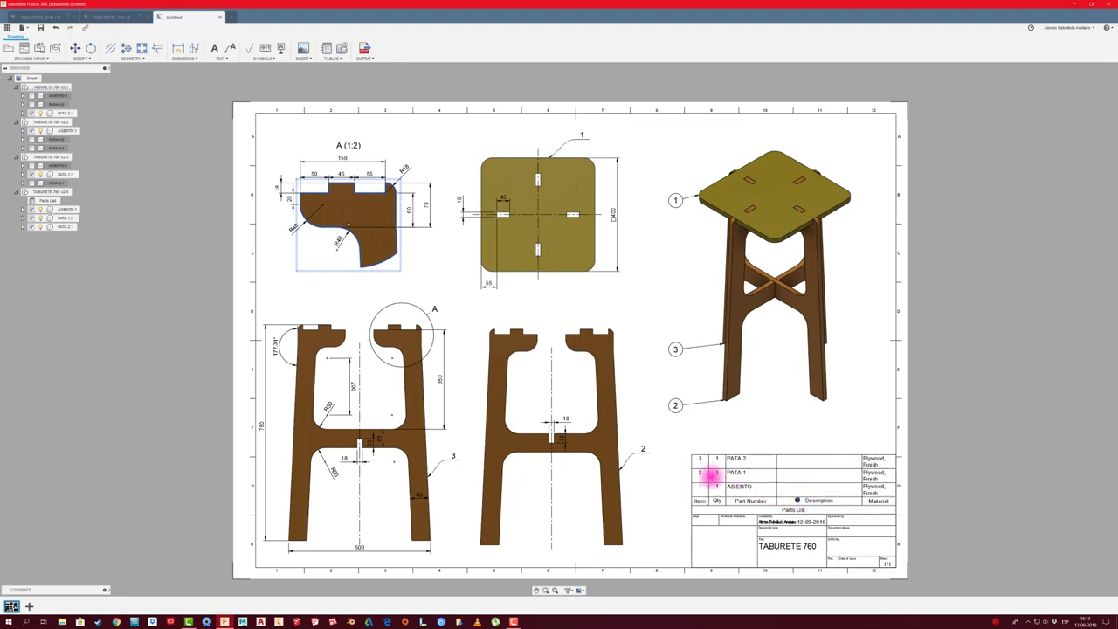
- Widen the parts list's Material column so each 'Plywood, Finish' fits on one line
scroll(706, 467, "up", 2)
scroll(646, 461, "up", 2)
scroll(699, 461, "up", 2)
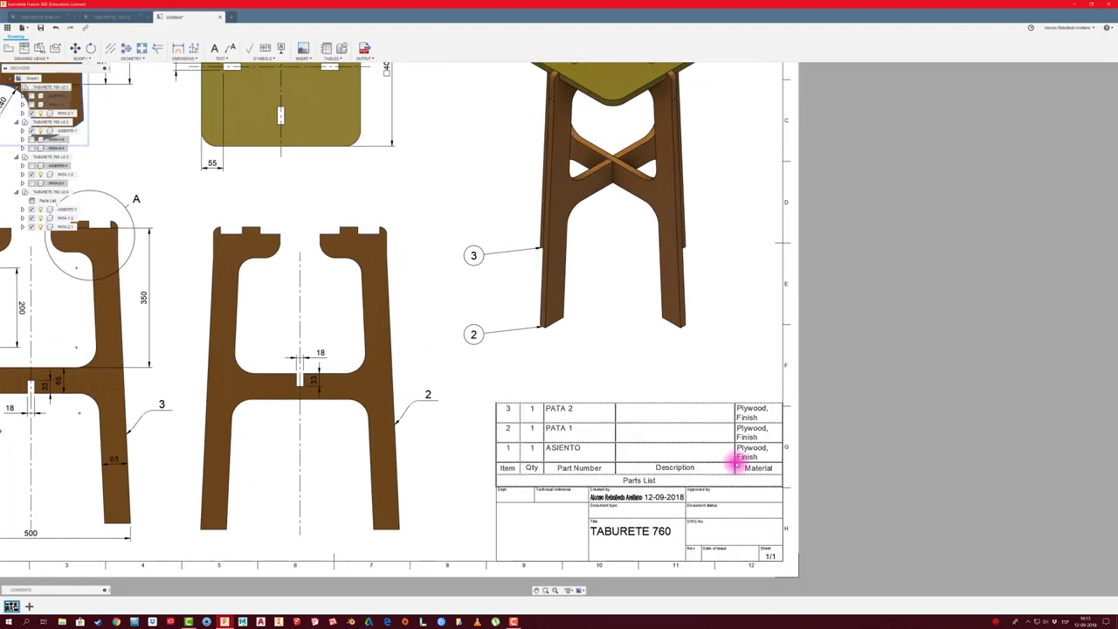
left_click(732, 469)
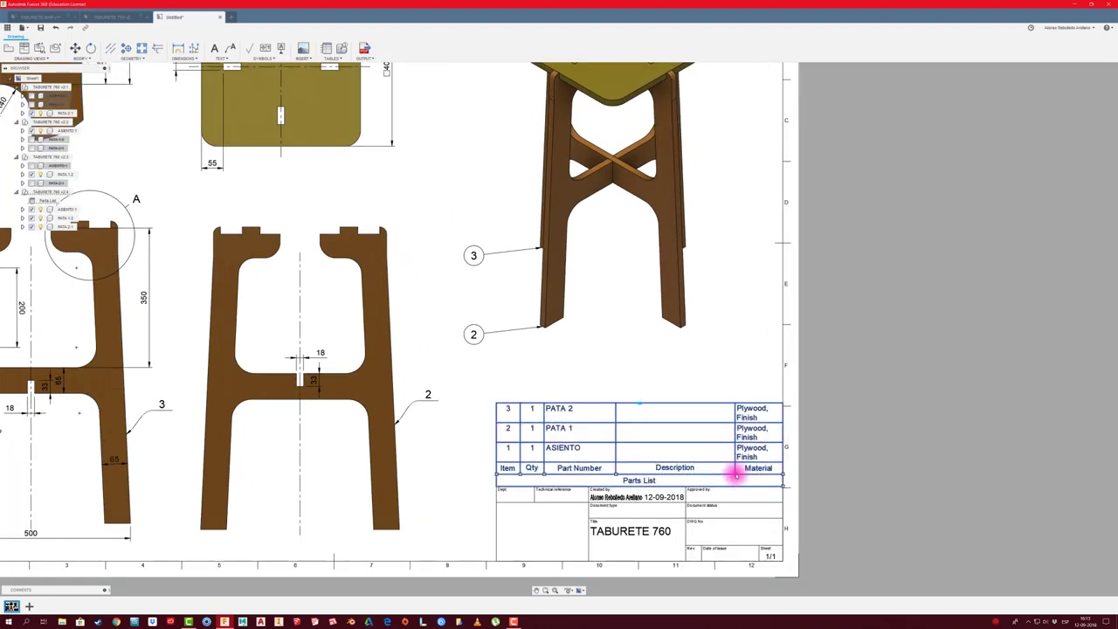
left_click_drag(736, 472, 709, 473)
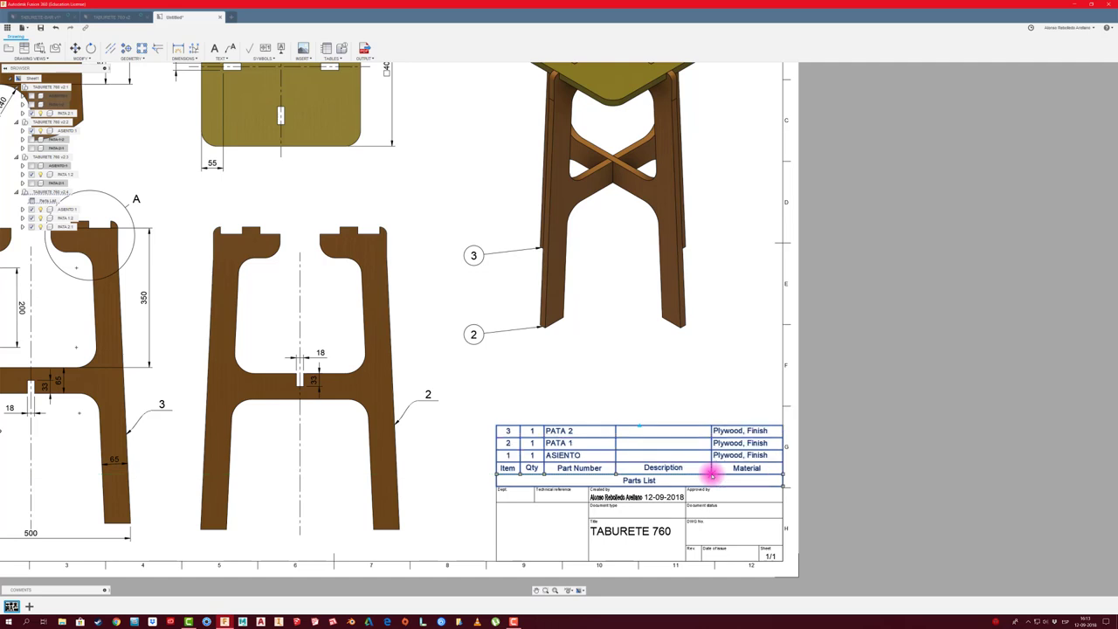
left_click(465, 472)
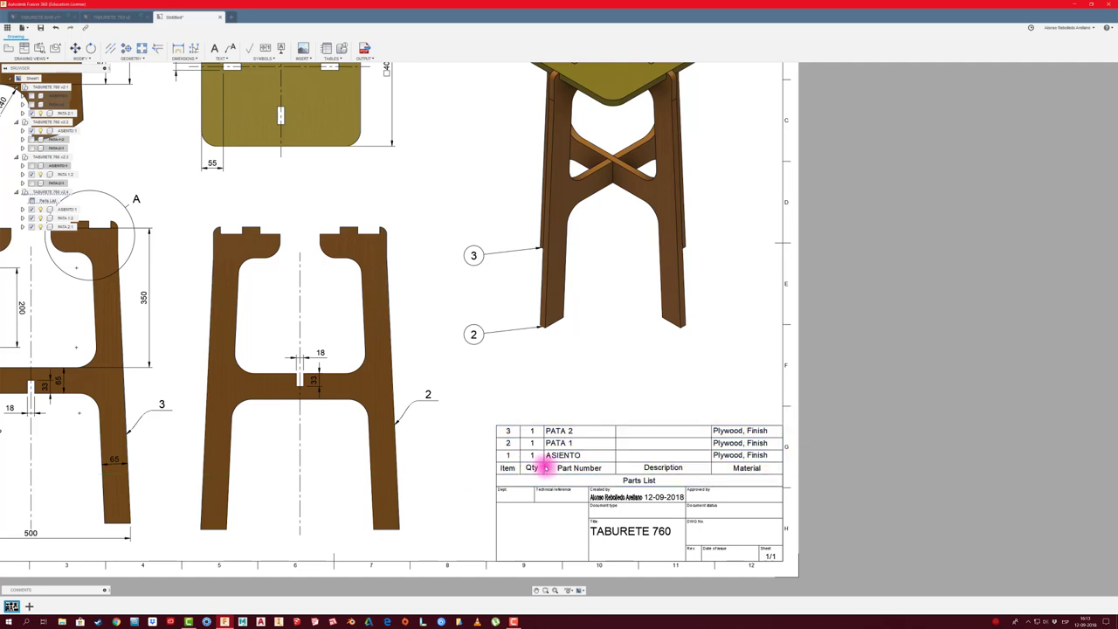
scroll(524, 432, "up", 2)
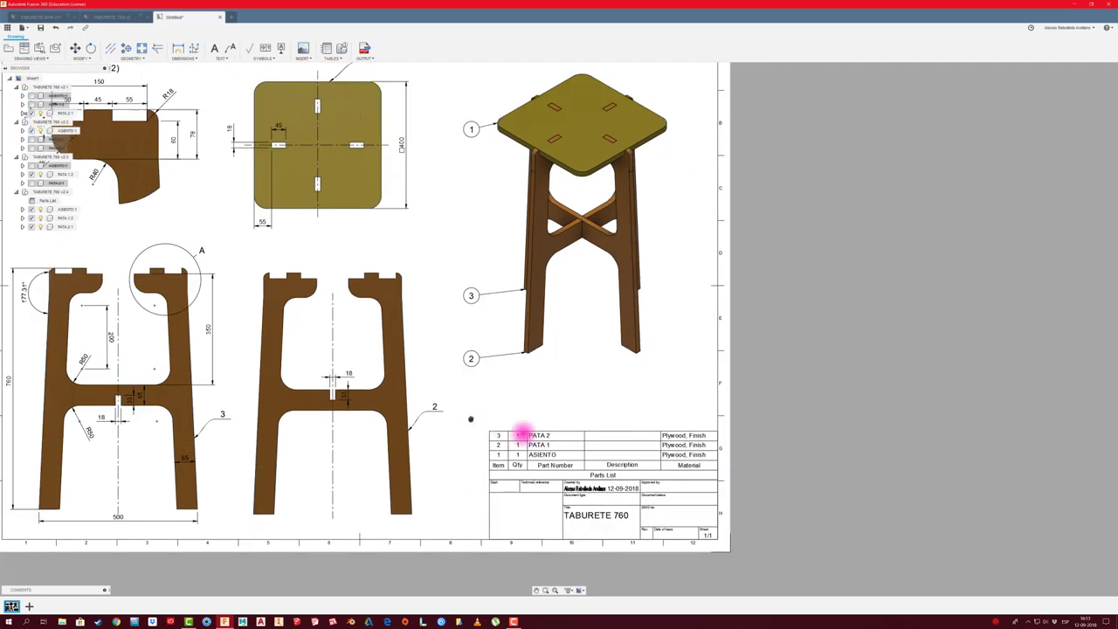
scroll(618, 454, "up", 2)
scroll(618, 461, "up", 1)
scroll(611, 456, "up", 1)
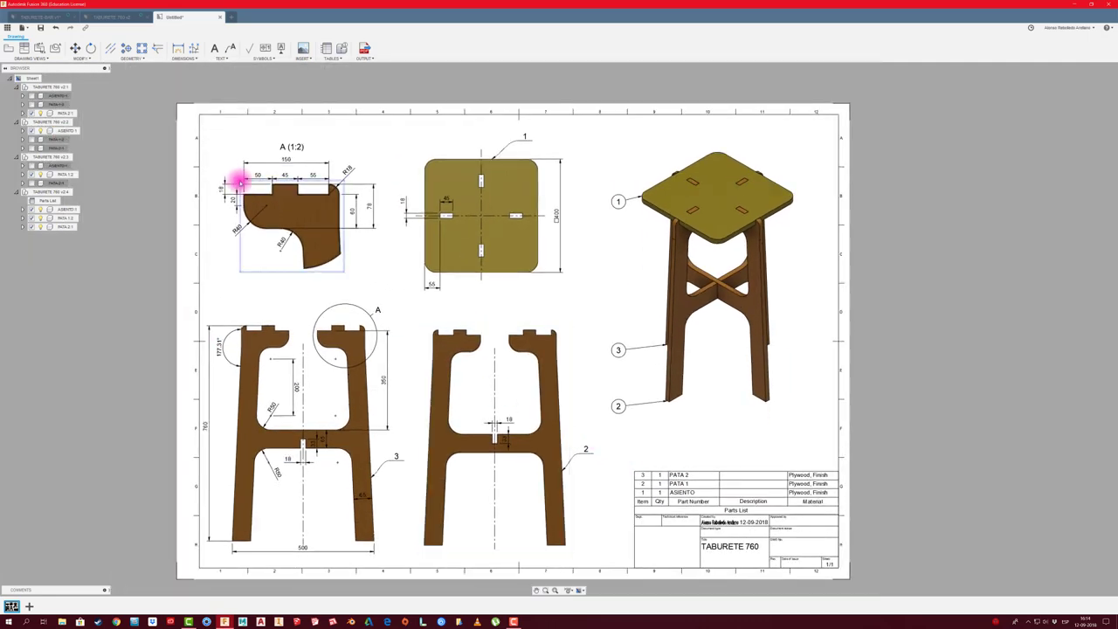
- In the stool assembly, set the ASIENTO seat's description to 18 ESP
left_click(119, 17)
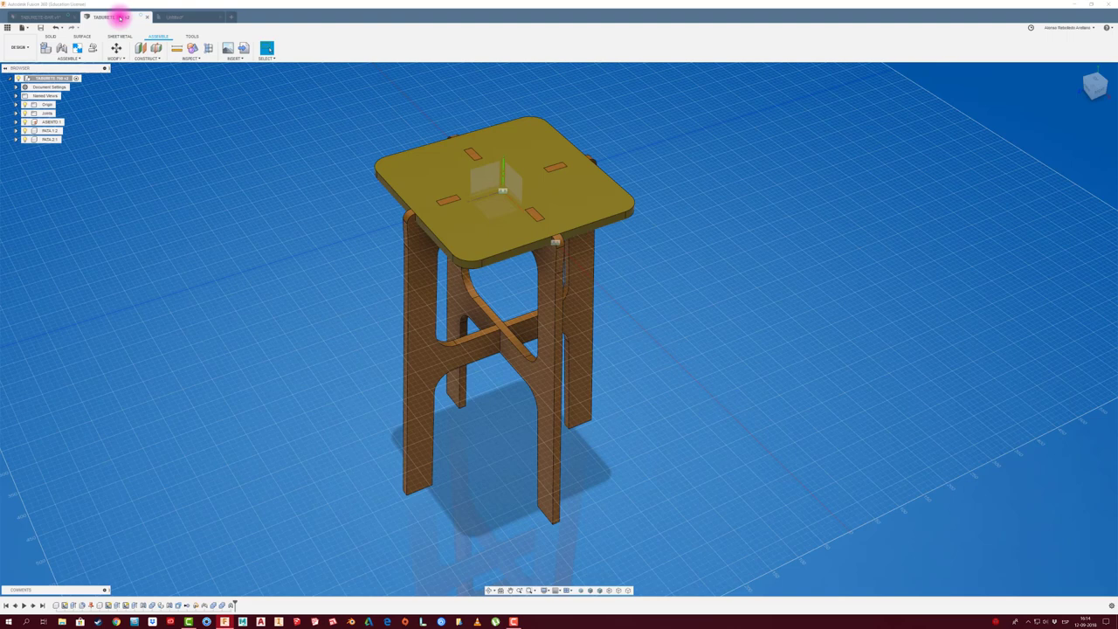
middle_click_drag(312, 248, 291, 244)
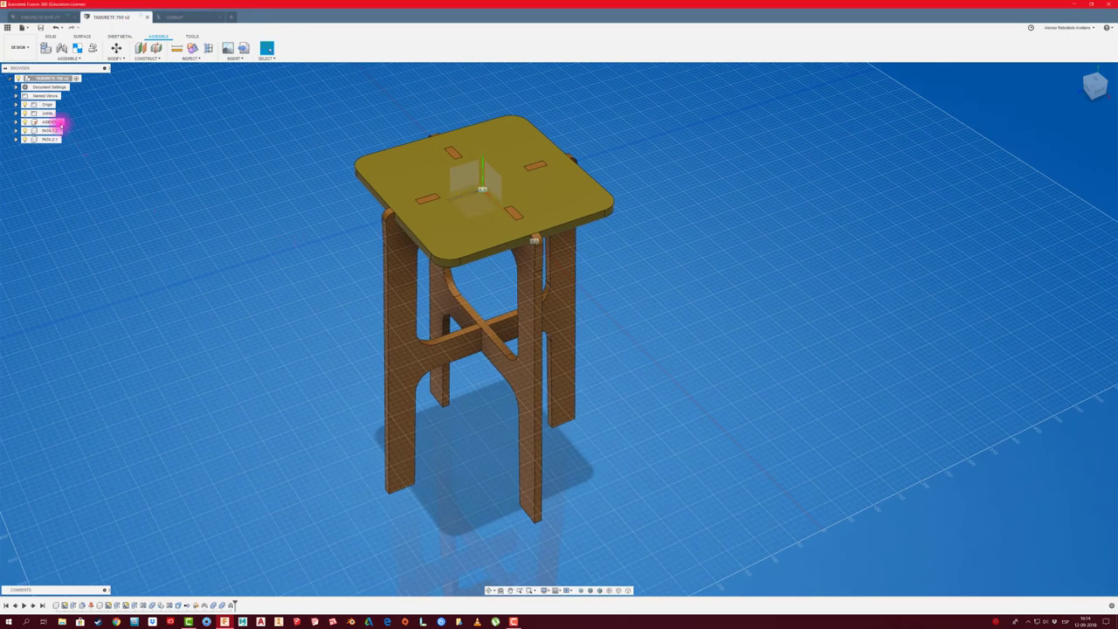
right_click(61, 122)
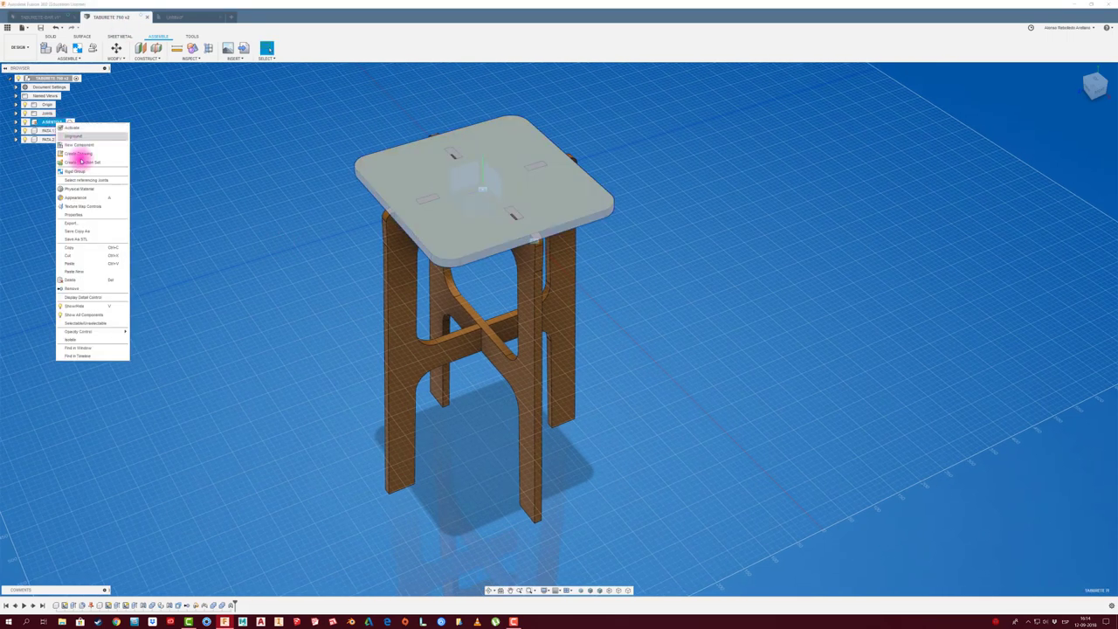
left_click(87, 214)
left_click(171, 185)
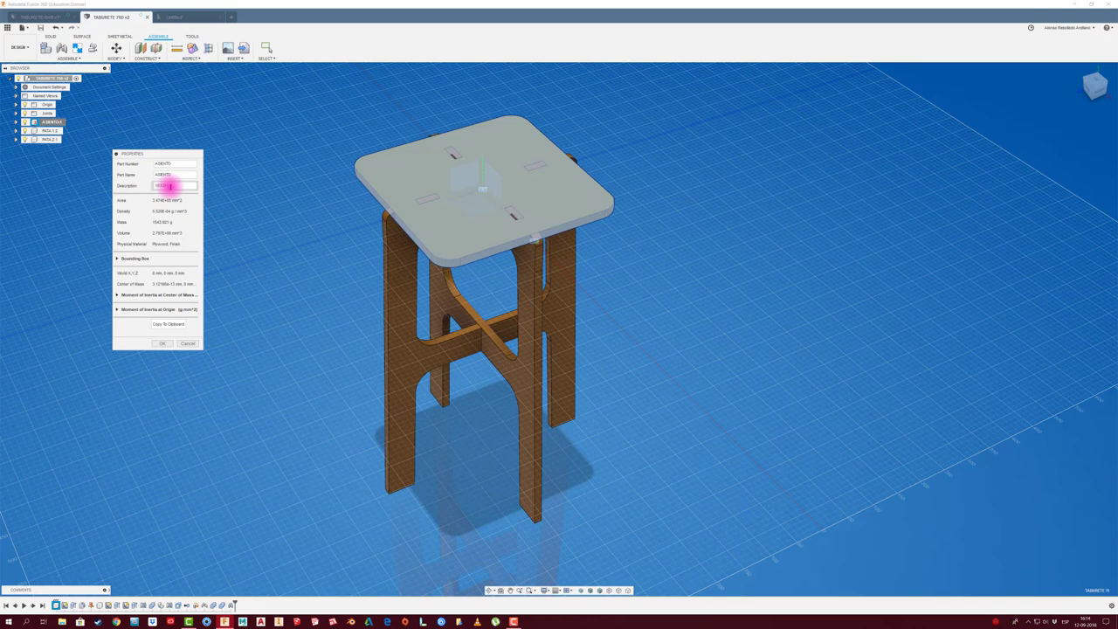
left_click(161, 344)
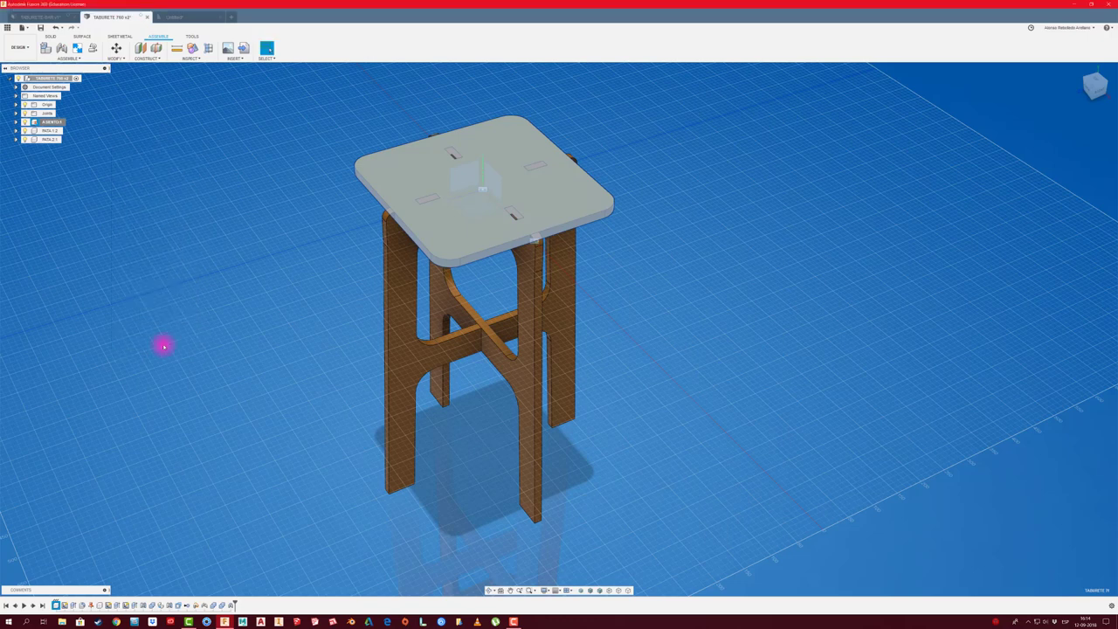
- Set the description of legs PATA 1 and PATA 2 to 18 ESP
left_click(58, 131)
right_click(60, 131)
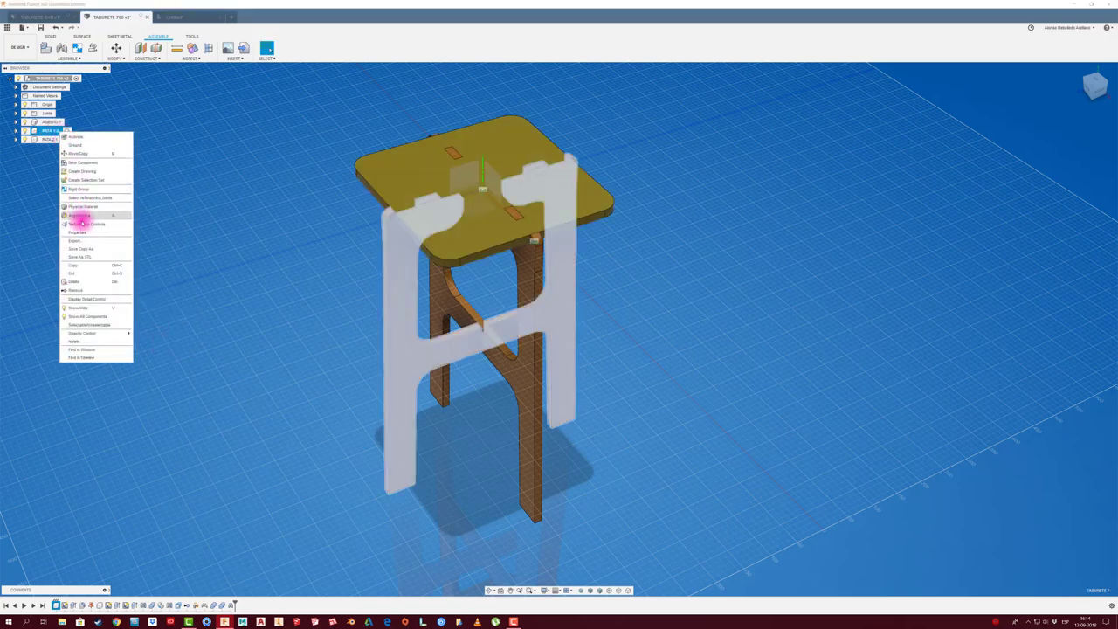
left_click(78, 232)
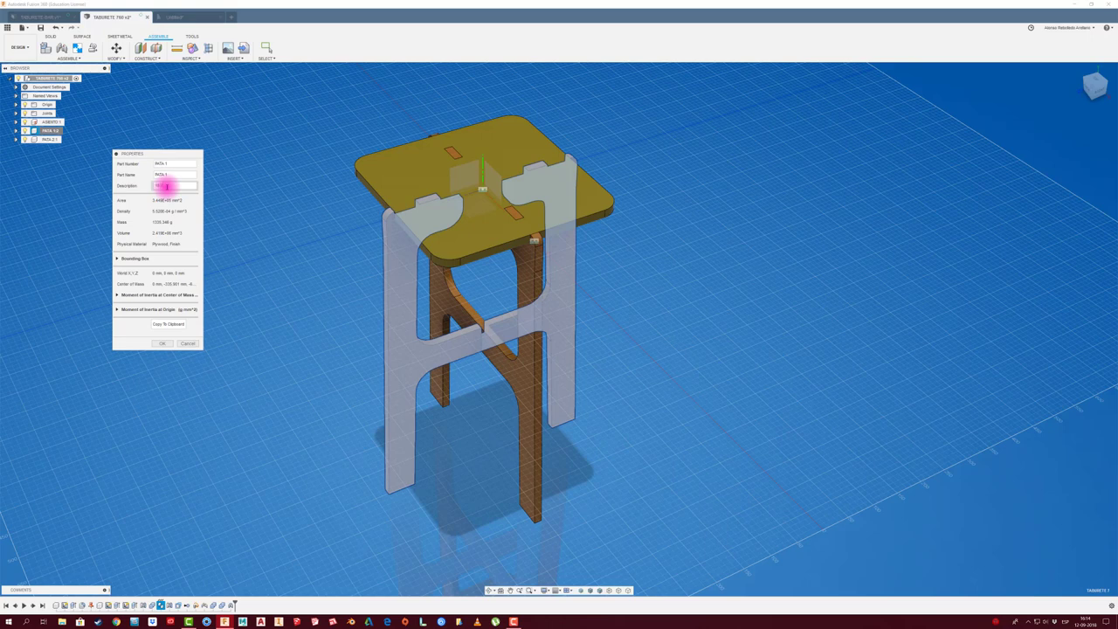
left_click(163, 342)
right_click(51, 144)
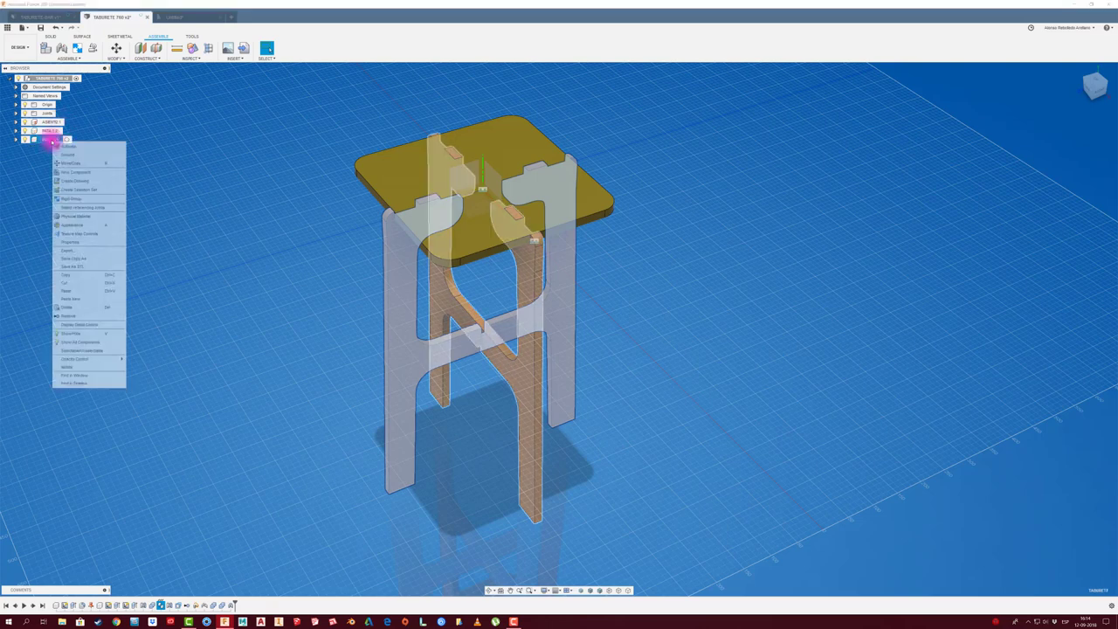
left_click(81, 237)
left_click(181, 186)
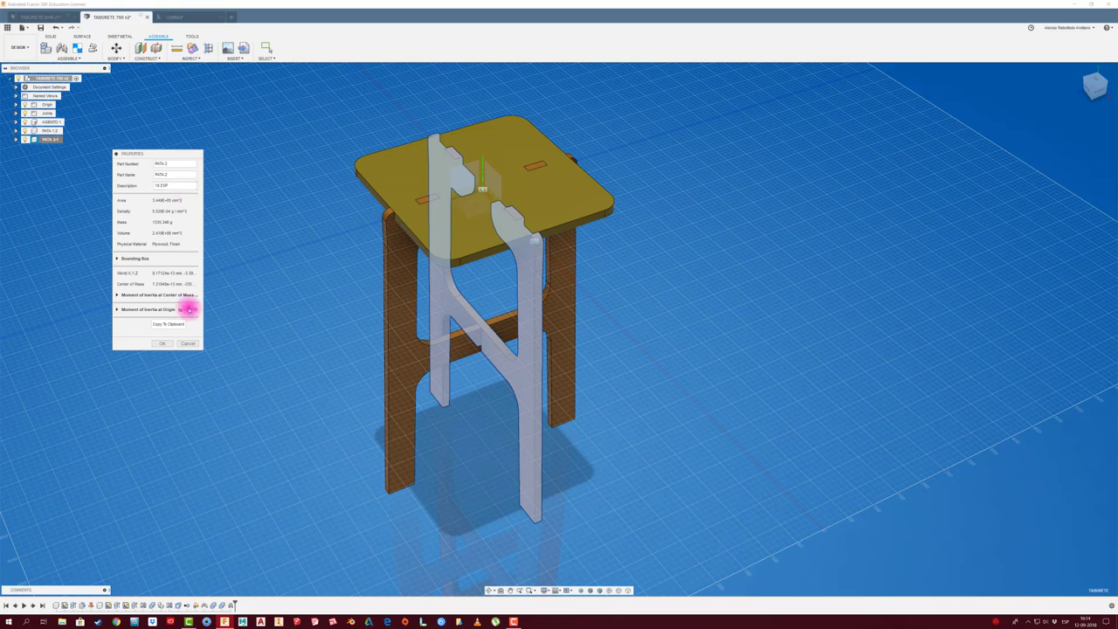
left_click(162, 342)
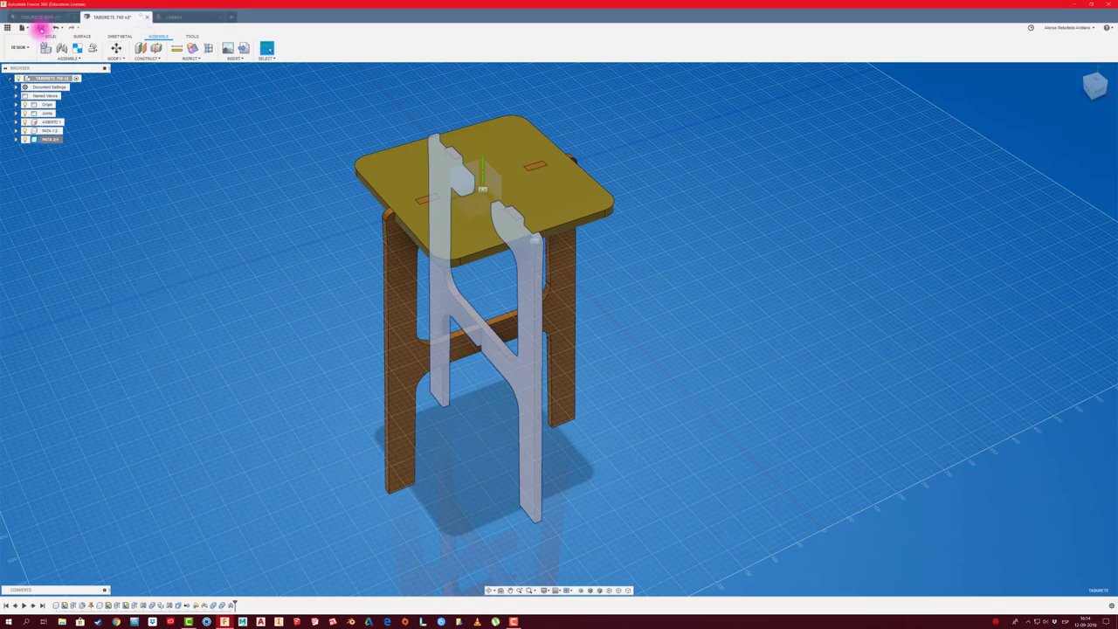
- Save a new version of the stool model and return to the drawing
left_click(40, 27)
left_click(560, 308)
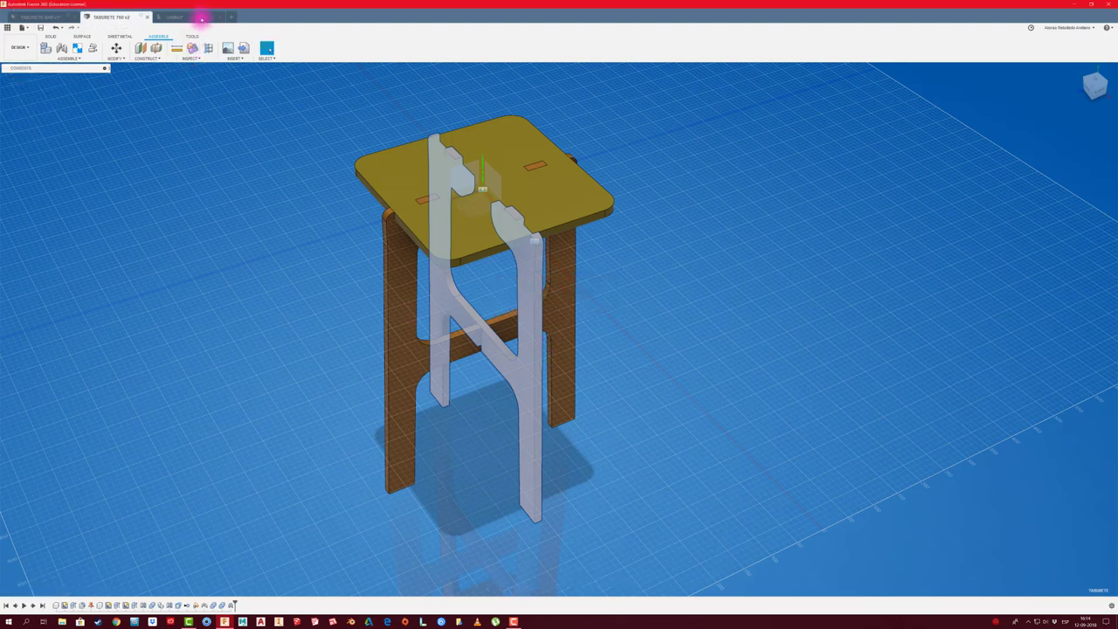
left_click(197, 15)
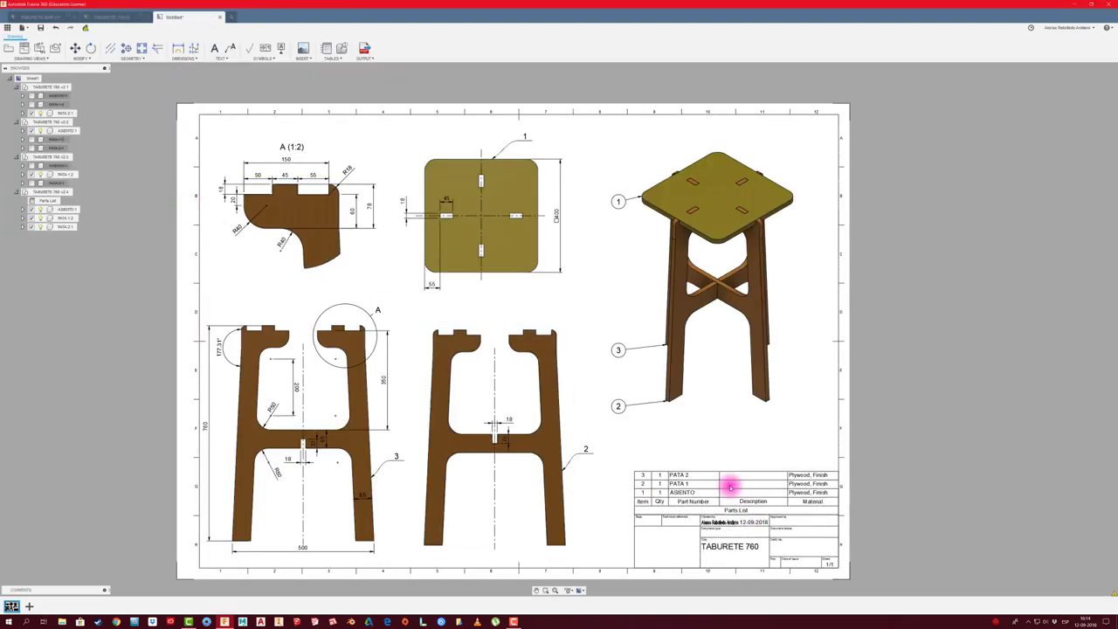
- Update the drawing so the parts list shows the 18 ESP descriptions
scroll(764, 507, "up", 2)
scroll(770, 500, "up", 1)
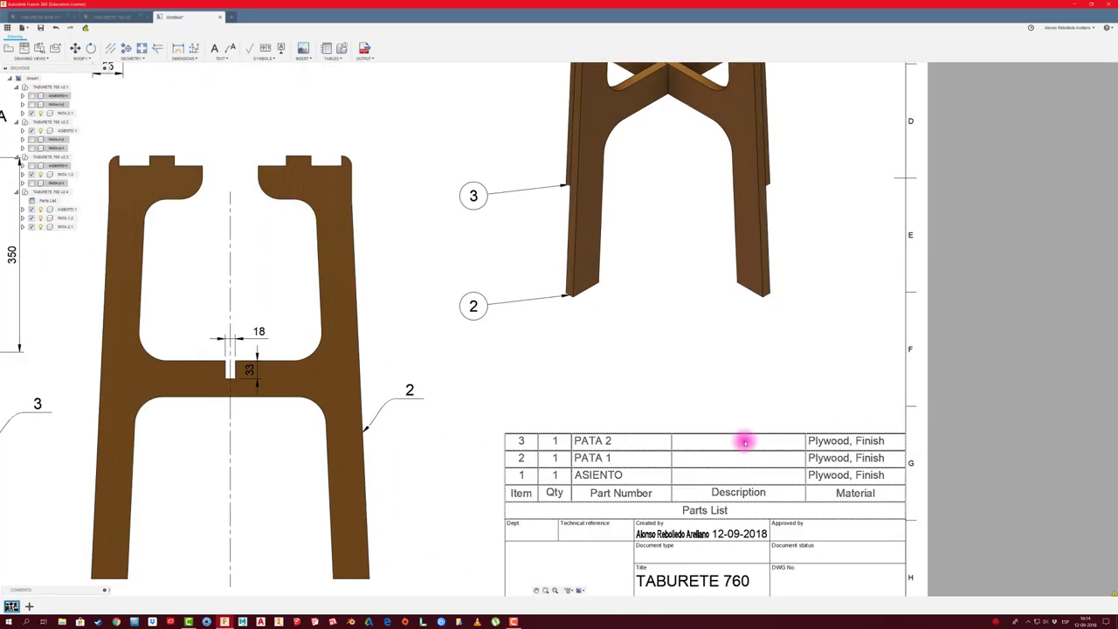
left_click(140, 96)
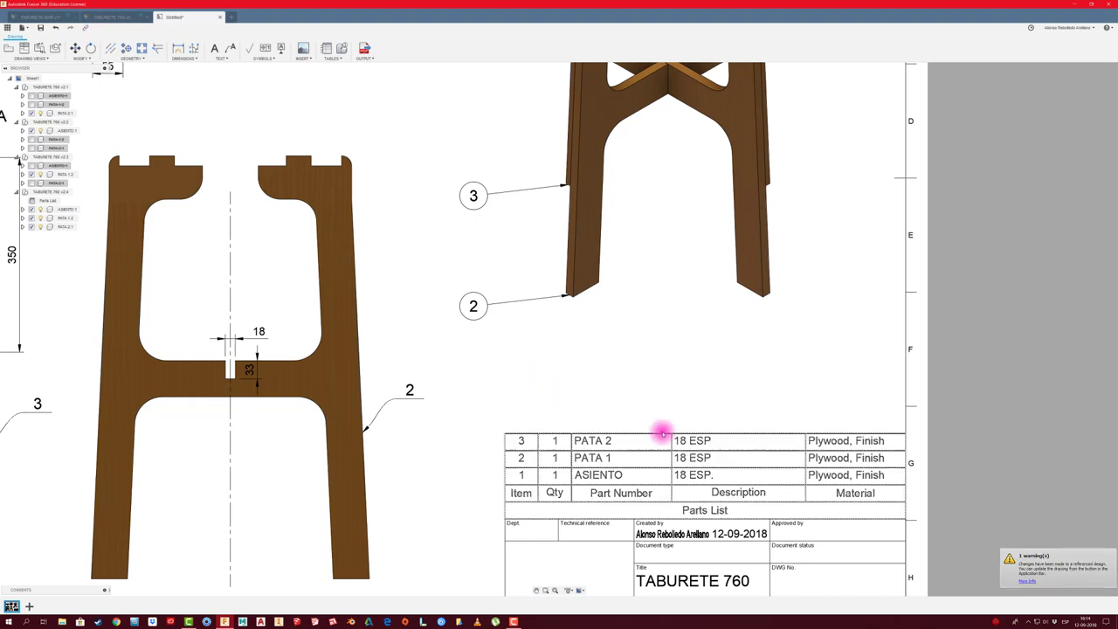
scroll(467, 386, "down", 3)
scroll(467, 386, "down", 1)
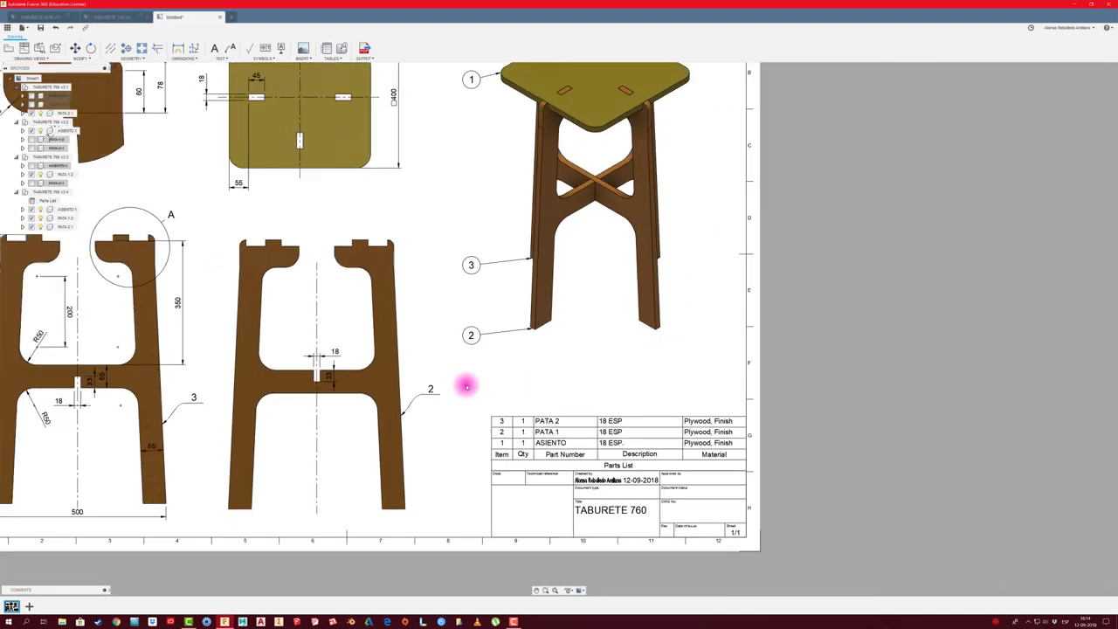
scroll(467, 386, "down", 2)
- Shift the isometric stool view slightly up and to the right
middle_click_drag(466, 378, 532, 428)
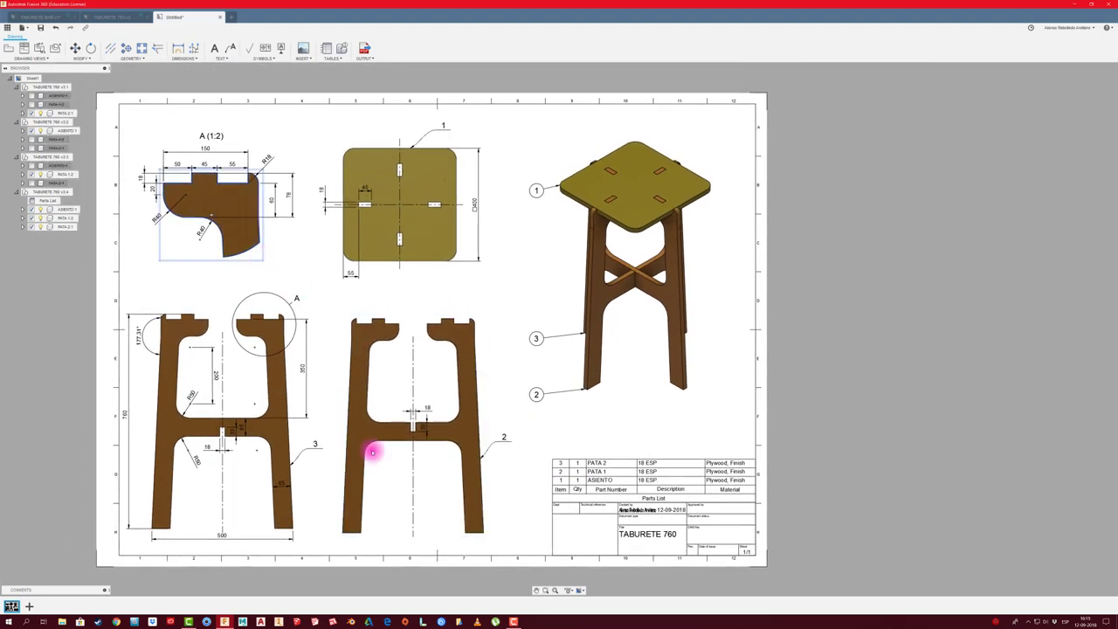
scroll(424, 466, "up", 2)
scroll(425, 466, "up", 1)
middle_click_drag(422, 428, 320, 464)
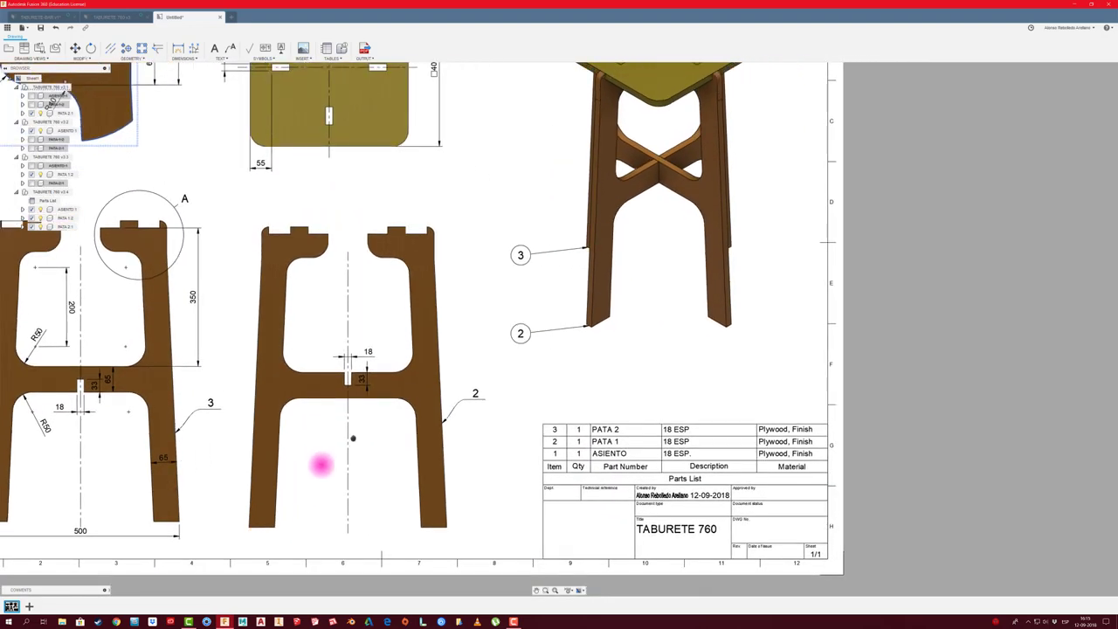
scroll(467, 382, "up", 1)
scroll(442, 378, "down", 3)
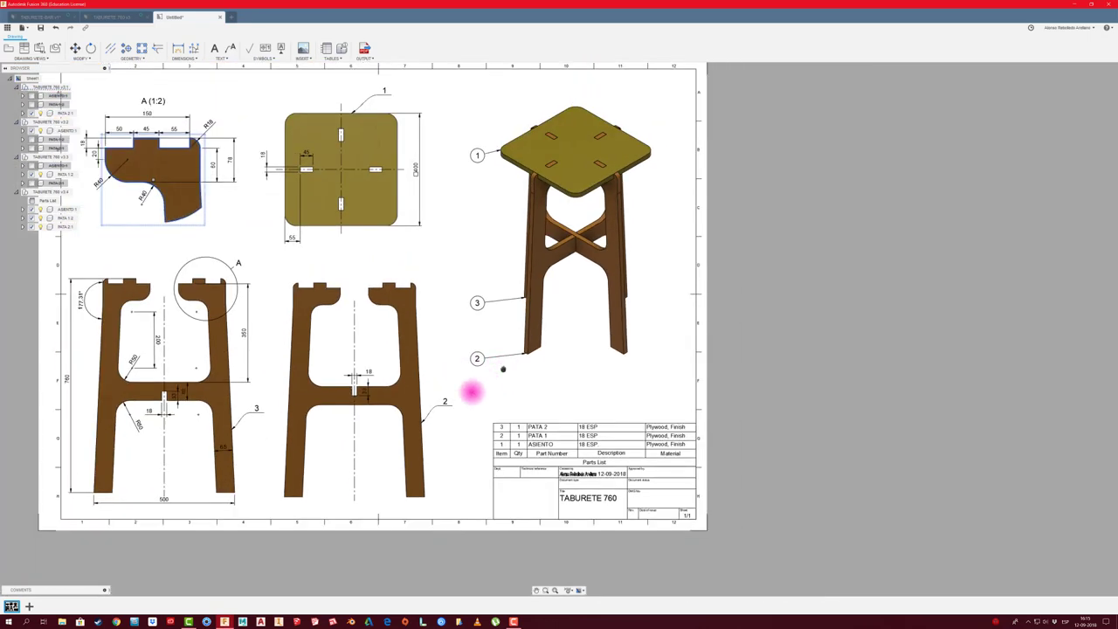
middle_click_drag(472, 393, 437, 407)
scroll(304, 409, "down", 1)
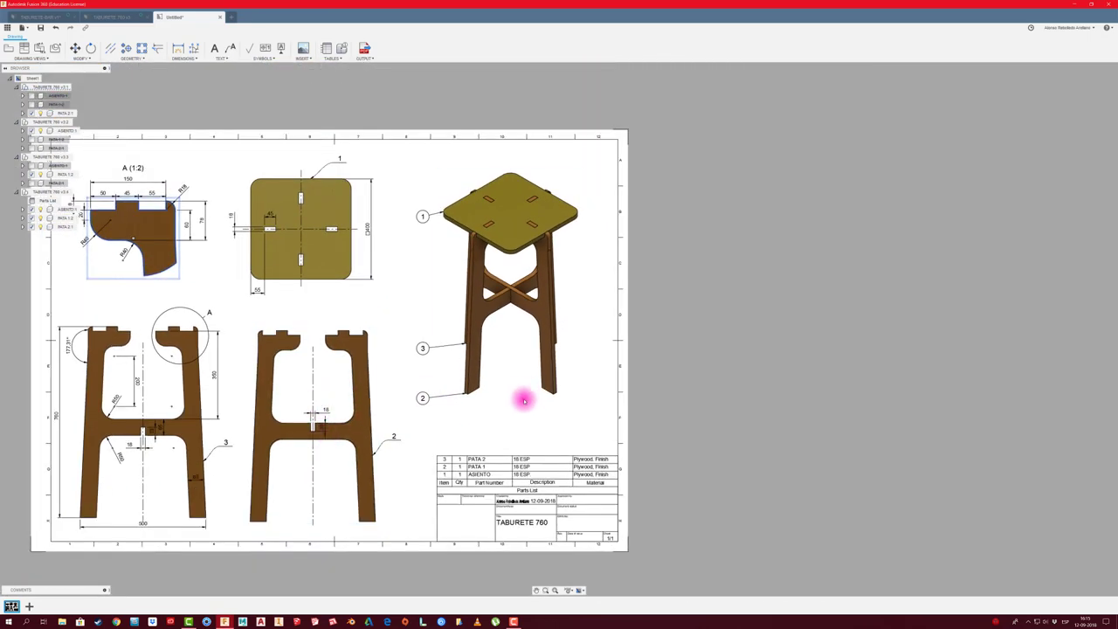
left_click(529, 370)
left_click_drag(514, 276, 536, 258)
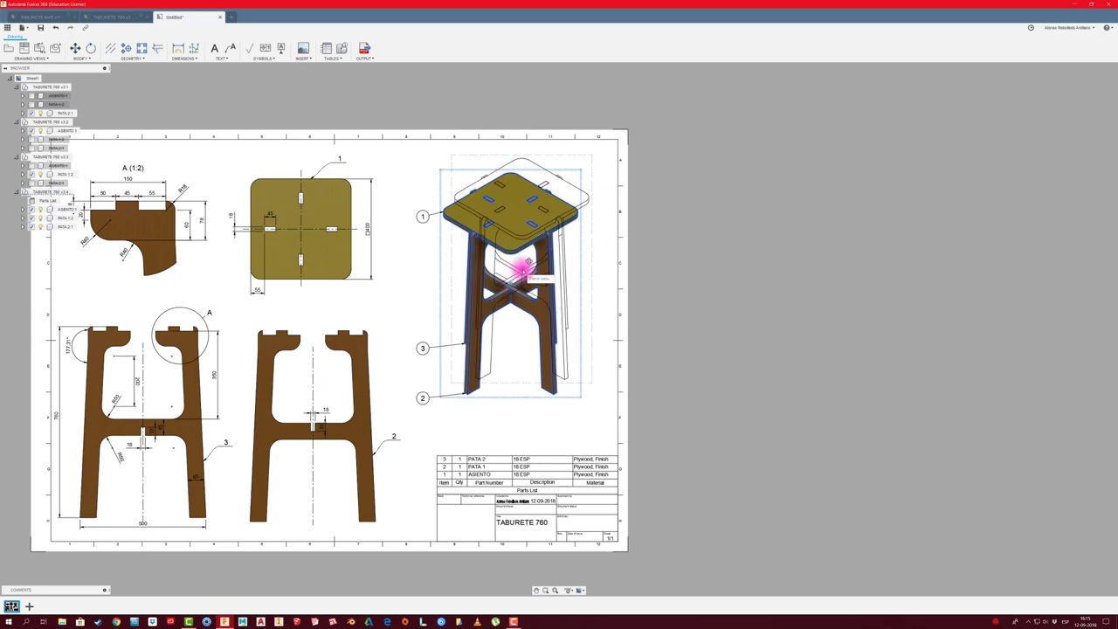
- Draw a text note box below the isometric view
scroll(417, 414, "up", 1)
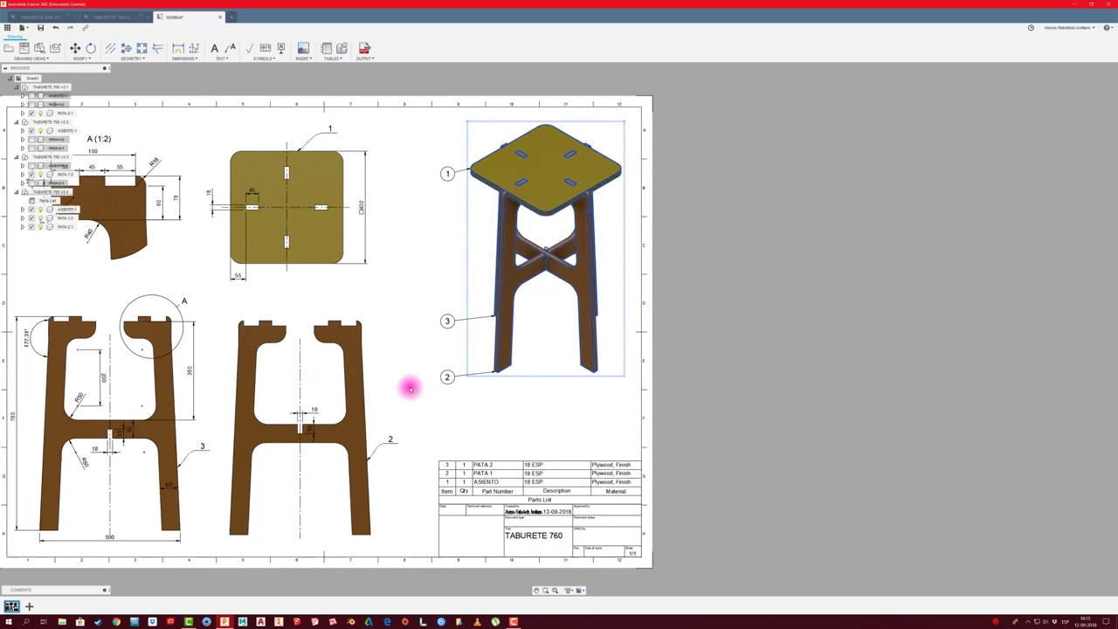
left_click(214, 48)
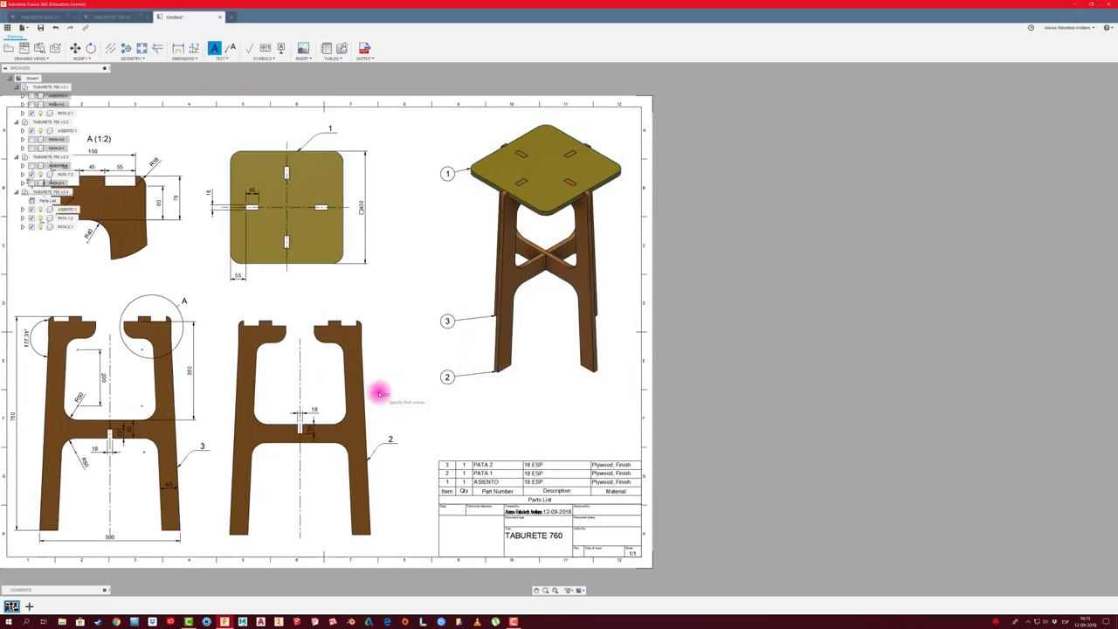
left_click(377, 388)
left_click(541, 428)
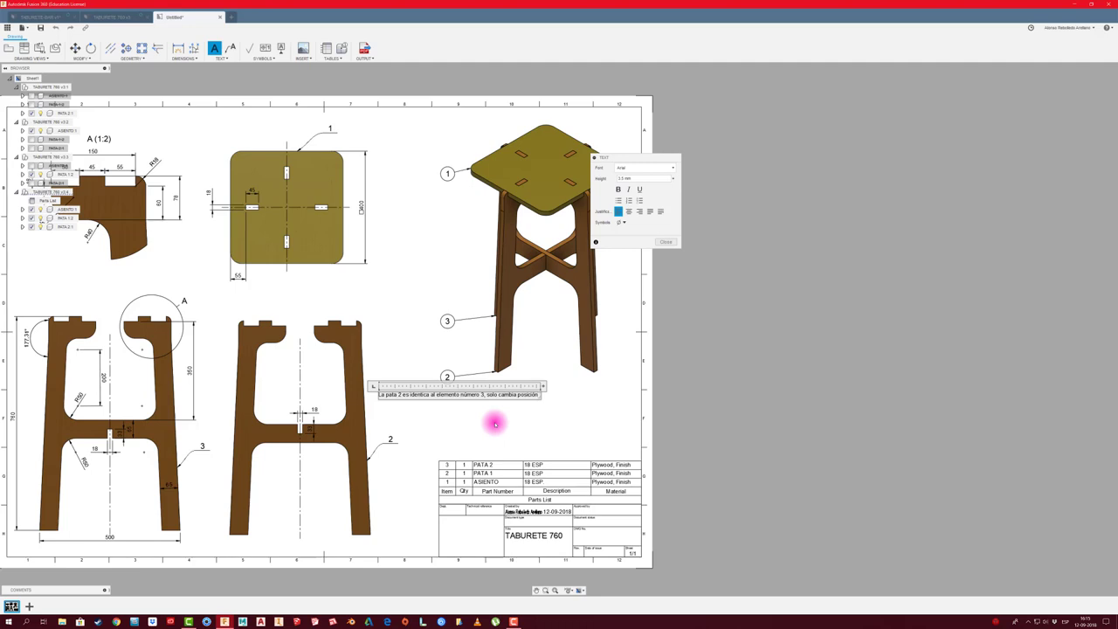
- Finish the leg-2 note with 'del ranurado' and narrow it to a three-line text block
type("del ranurado")
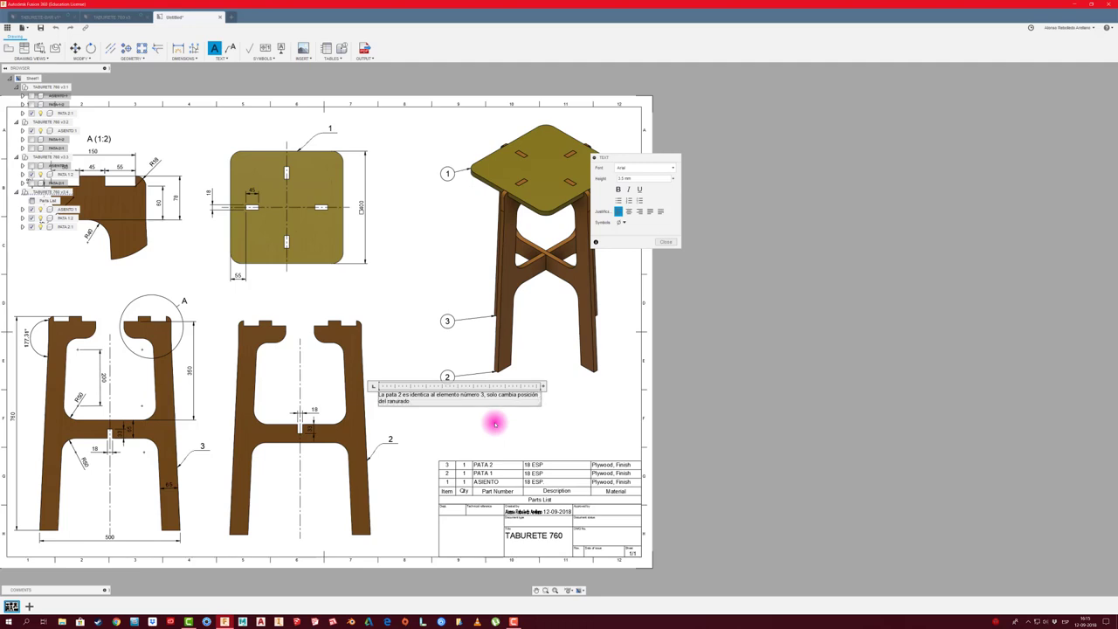
left_click(668, 244)
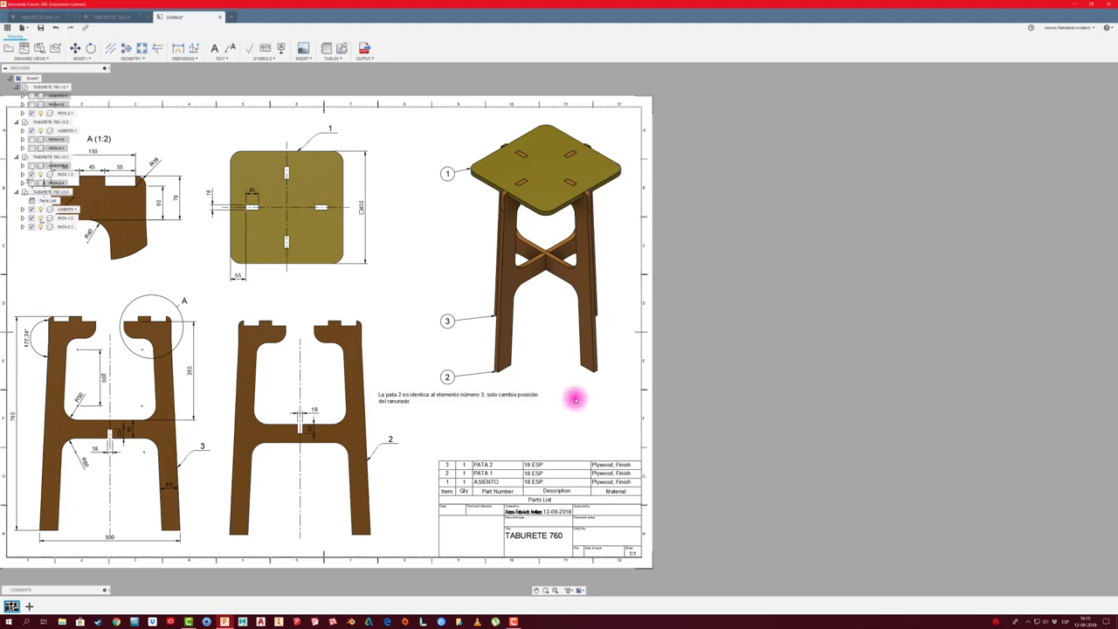
double_click(492, 394)
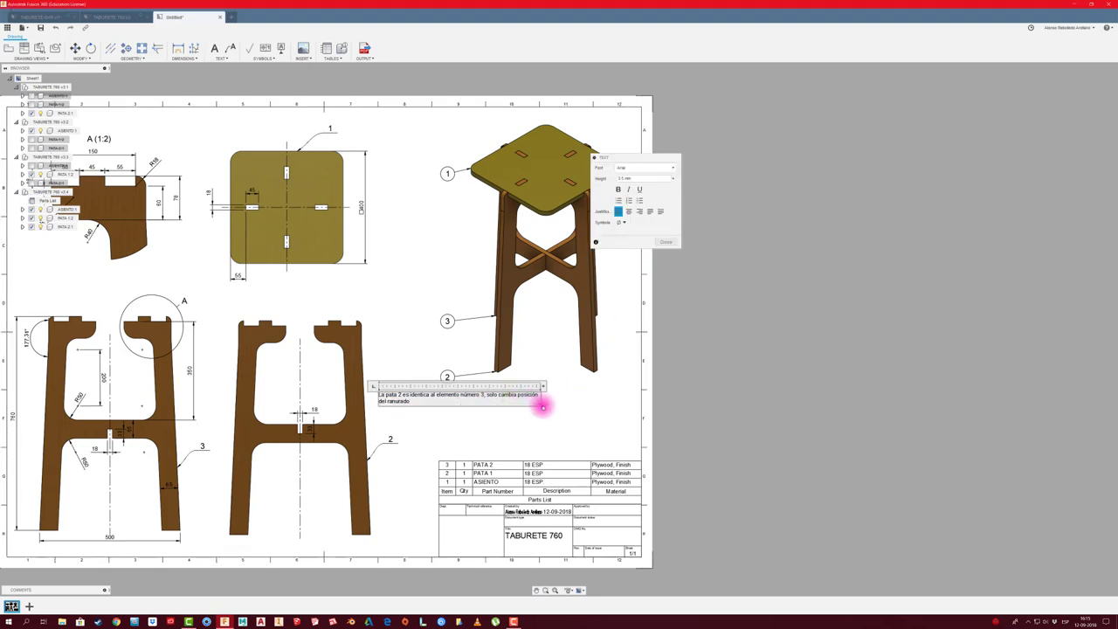
left_click_drag(527, 406, 424, 428)
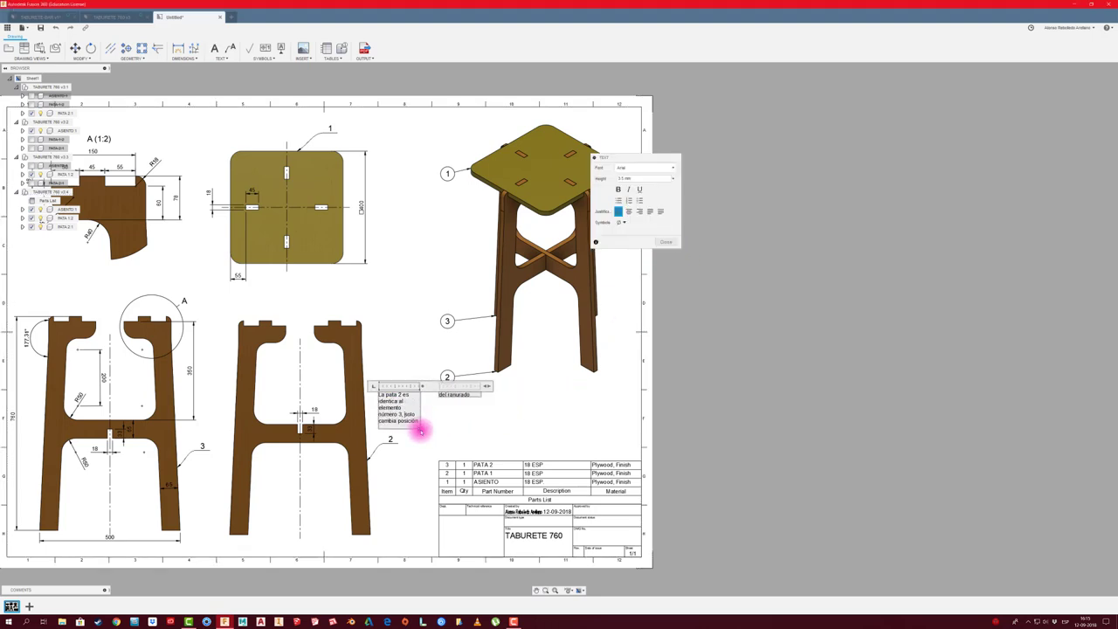
left_click(667, 242)
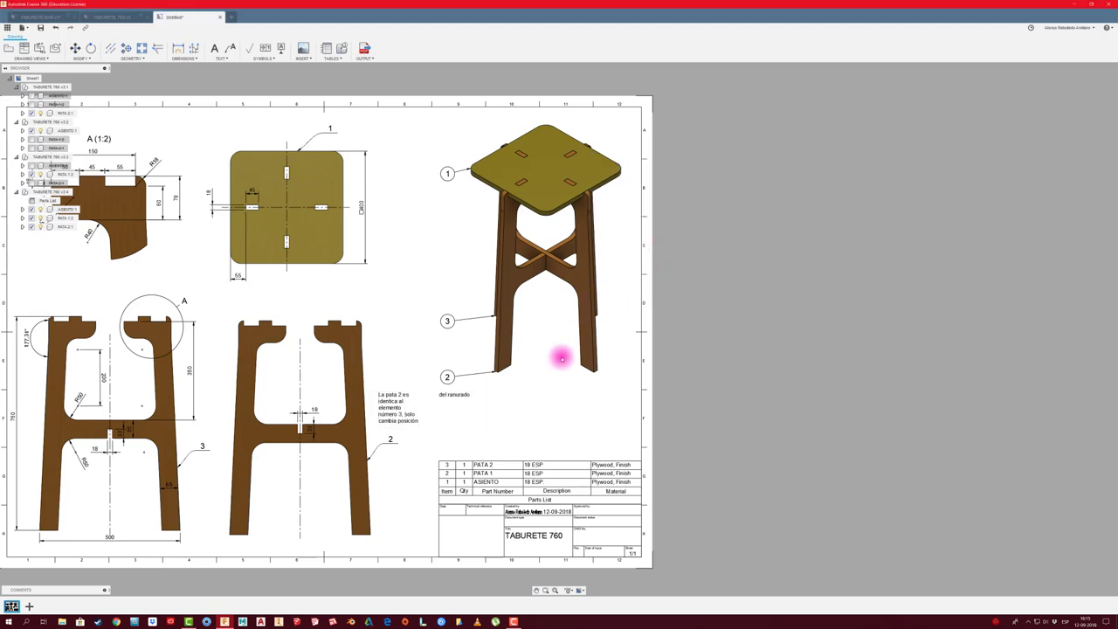
double_click(455, 394)
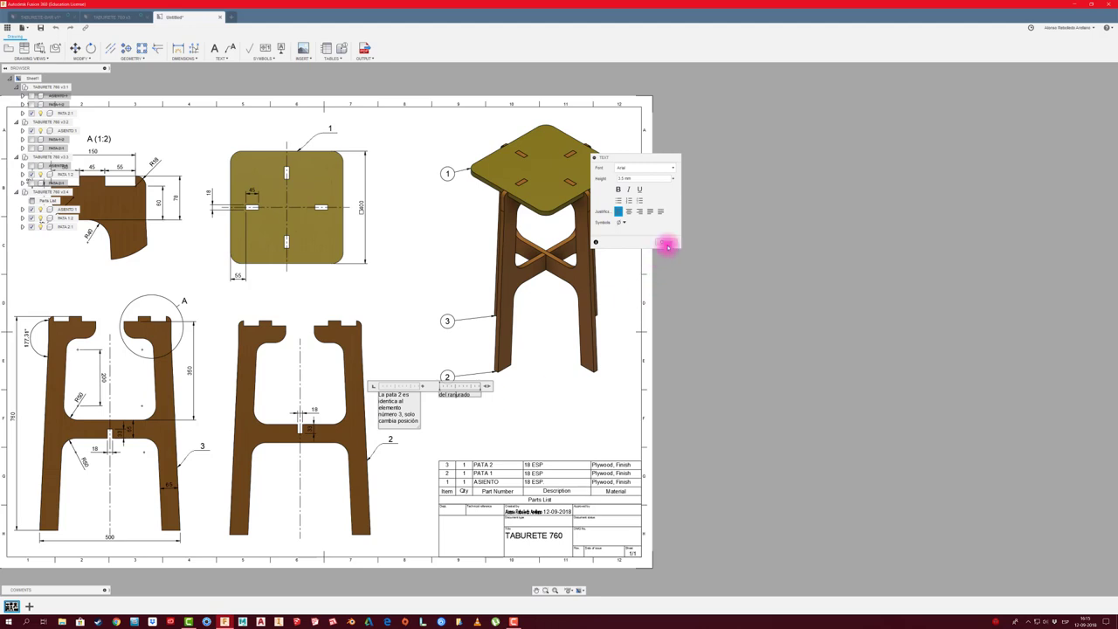
left_click(667, 241)
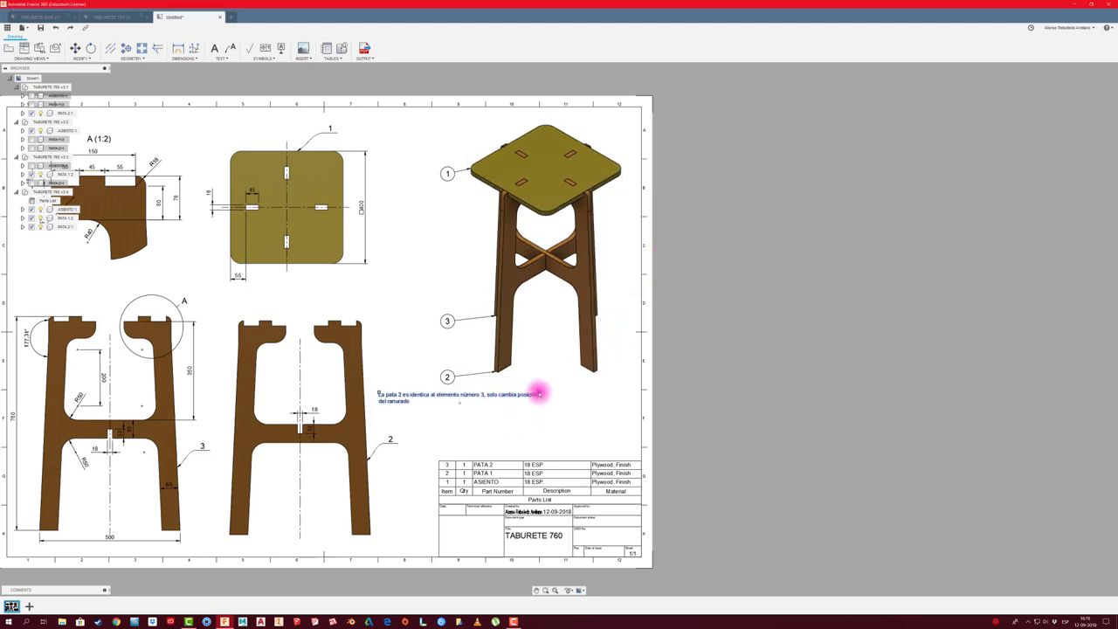
left_click(540, 394)
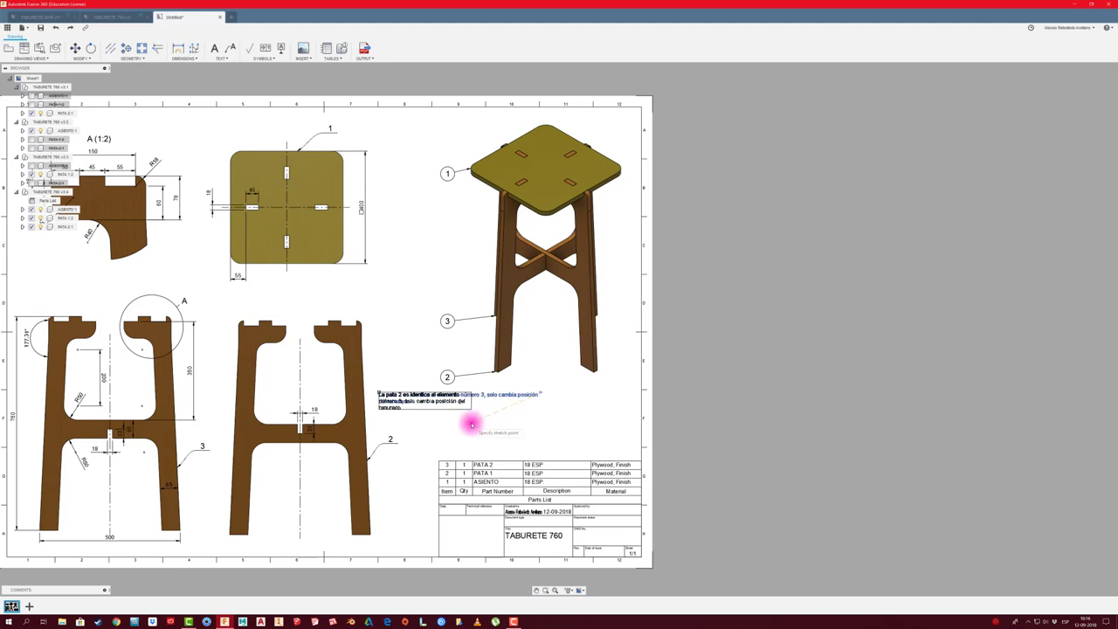
left_click(471, 425)
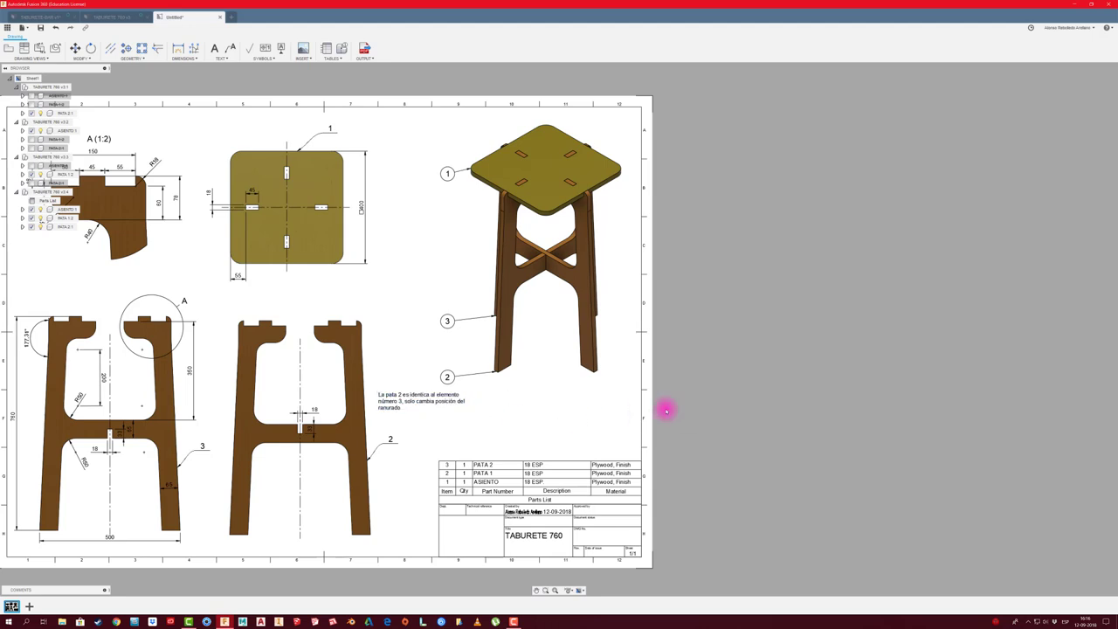
- Move the leg-2 note lower and further left on the sheet
scroll(524, 418, "down", 1)
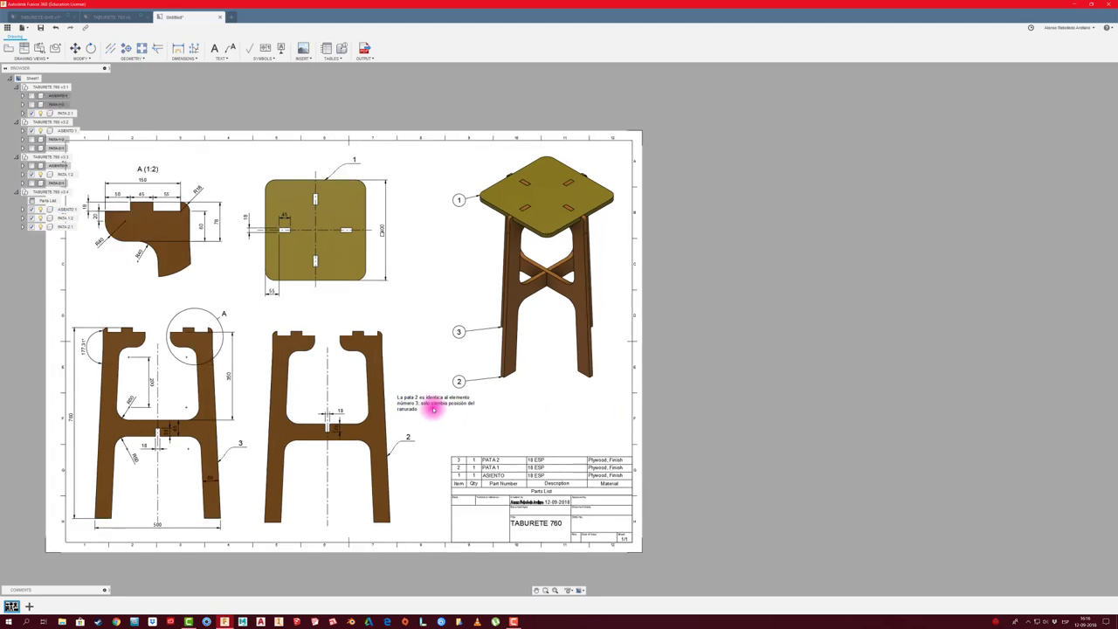
left_click(398, 395)
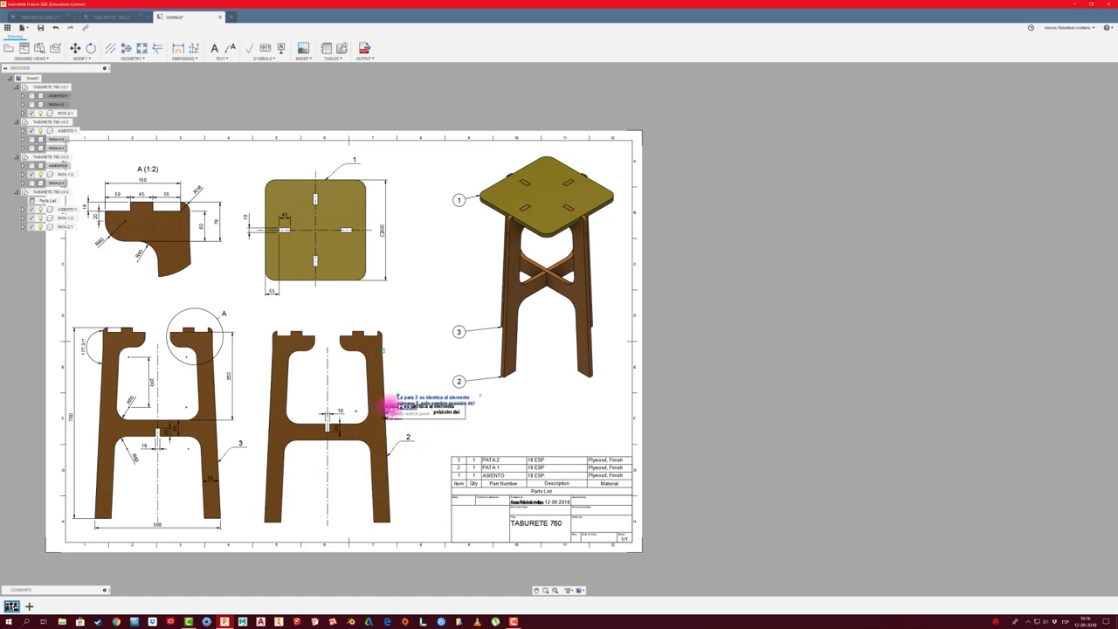
left_click(407, 425)
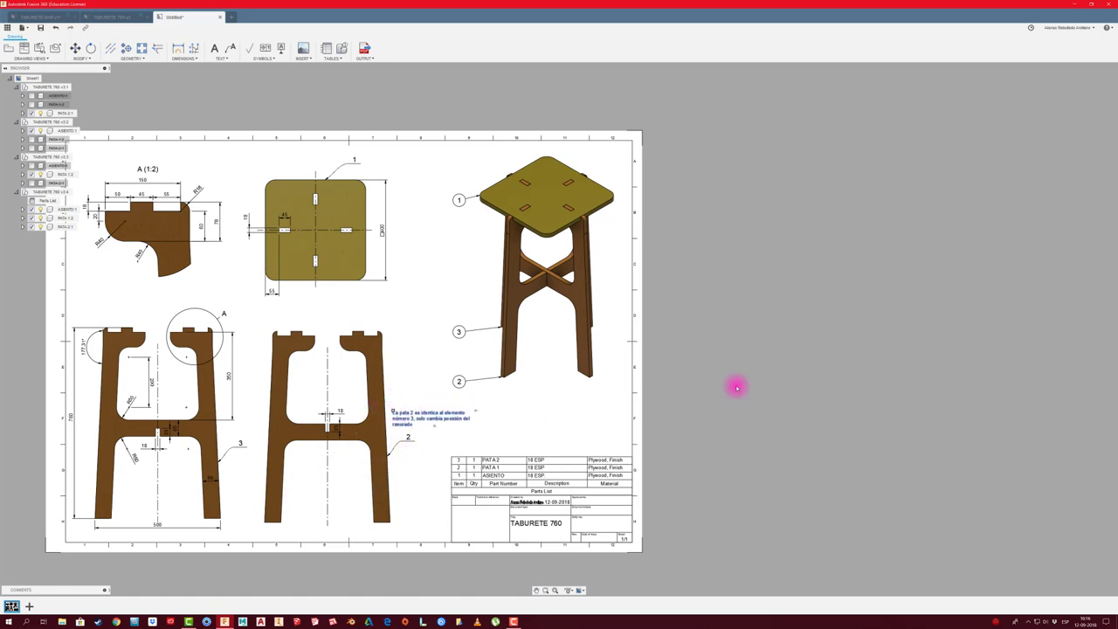
- Zoom to the title block and choose the Logo ARTPLAY-02 image file to insert
scroll(686, 393, "down", 2)
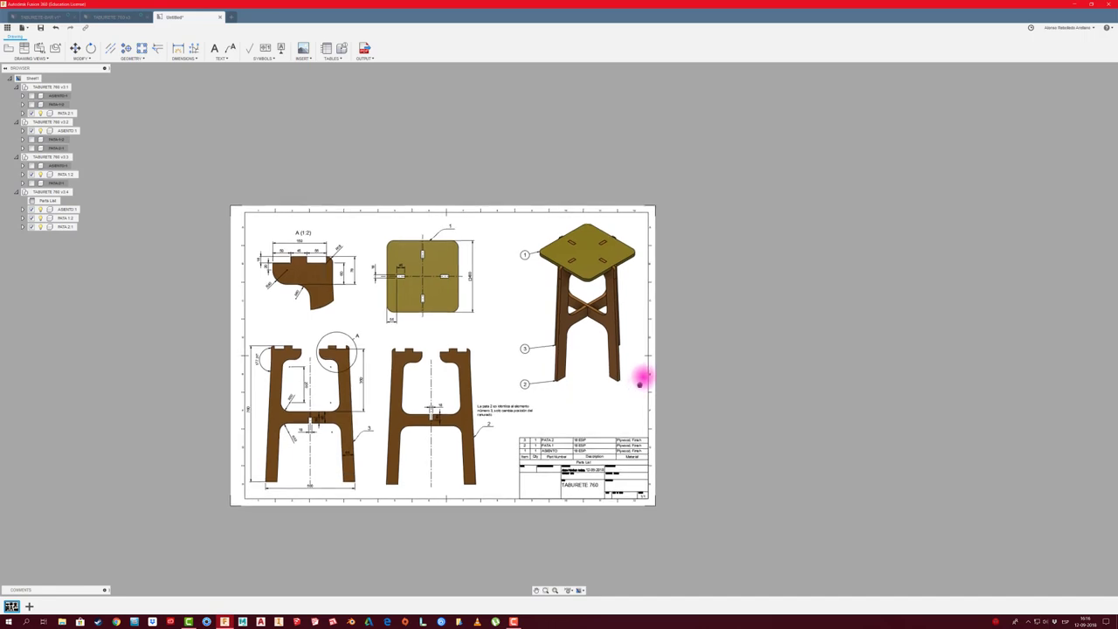
scroll(581, 405, "up", 1)
scroll(580, 411, "up", 1)
scroll(544, 462, "up", 1)
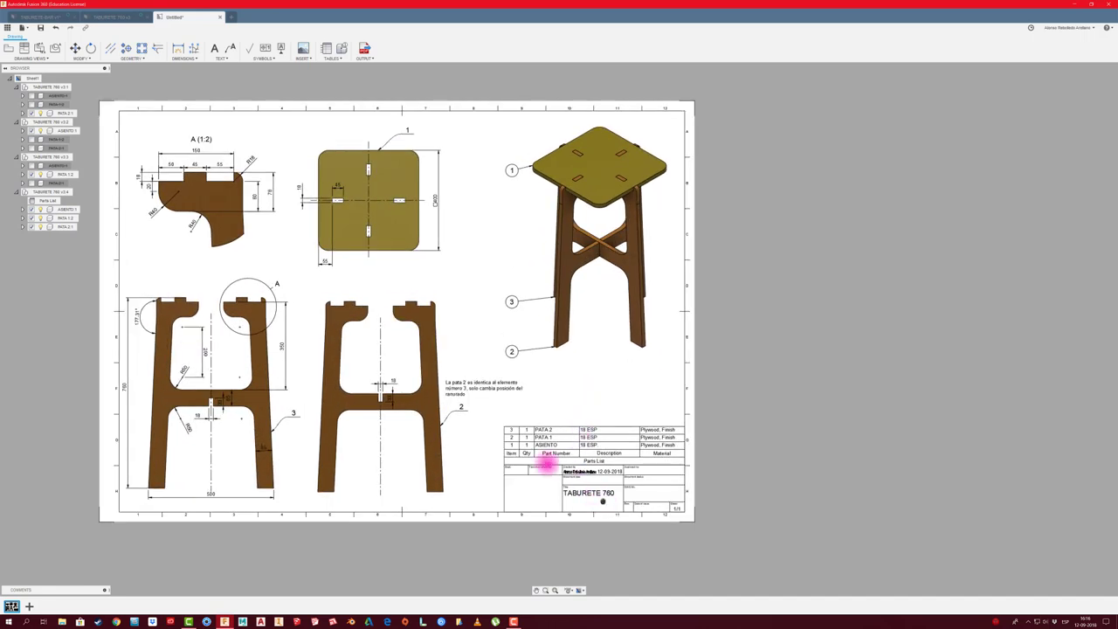
scroll(519, 451, "up", 1)
scroll(522, 452, "up", 1)
scroll(499, 450, "up", 1)
scroll(500, 450, "up", 1)
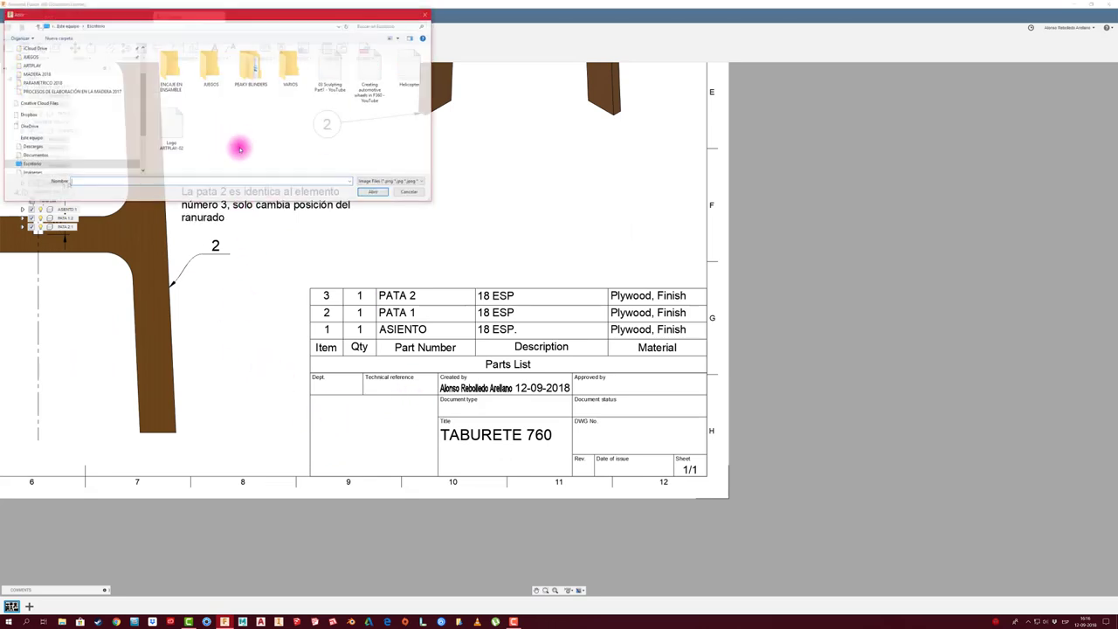
left_click(182, 131)
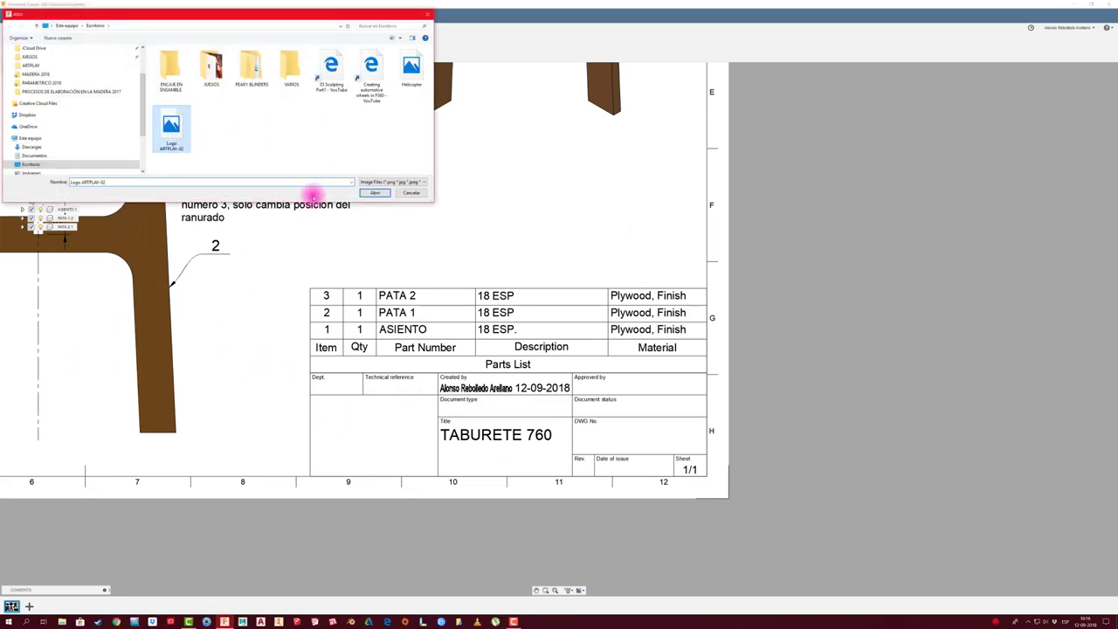
left_click(375, 192)
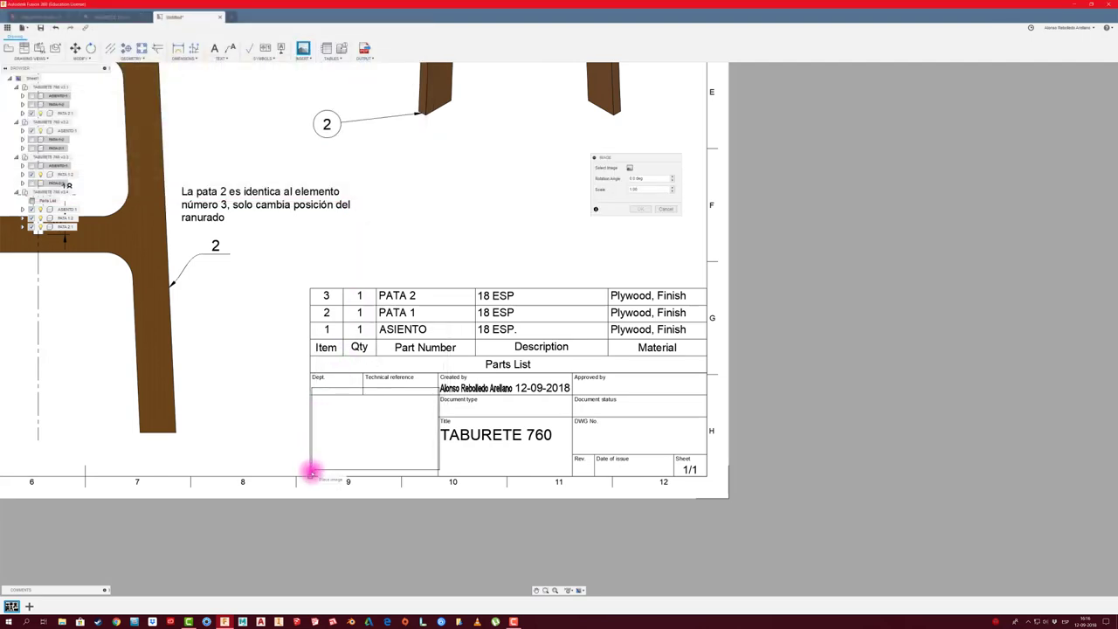
- Place the artplay logo in the lower-left title-block cell at scale 0.90, offset 1 mm in X and Y
left_click(316, 471)
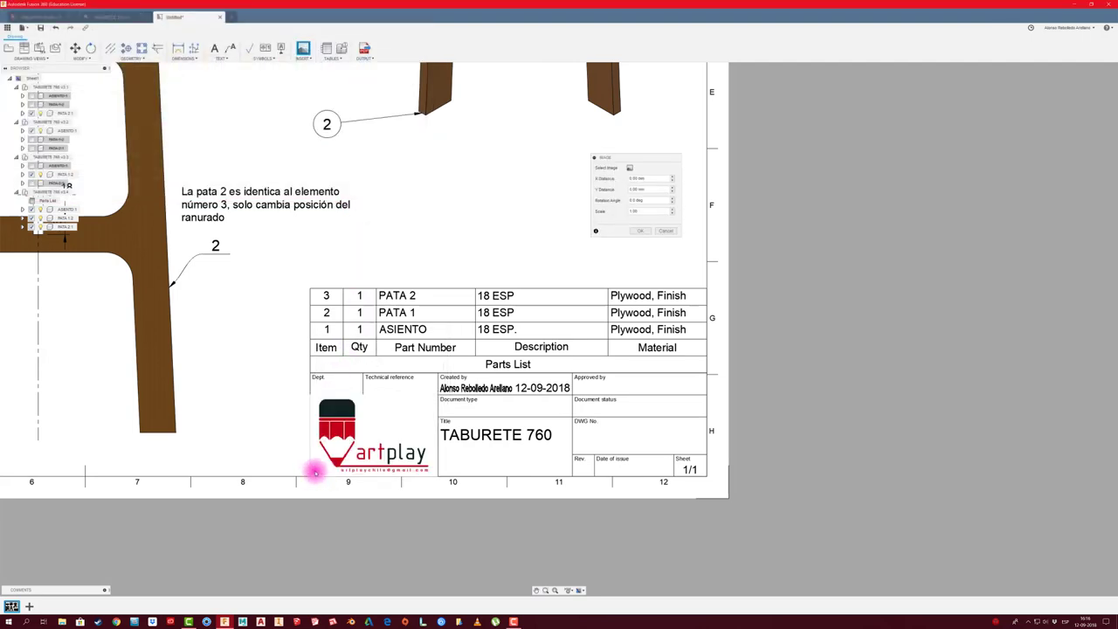
left_click(672, 214)
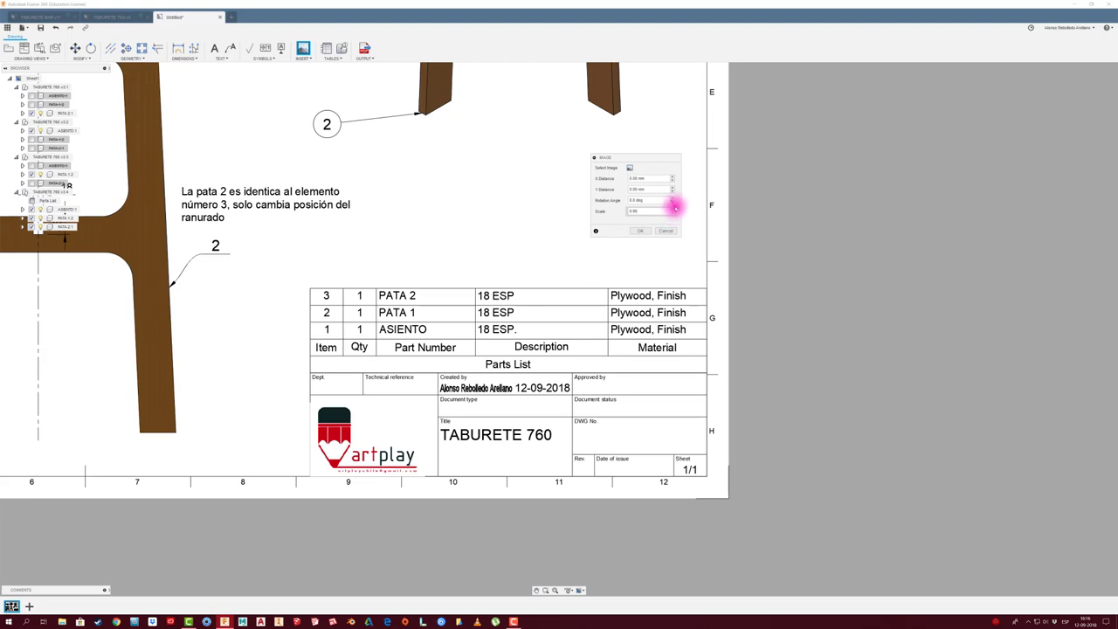
left_click(673, 186)
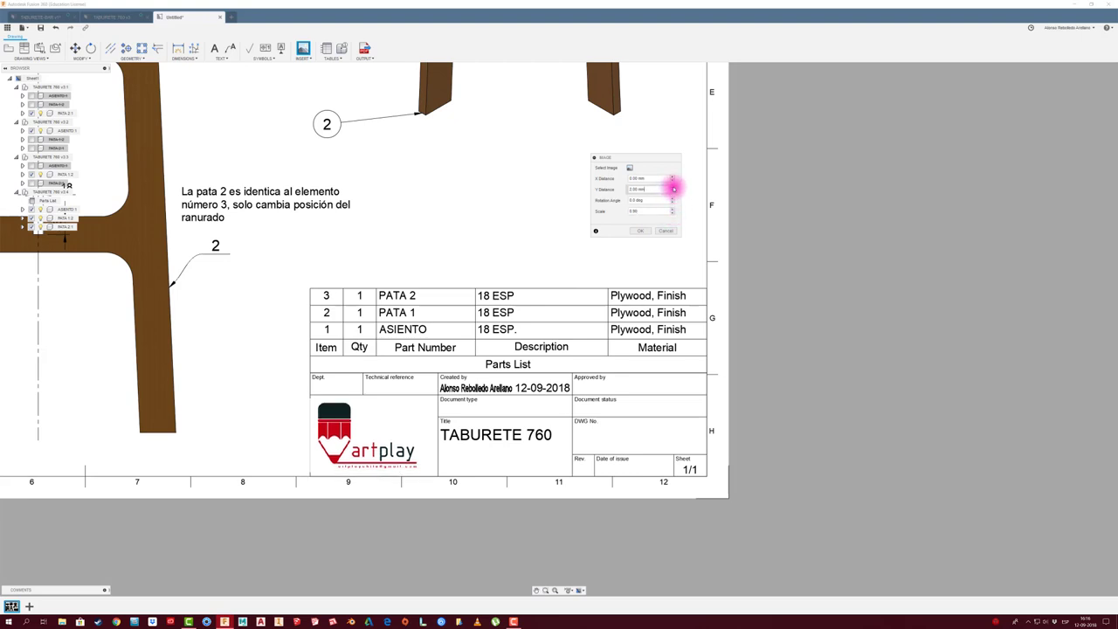
left_click(671, 177)
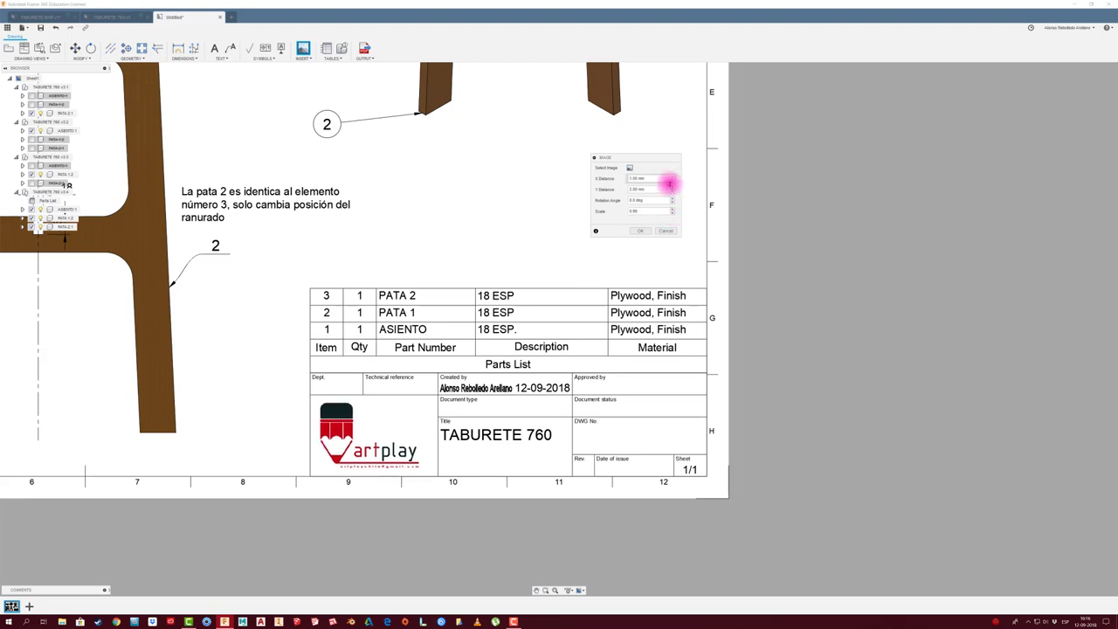
left_click(641, 230)
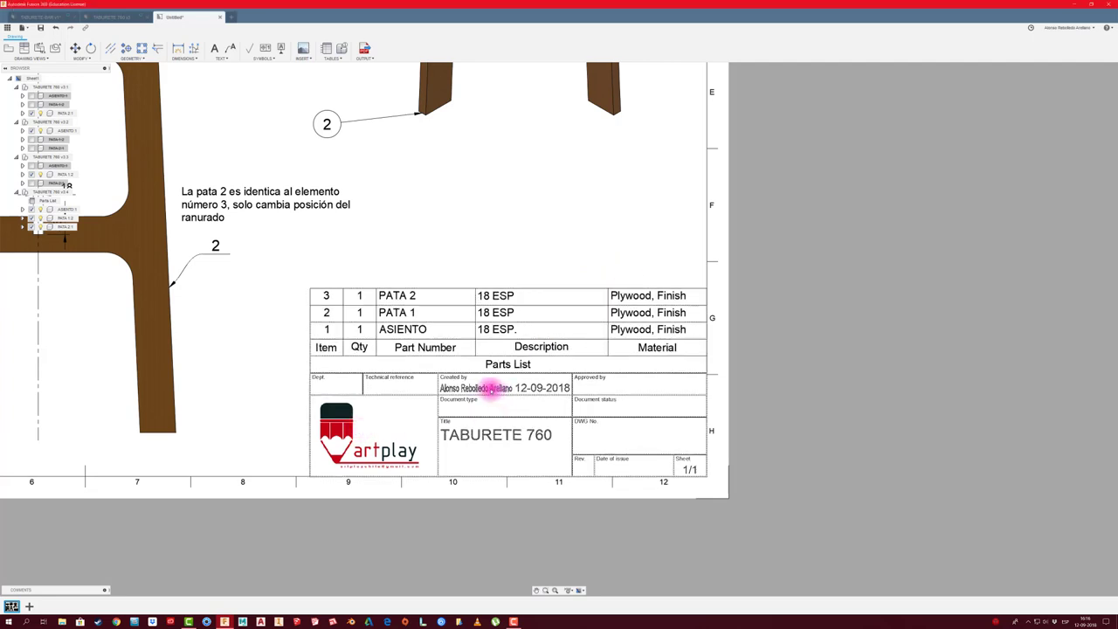
- Fill in title block Rev 1, the approver's name, document type PDF and Dept Diseño
double_click(584, 421)
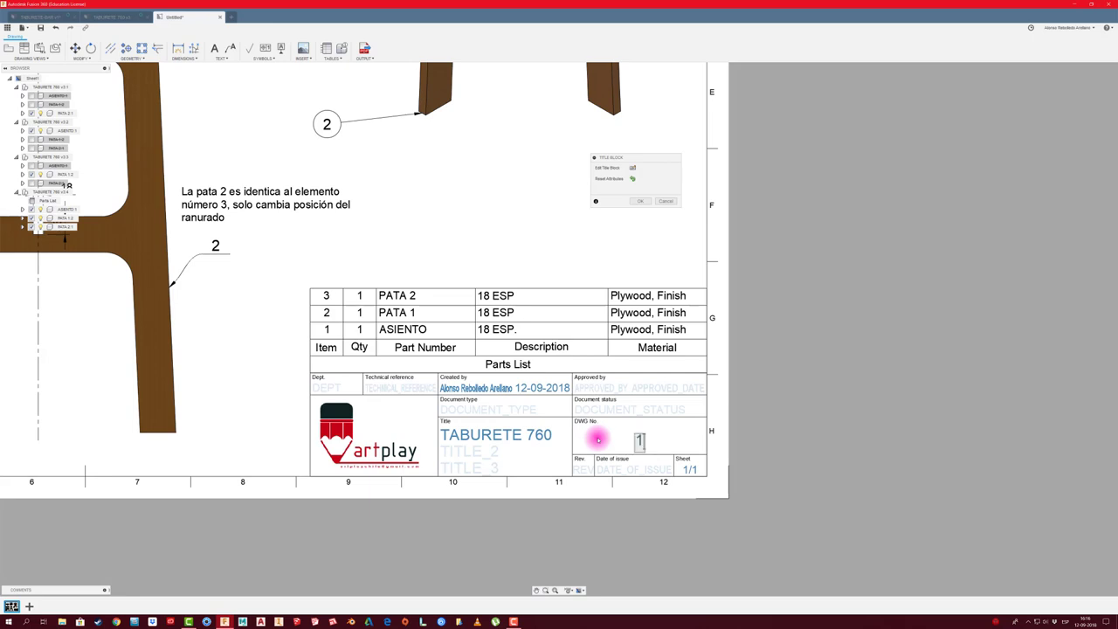
left_click(582, 468)
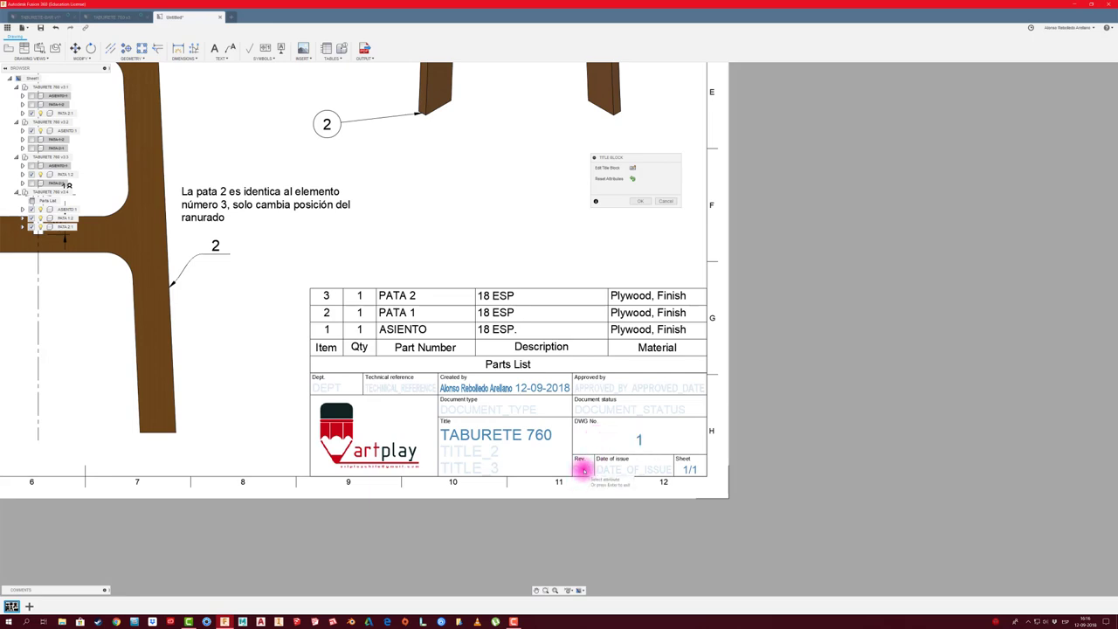
type("1")
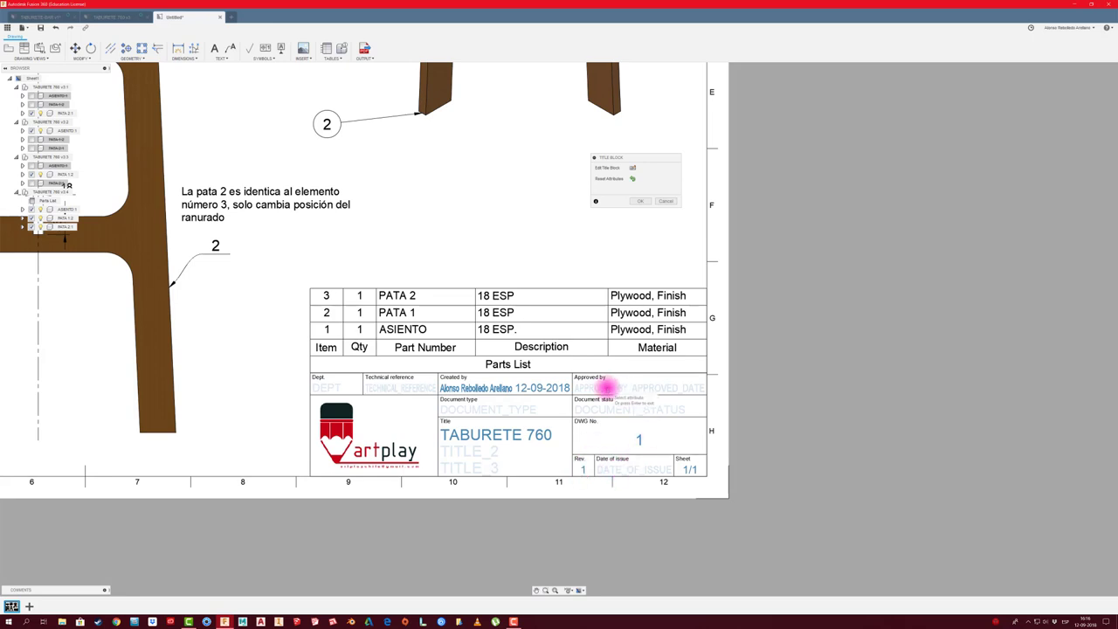
left_click(606, 387)
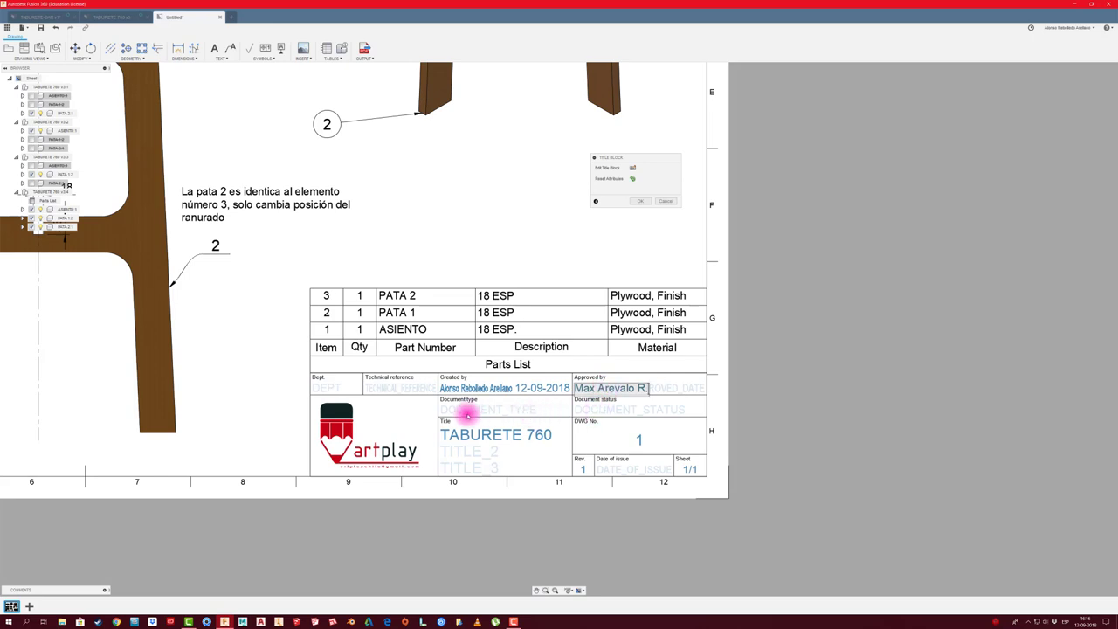
left_click(463, 412)
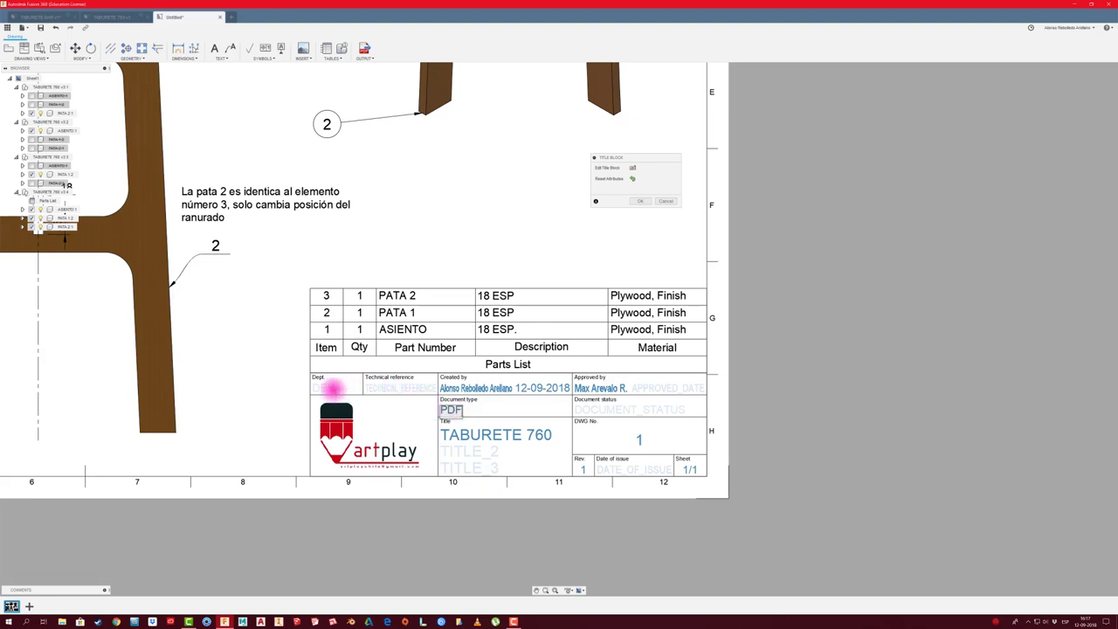
left_click(332, 388)
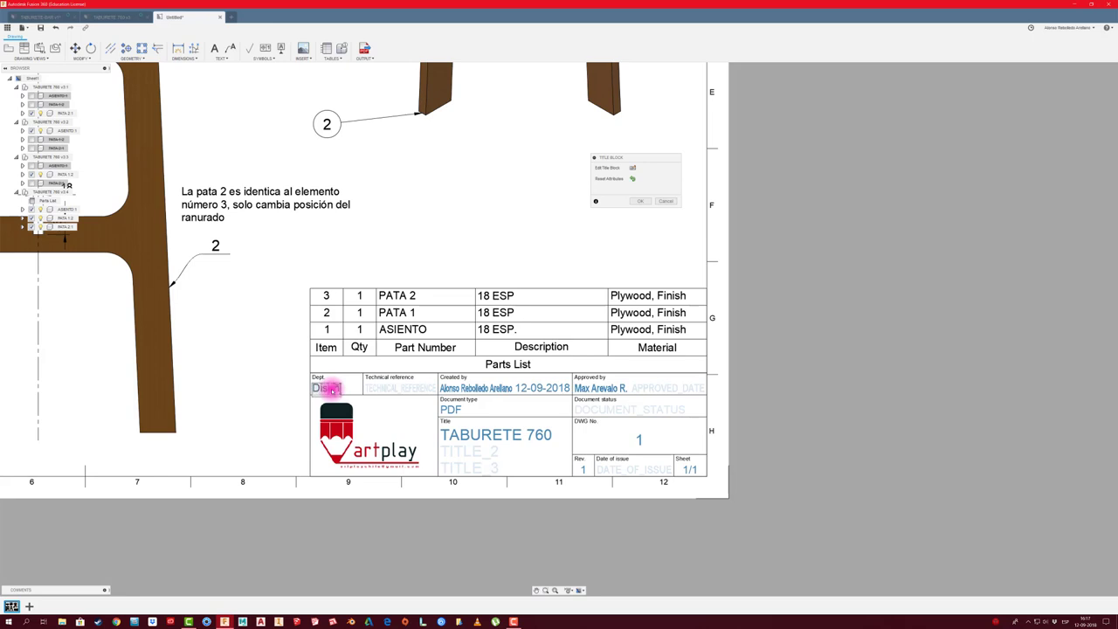
key("Return")
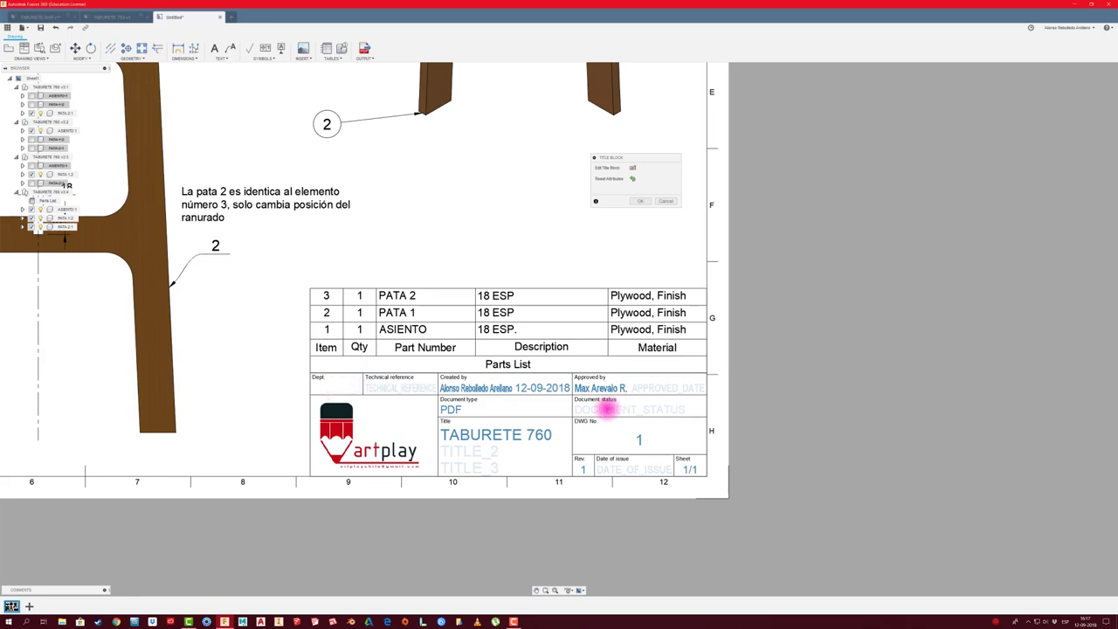
- Set document status Aprobado, technical reference FUSION 360 and approval date 12-09-2018
left_click(594, 410)
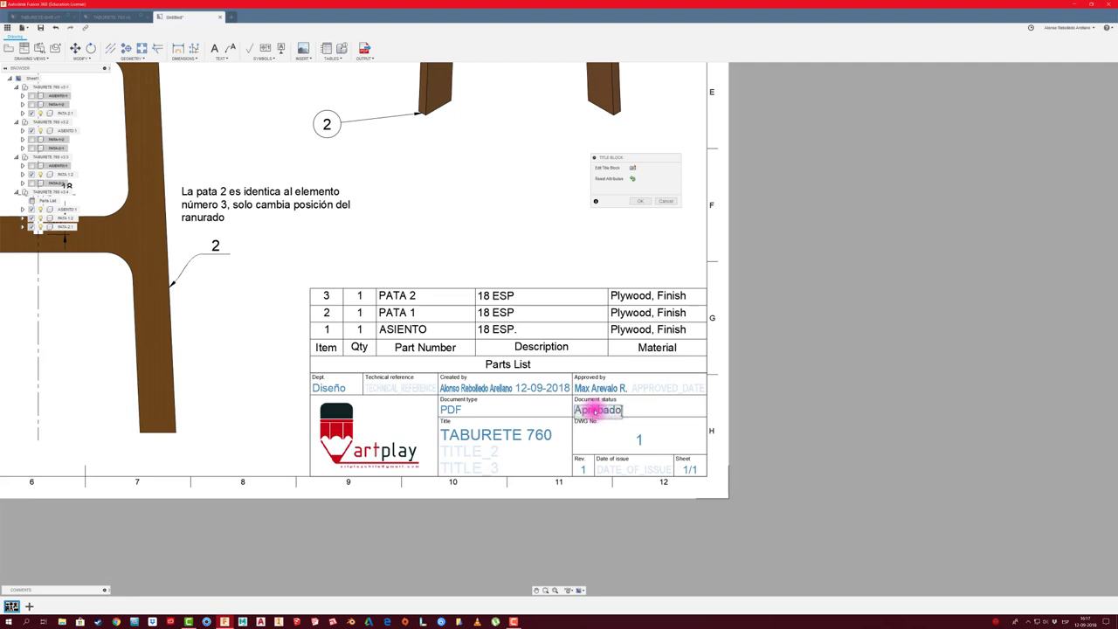
key("Return")
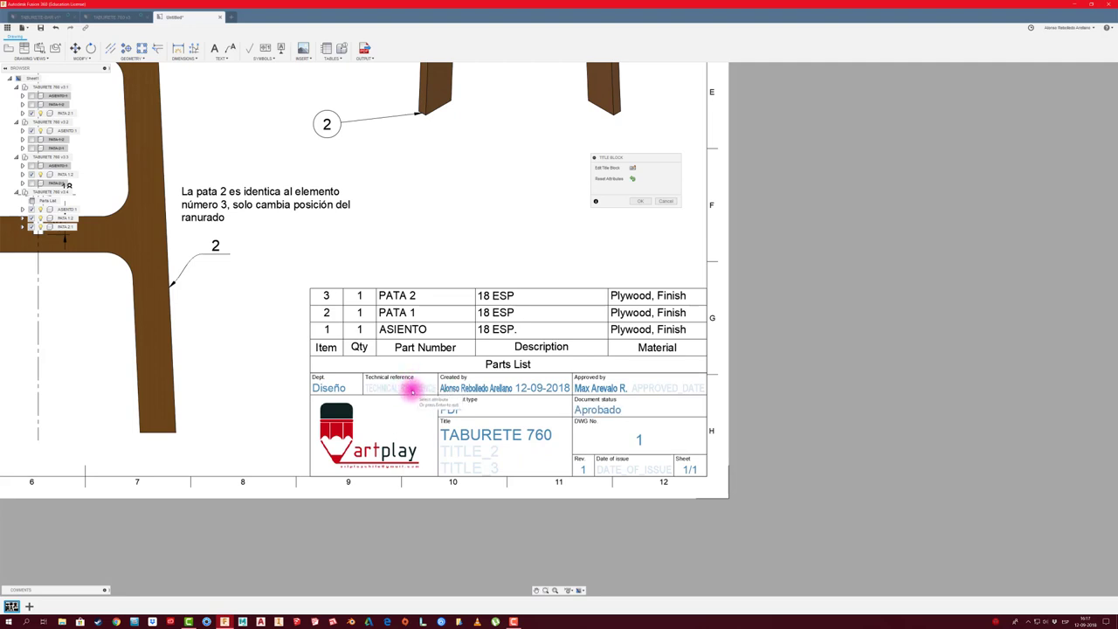
left_click(411, 389)
type("FUSION 360")
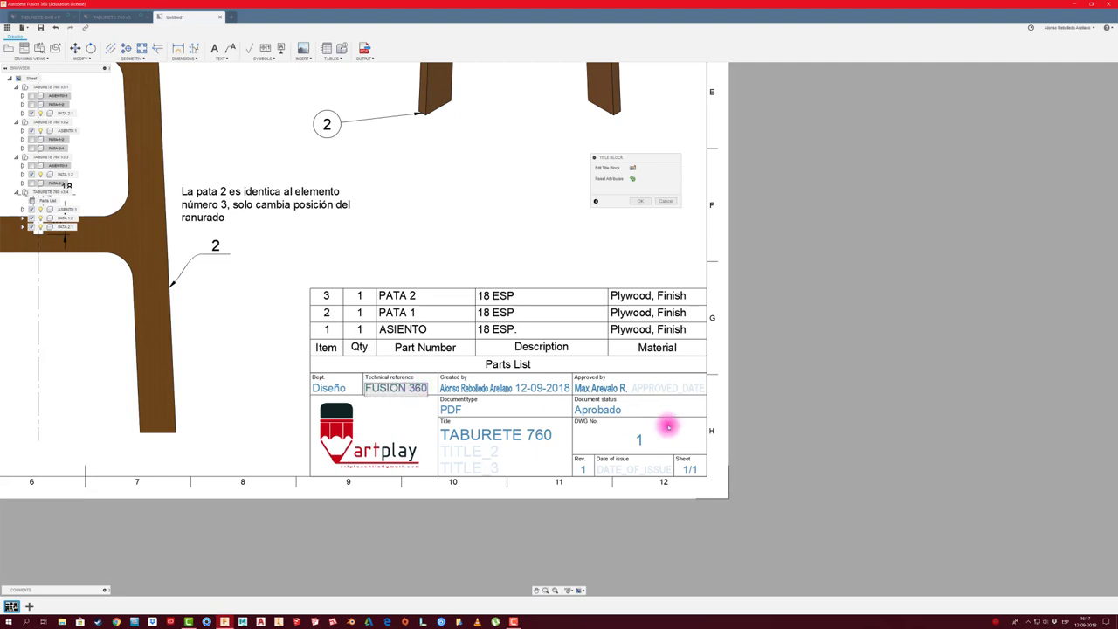
key("Return")
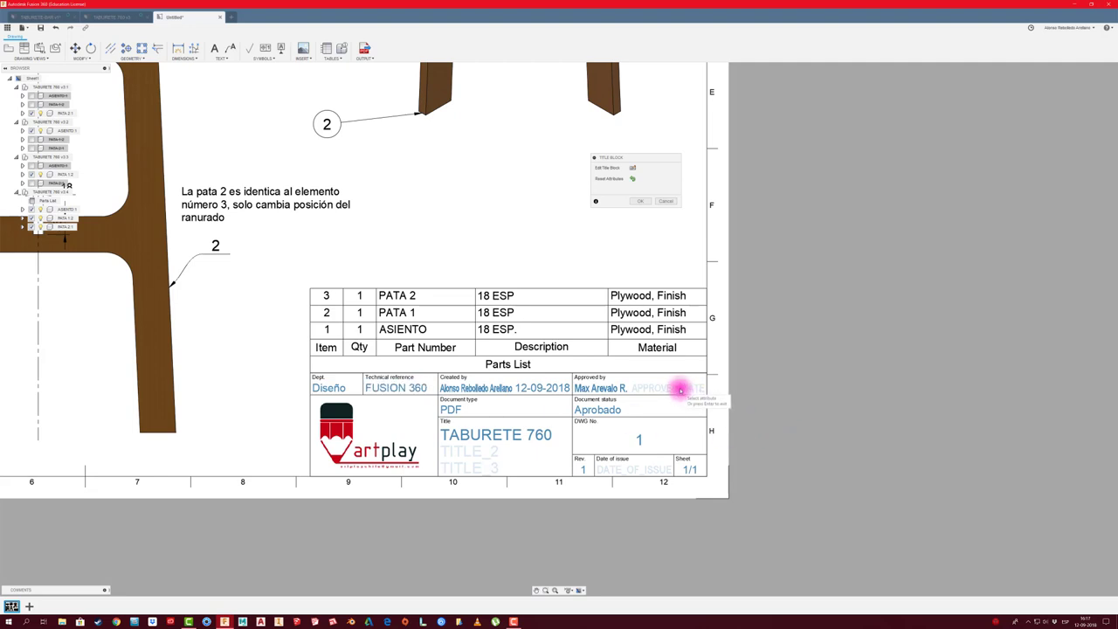
left_click(694, 391)
type("12-09-20")
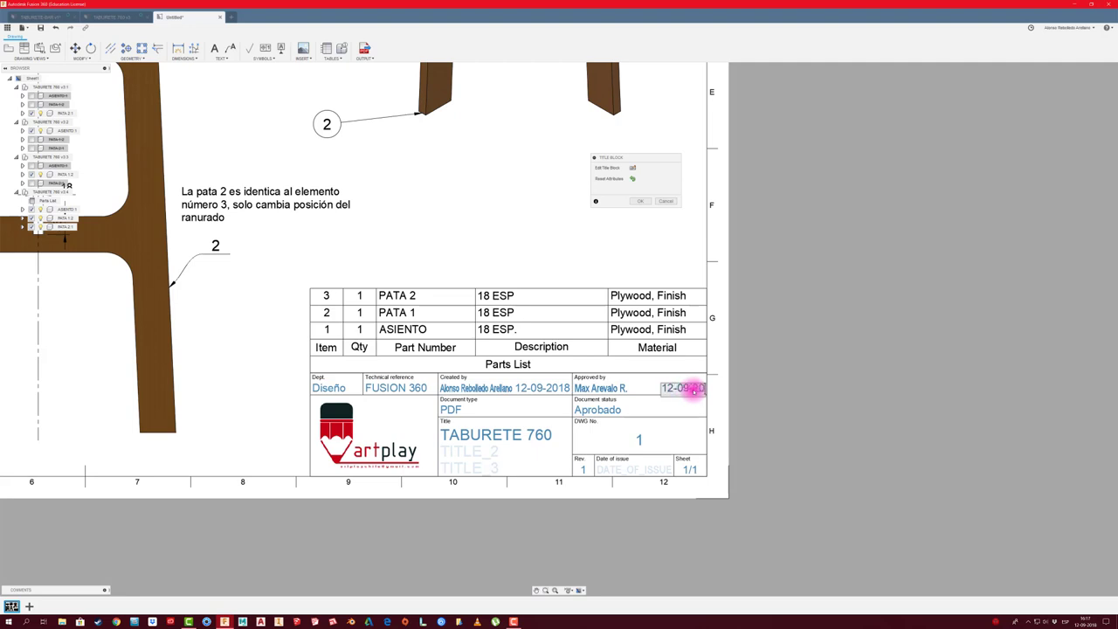
type("18")
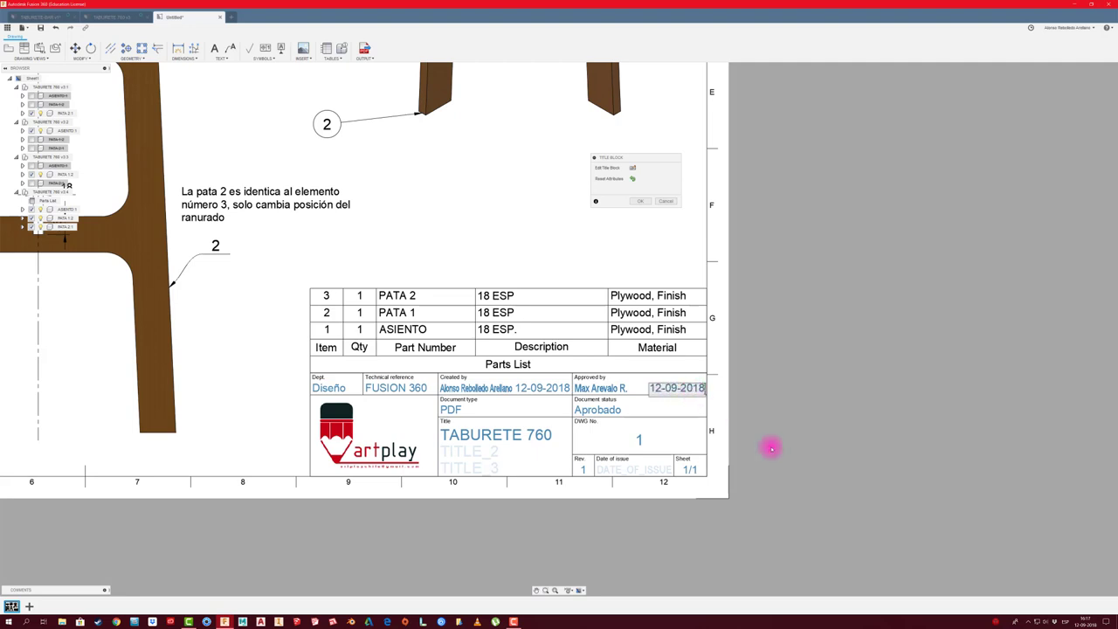
key("Return")
- Close the title block editor and frame the full TABURETE 760 sheet in view
scroll(686, 490, "down", 2)
scroll(715, 491, "down", 1)
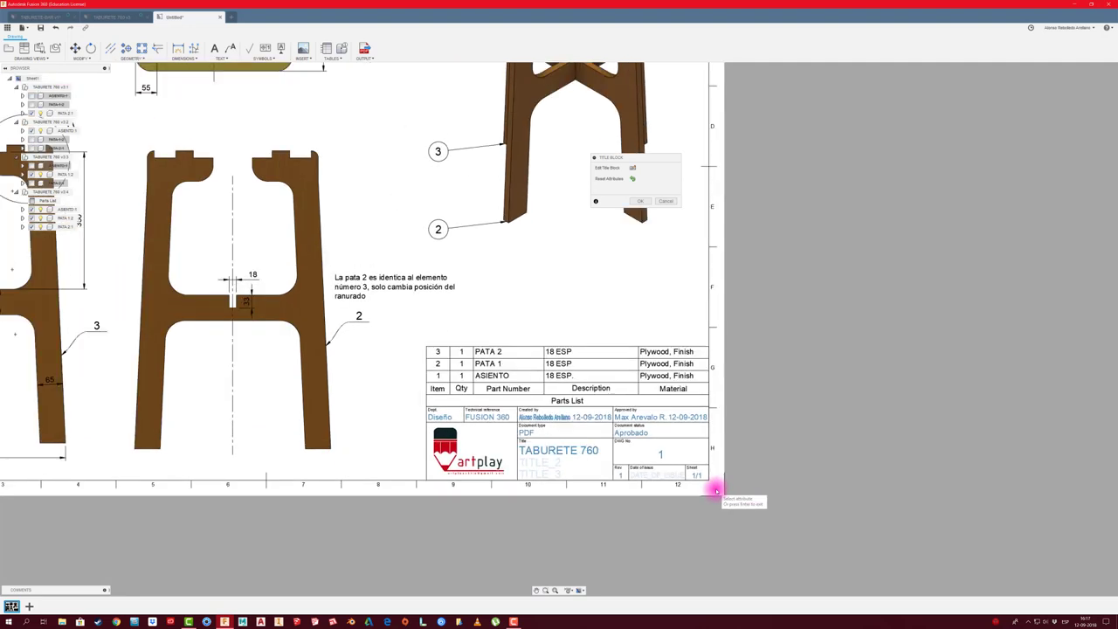
scroll(751, 450, "down", 3)
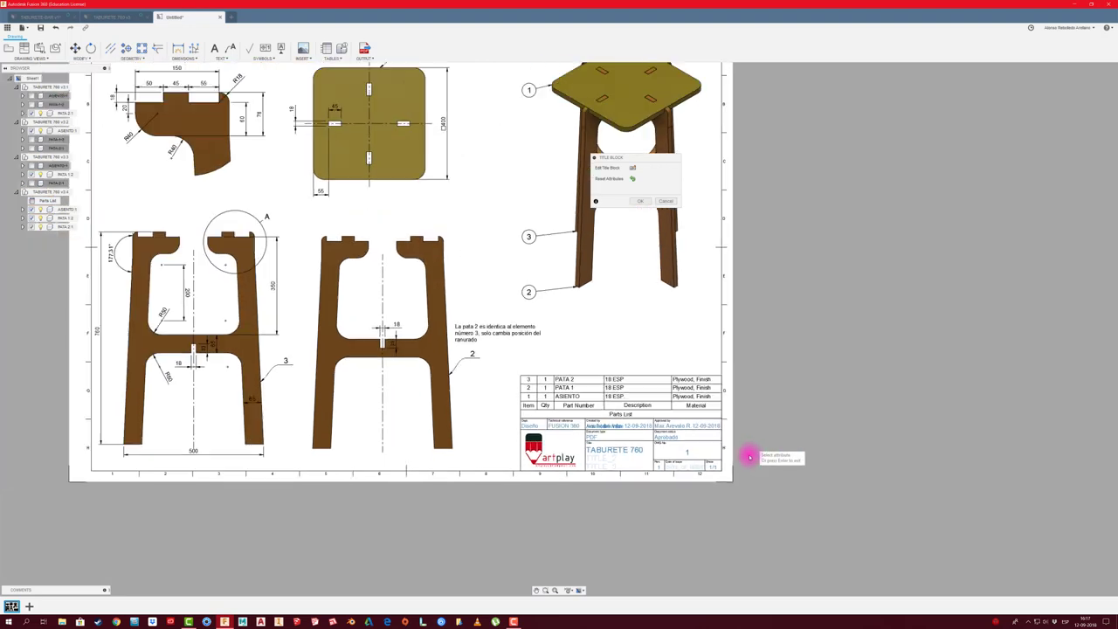
scroll(635, 494, "down", 2)
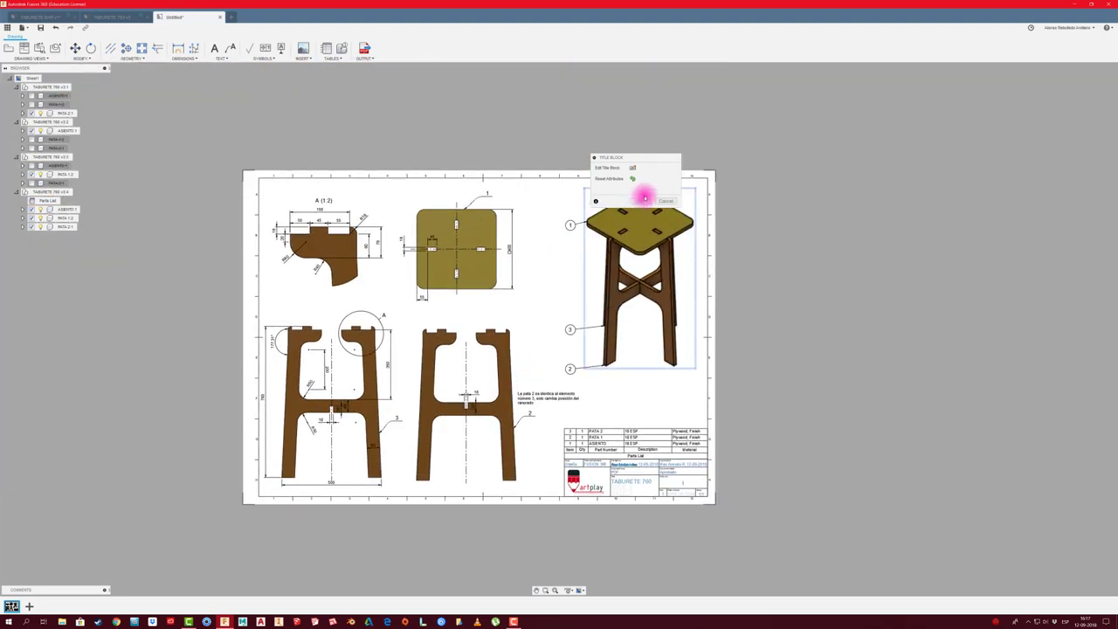
left_click(640, 200)
middle_click_drag(567, 157, 552, 140)
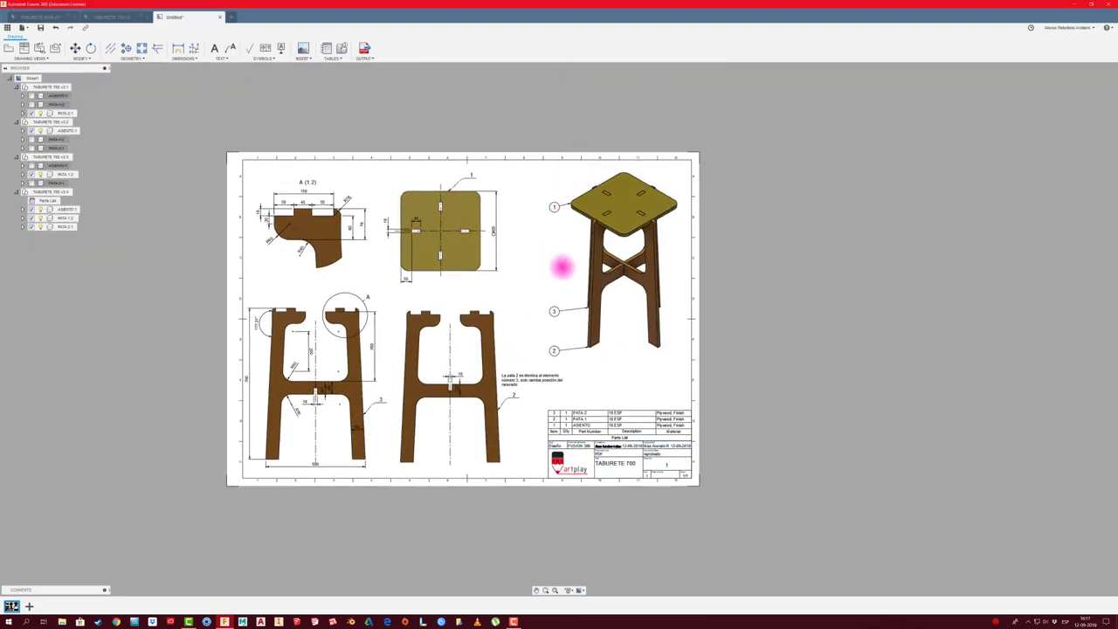
scroll(486, 298, "up", 1)
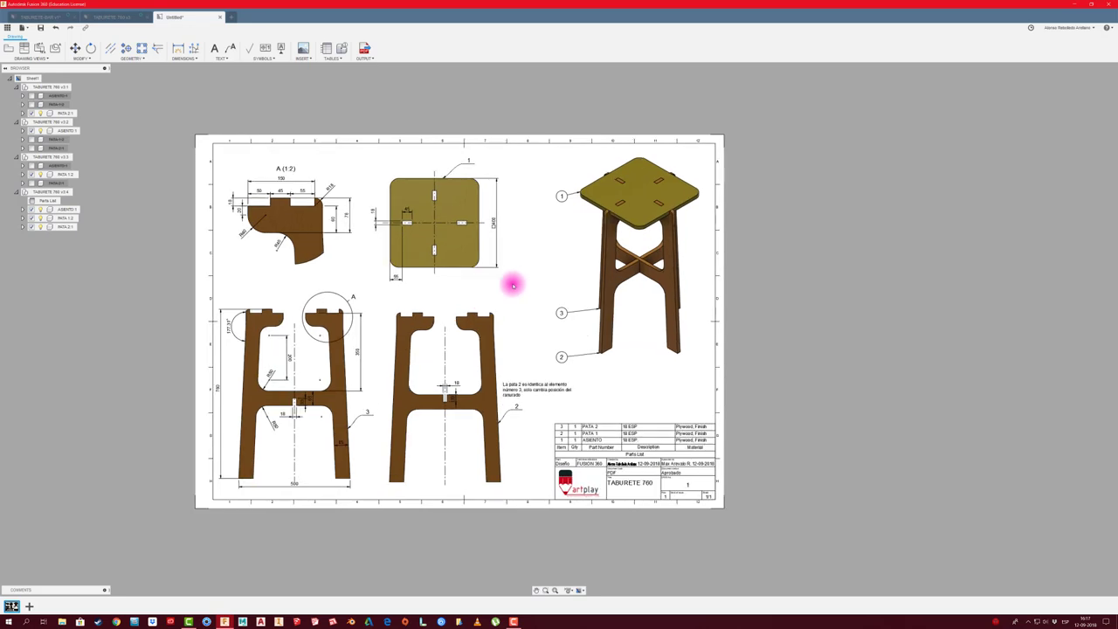
- Start the PDF export and name the file TABURETE PLYWOOD in Escritorio
left_click(366, 51)
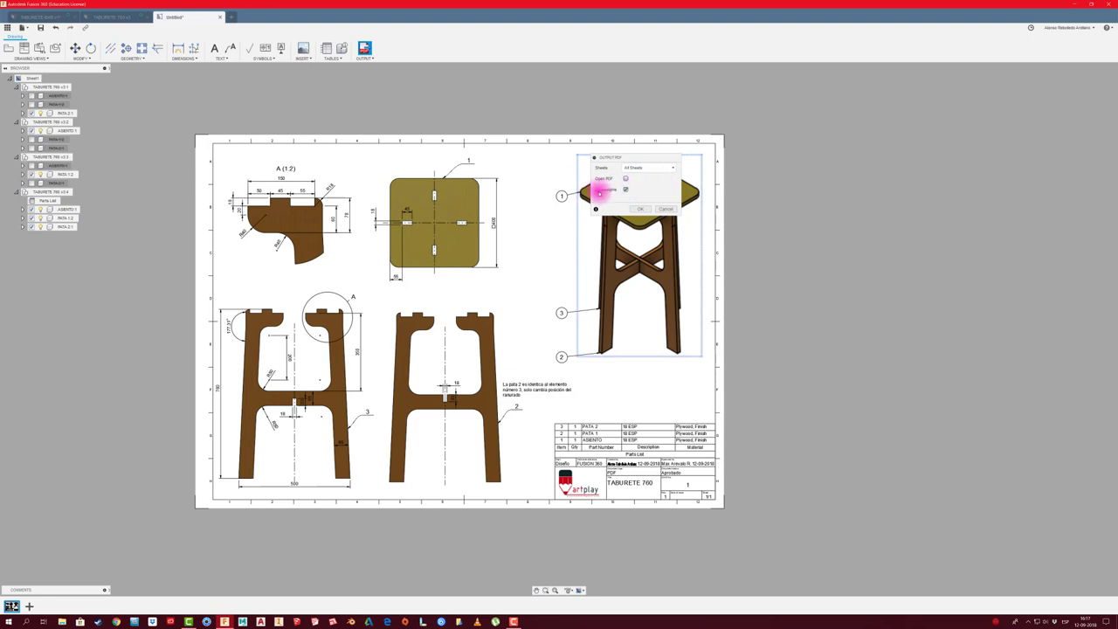
left_click(640, 209)
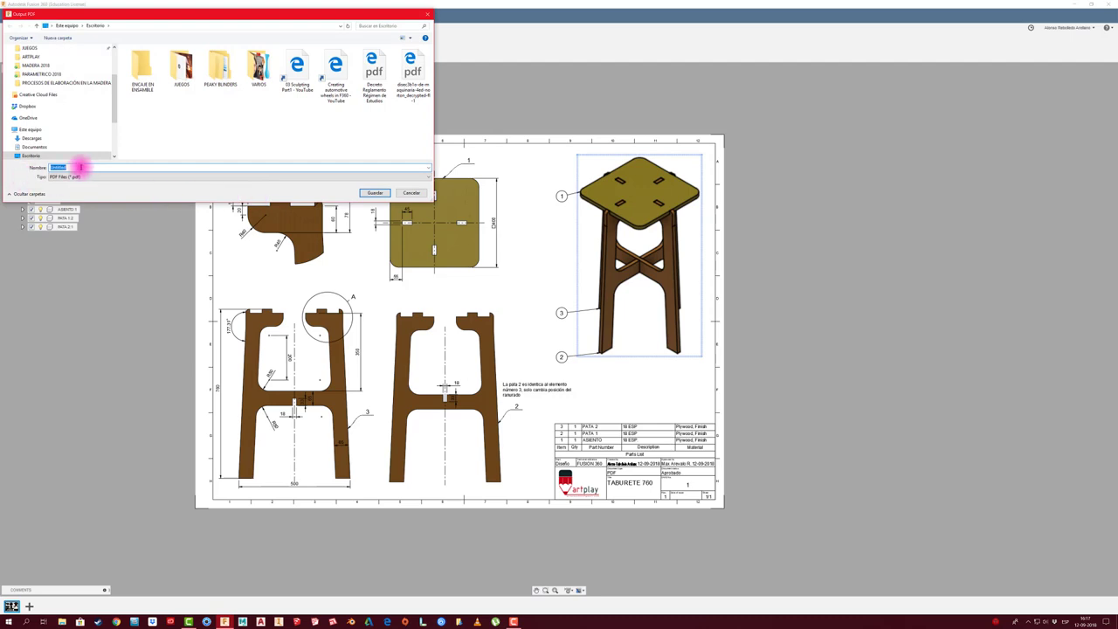
type("T")
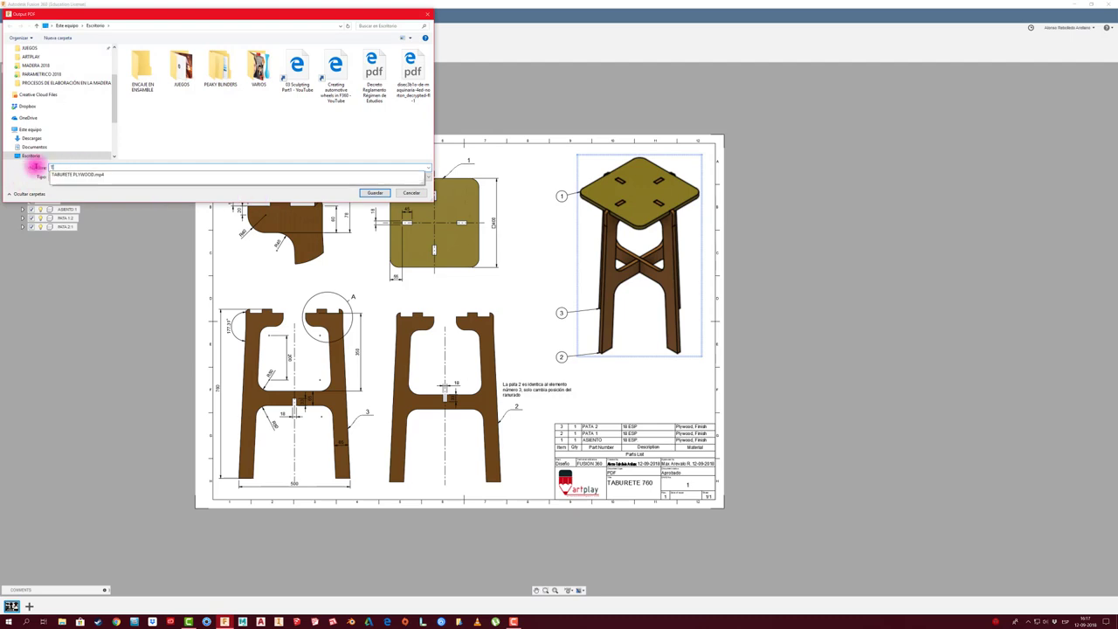
type("A")
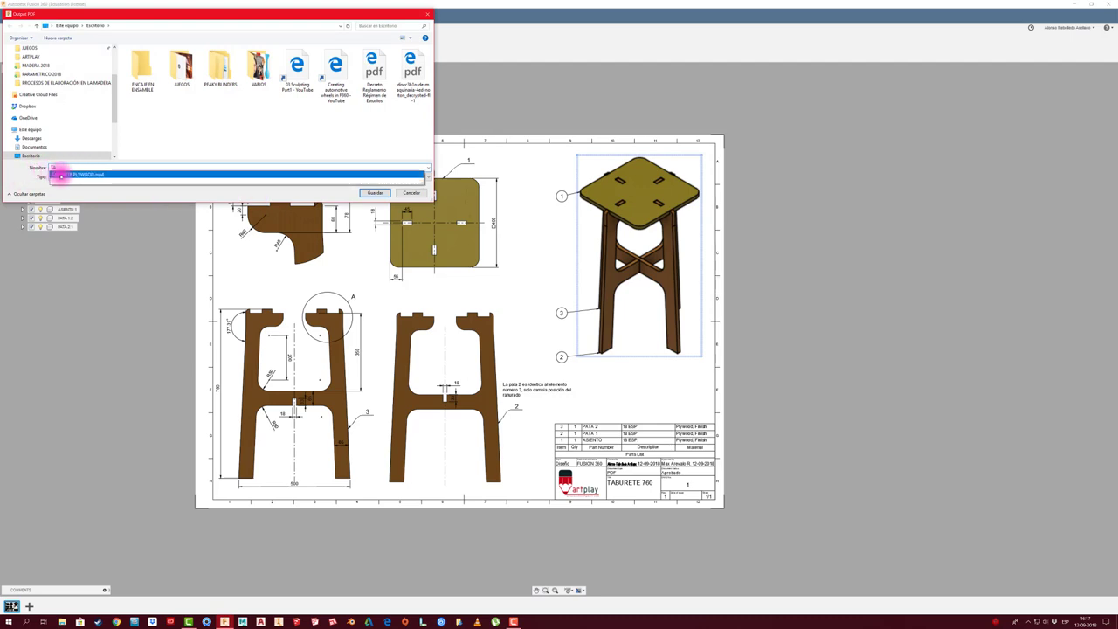
left_click(87, 174)
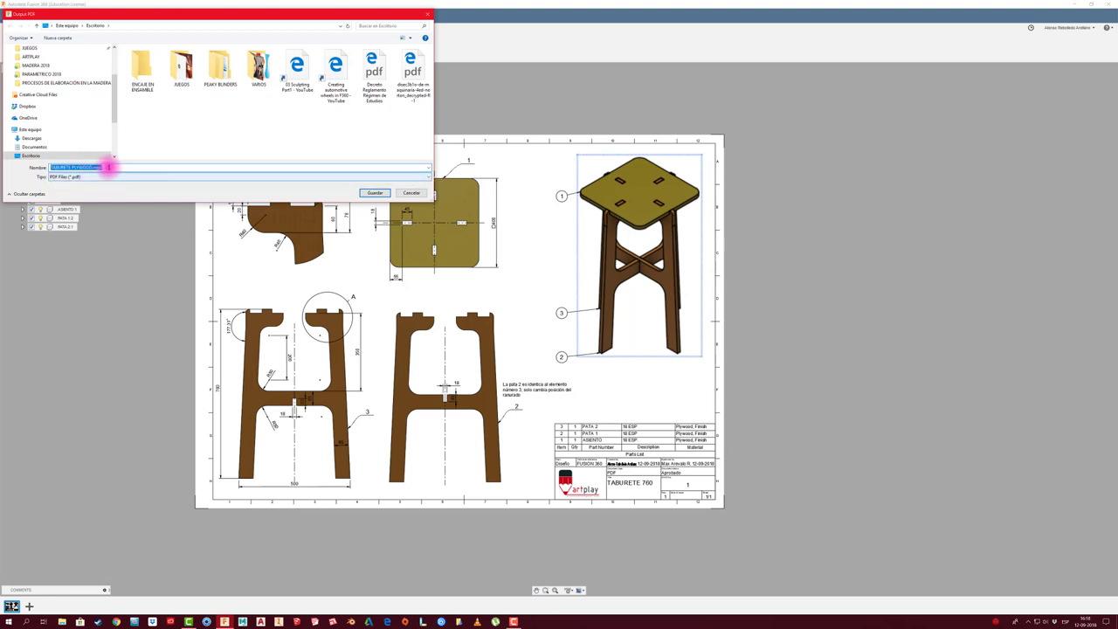
key("BackSpace")
key("BackSpace")
key("BackSpace")
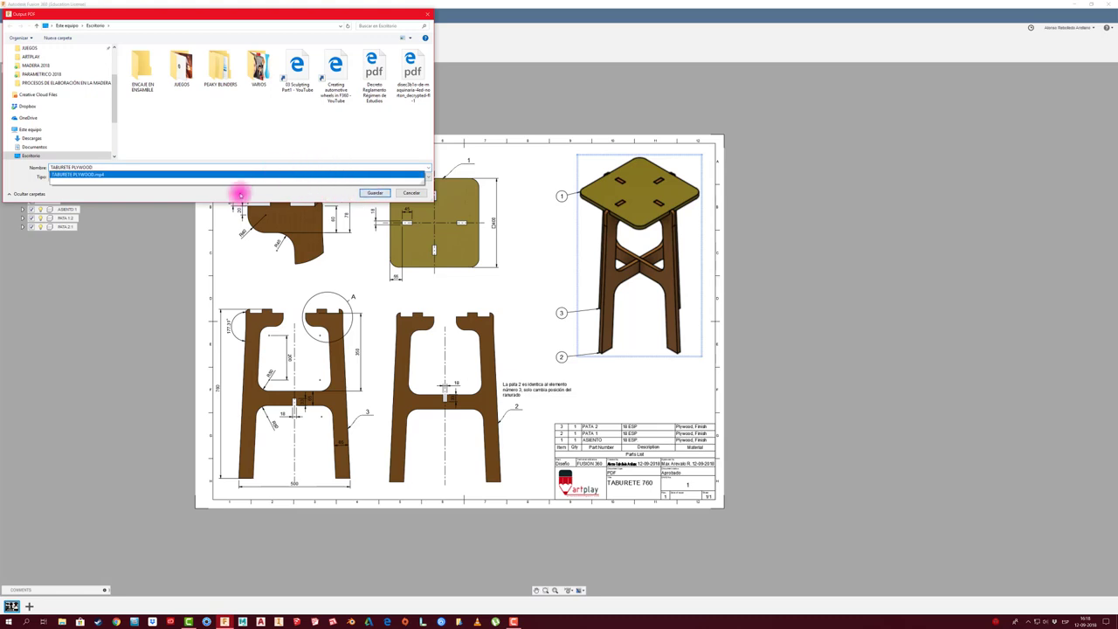
left_click(77, 189)
- Save the TABURETE PLYWOOD PDF to the desktop and open it in the browser
left_click(372, 192)
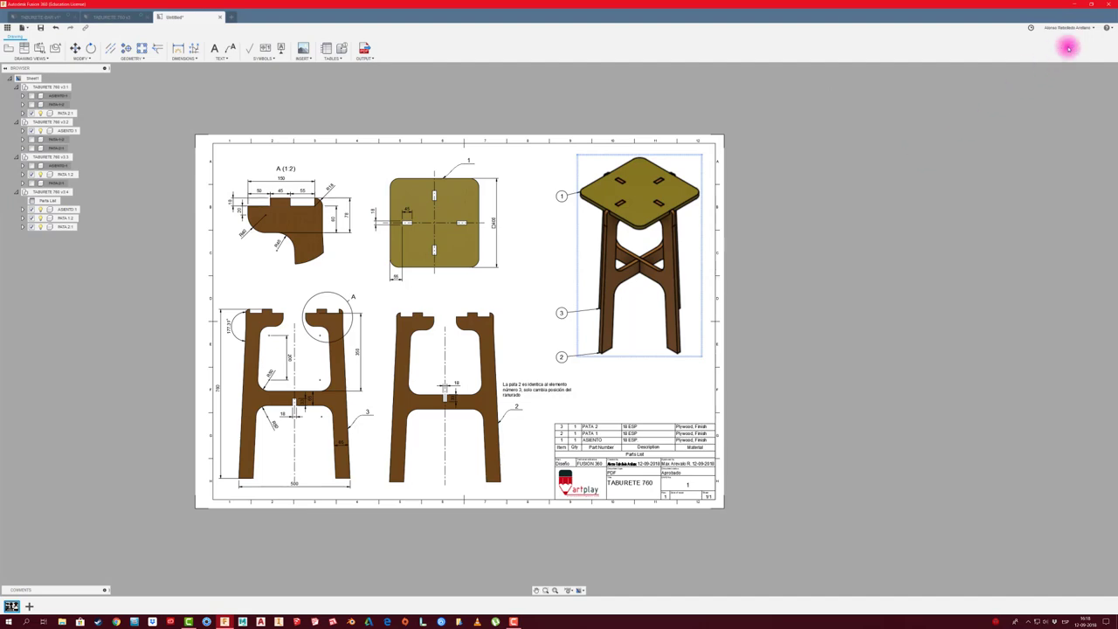
left_click(1076, 6)
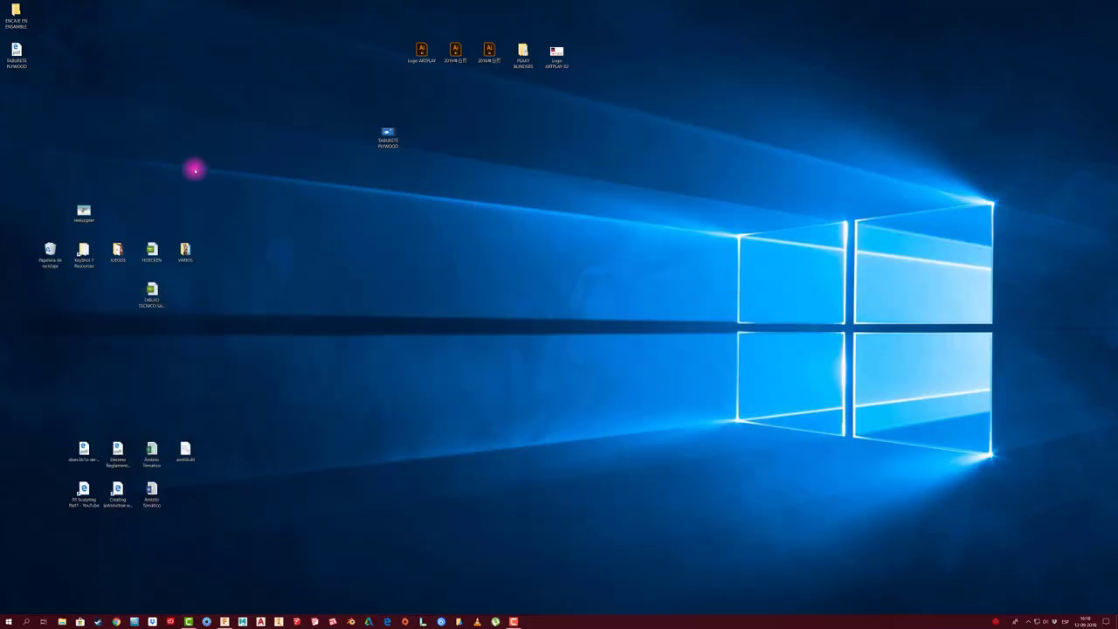
double_click(20, 52)
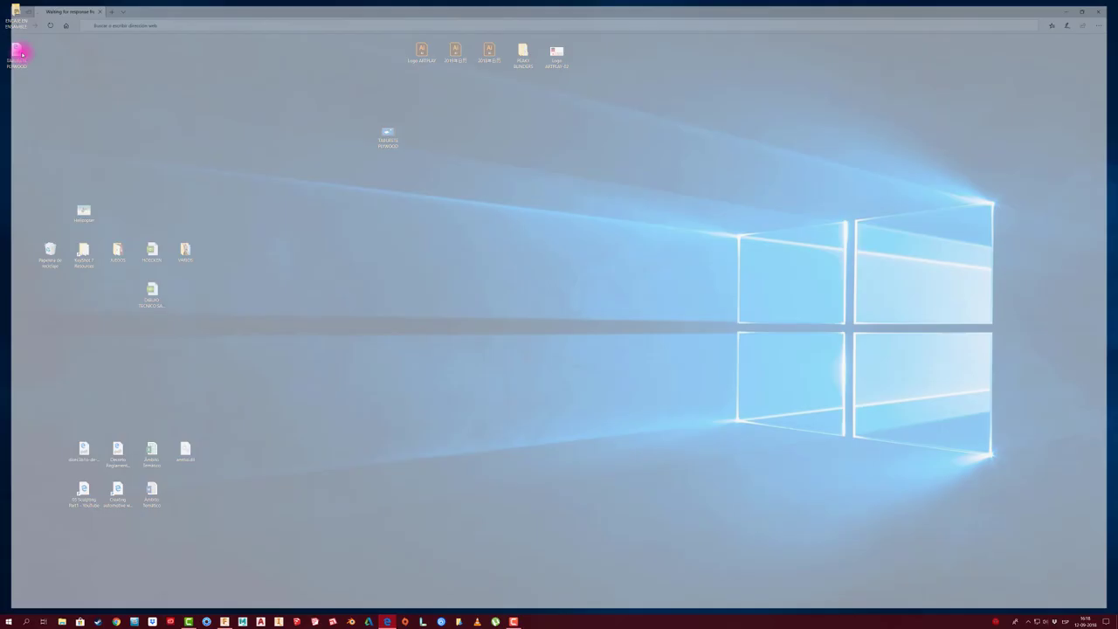